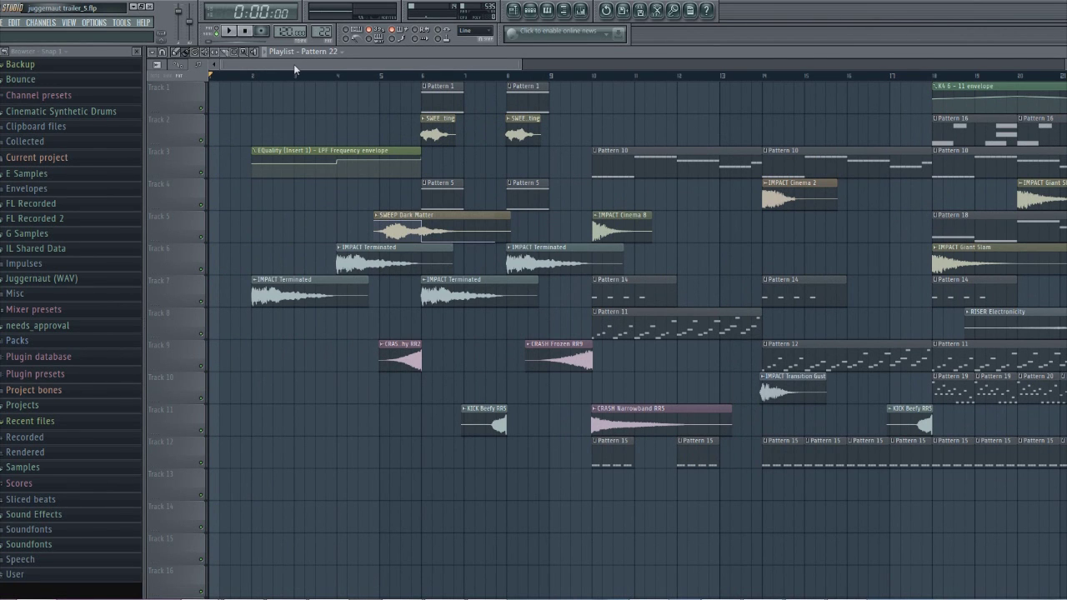
Step: Look over the playlist arrangement from the opening bars through the ending and across its lower tracks
{"action": "left_click_drag", "start_coordinate": [293, 64], "coordinate": [609, 193]}
{"action": "scroll", "coordinate": [608, 194], "scroll_direction": "down", "scroll_amount": 7}
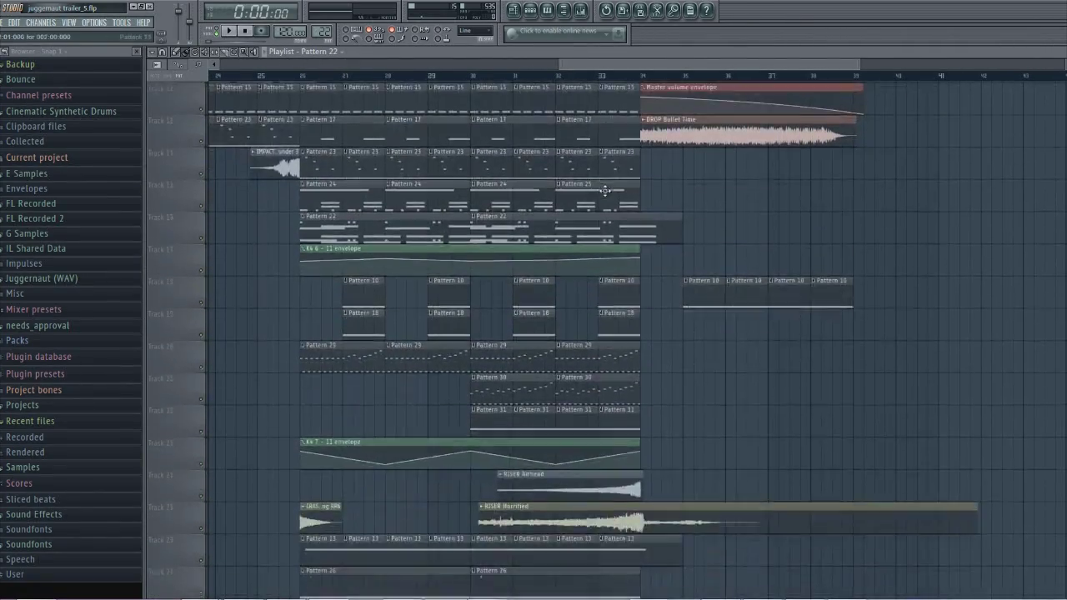
{"action": "scroll", "coordinate": [605, 190], "scroll_direction": "up", "scroll_amount": 11}
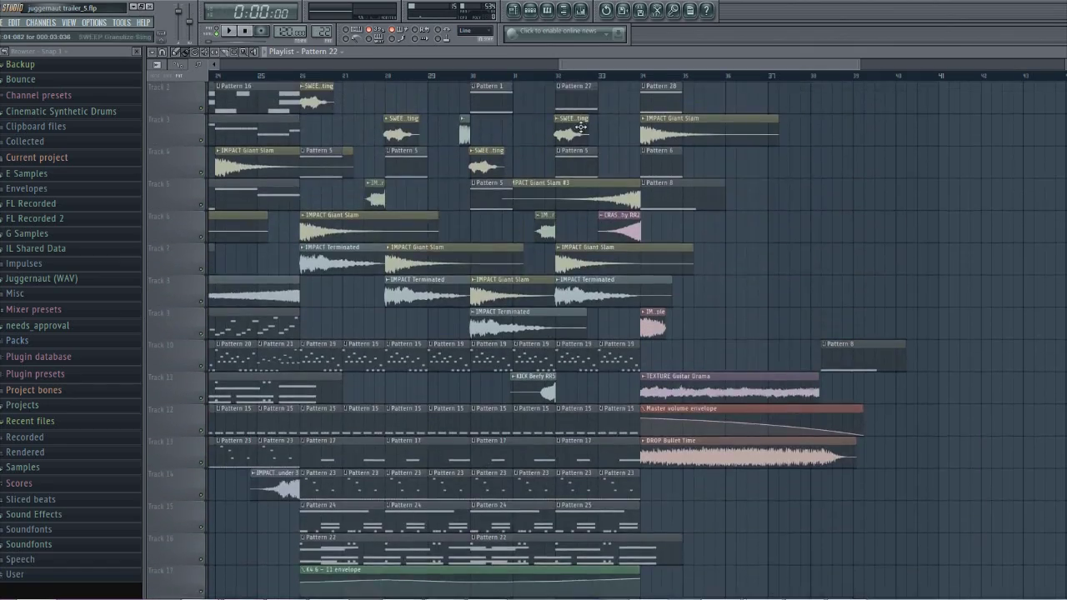
{"action": "left_click_drag", "start_coordinate": [574, 65], "coordinate": [213, 64]}
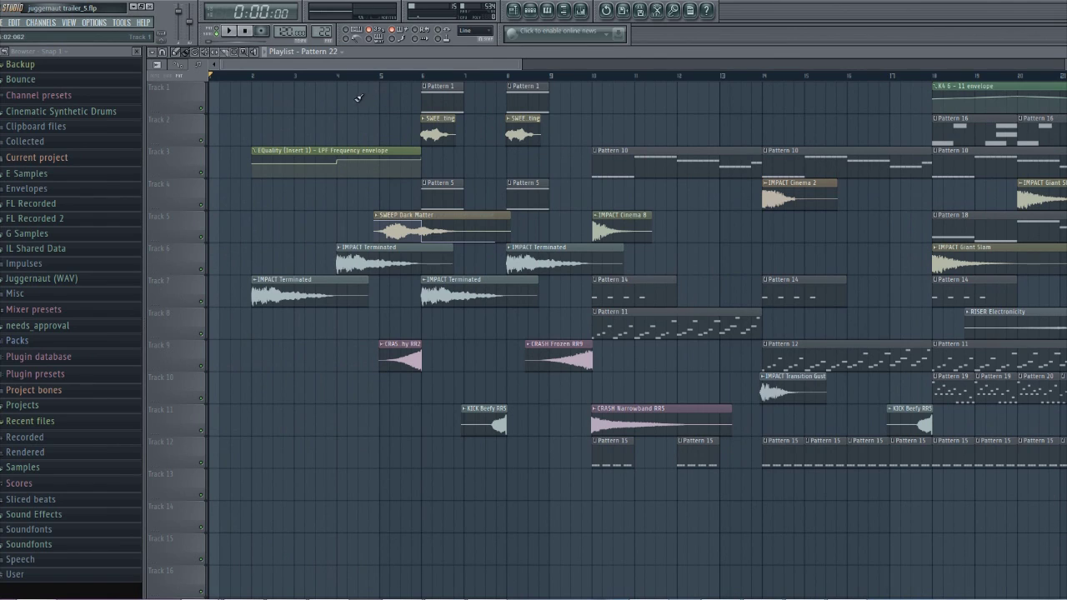
Step: Play the arrangement from bar 2 and examine the notes of Pattern 11 in the piano roll, closing it when finished
{"action": "left_click", "coordinate": [254, 76]}
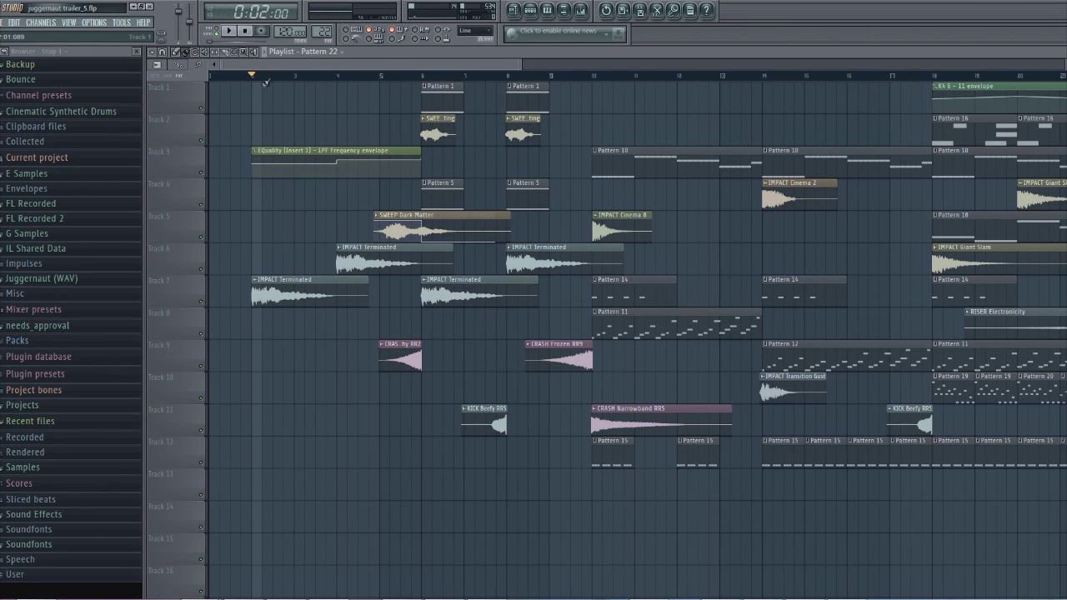
{"action": "key", "text": "space"}
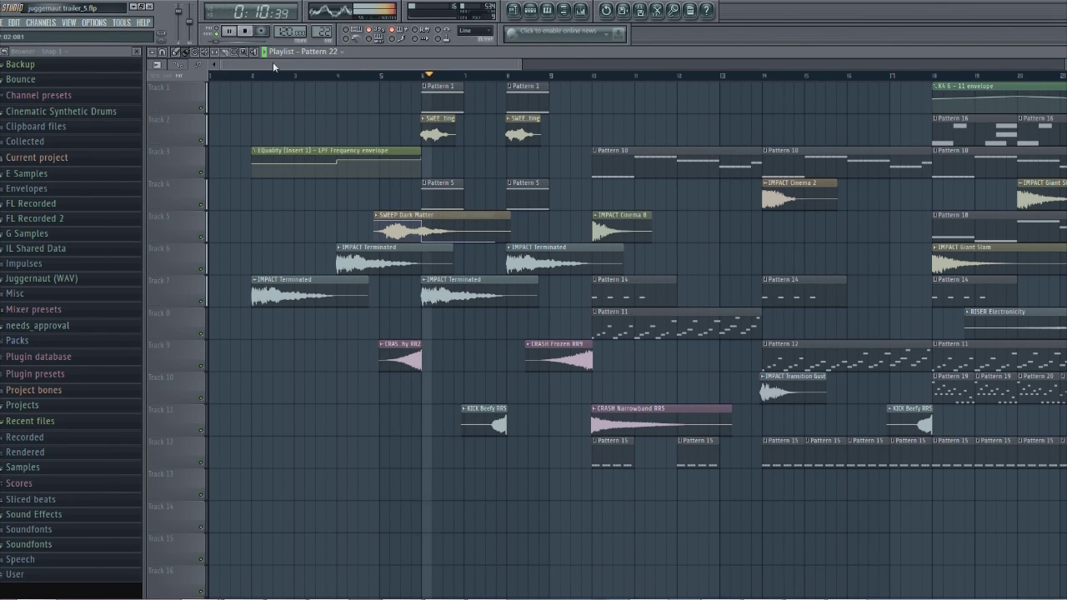
{"action": "left_click_drag", "start_coordinate": [276, 62], "coordinate": [361, 61]}
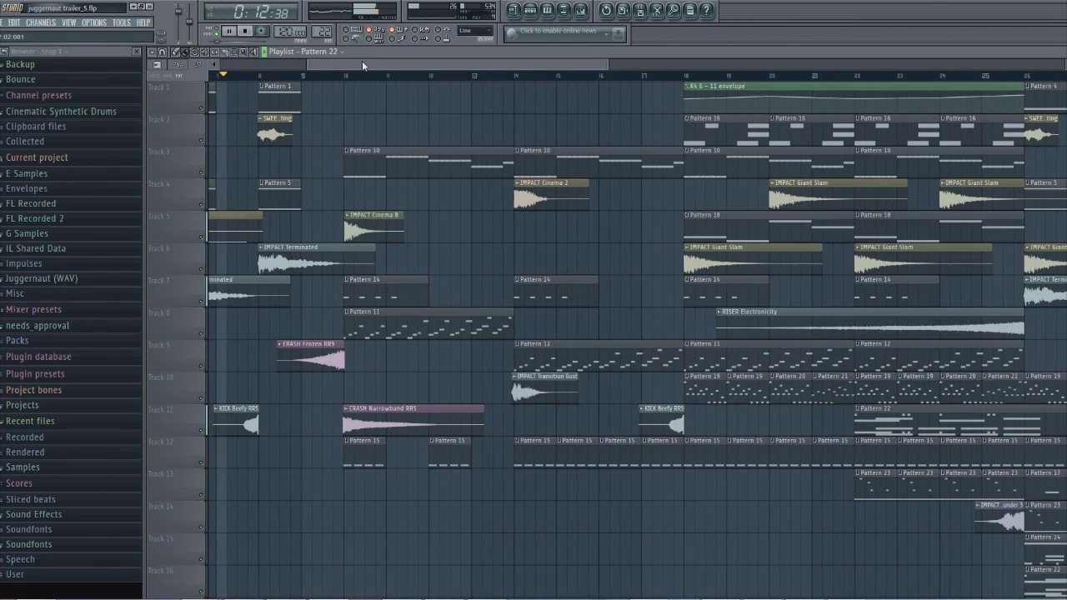
{"action": "double_click", "coordinate": [430, 317]}
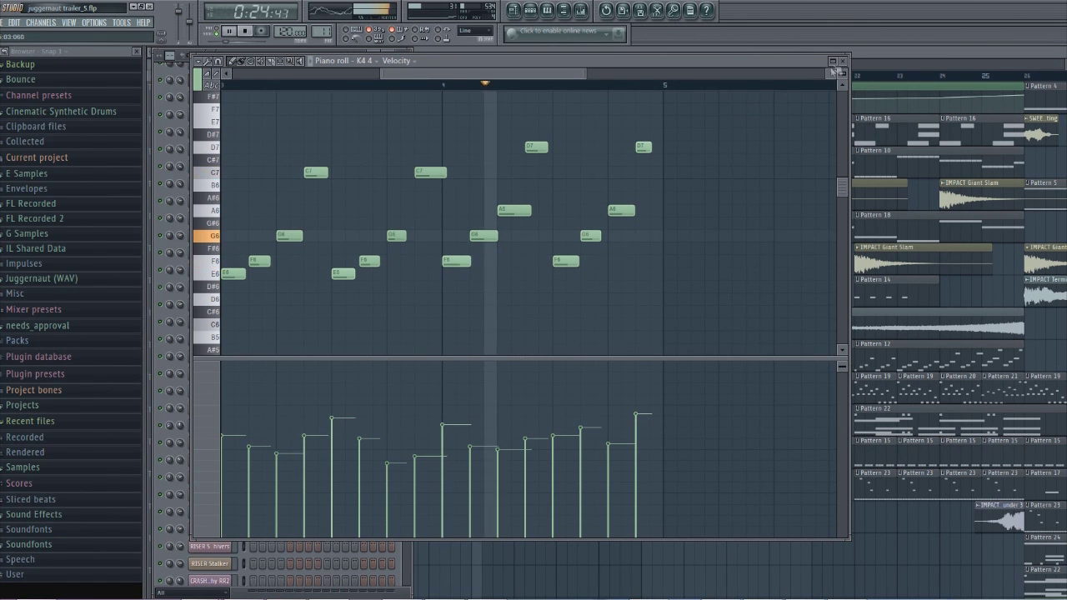
{"action": "left_click", "coordinate": [844, 62]}
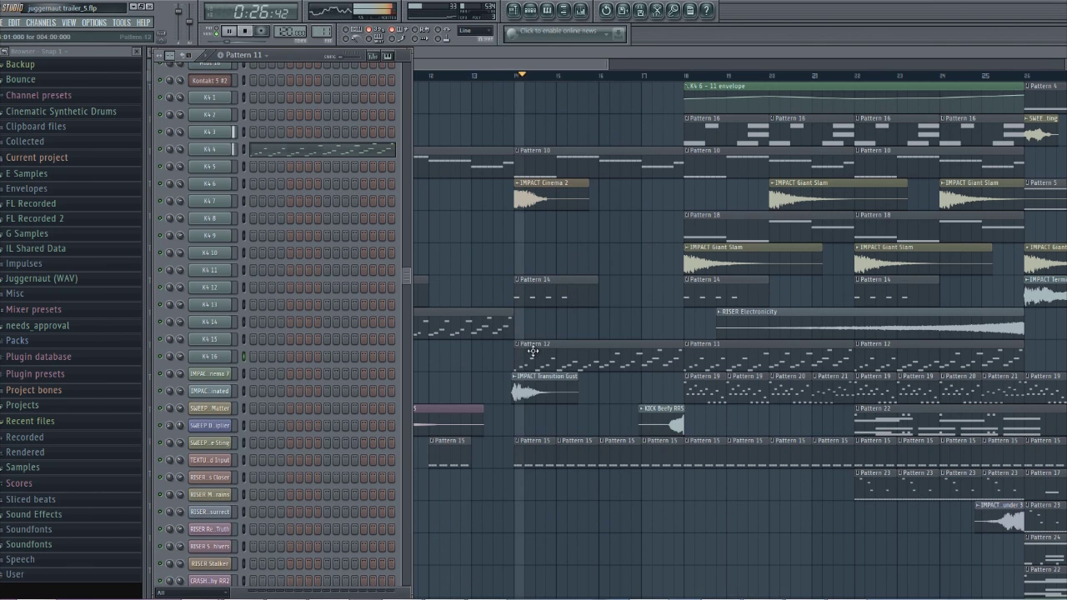
Step: Examine the notes of Pattern 10 and Pattern 19 in the piano roll while the song plays
{"action": "double_click", "coordinate": [548, 165]}
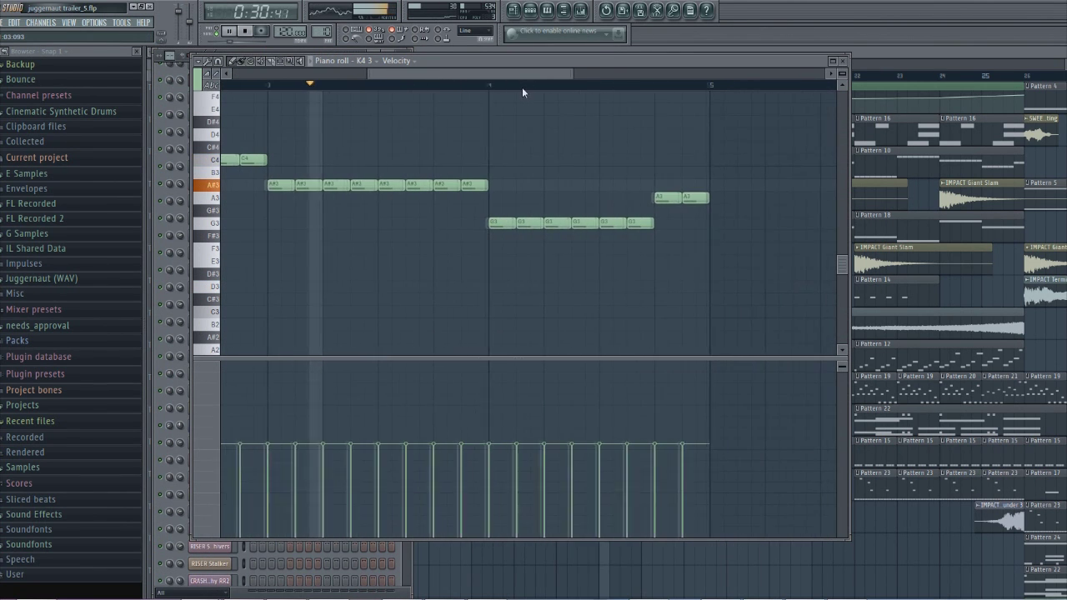
{"action": "left_click", "coordinate": [845, 64]}
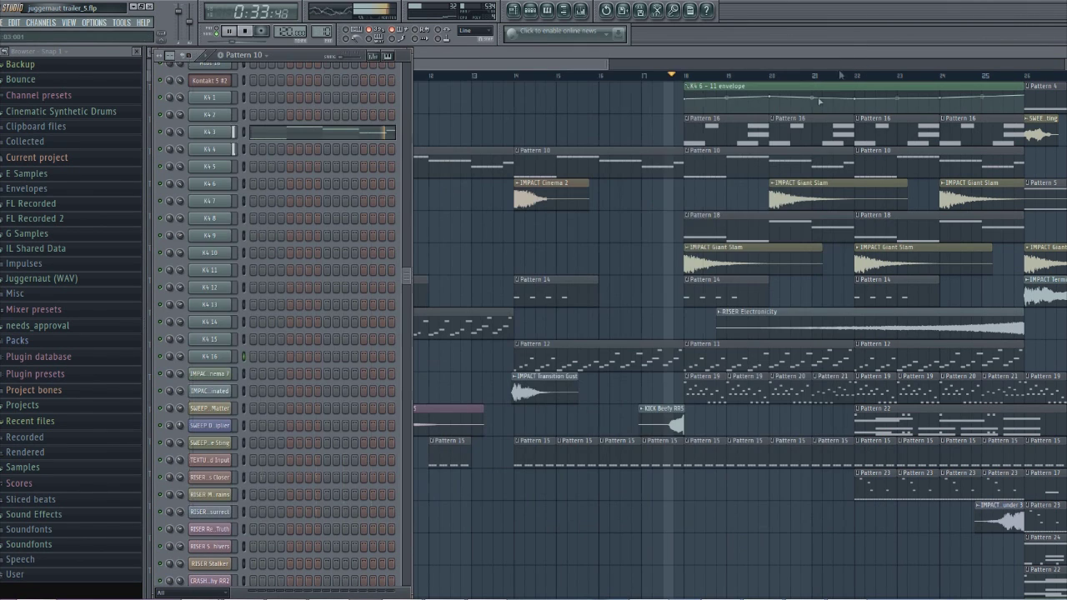
{"action": "double_click", "coordinate": [704, 388]}
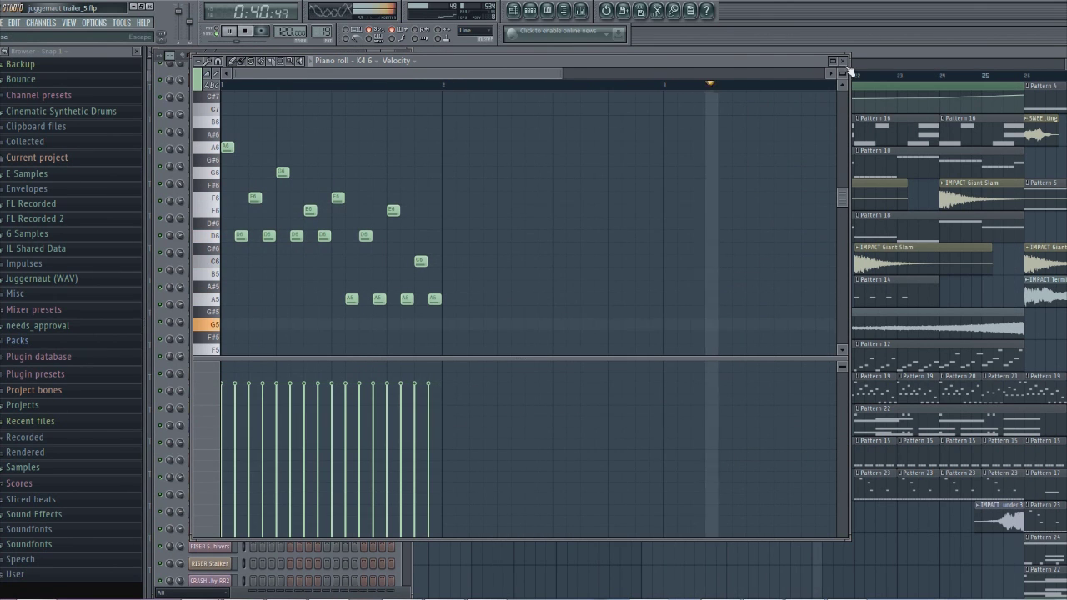
{"action": "left_click", "coordinate": [844, 61]}
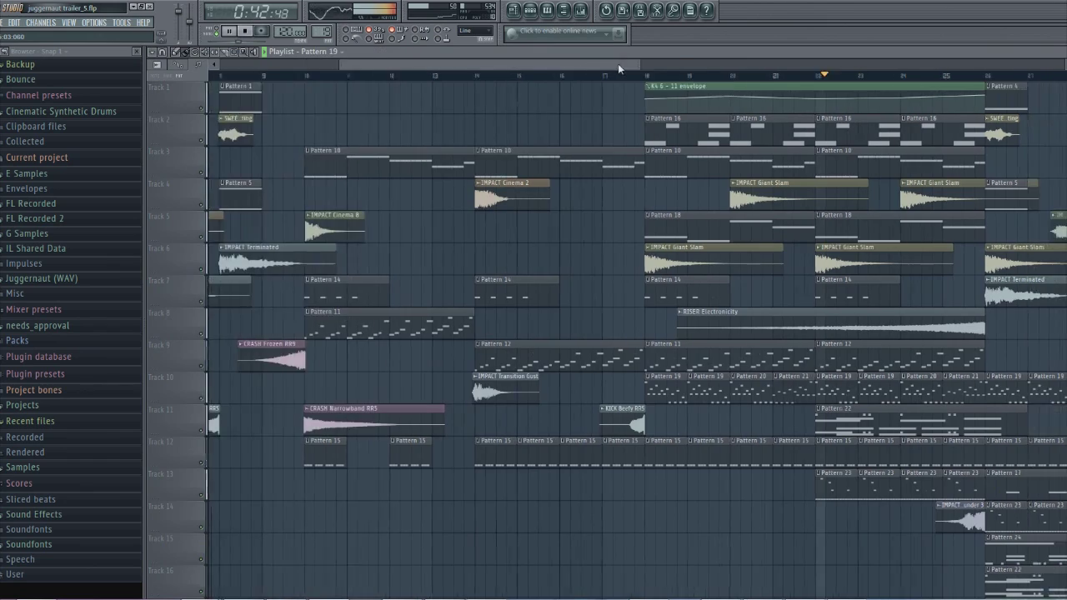
Step: Examine the MIDI 3 notes of Pattern 22 in the piano roll and close it again
{"action": "key", "text": "F7"}
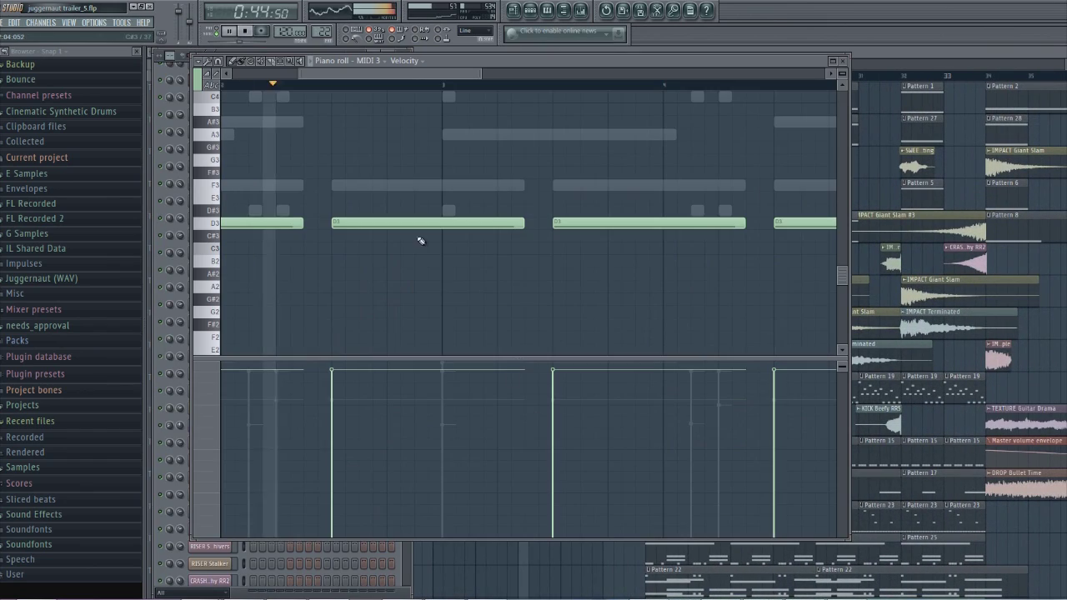
{"action": "scroll", "coordinate": [452, 166], "scroll_direction": "up", "scroll_amount": 4}
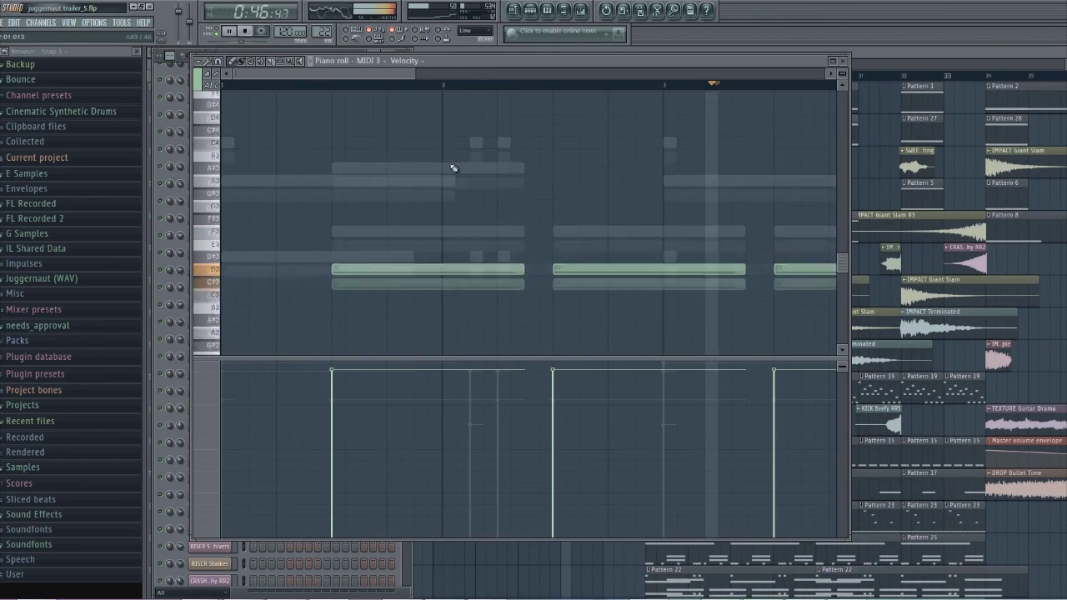
{"action": "scroll", "coordinate": [453, 167], "scroll_direction": "up", "scroll_amount": 3}
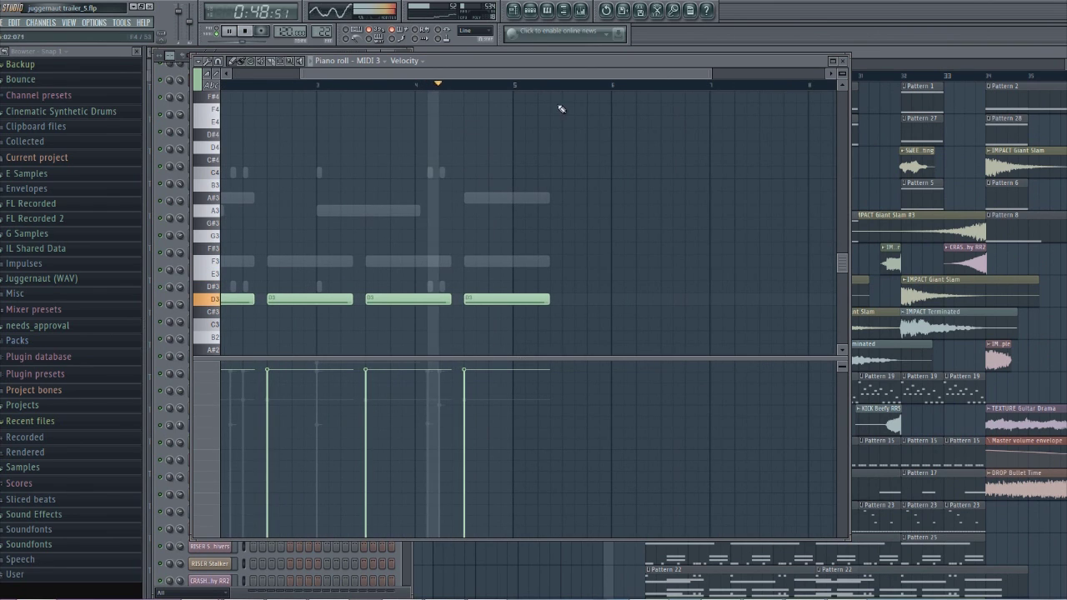
{"action": "key", "text": "F7"}
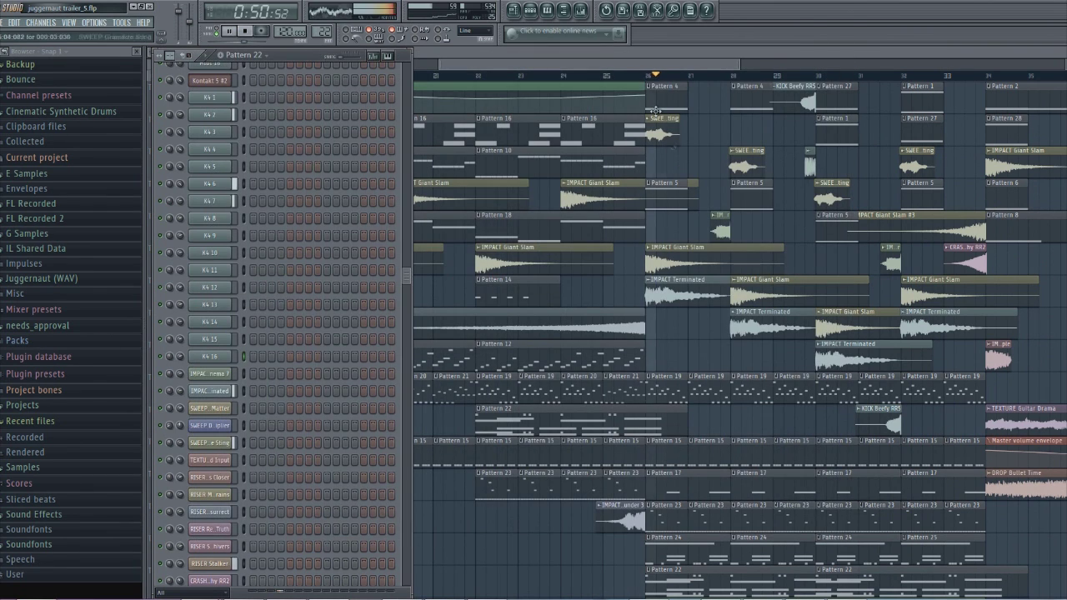
Step: Examine the MIDI 10 notes of Pattern 30 on the lower tracks in the piano roll and close it again
{"action": "left_click", "coordinate": [651, 61]}
{"action": "scroll", "coordinate": [632, 166], "scroll_direction": "down", "scroll_amount": 3}
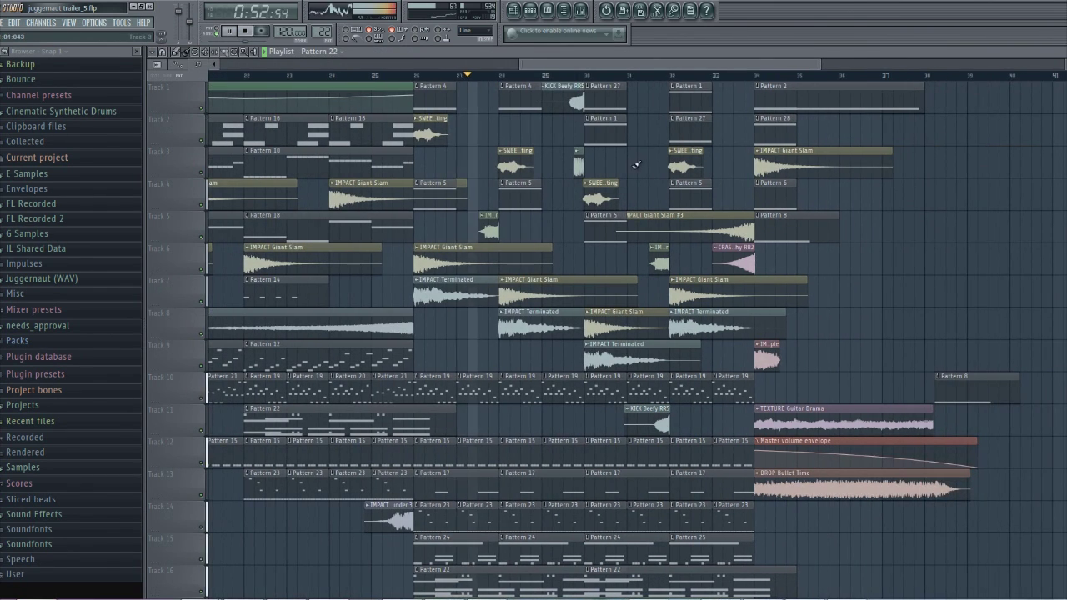
{"action": "scroll", "coordinate": [633, 167], "scroll_direction": "down", "scroll_amount": 6}
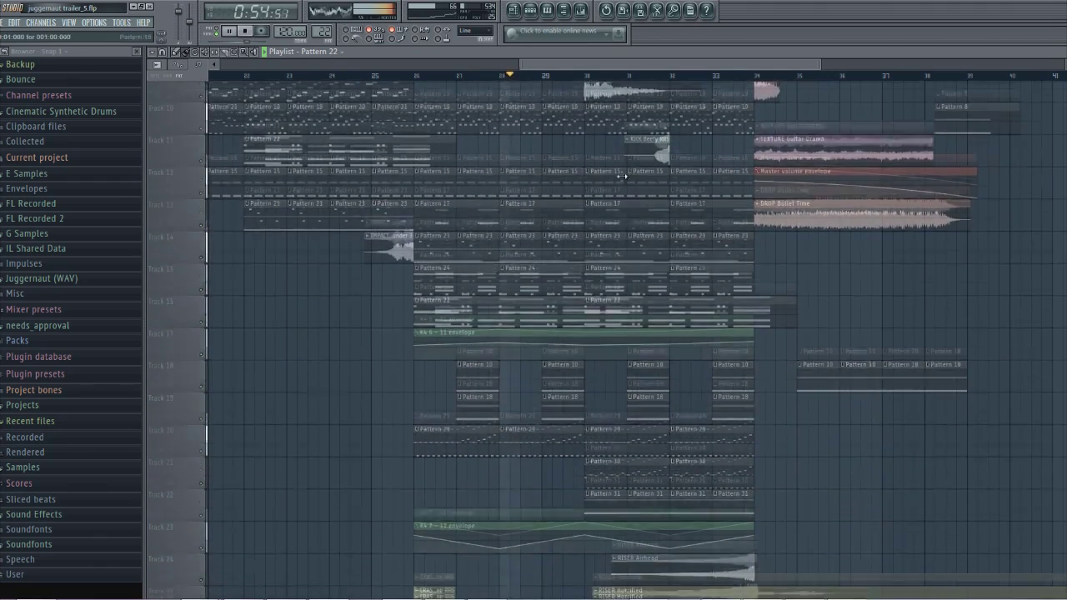
{"action": "double_click", "coordinate": [608, 417]}
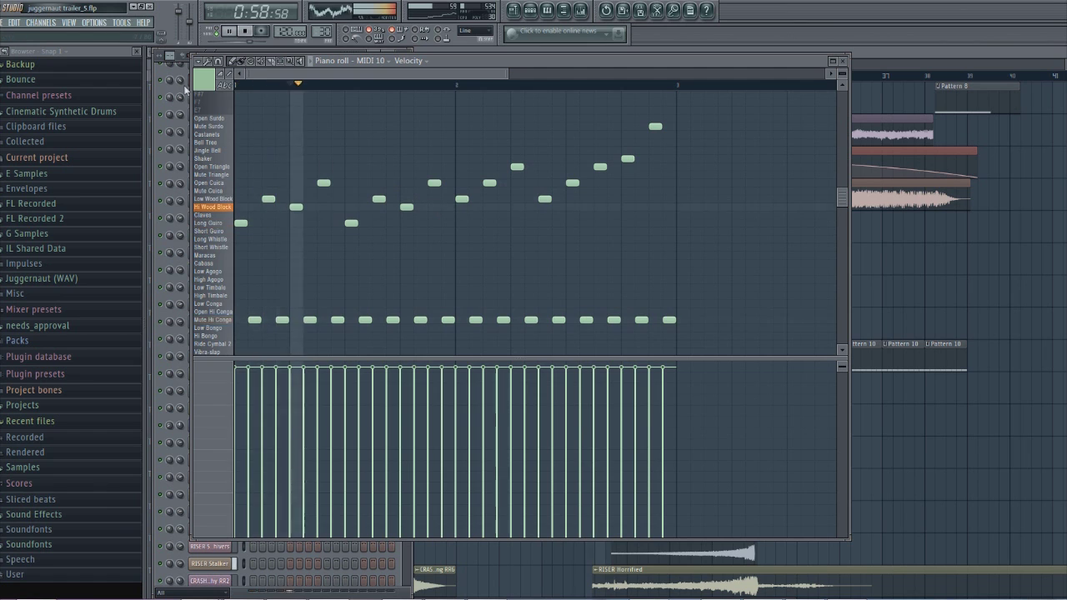
{"action": "scroll", "coordinate": [247, 142], "scroll_direction": "down", "scroll_amount": 1}
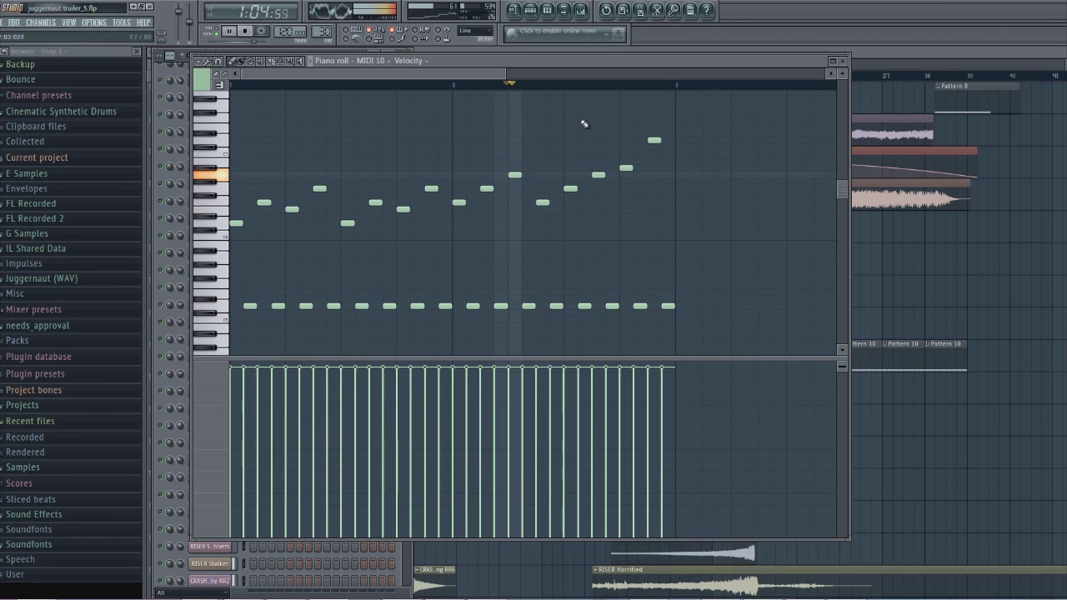
{"action": "left_click", "coordinate": [841, 61]}
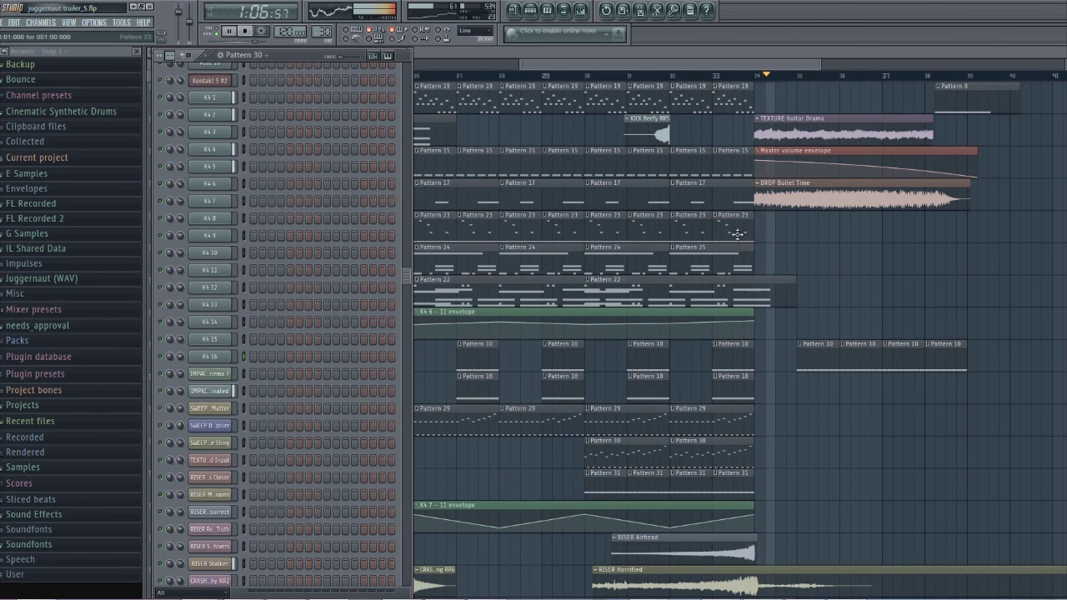
Step: Hide the channel rack and look over the closing section of the playlist while it plays
{"action": "key", "text": "F6"}
{"action": "left_click_drag", "start_coordinate": [600, 60], "coordinate": [697, 67]}
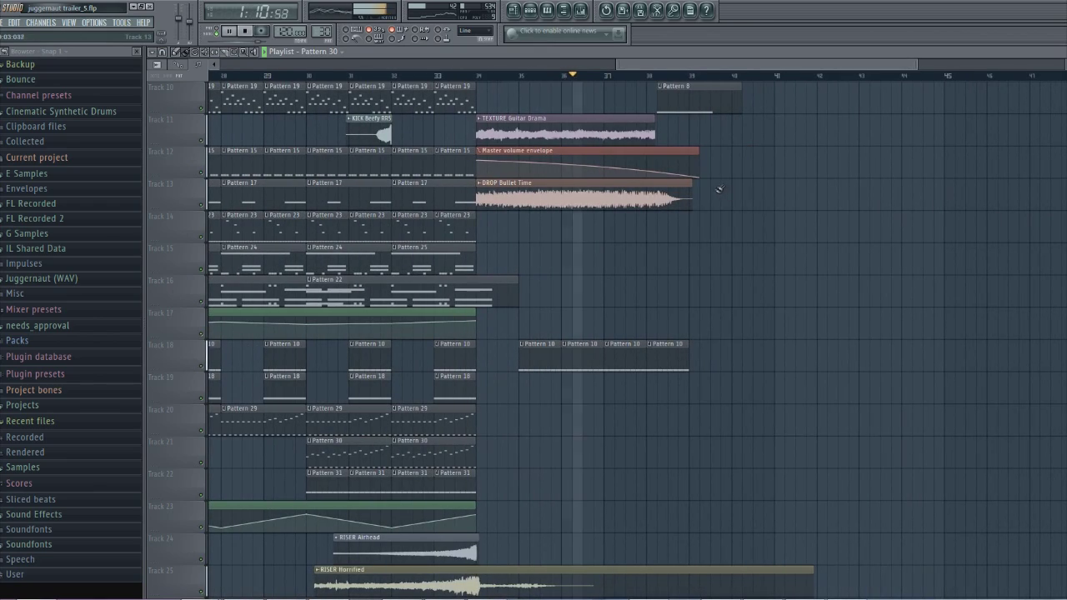
{"action": "scroll", "coordinate": [709, 187], "scroll_direction": "down", "scroll_amount": 3}
{"action": "scroll", "coordinate": [705, 187], "scroll_direction": "up", "scroll_amount": 8}
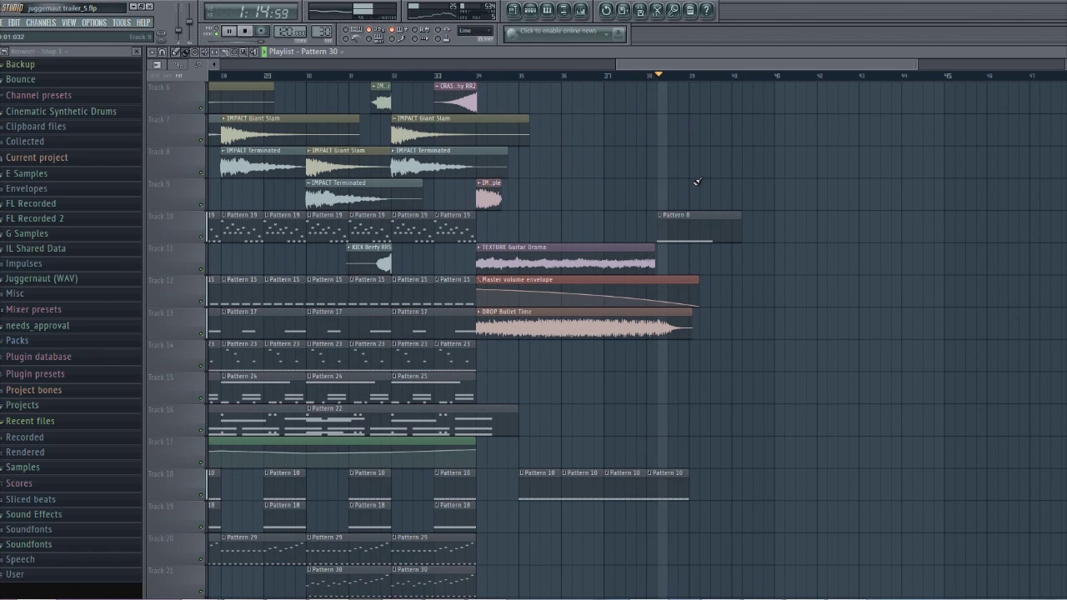
Step: Stop playback, delete the Pattern 8 clip at bar 38 on Track 10 and place a Pattern 32 clip on Track 9
{"action": "key", "text": "space"}
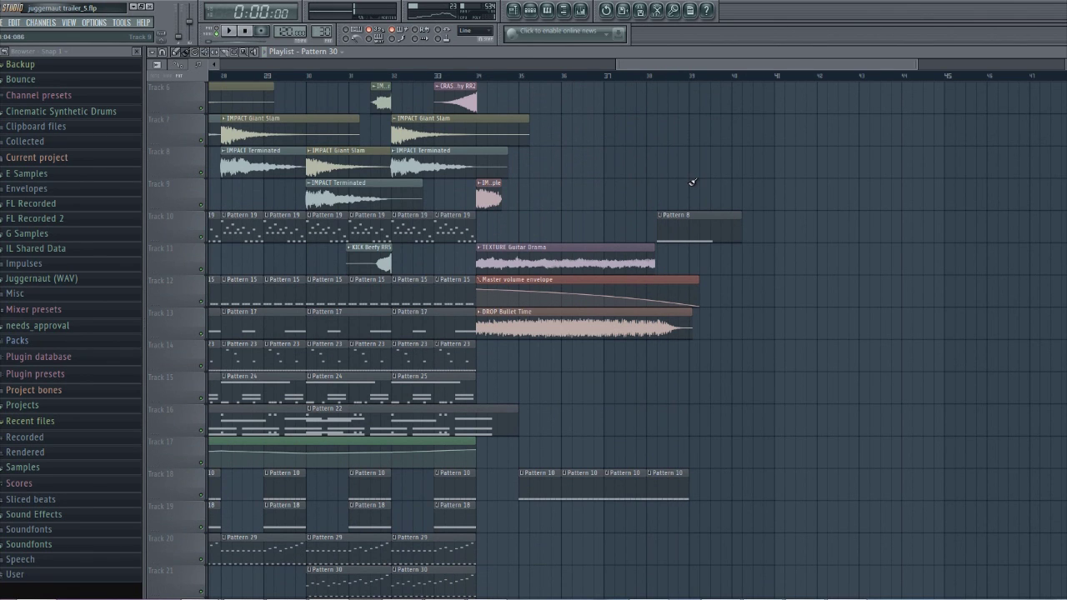
{"action": "right_click", "coordinate": [660, 216]}
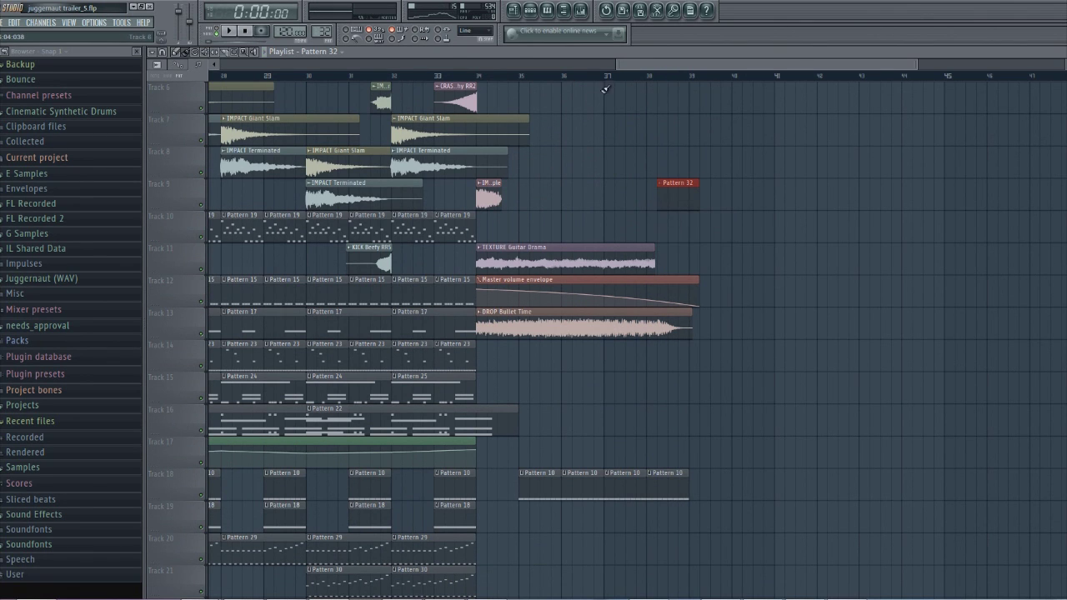
Step: Examine how the impact, sweep, riser and crash clips are distributed across the arrangement, from the opening to the final bars and back
{"action": "left_click_drag", "start_coordinate": [626, 61], "coordinate": [495, 83]}
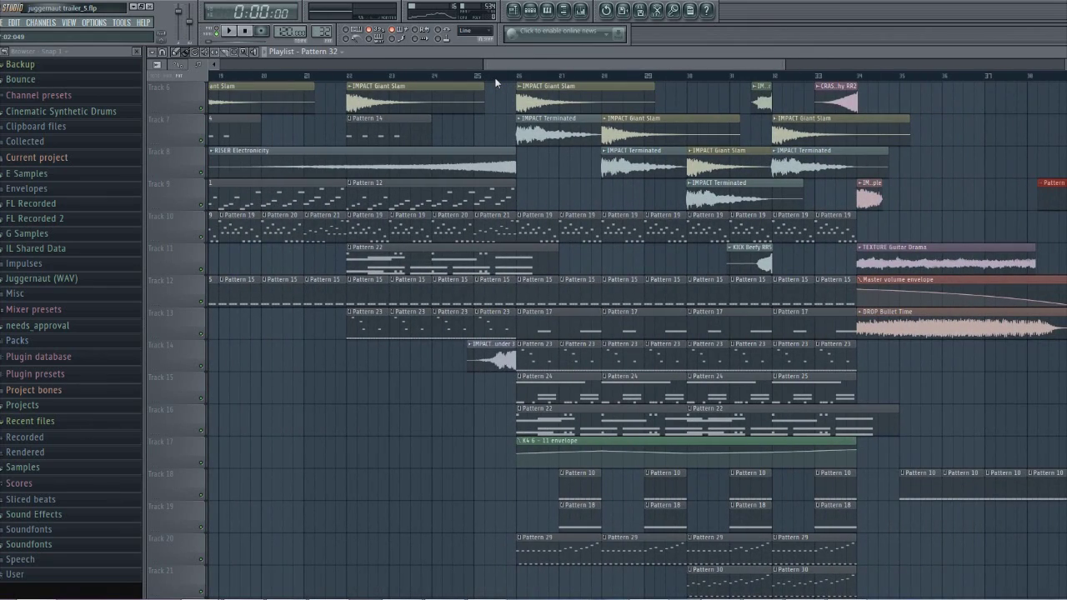
{"action": "left_click_drag", "start_coordinate": [495, 83], "coordinate": [416, 89]}
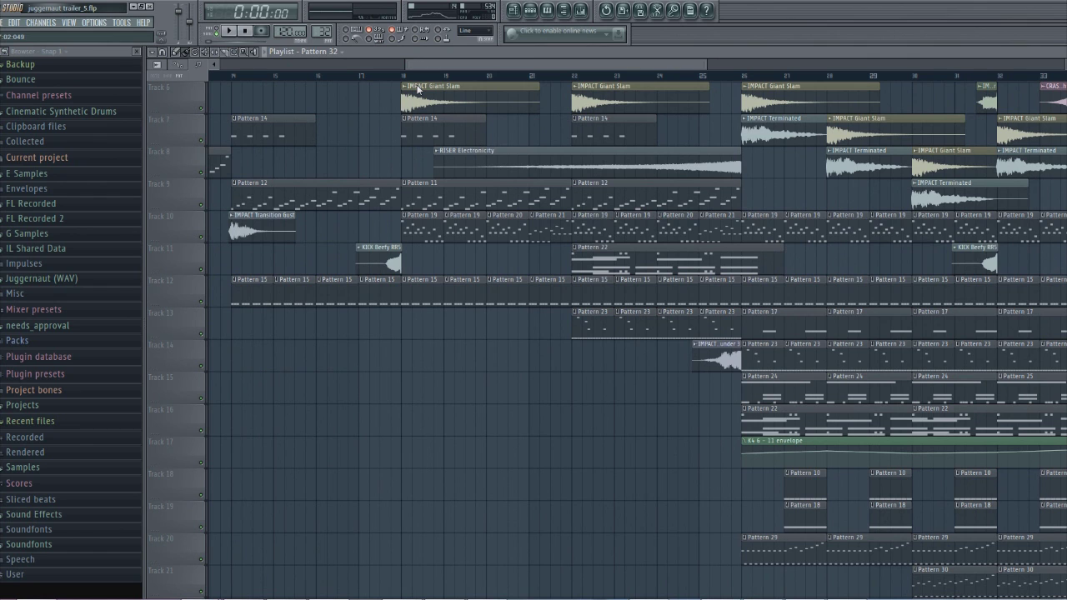
{"action": "left_click_drag", "start_coordinate": [418, 90], "coordinate": [278, 69]}
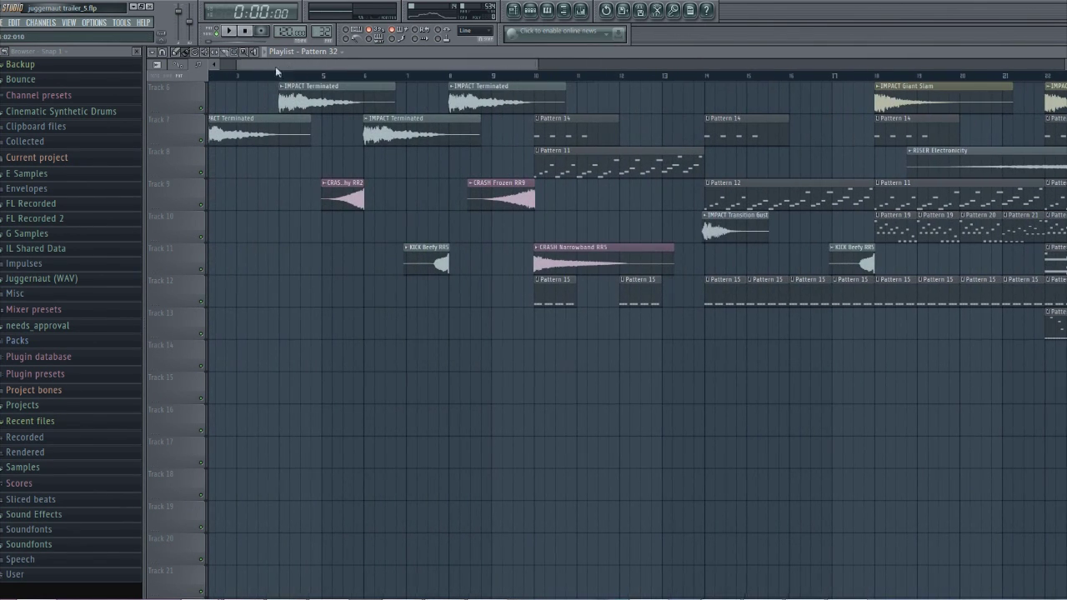
{"action": "scroll", "coordinate": [274, 112], "scroll_direction": "up", "scroll_amount": 5}
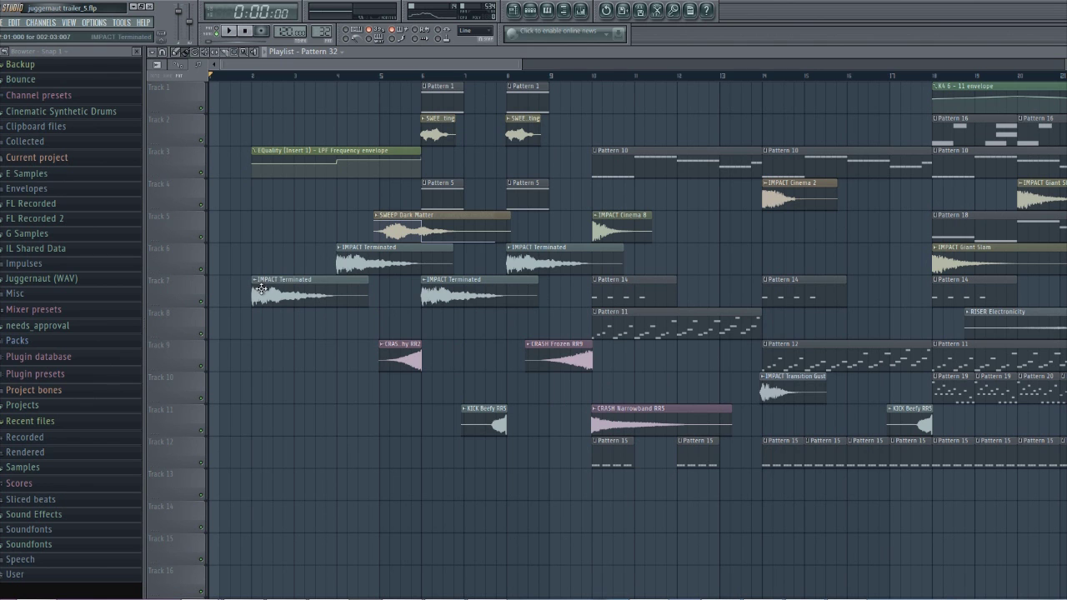
{"action": "left_click_drag", "start_coordinate": [401, 66], "coordinate": [604, 69]}
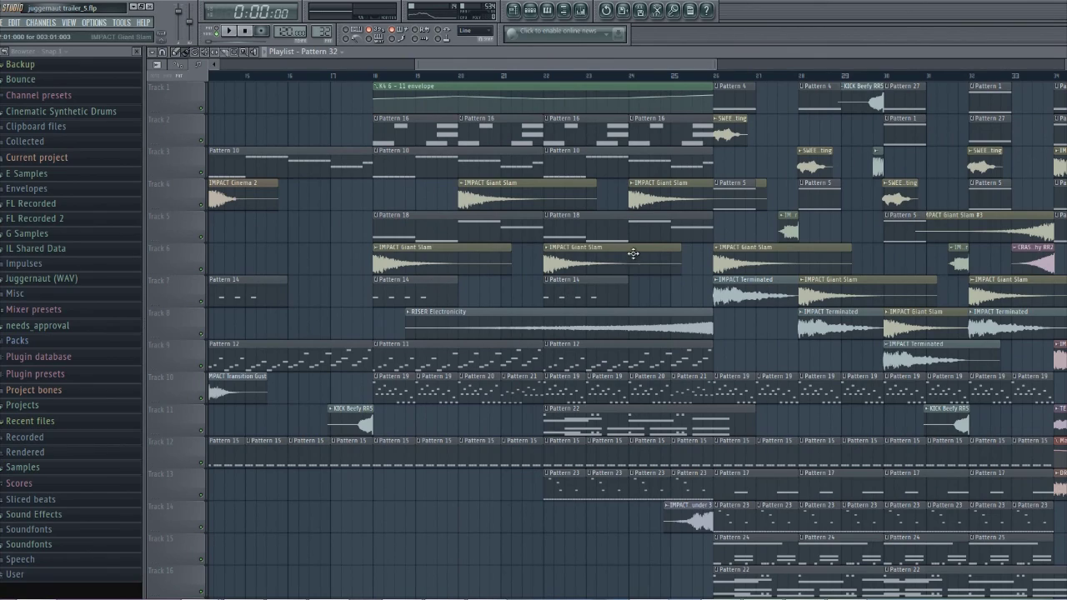
{"action": "left_click_drag", "start_coordinate": [574, 60], "coordinate": [728, 65]}
{"action": "scroll", "coordinate": [653, 319], "scroll_direction": "down", "scroll_amount": 2}
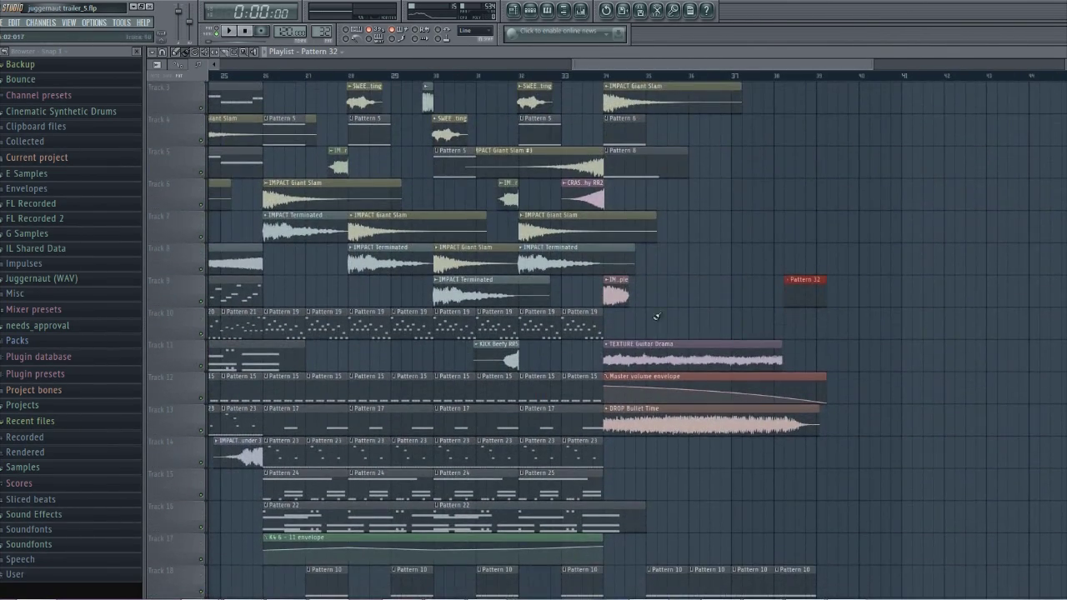
{"action": "scroll", "coordinate": [595, 394], "scroll_direction": "down", "scroll_amount": 10}
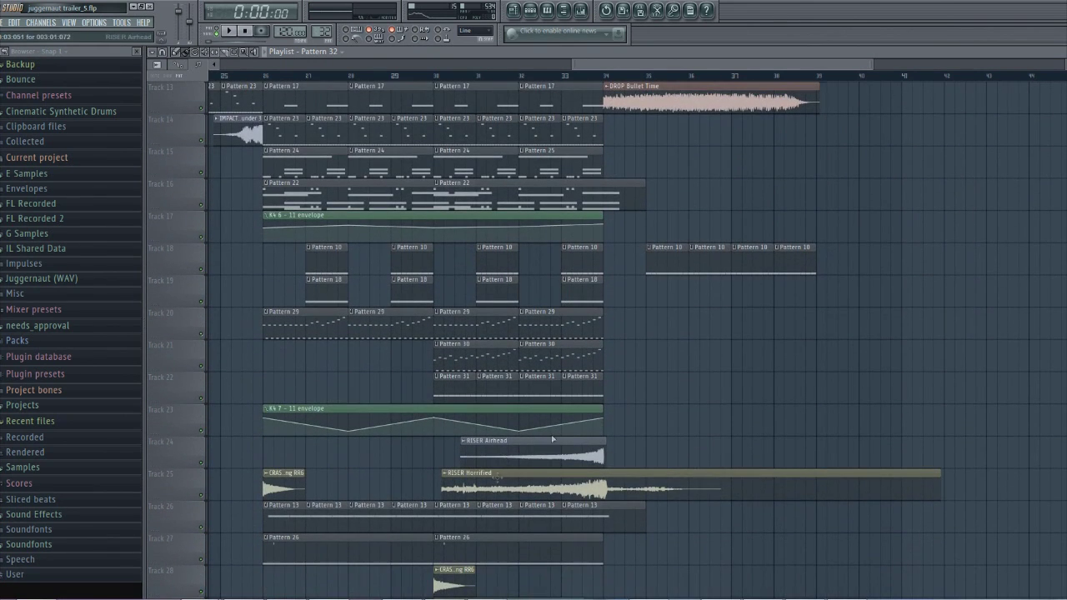
{"action": "left_click_drag", "start_coordinate": [608, 65], "coordinate": [271, 93]}
{"action": "scroll", "coordinate": [346, 108], "scroll_direction": "up", "scroll_amount": 9}
{"action": "scroll", "coordinate": [341, 90], "scroll_direction": "up", "scroll_amount": 2}
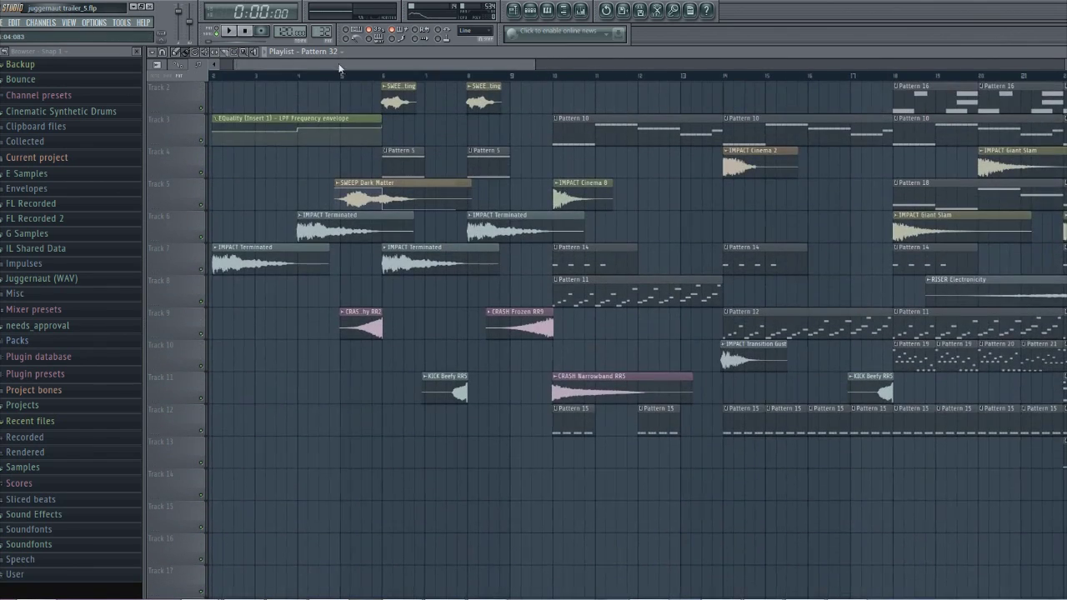
Step: Expand the Juggernaut (WAV) sample library in the browser and open its FX Samples (WAV) folder
{"action": "left_click", "coordinate": [93, 279]}
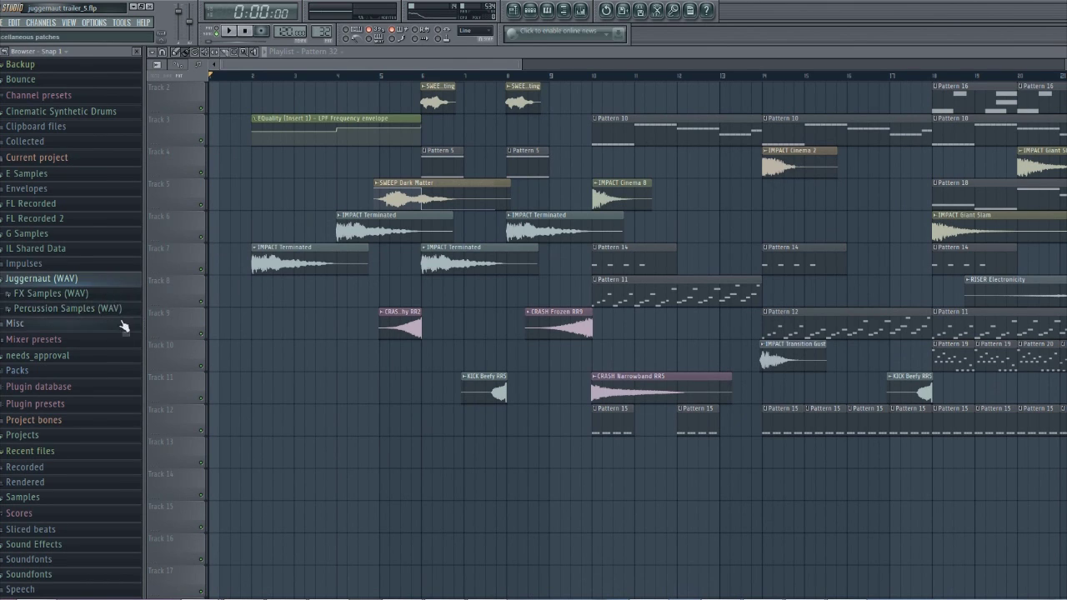
{"action": "left_click", "coordinate": [107, 295]}
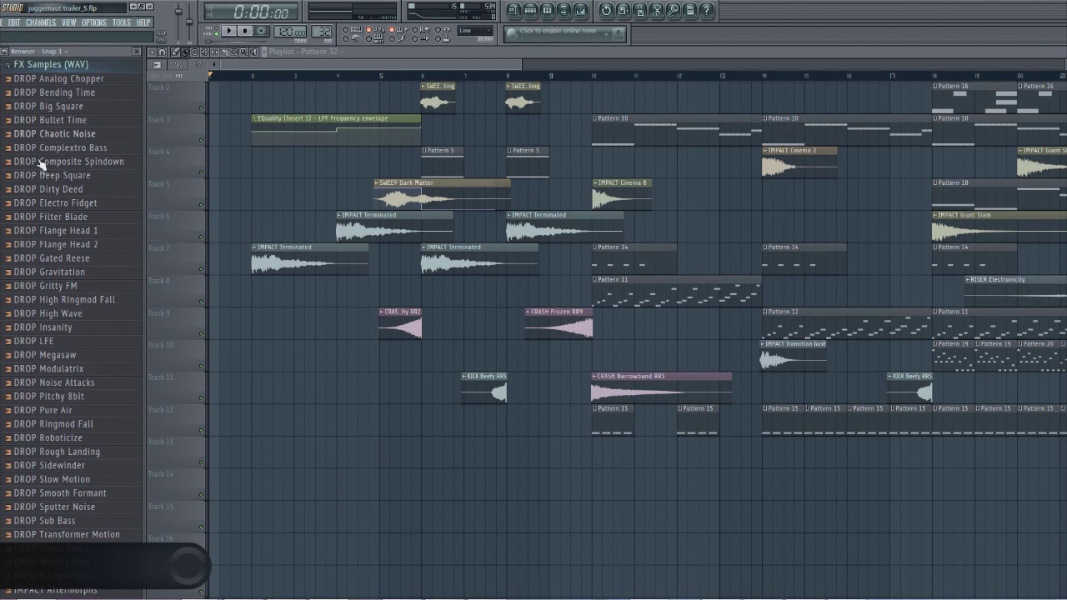
Step: Audition several drop samples in the FX folder: DROP Filter Blade, DROP Gritty FM, DROP Megasaw and DROP Roboticize
{"action": "scroll", "coordinate": [47, 178], "scroll_direction": "down", "scroll_amount": 3}
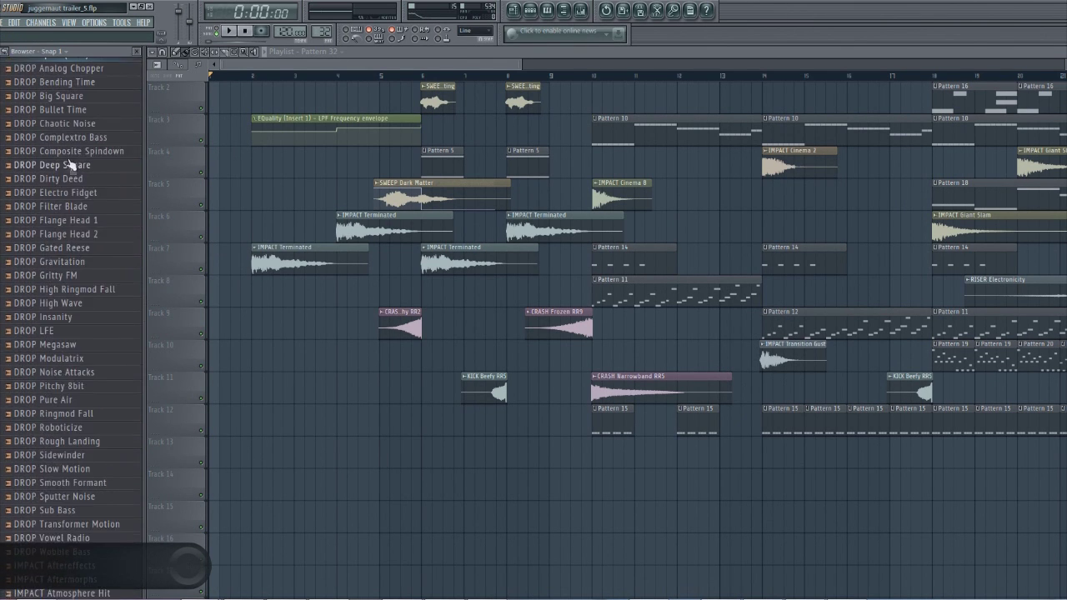
{"action": "scroll", "coordinate": [104, 254], "scroll_direction": "down", "scroll_amount": 2}
{"action": "scroll", "coordinate": [75, 167], "scroll_direction": "up", "scroll_amount": 2}
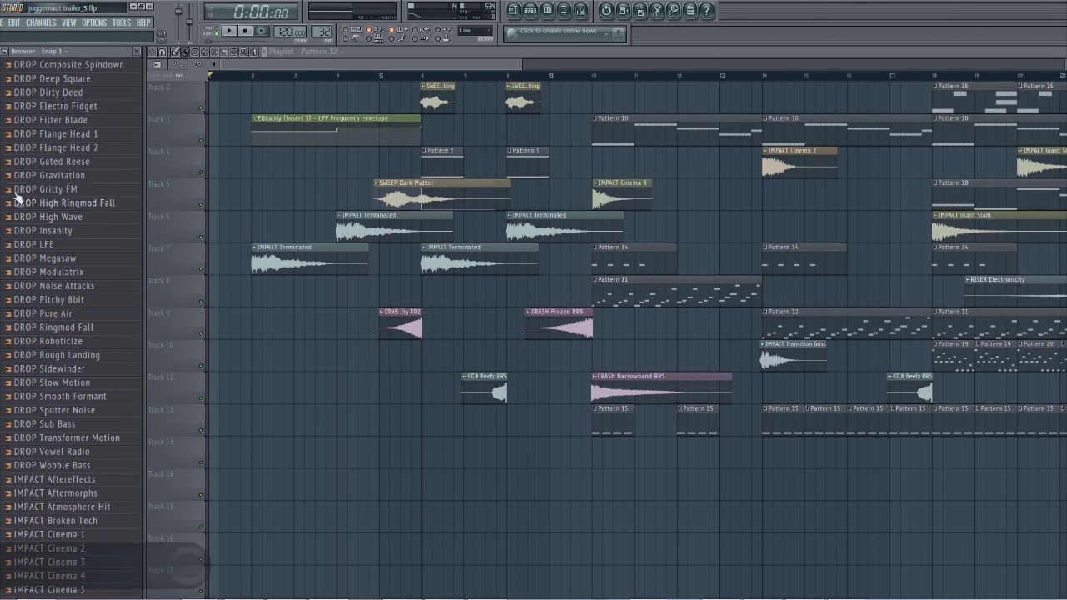
{"action": "left_click", "coordinate": [61, 121]}
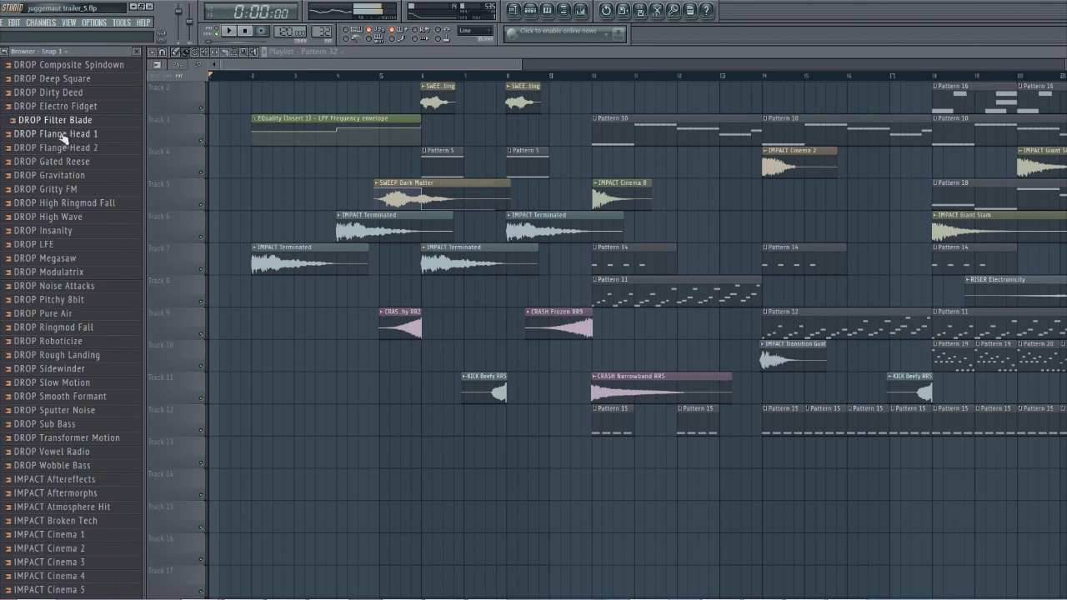
{"action": "left_click", "coordinate": [87, 188]}
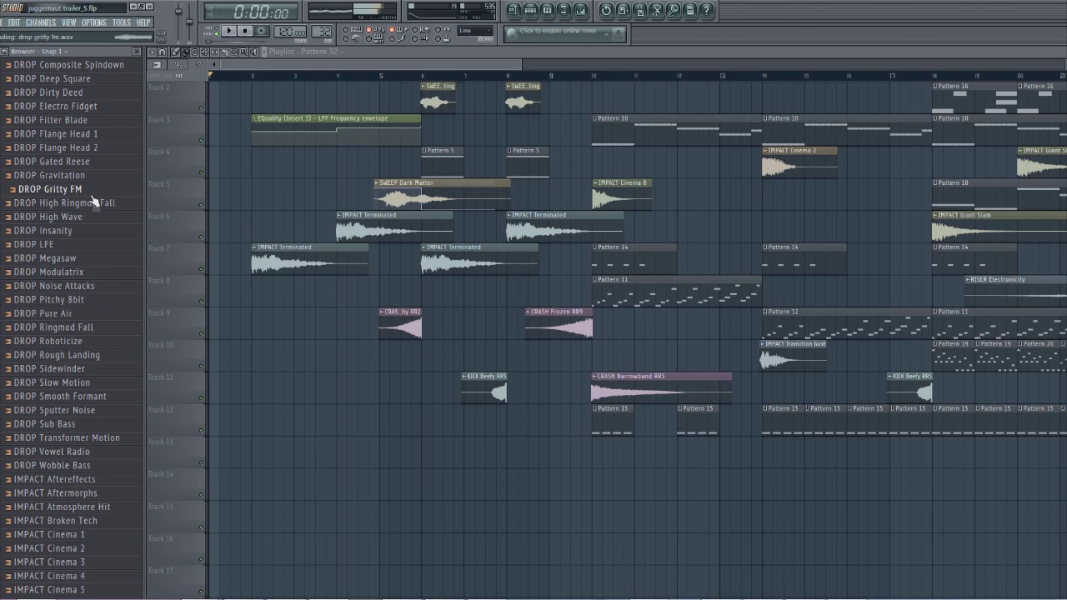
{"action": "left_click", "coordinate": [105, 260]}
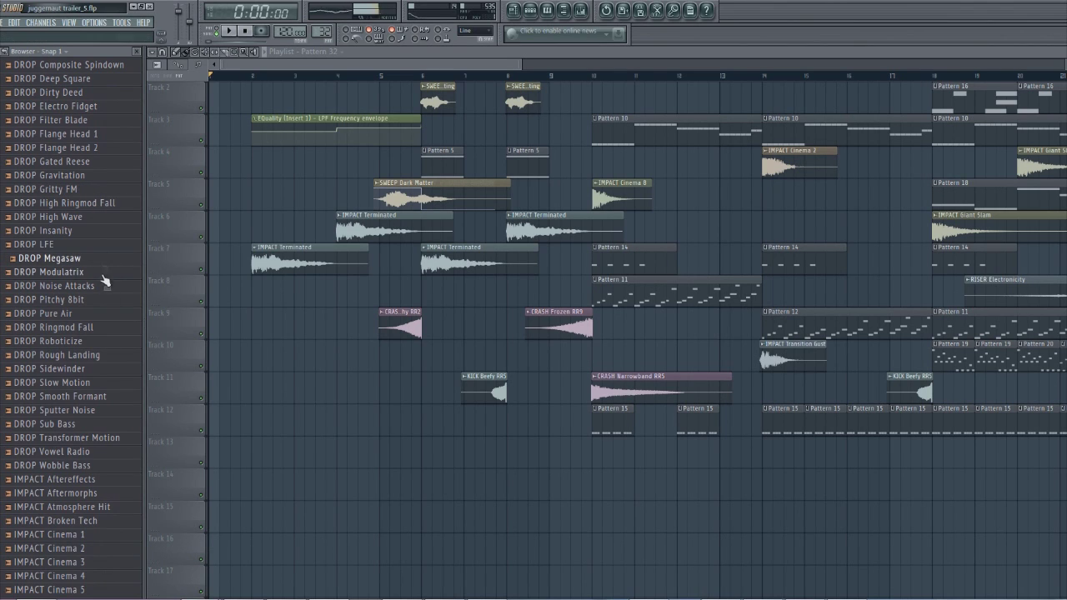
{"action": "left_click", "coordinate": [97, 342]}
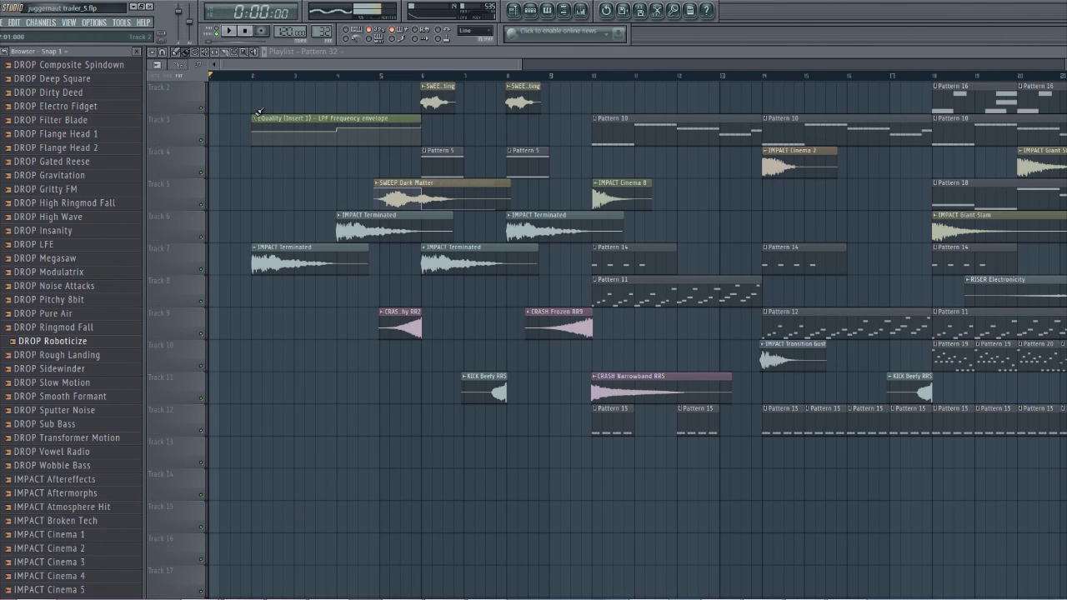
Step: Audition a range of impact samples from IMPACT Cinema 2 to IMPACT Kick Evolve, including Cinema Crumble, Dirty Hit and Heavy Laser
{"action": "scroll", "coordinate": [125, 191], "scroll_direction": "down", "scroll_amount": 10}
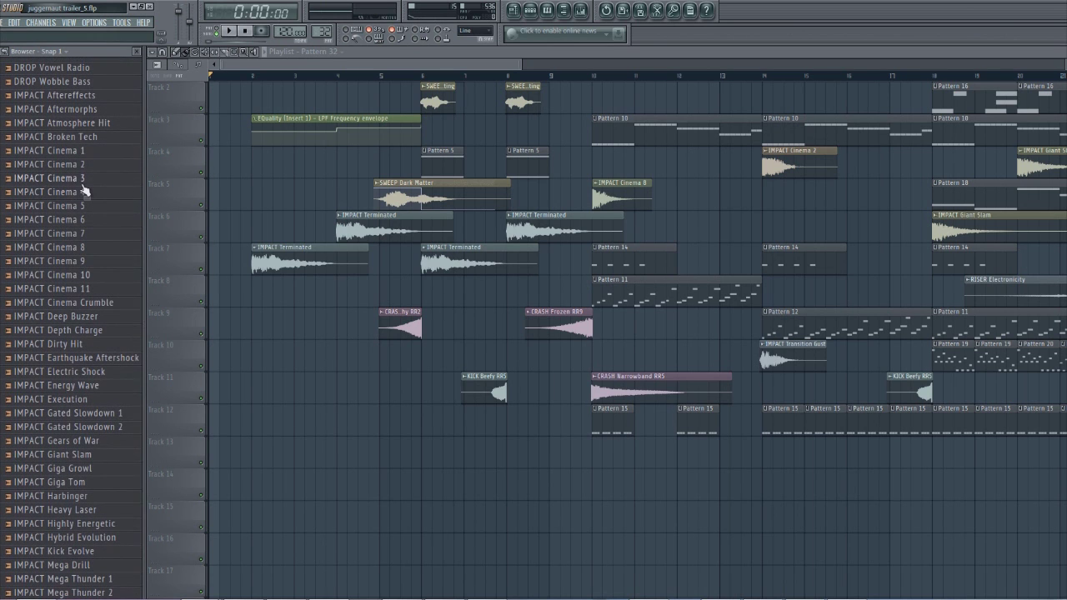
{"action": "left_click", "coordinate": [83, 170]}
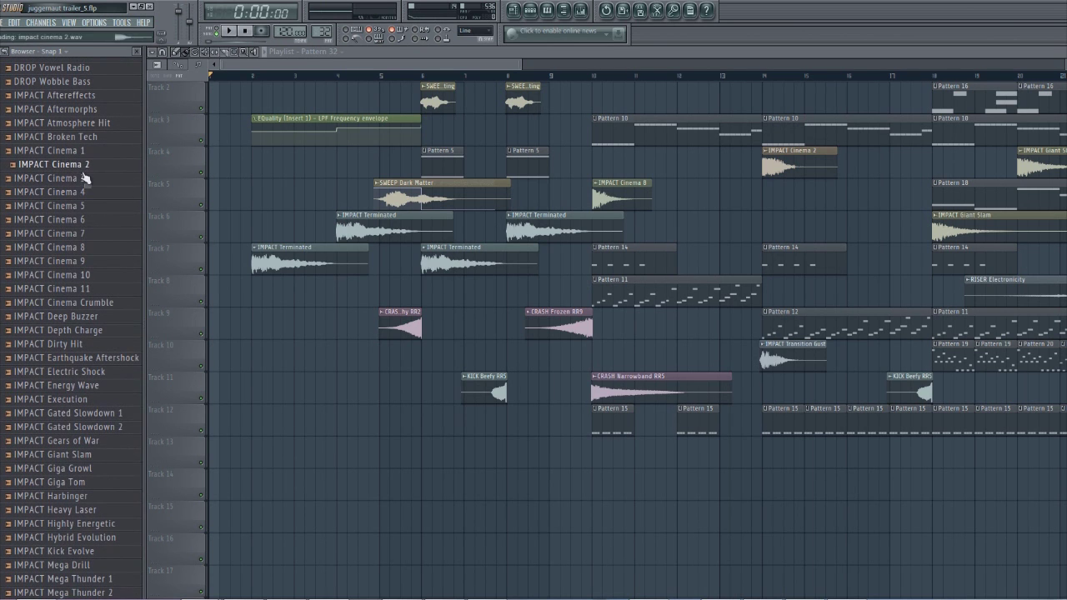
{"action": "left_click", "coordinate": [88, 219]}
{"action": "left_click", "coordinate": [83, 303]}
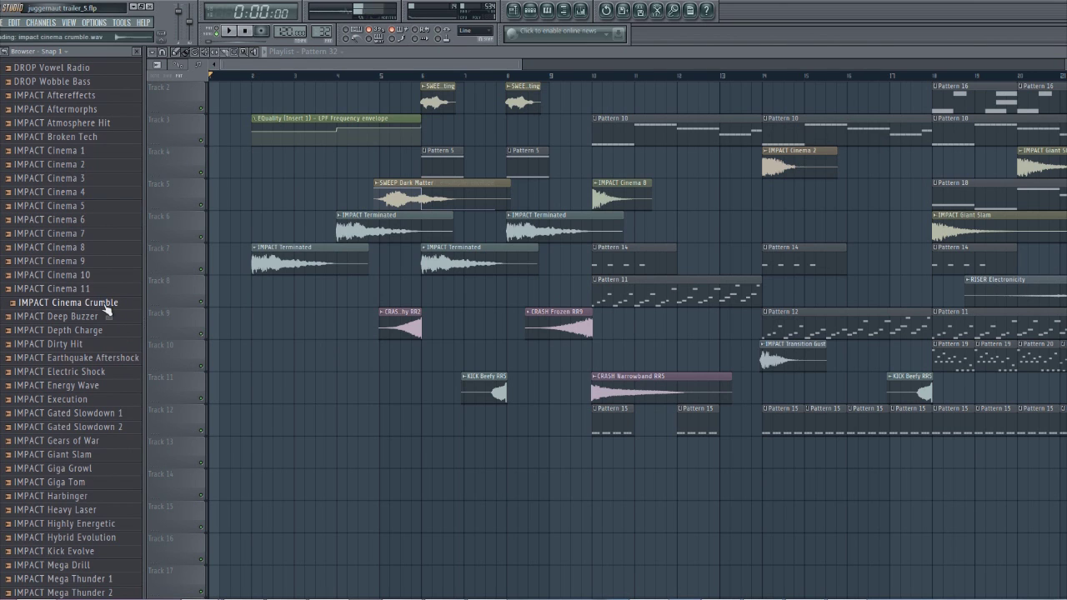
{"action": "left_click", "coordinate": [83, 344]}
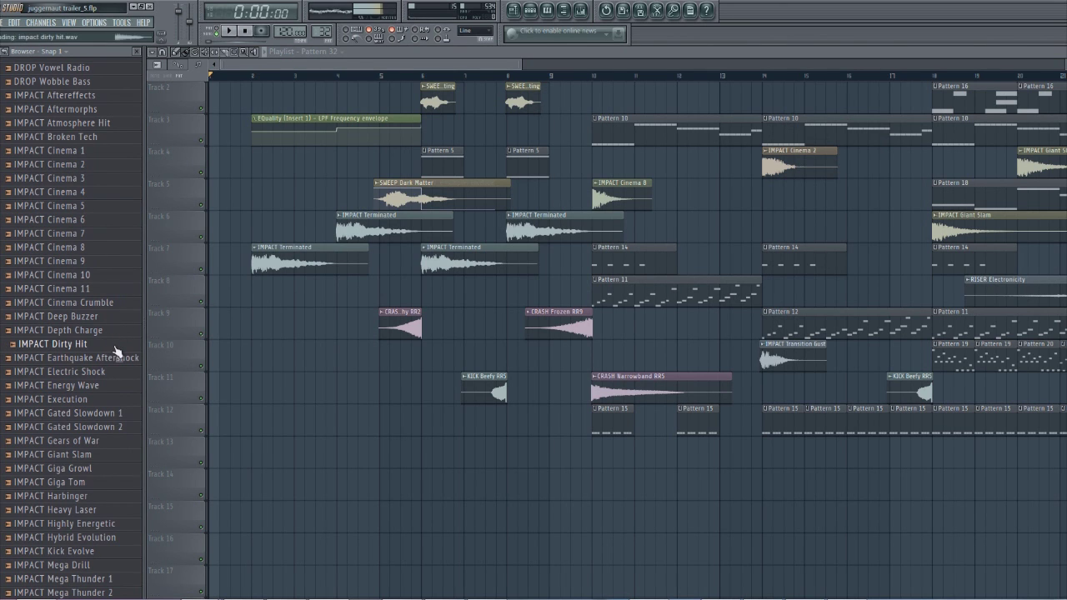
{"action": "left_click", "coordinate": [132, 400]}
{"action": "left_click", "coordinate": [123, 441]}
{"action": "left_click", "coordinate": [111, 485]}
{"action": "left_click", "coordinate": [119, 511]}
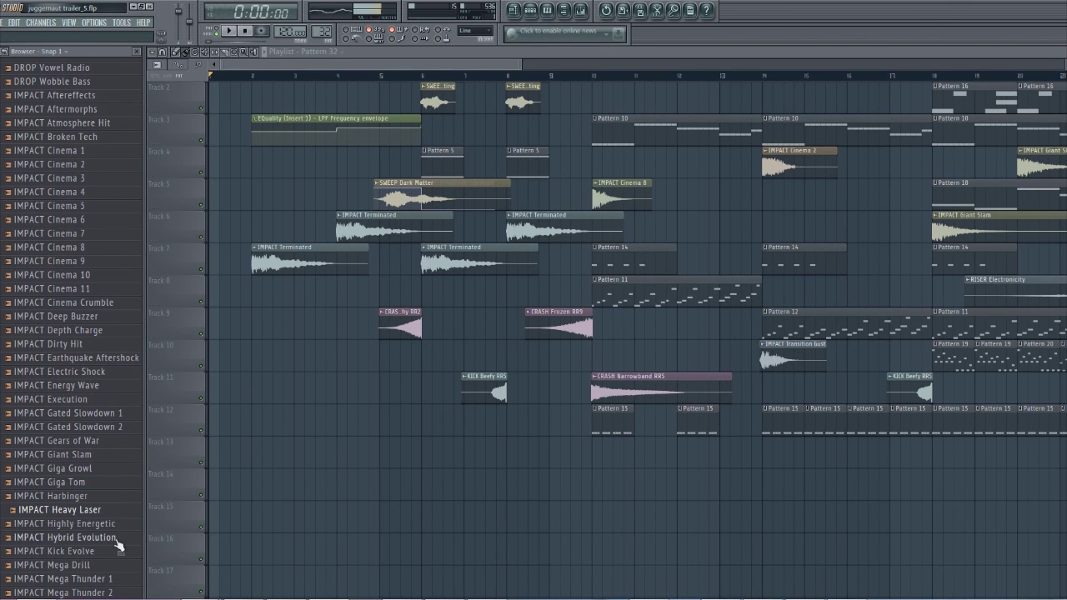
{"action": "left_click", "coordinate": [119, 553]}
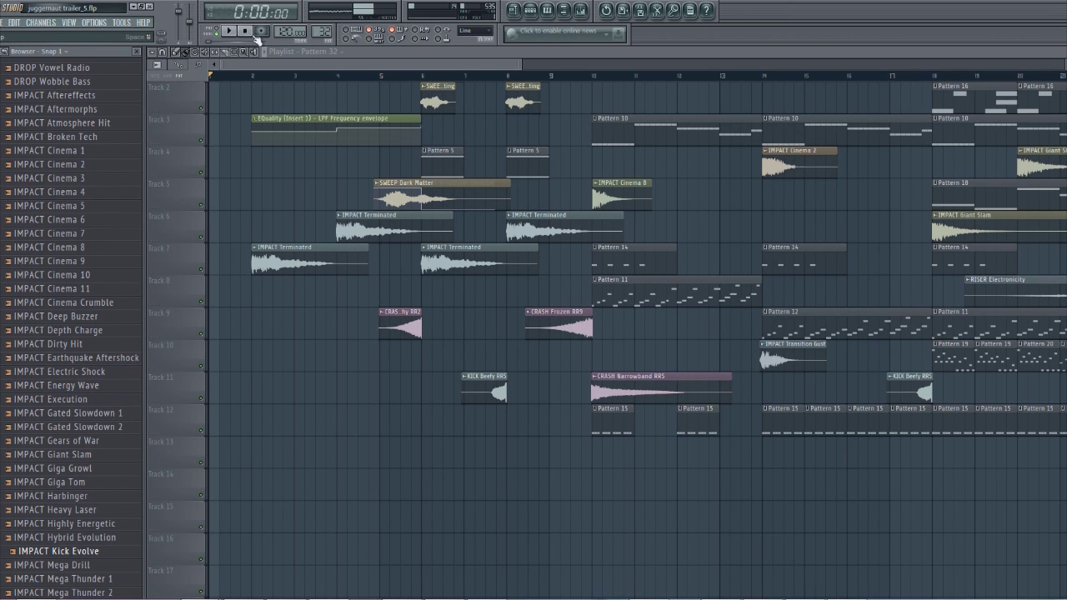
Step: Collapse the FX Samples (WAV) folder and open Percussion Samples (WAV) in the Juggernaut library
{"action": "scroll", "coordinate": [47, 283], "scroll_direction": "up", "scroll_amount": 15}
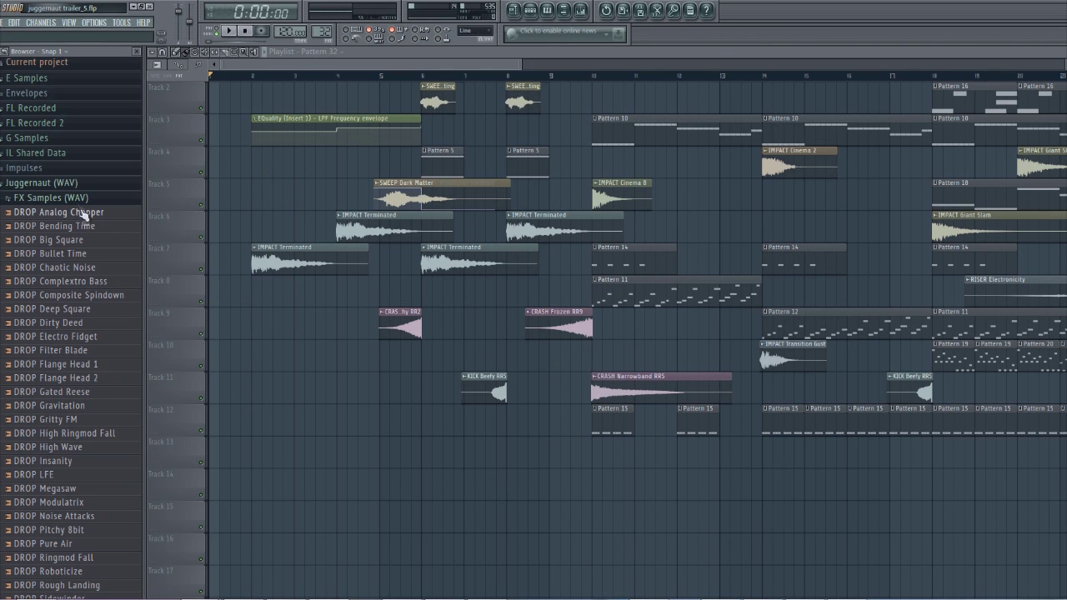
{"action": "left_click", "coordinate": [50, 198]}
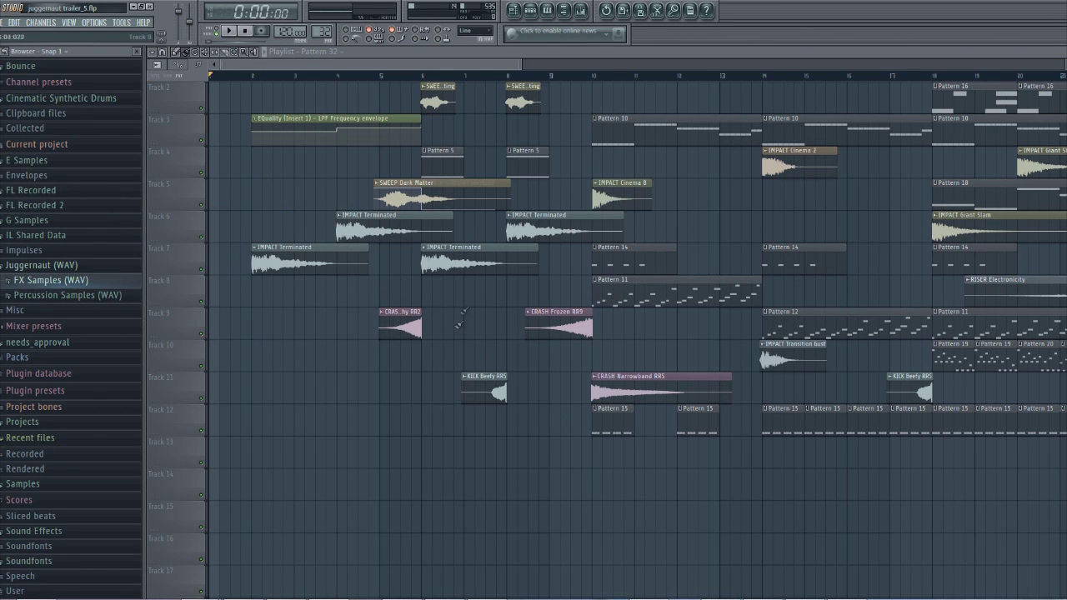
{"action": "left_click", "coordinate": [128, 296]}
{"action": "scroll", "coordinate": [133, 267], "scroll_direction": "down", "scroll_amount": 3}
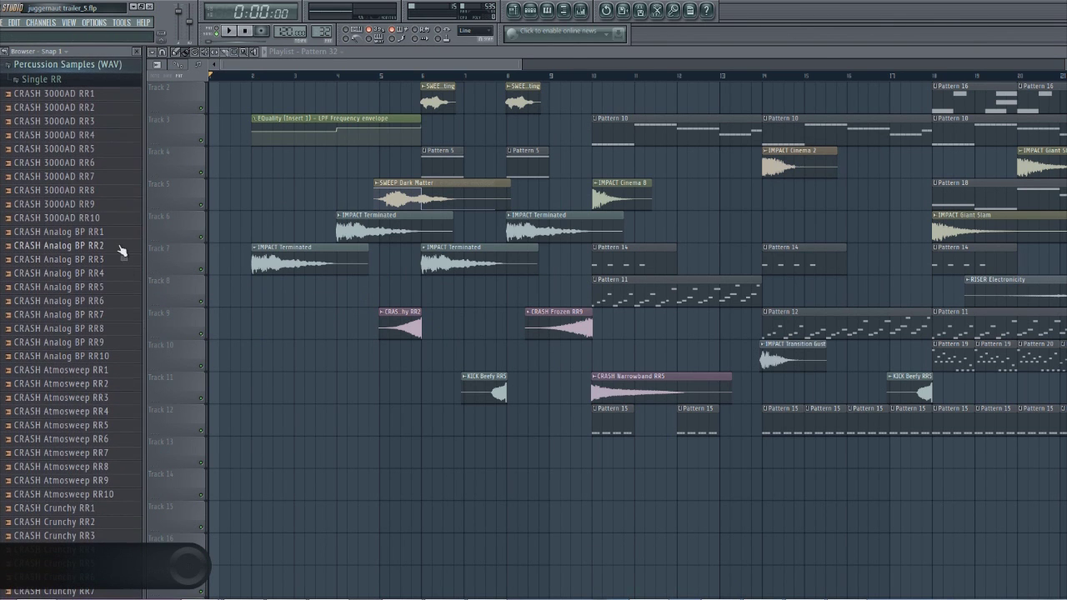
Step: Skim the crash and kick round-robin samples and open the Single RR subfolder
{"action": "scroll", "coordinate": [70, 317], "scroll_direction": "down", "scroll_amount": 20}
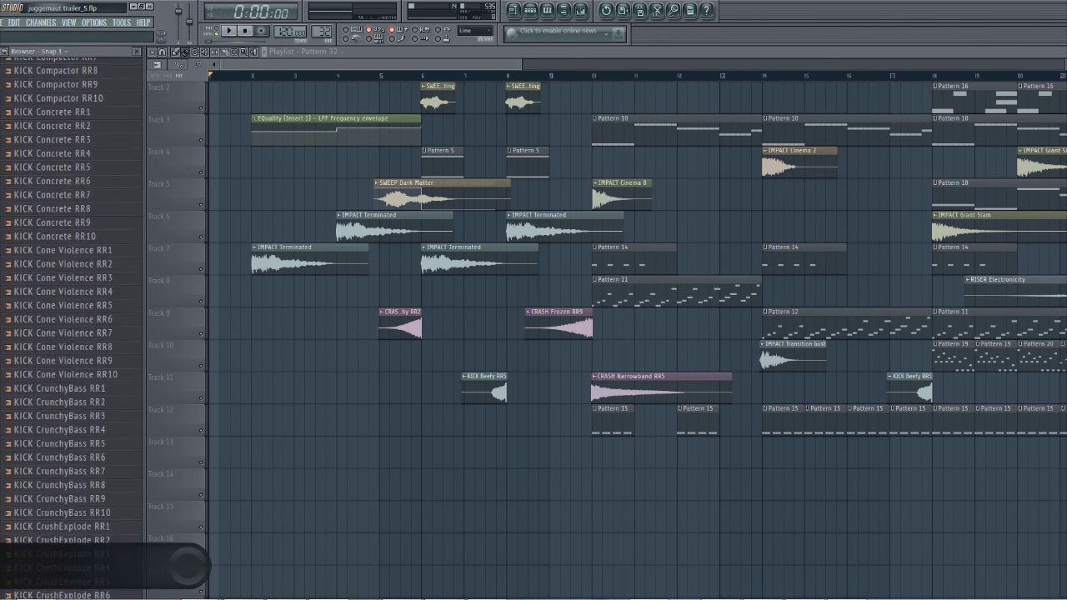
{"action": "scroll", "coordinate": [71, 317], "scroll_direction": "up", "scroll_amount": 12}
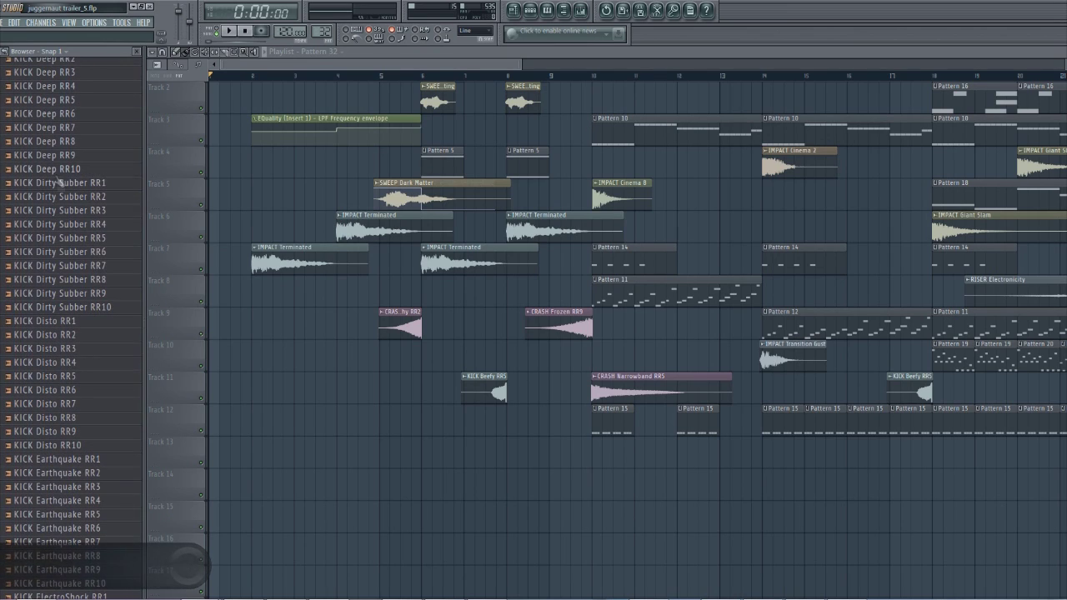
{"action": "scroll", "coordinate": [133, 354], "scroll_direction": "up", "scroll_amount": 20}
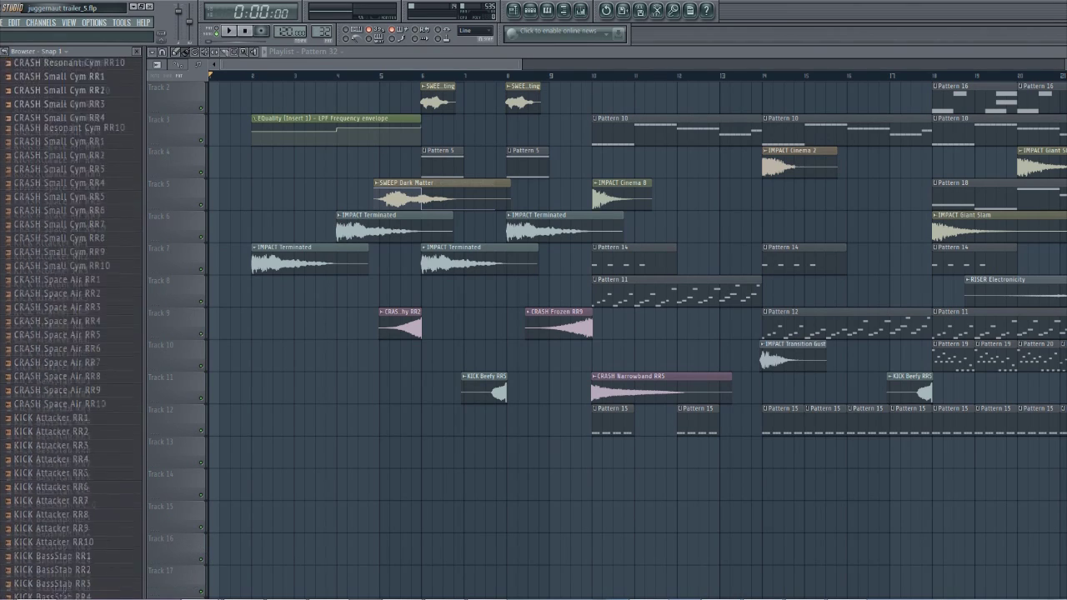
{"action": "scroll", "coordinate": [71, 334], "scroll_direction": "up", "scroll_amount": 20}
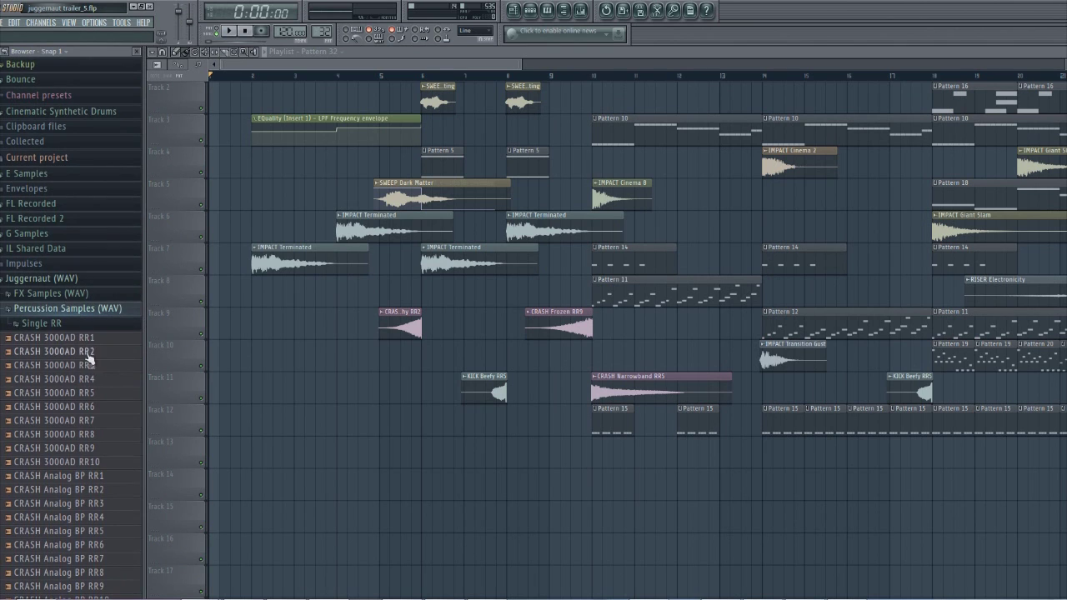
{"action": "scroll", "coordinate": [71, 333], "scroll_direction": "down", "scroll_amount": 3}
{"action": "scroll", "coordinate": [69, 333], "scroll_direction": "down", "scroll_amount": 5}
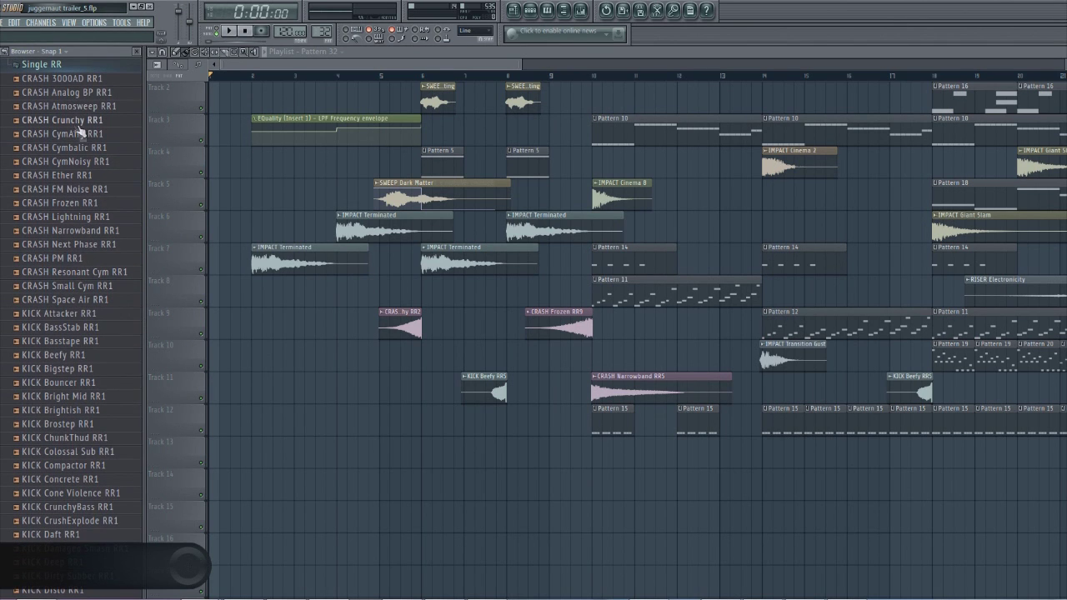
Step: Bring up the channel rack and load the KICK Attacker RR1 sample onto the Kick channel
{"action": "key", "text": "F5"}
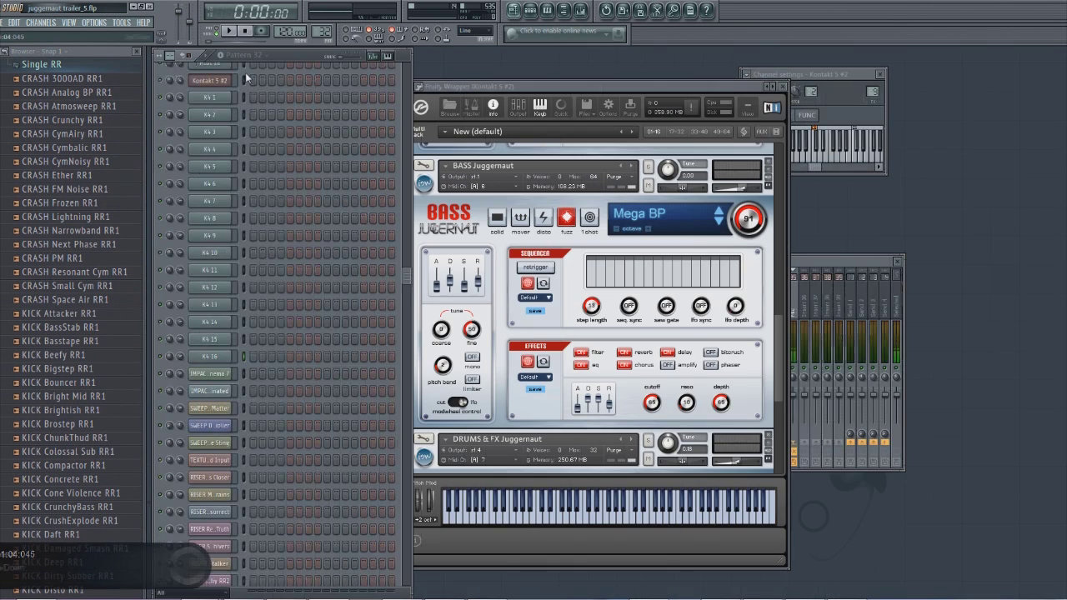
{"action": "scroll", "coordinate": [292, 154], "scroll_direction": "up", "scroll_amount": 10}
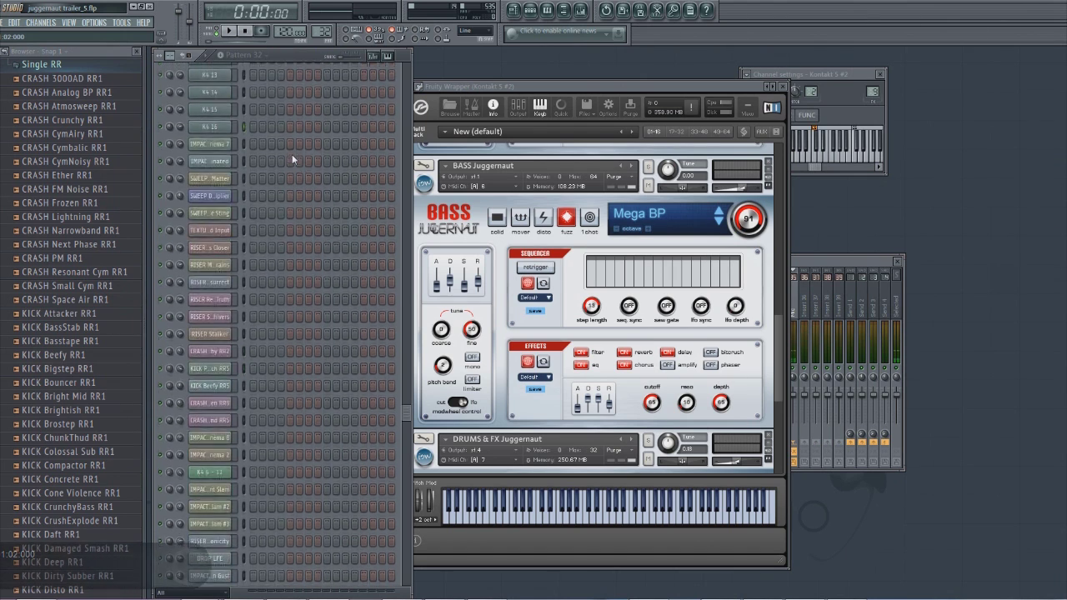
{"action": "scroll", "coordinate": [308, 96], "scroll_direction": "up", "scroll_amount": 1}
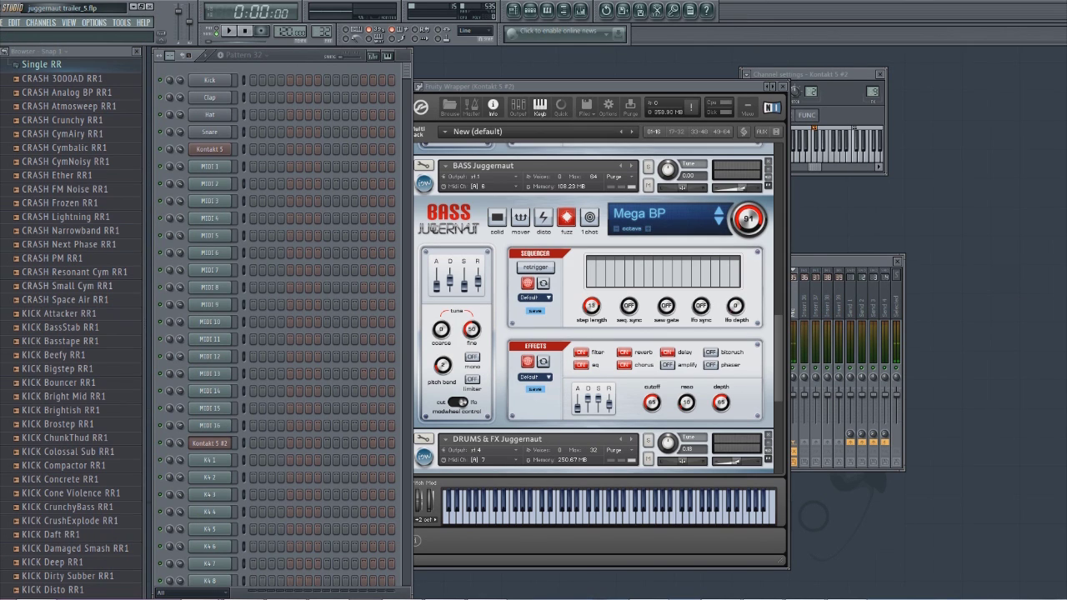
{"action": "left_click_drag", "start_coordinate": [64, 314], "coordinate": [200, 83]}
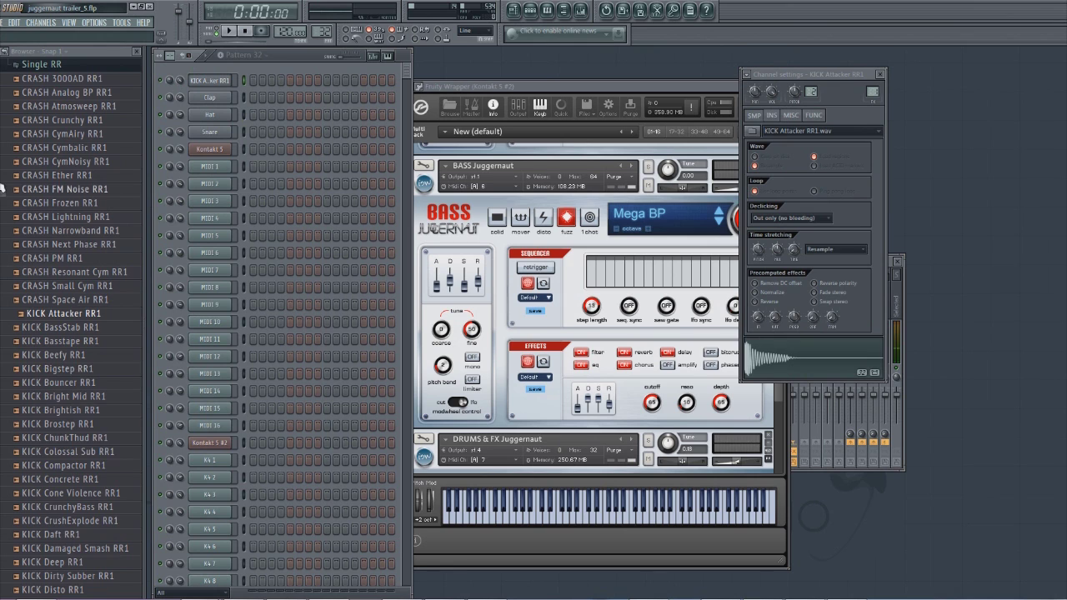
Step: Load the THIP Analog Filter RR1 sample onto the Hat channel
{"action": "scroll", "coordinate": [54, 176], "scroll_direction": "down", "scroll_amount": 15}
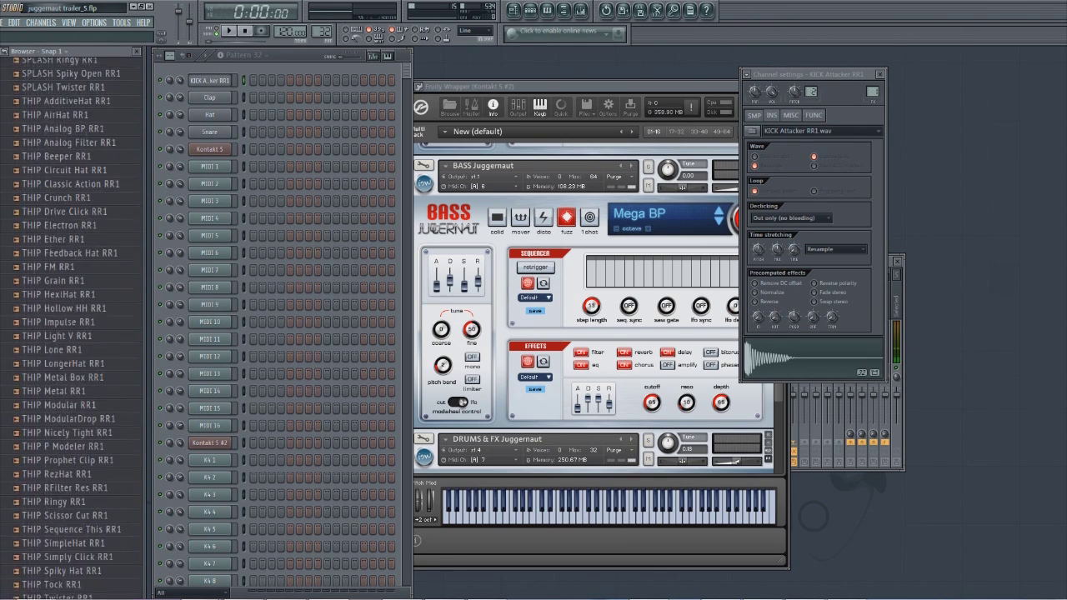
{"action": "left_click", "coordinate": [59, 164]}
{"action": "left_click_drag", "start_coordinate": [59, 166], "coordinate": [210, 114]}
Step: Load the SNARE Big Crunch RR1 sample onto the Clap channel
{"action": "scroll", "coordinate": [73, 350], "scroll_direction": "up", "scroll_amount": 10}
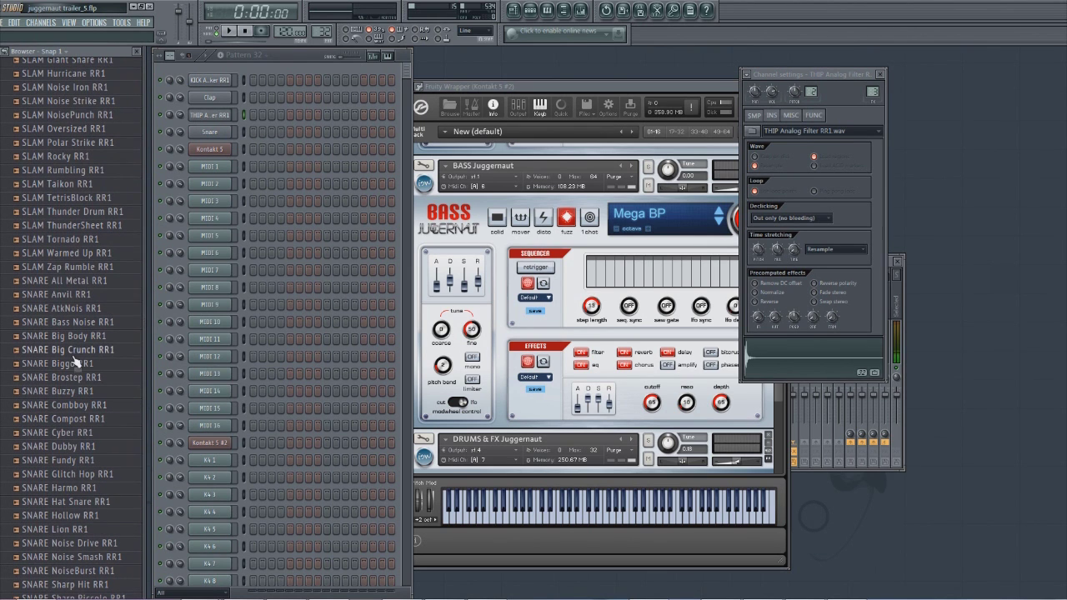
{"action": "left_click", "coordinate": [73, 350]}
{"action": "left_click_drag", "start_coordinate": [74, 350], "coordinate": [250, 83]}
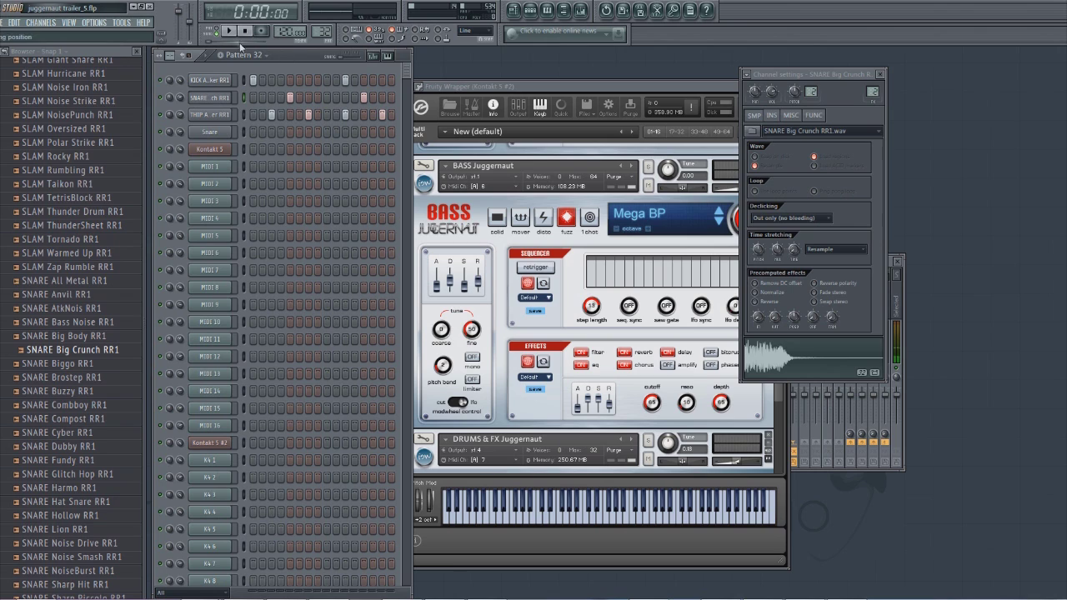
Step: Play and stop the kick, snare and hat beat in Pattern 32, and bring back the playlist at Track 1
{"action": "key", "text": "space"}
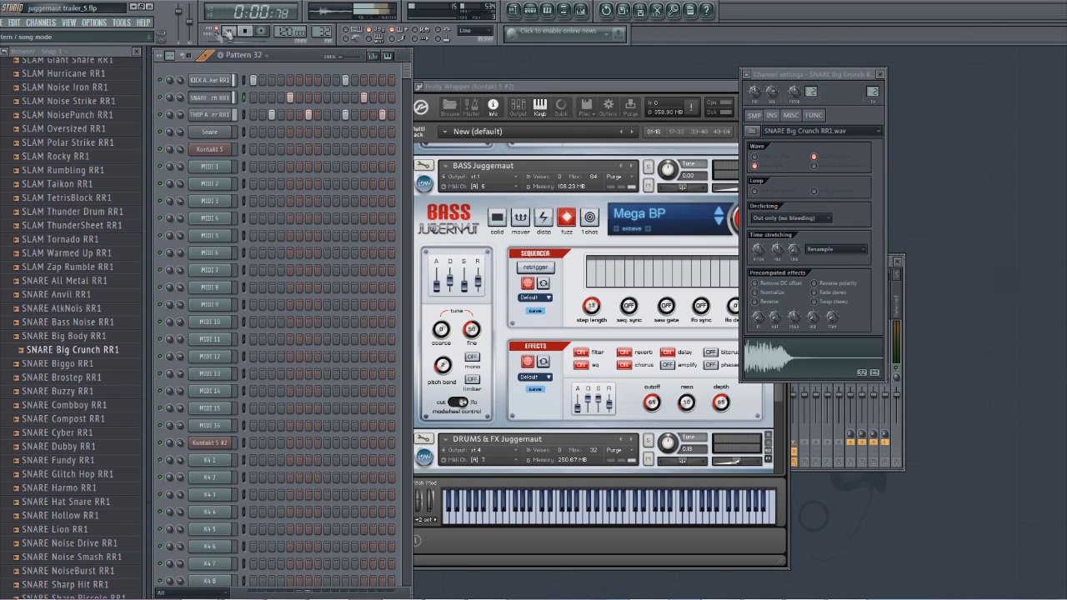
{"action": "left_click", "coordinate": [247, 31]}
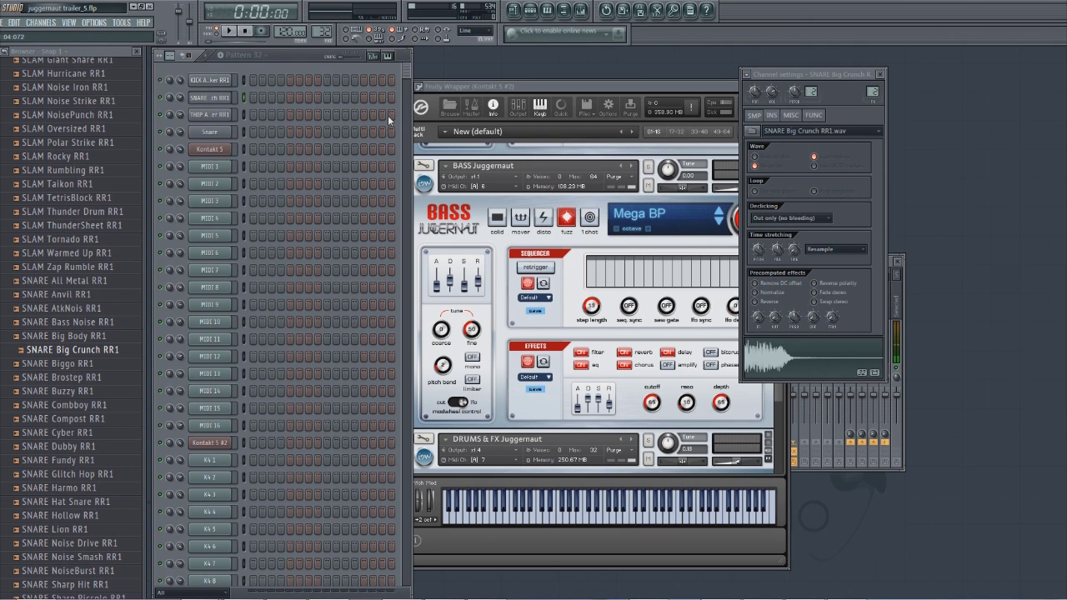
{"action": "key", "text": "F5"}
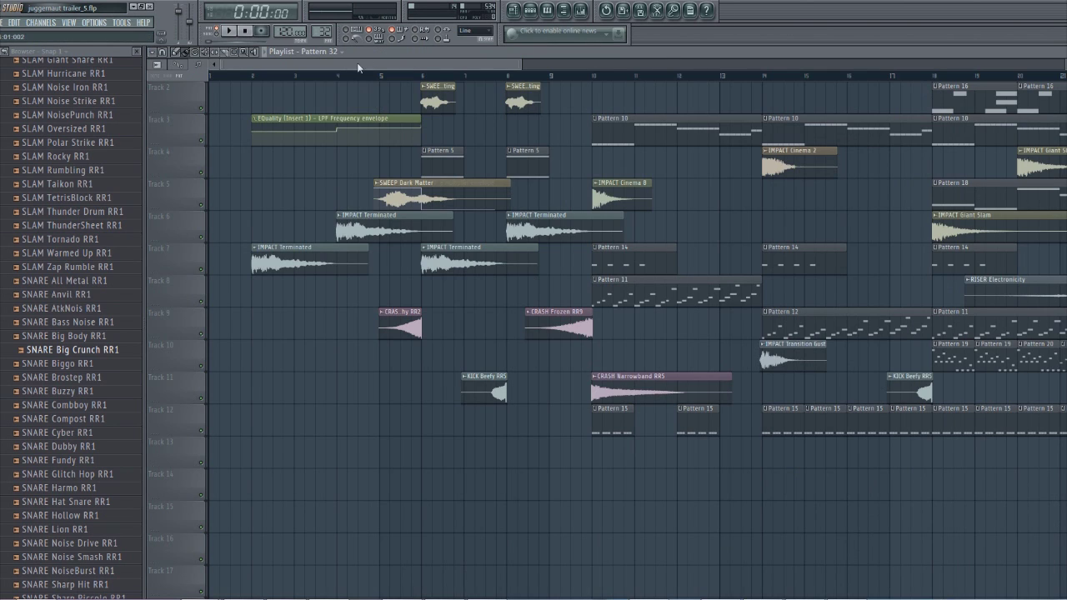
{"action": "scroll", "coordinate": [331, 224], "scroll_direction": "up", "scroll_amount": 1}
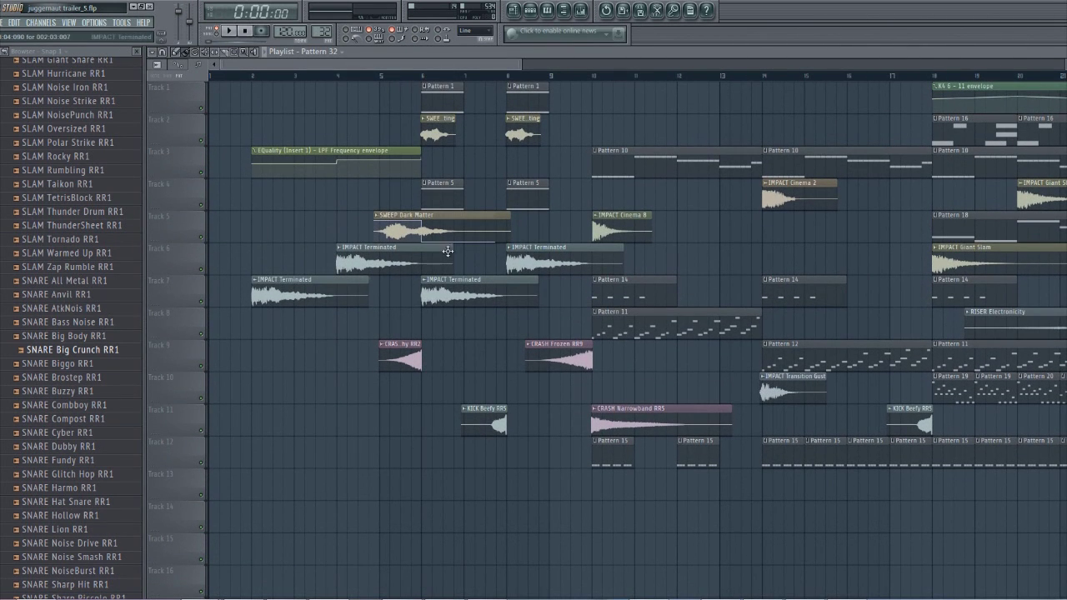
Step: Play the intro impacts in the playlist from bar 2 and again from bar 4, and stop playback
{"action": "left_click", "coordinate": [255, 77]}
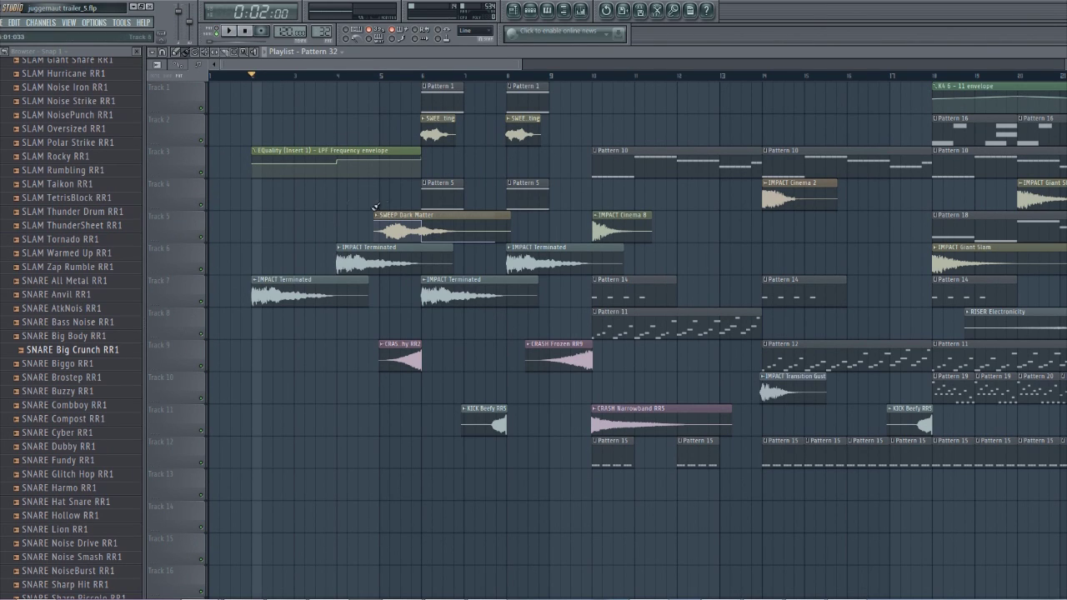
{"action": "key", "text": "space"}
{"action": "key", "text": "space"}
{"action": "left_click", "coordinate": [341, 80]}
{"action": "key", "text": "space"}
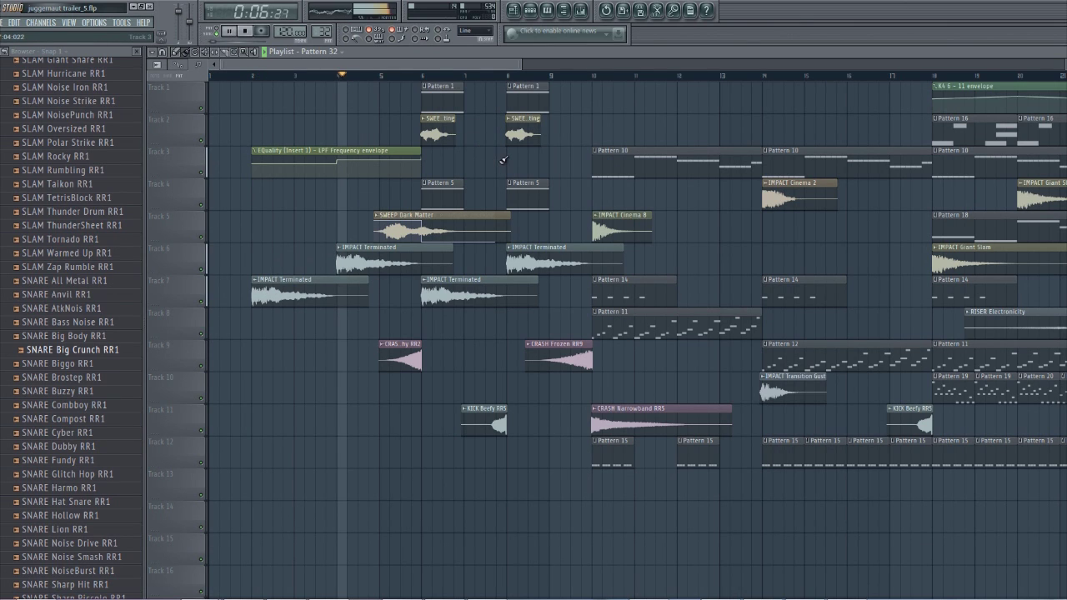
{"action": "key", "text": "space"}
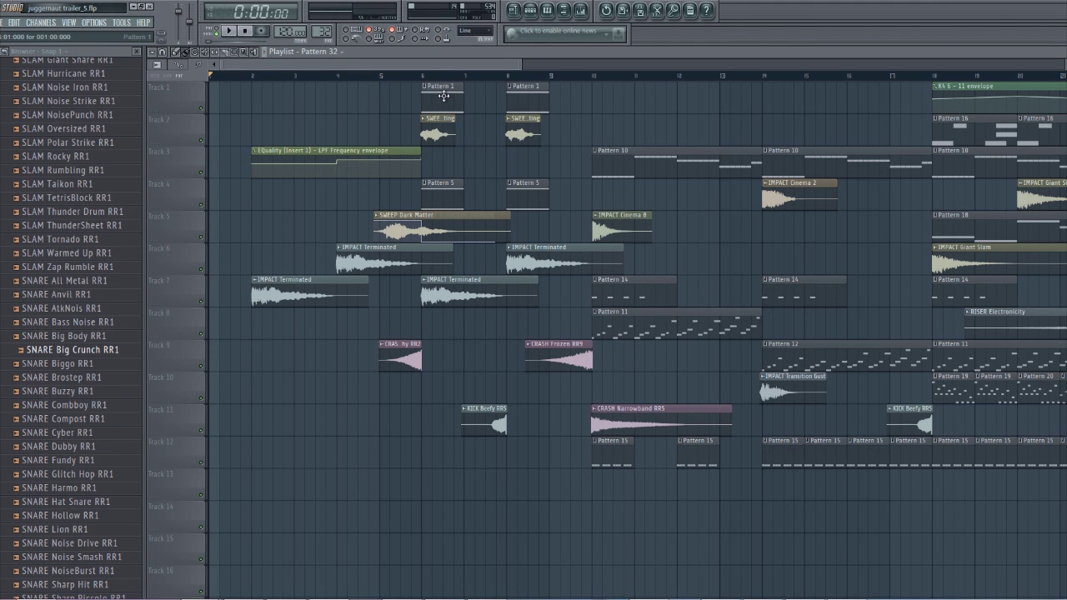
Step: Play the arrangement from bar 6 in the playlist and stop playback after the first Pattern 1 hit
{"action": "scroll", "coordinate": [447, 116], "scroll_direction": "up", "scroll_amount": 2}
{"action": "left_click", "coordinate": [390, 78]}
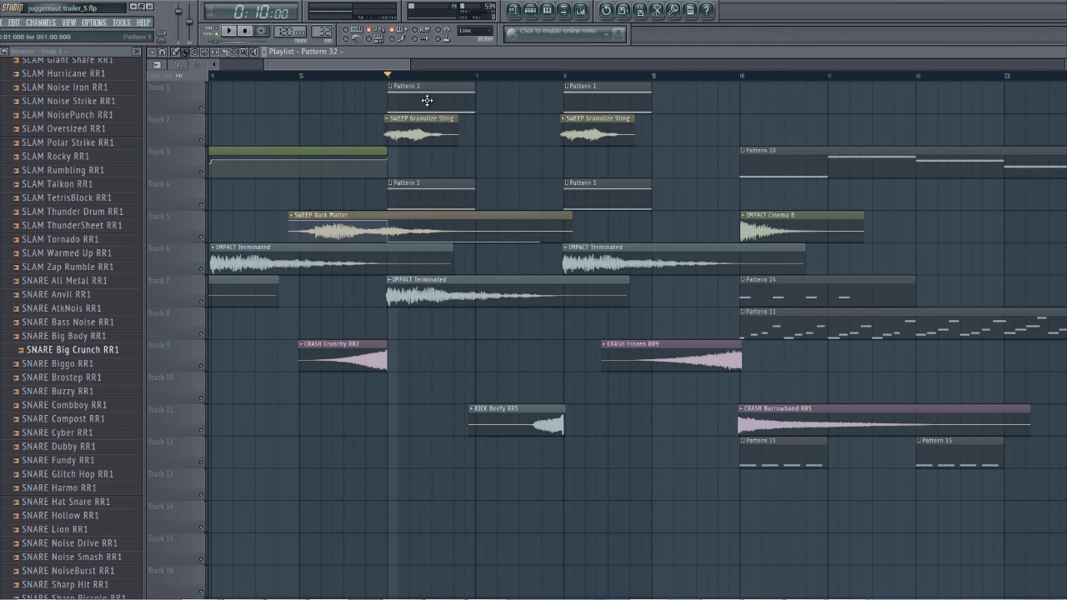
{"action": "key", "text": "space"}
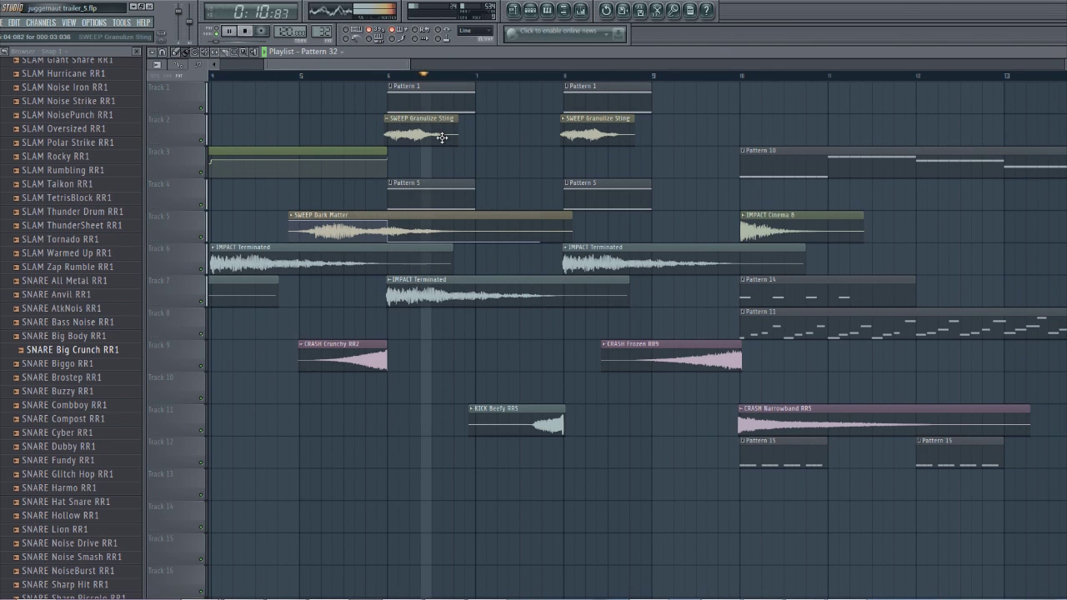
{"action": "key", "text": "space"}
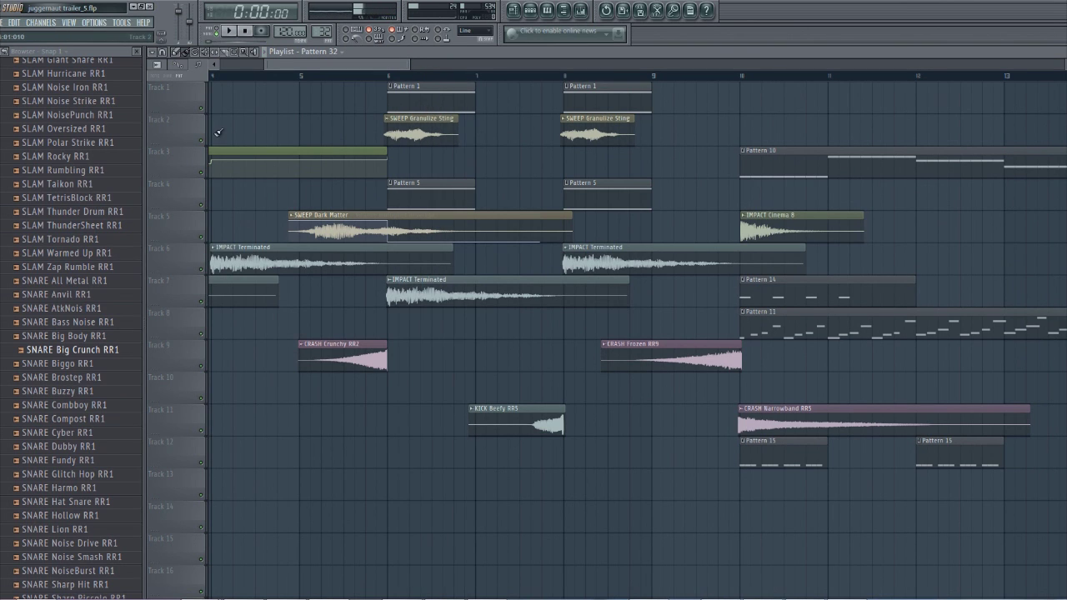
Step: Inspect Pattern 1's notes in the piano roll and show the X Saturator bass patch in Kontakt 5 #2
{"action": "double_click", "coordinate": [404, 87]}
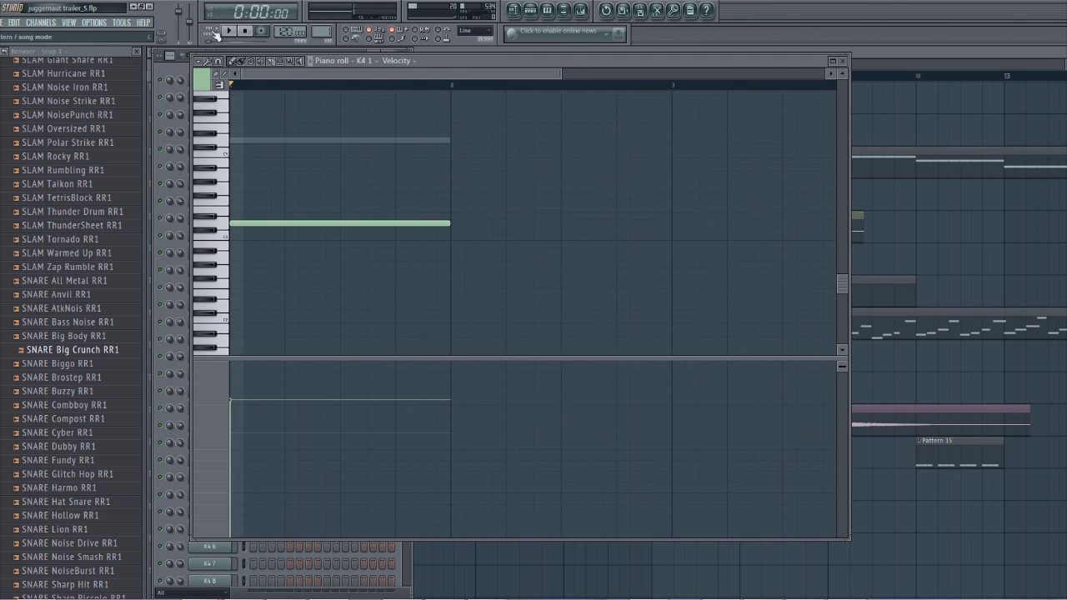
{"action": "key", "text": "F6"}
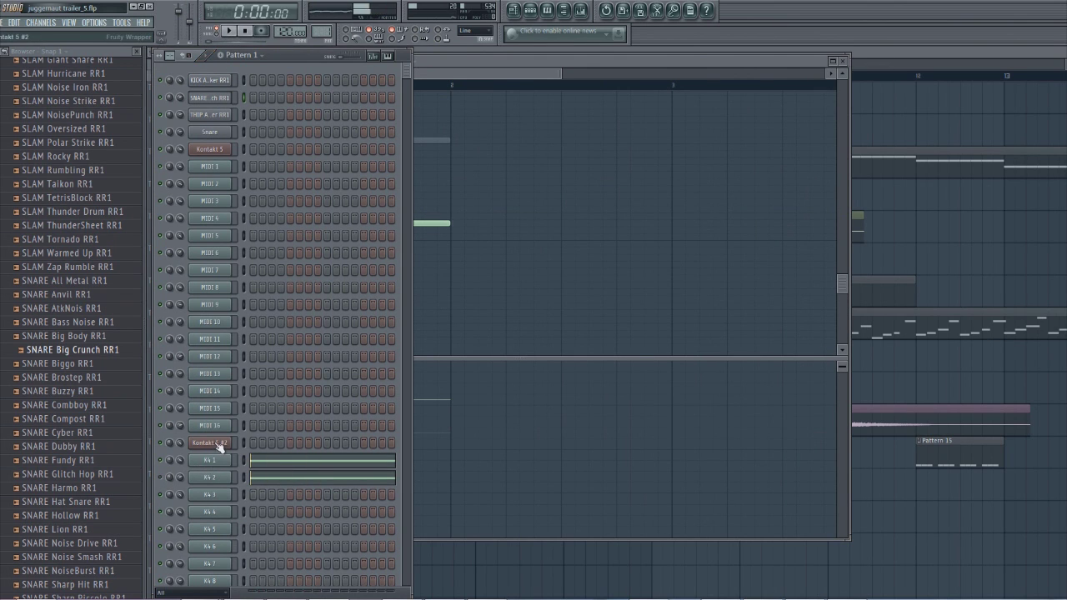
{"action": "left_click", "coordinate": [219, 443]}
{"action": "scroll", "coordinate": [780, 323], "scroll_direction": "up", "scroll_amount": 5}
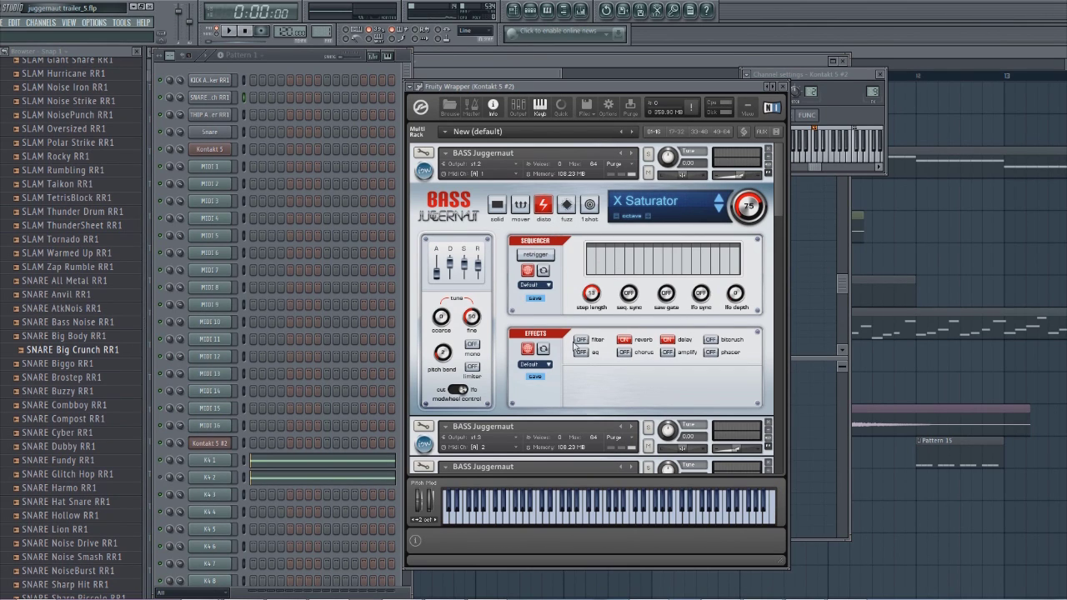
Step: Audition Pattern 1 with the X Saturator patch's reverb and delay switched off, and switch both effects back on
{"action": "left_click", "coordinate": [641, 340]}
{"action": "left_click", "coordinate": [685, 340]}
{"action": "left_click", "coordinate": [682, 341]}
{"action": "left_click", "coordinate": [634, 340]}
{"action": "left_click", "coordinate": [295, 57]}
{"action": "key", "text": "space"}
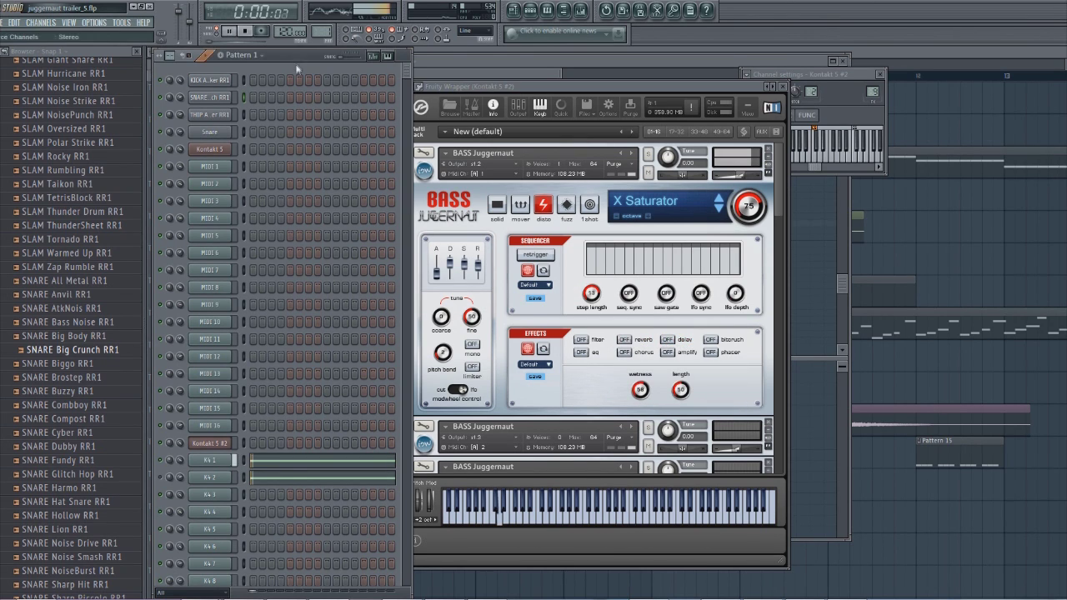
{"action": "key", "text": "space"}
{"action": "left_click", "coordinate": [624, 339]}
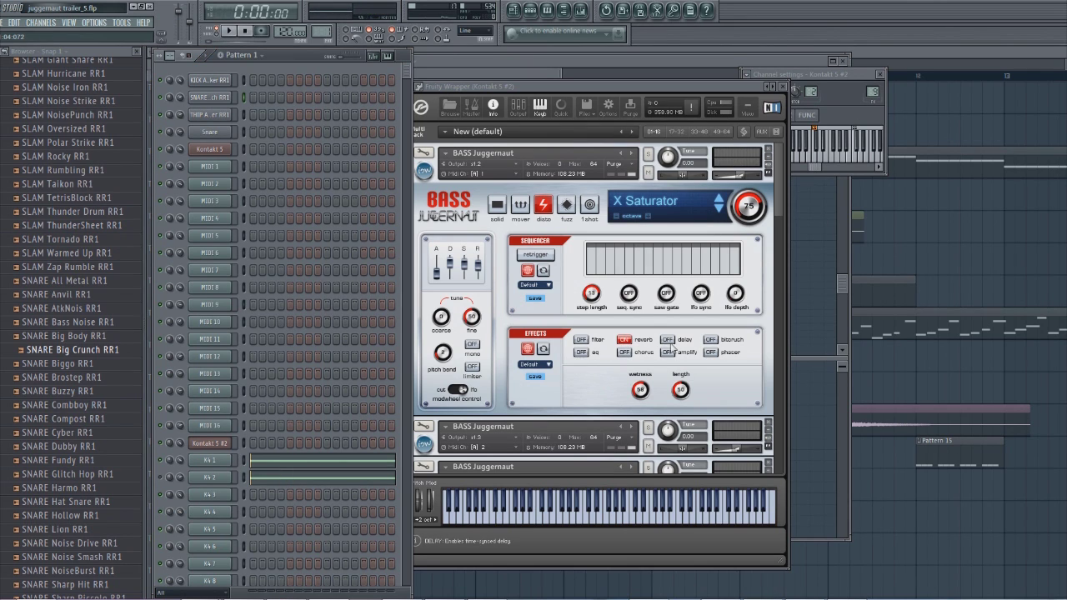
{"action": "left_click", "coordinate": [669, 341]}
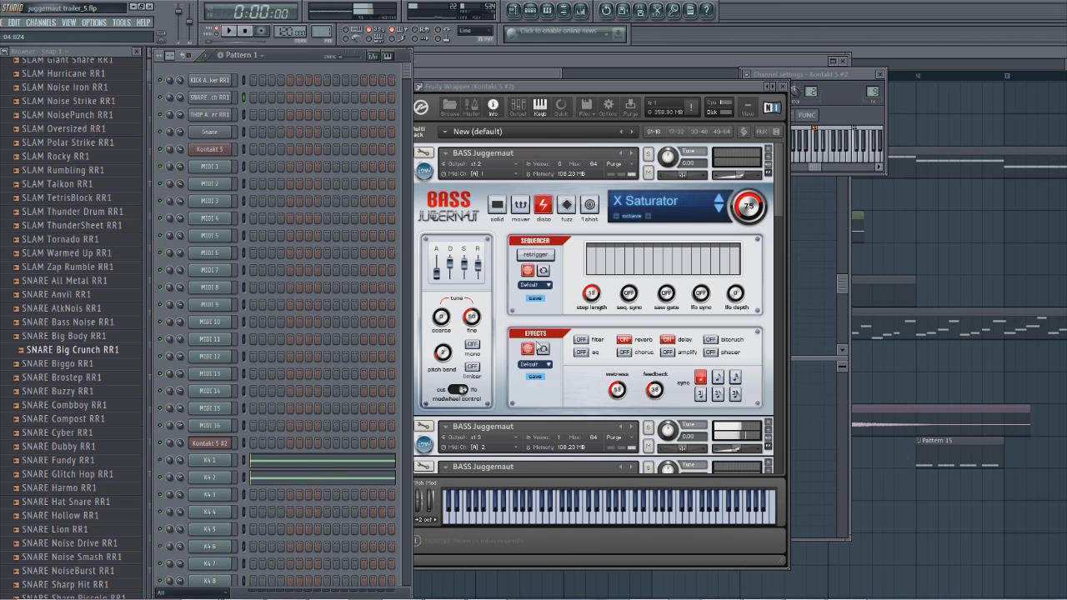
Step: Expand the second BASS Juggernaut instrument, Unstable, and show its eq and reverb settings
{"action": "scroll", "coordinate": [779, 211], "scroll_direction": "down", "scroll_amount": 3}
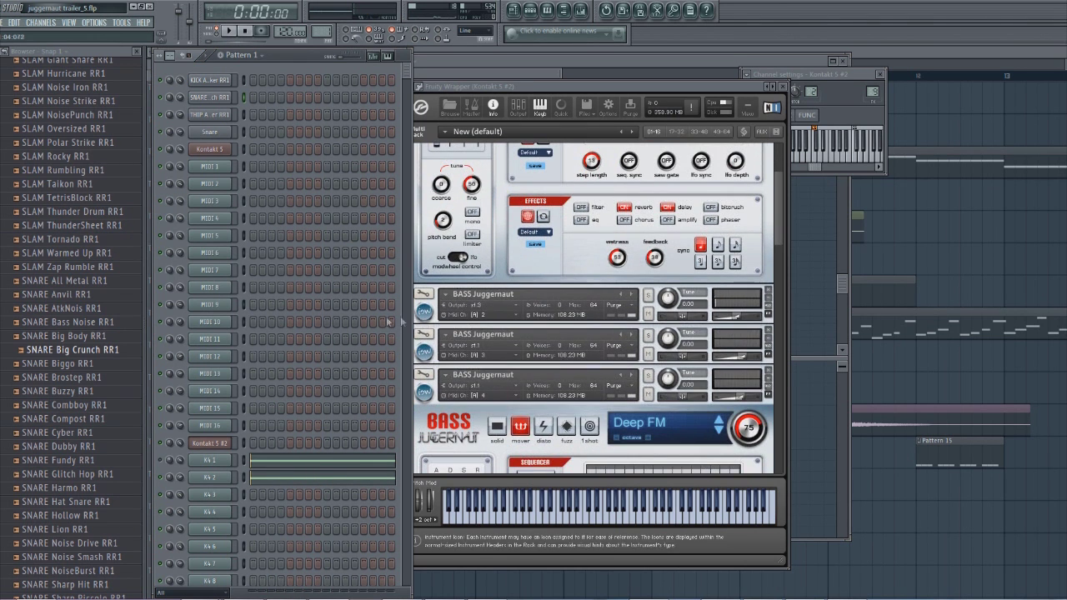
{"action": "left_click", "coordinate": [422, 314]}
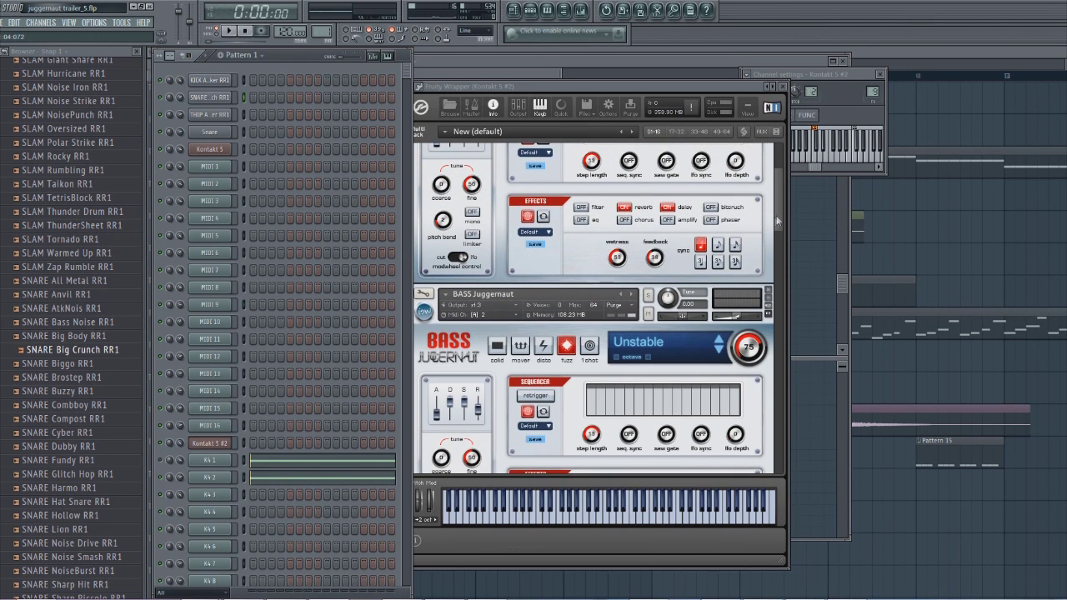
{"action": "scroll", "coordinate": [775, 223], "scroll_direction": "down", "scroll_amount": 3}
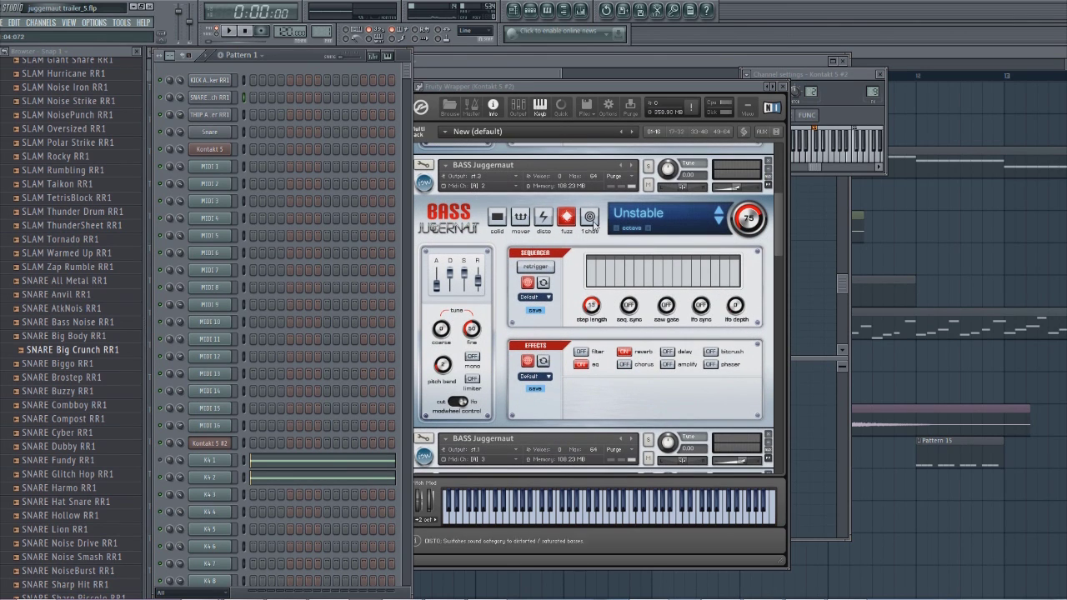
{"action": "left_click", "coordinate": [602, 366]}
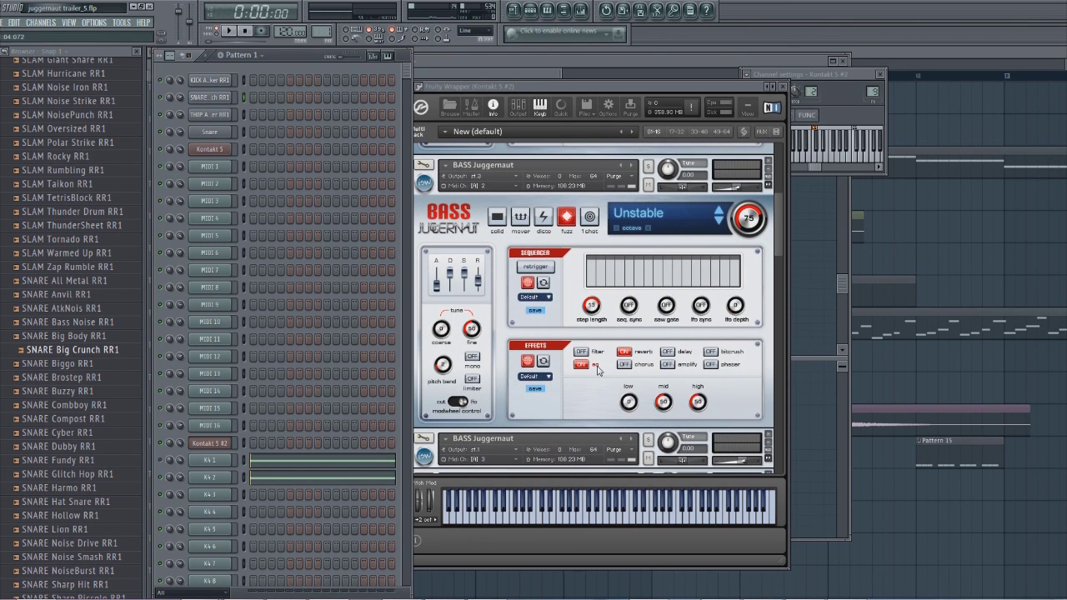
{"action": "left_click", "coordinate": [642, 352]}
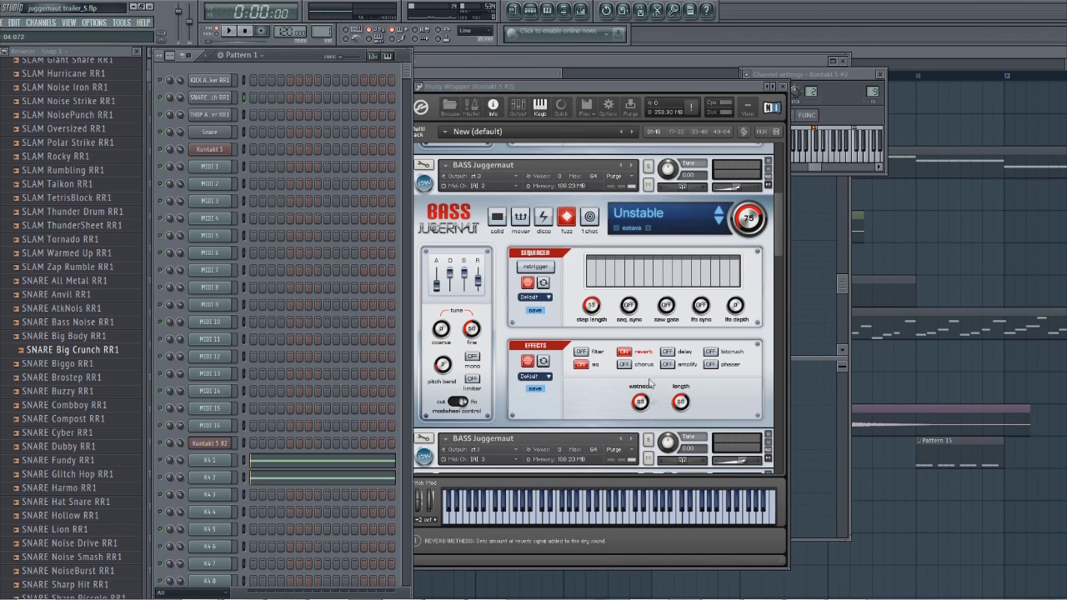
Step: Audition Pattern 1 with the Unstable patch's eq and reverb switched off, and switch both effects back on
{"action": "left_click", "coordinate": [581, 364]}
{"action": "left_click", "coordinate": [623, 352]}
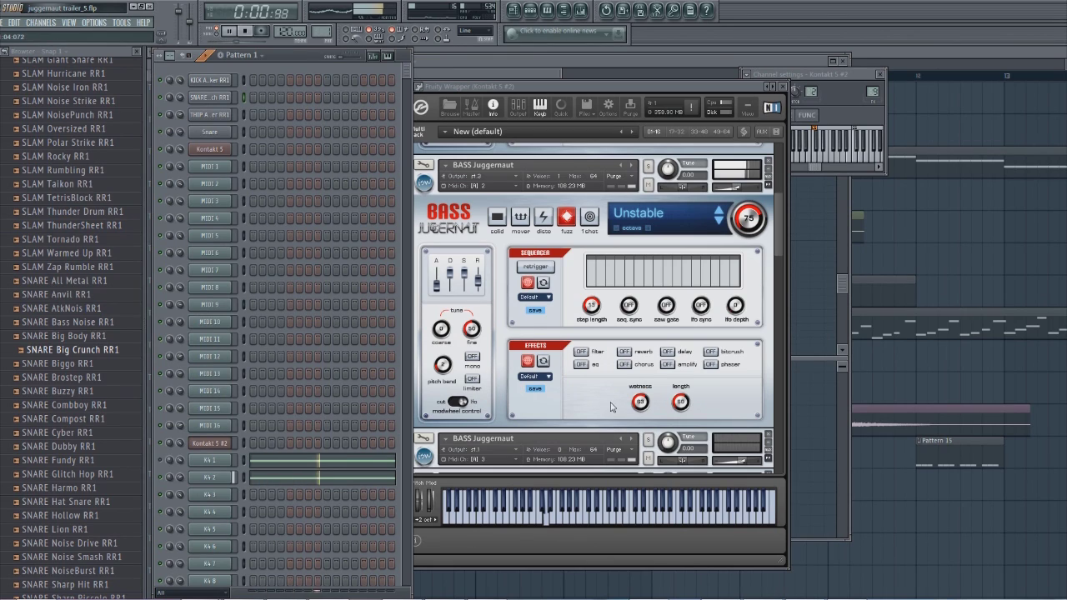
{"action": "left_click", "coordinate": [581, 365]}
{"action": "left_click", "coordinate": [623, 352]}
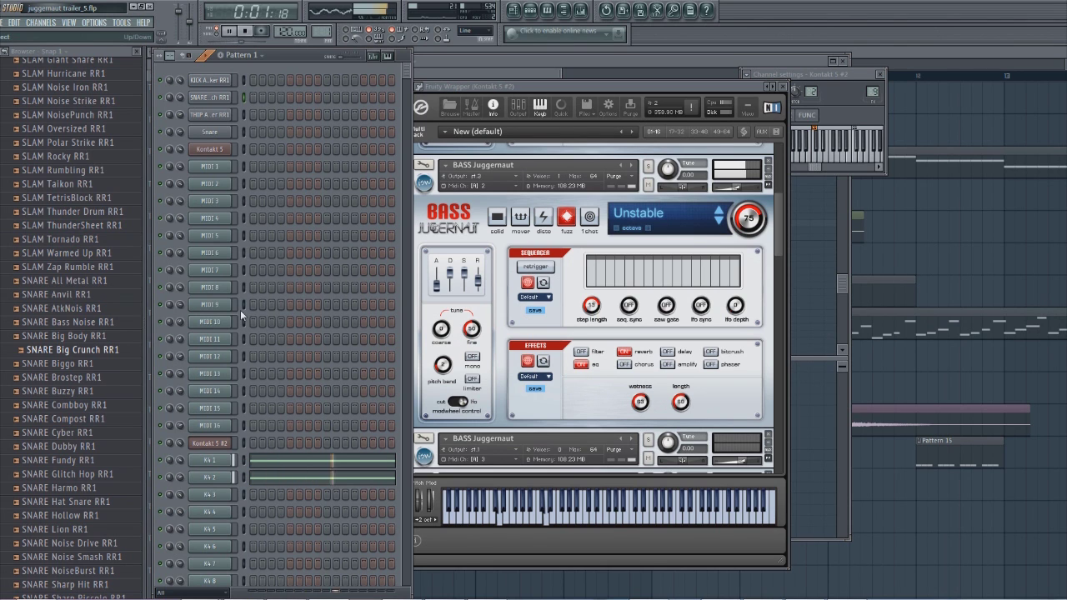
Step: Solo Track 2 in the playlist, play its SWEEP Granulize Sting clip around bar 6, and stop playback
{"action": "key", "text": "F5"}
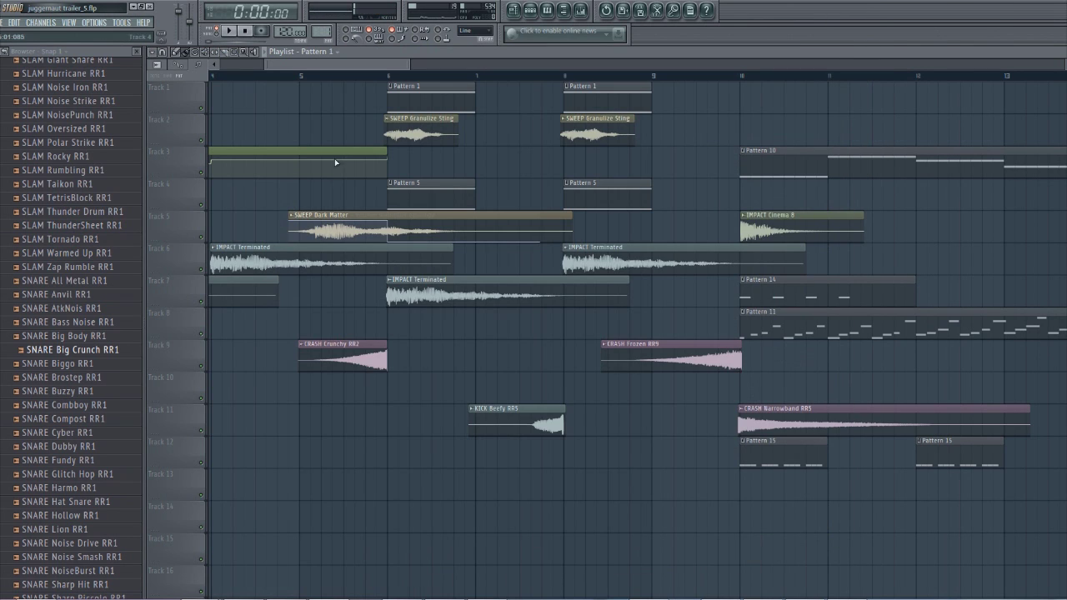
{"action": "left_click", "coordinate": [202, 144]}
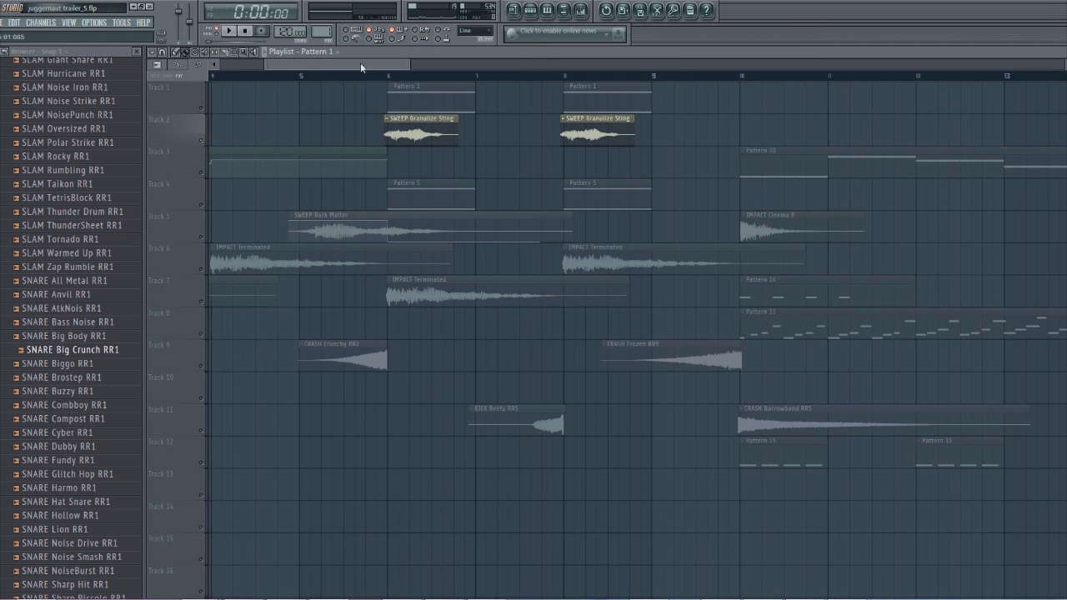
{"action": "left_click", "coordinate": [371, 76]}
{"action": "key", "text": "space"}
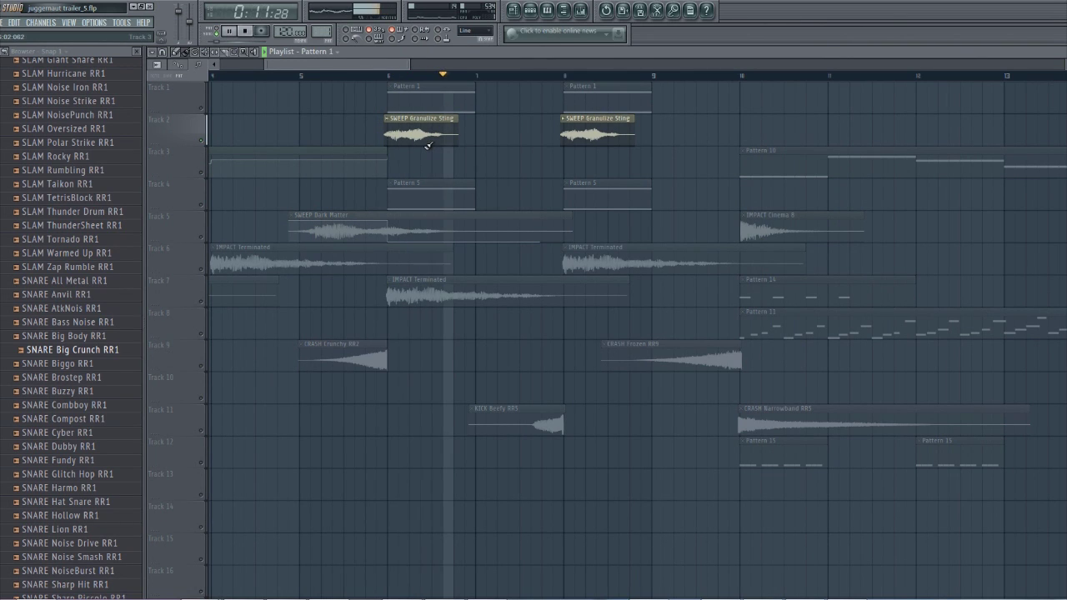
{"action": "key", "text": "space"}
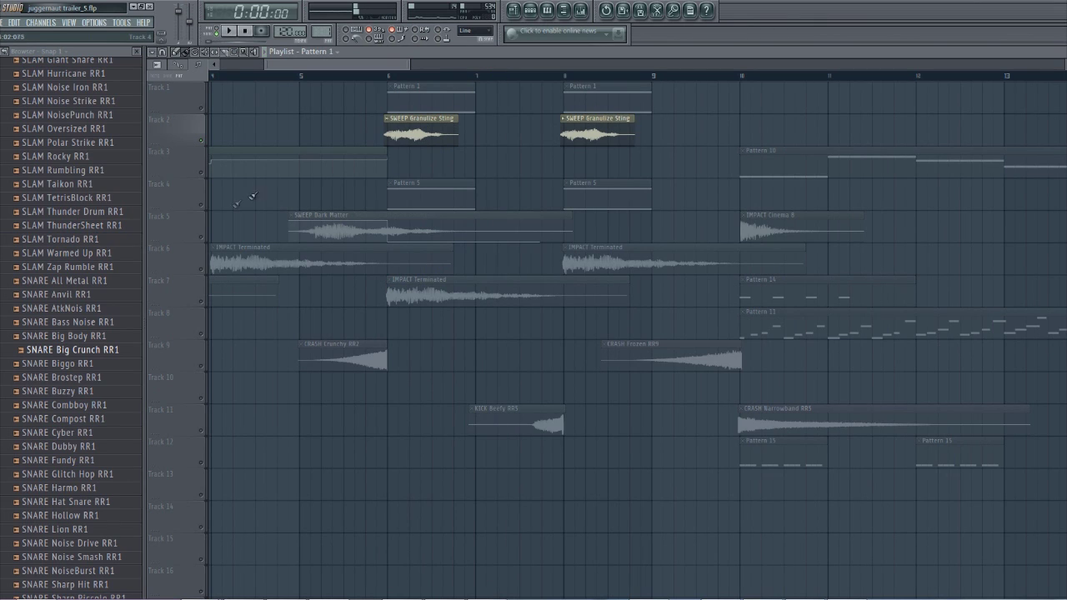
Step: Solo Track 4, open Pattern 5's notes and channels, and show the Crunch Kit instrument in Kontakt 5
{"action": "left_click", "coordinate": [206, 214]}
{"action": "double_click", "coordinate": [451, 192]}
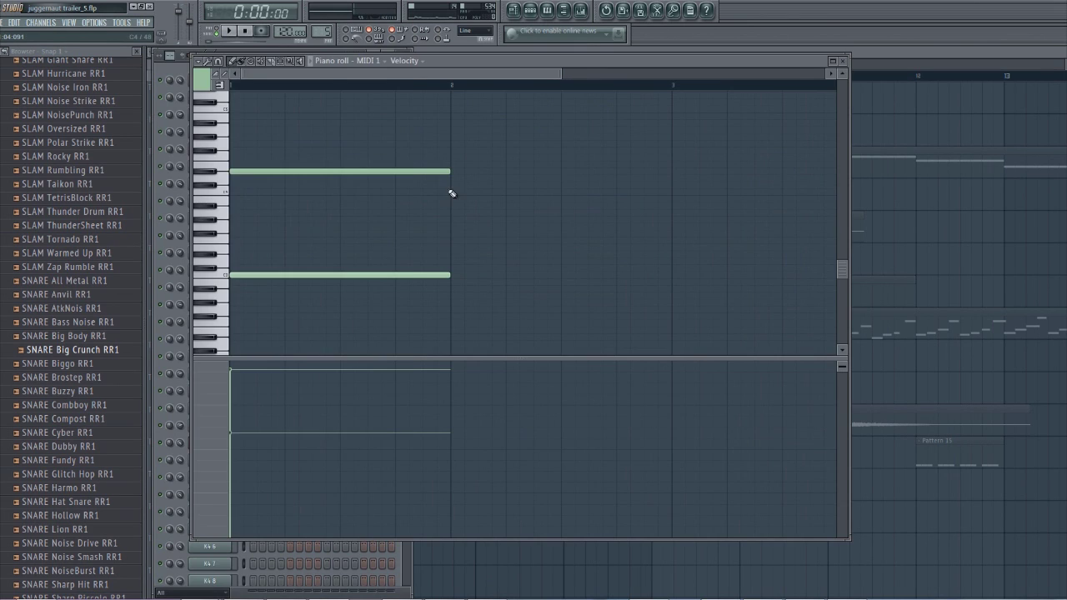
{"action": "key", "text": "F6"}
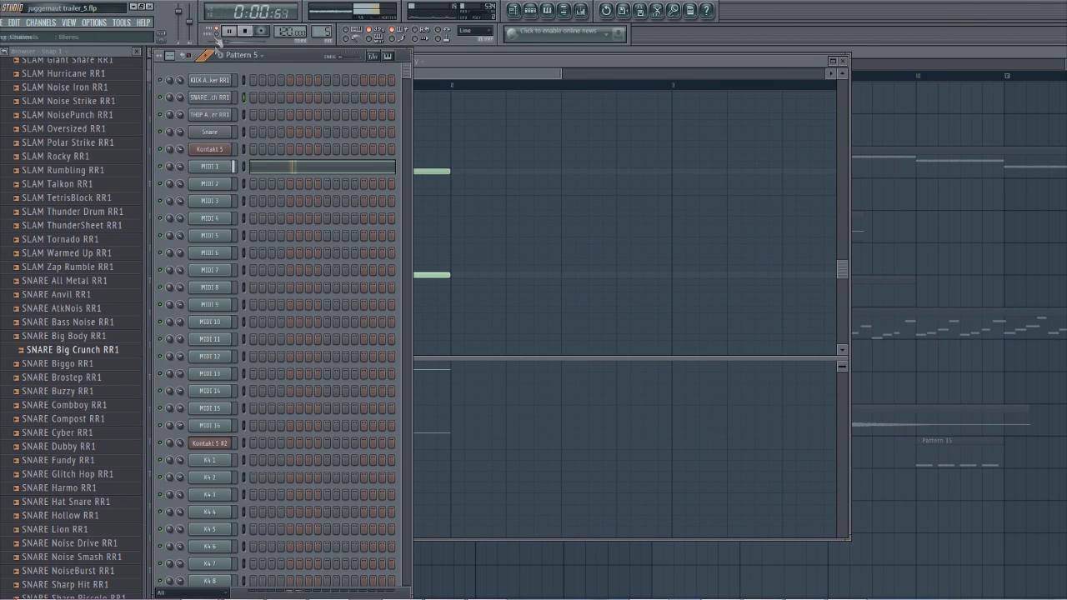
{"action": "left_click", "coordinate": [227, 148]}
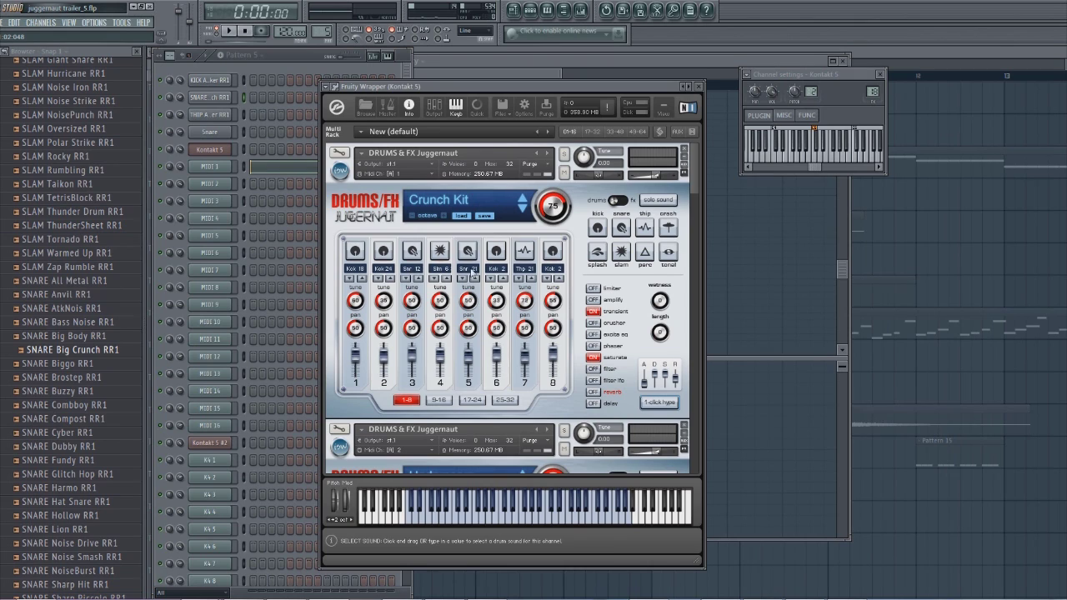
Step: Open the MIDI 1 channel's piano roll, audition the pitches of its two notes, and return to the channel rack
{"action": "right_click", "coordinate": [233, 163]}
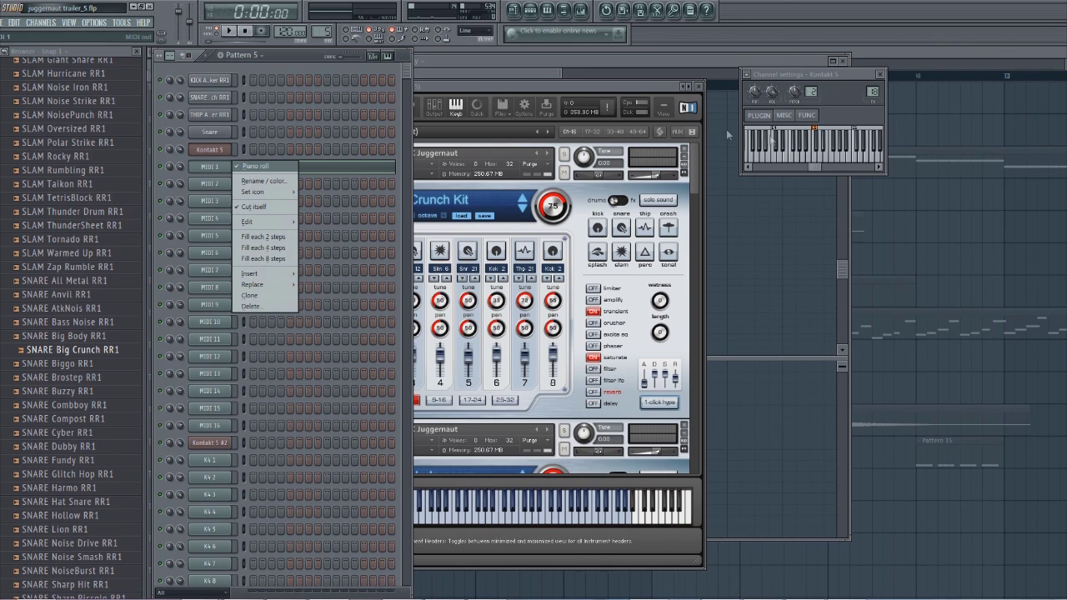
{"action": "key", "text": "Return"}
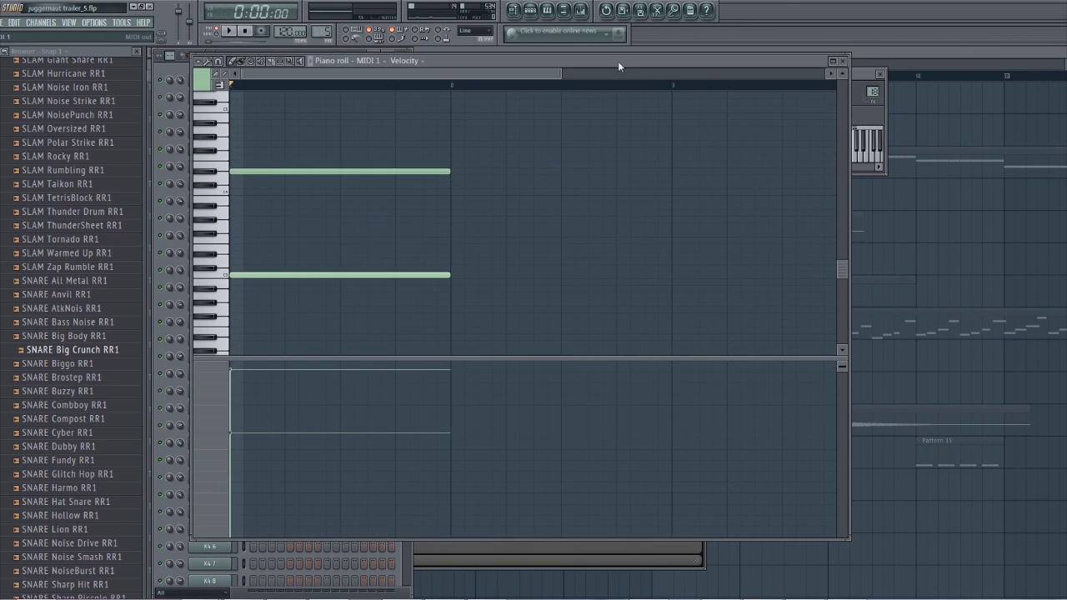
{"action": "left_click", "coordinate": [223, 275]}
{"action": "left_click", "coordinate": [223, 276]}
{"action": "left_click", "coordinate": [210, 171]}
{"action": "left_click", "coordinate": [210, 172]}
{"action": "left_click", "coordinate": [222, 55]}
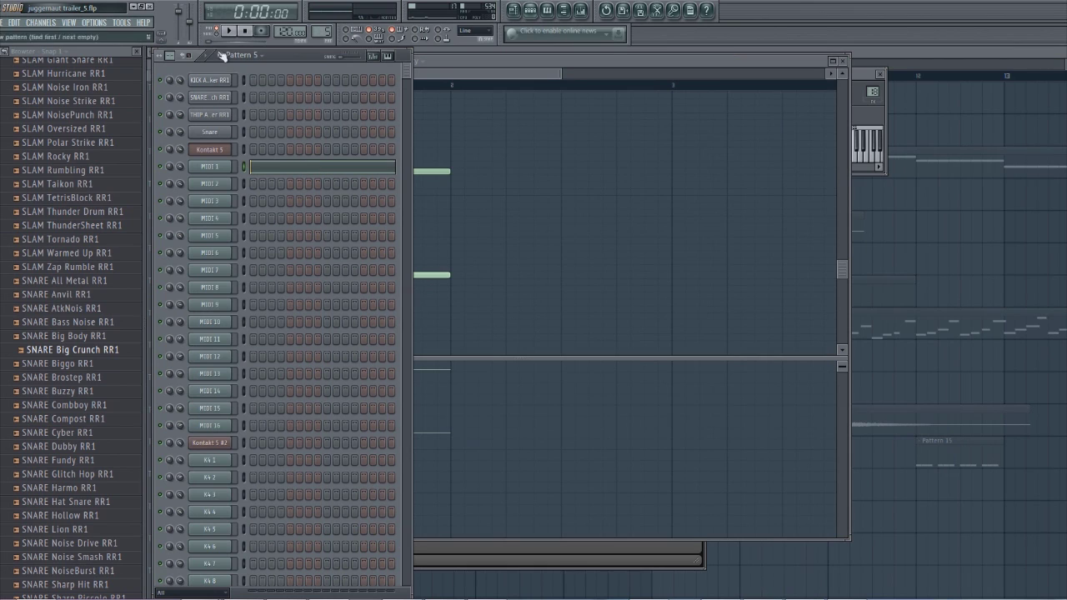
Step: Unmute Tracks 1 and 2 alongside Track 4 in the playlist, play the three layers from bar 6, and stop
{"action": "key", "text": "F5"}
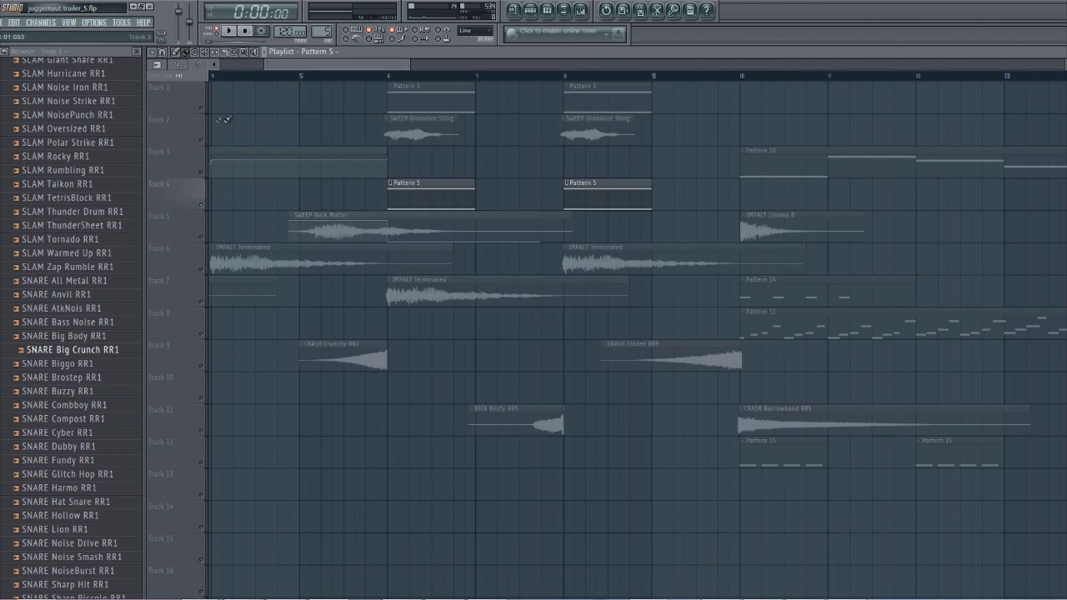
{"action": "left_click", "coordinate": [205, 109]}
{"action": "left_click", "coordinate": [200, 139]}
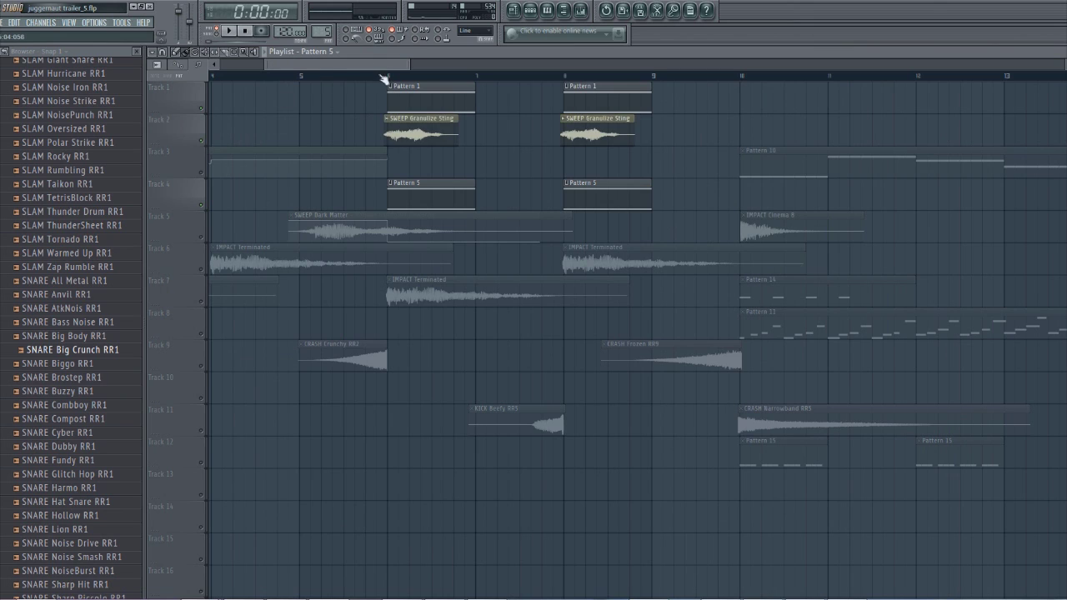
{"action": "key", "text": "space"}
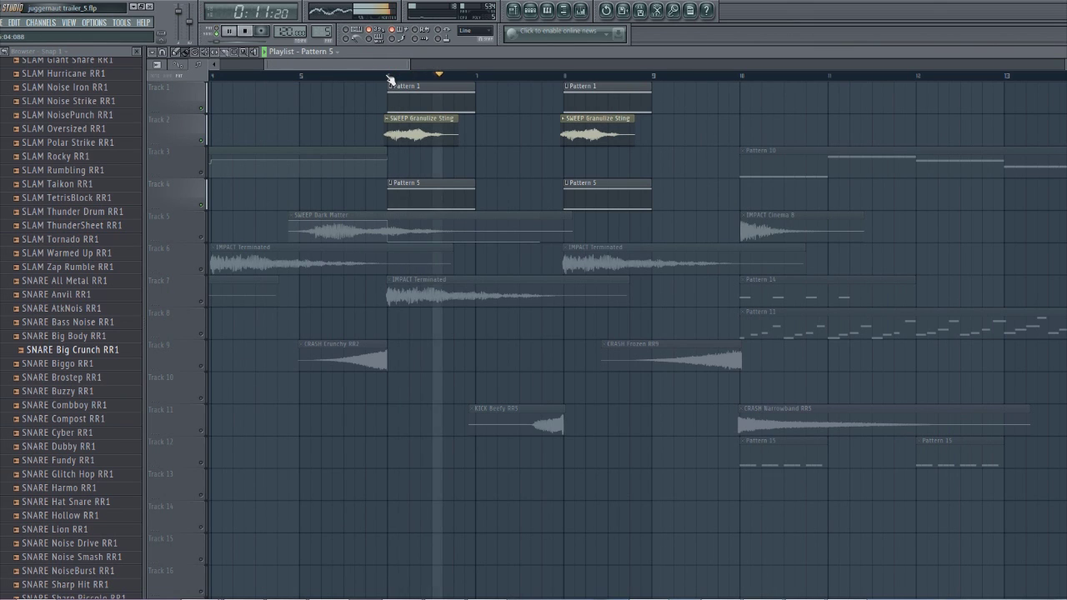
{"action": "key", "text": "space"}
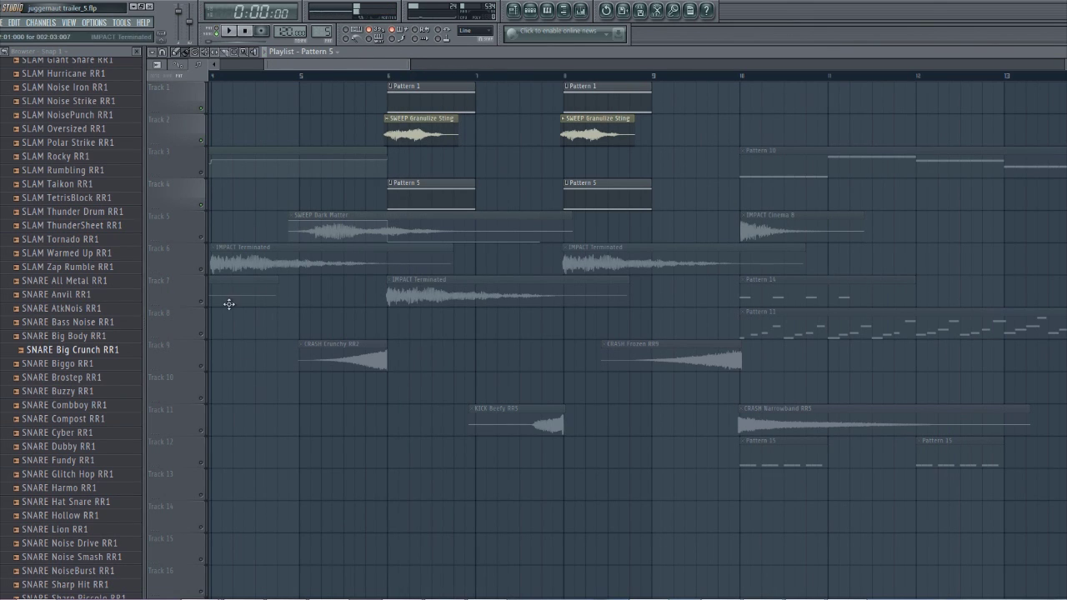
Step: Solo Track 7, play its IMPACT Terminated clip from bar 6, and stop playback
{"action": "right_click", "coordinate": [200, 301]}
{"action": "left_click", "coordinate": [389, 77]}
{"action": "key", "text": "space"}
{"action": "key", "text": "space"}
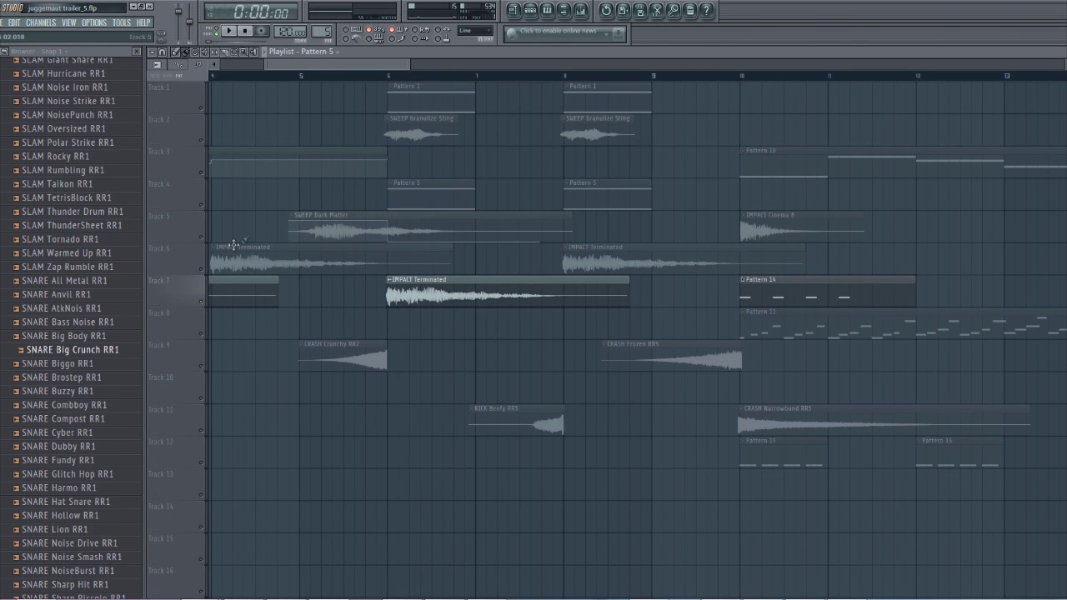
Step: Unmute Track 3 alongside Track 7, play both tracks from bar 6, and stop playback
{"action": "left_click", "coordinate": [201, 174]}
{"action": "left_click", "coordinate": [388, 76]}
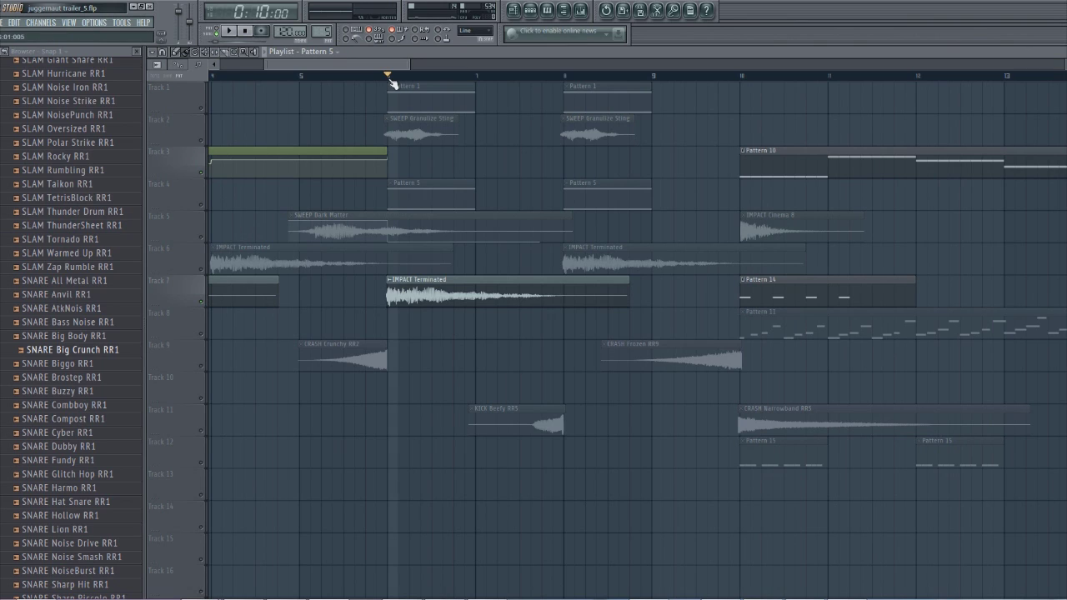
{"action": "key", "text": "space"}
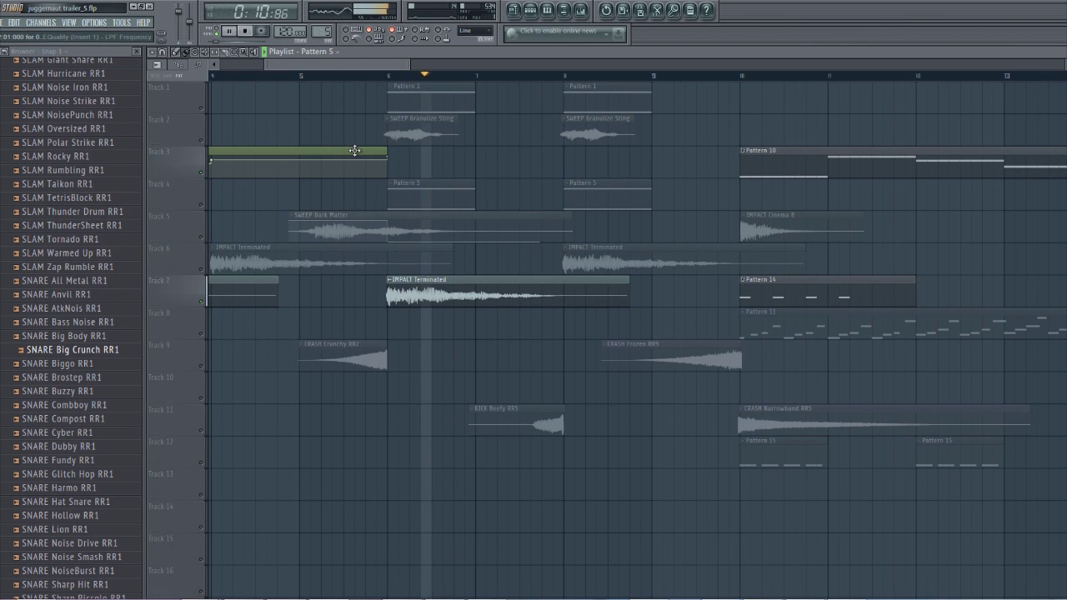
{"action": "key", "text": "space"}
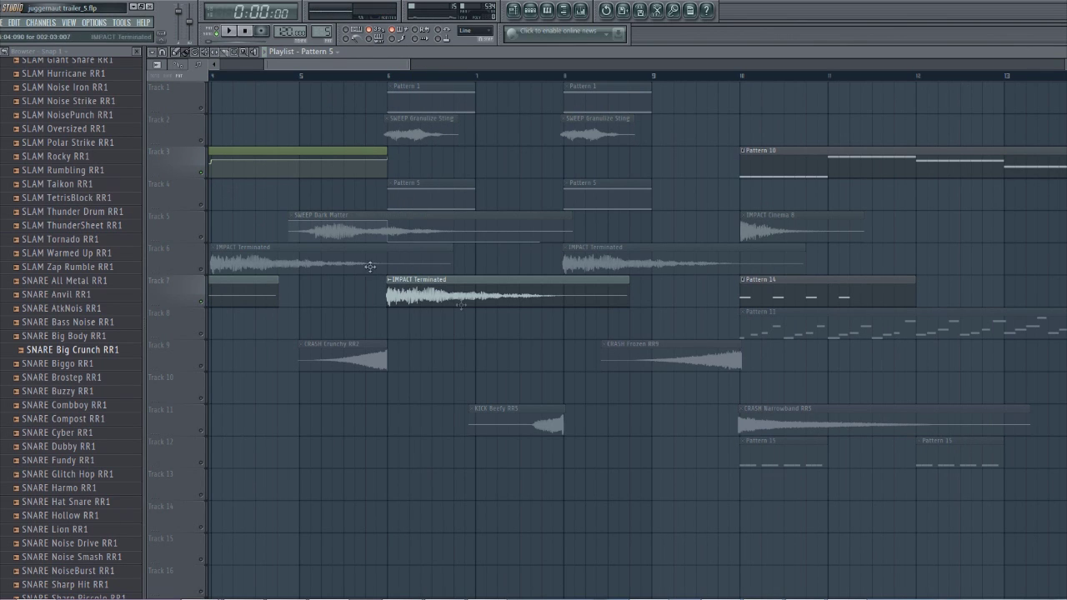
Step: Add Track 4 to the audible Tracks 3 and 7, and play and stop the arrangement from bar 6
{"action": "left_click", "coordinate": [390, 77]}
{"action": "key", "text": "space"}
{"action": "key", "text": "space"}
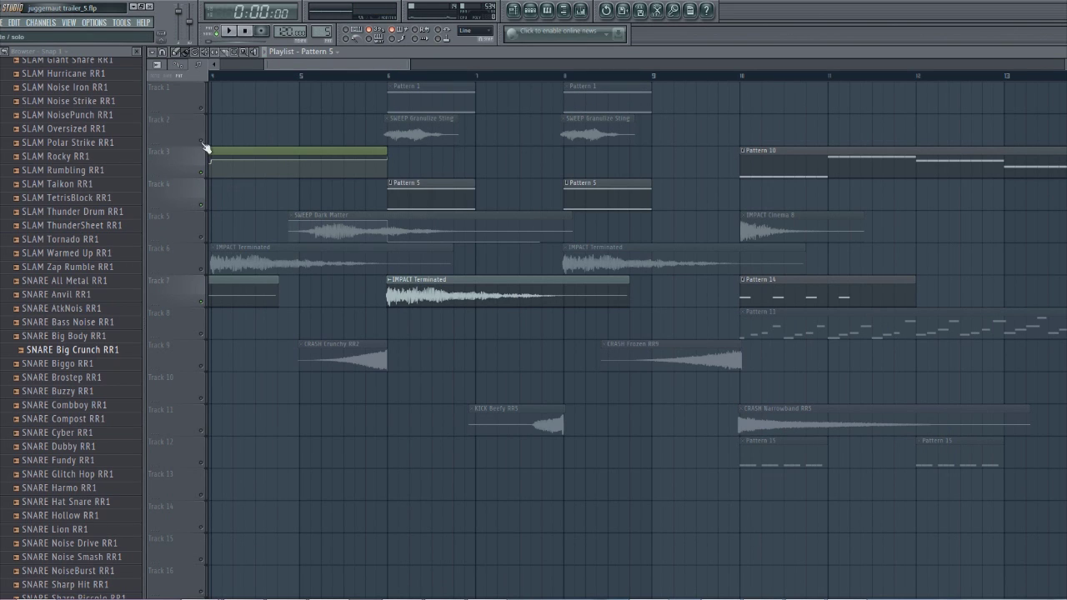
Step: Add Tracks 1 and 2 to the audible Tracks 3, 4 and 7, play the layers from bar 6, and stop
{"action": "key", "text": "space"}
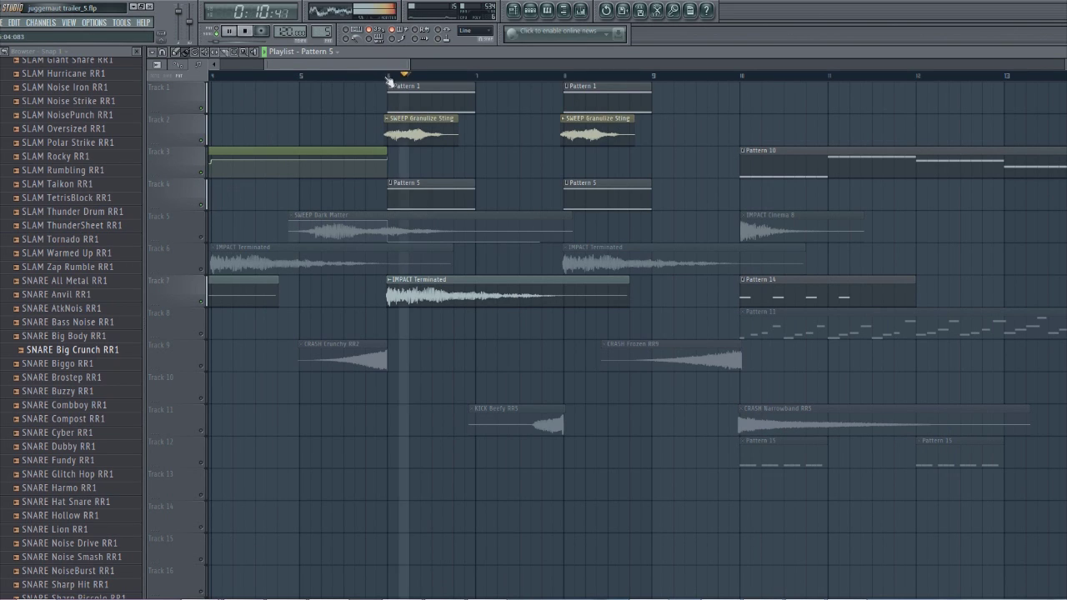
{"action": "key", "text": "space"}
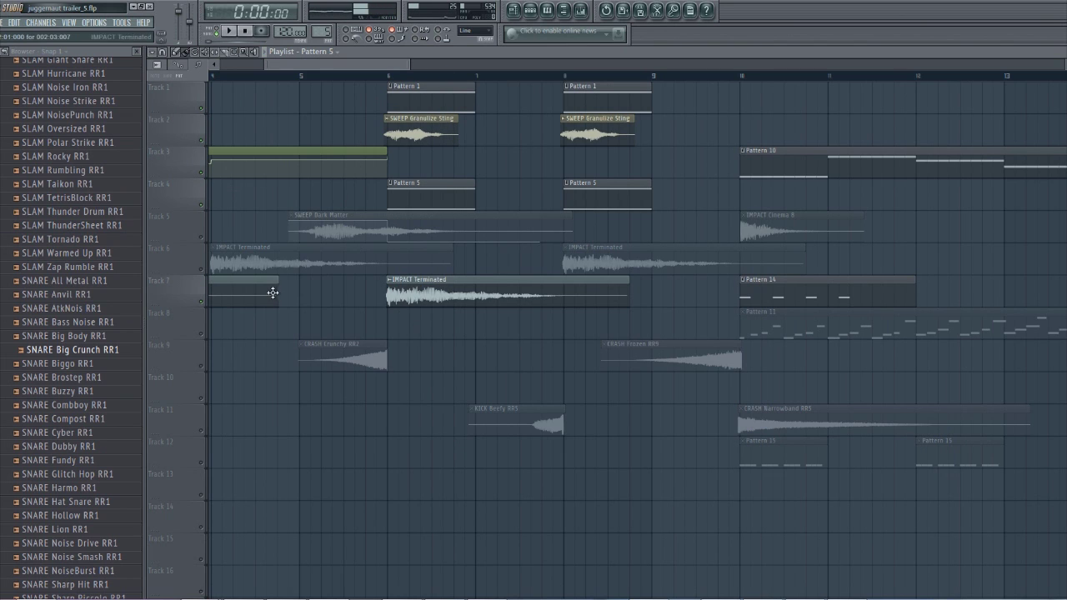
Step: Solo Track 11, play its KICK Beefy RR5 clip from bar 7, and stop playback
{"action": "left_click", "coordinate": [200, 425]}
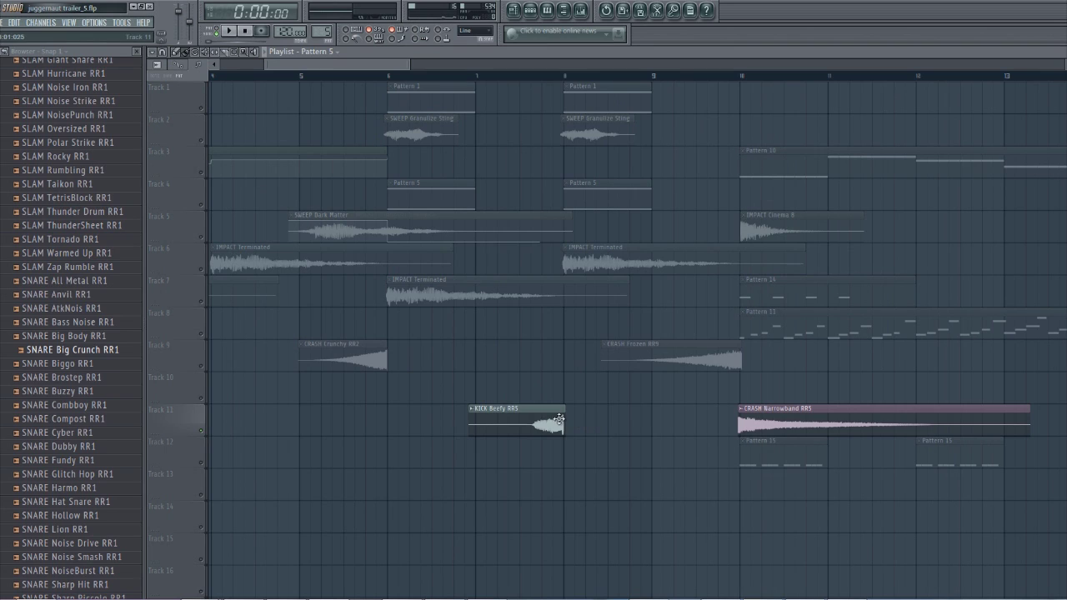
{"action": "left_click", "coordinate": [486, 79]}
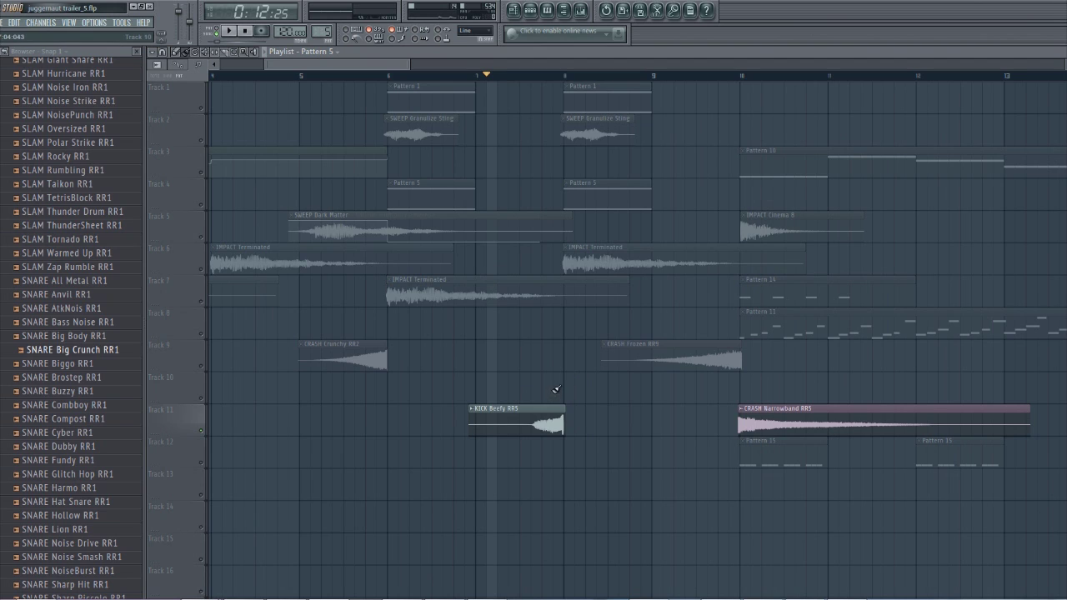
{"action": "key", "text": "space"}
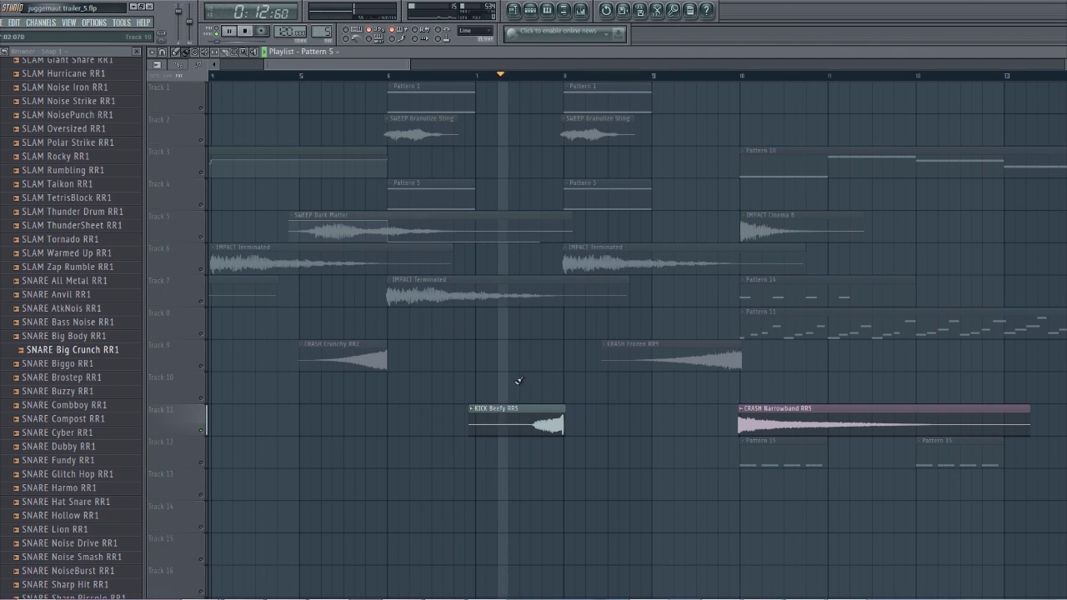
{"action": "key", "text": "space"}
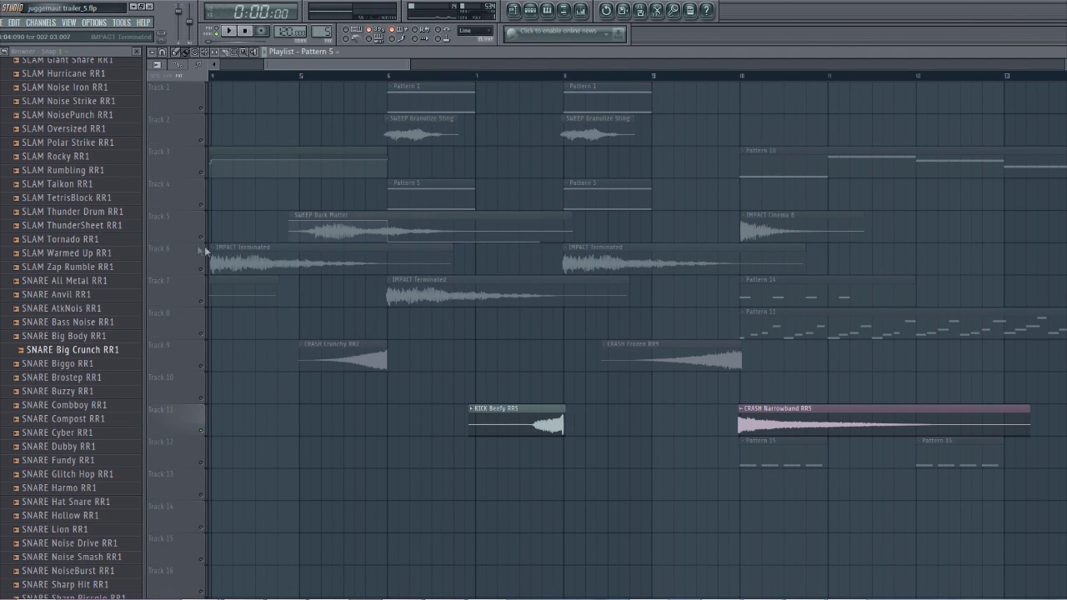
Step: Make all playlist tracks audible again, play the arrangement from midway through bar 7, and stop
{"action": "left_click", "coordinate": [202, 207], "text": "ctrl"}
{"action": "left_click", "coordinate": [202, 208], "text": "ctrl"}
{"action": "left_click", "coordinate": [527, 77]}
{"action": "key", "text": "space"}
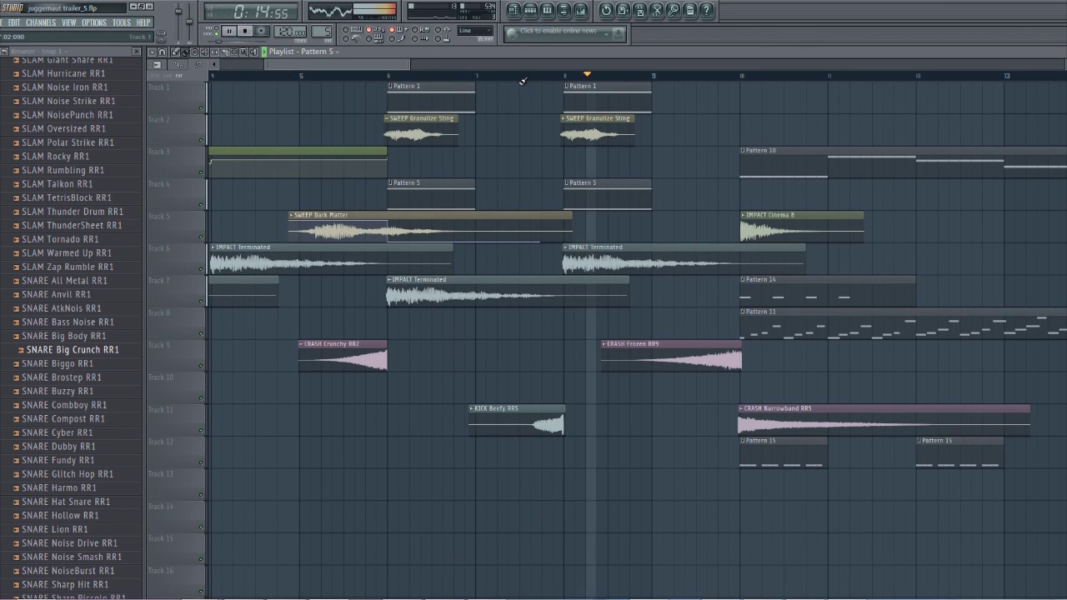
{"action": "key", "text": "space"}
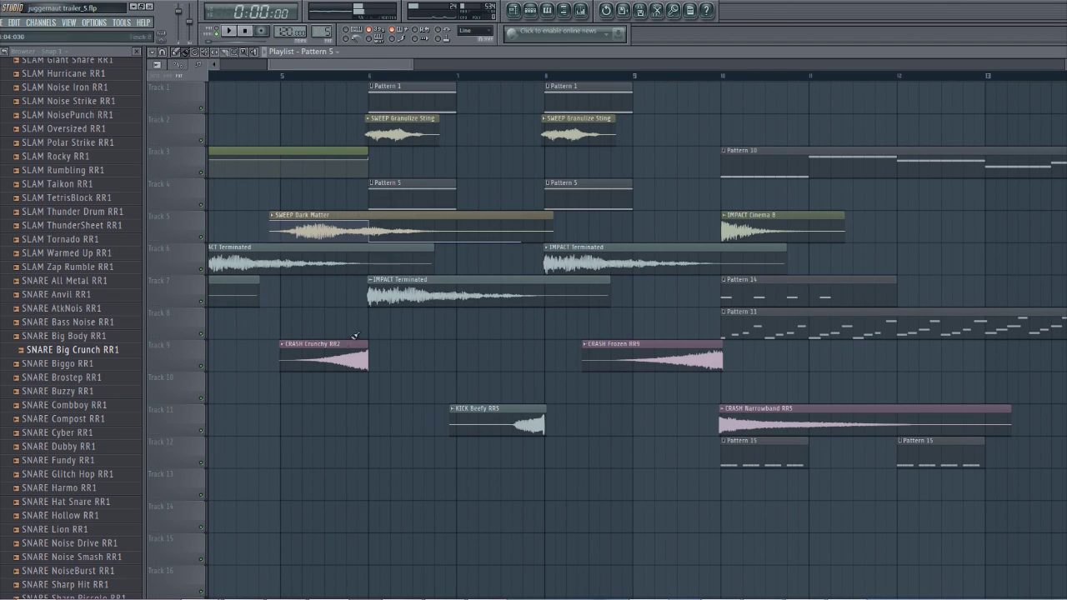
Step: Play the full arrangement from bar 9 to hear the CRASH Frozen RR9 transition, and stop
{"action": "left_click", "coordinate": [636, 78]}
{"action": "key", "text": "space"}
{"action": "key", "text": "space"}
Step: Turn off Reverse for the CRASH Frozen RR9 sample, solo Track 9, play it from bar 8, and stop
{"action": "double_click", "coordinate": [695, 350]}
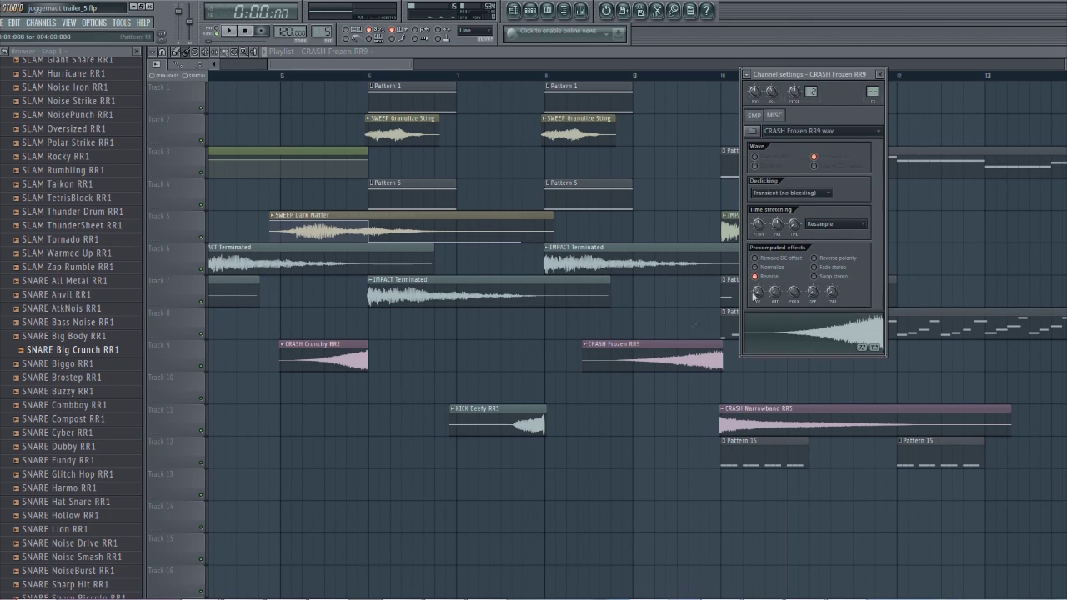
{"action": "right_click", "coordinate": [201, 367]}
{"action": "left_click", "coordinate": [550, 75]}
{"action": "key", "text": "space"}
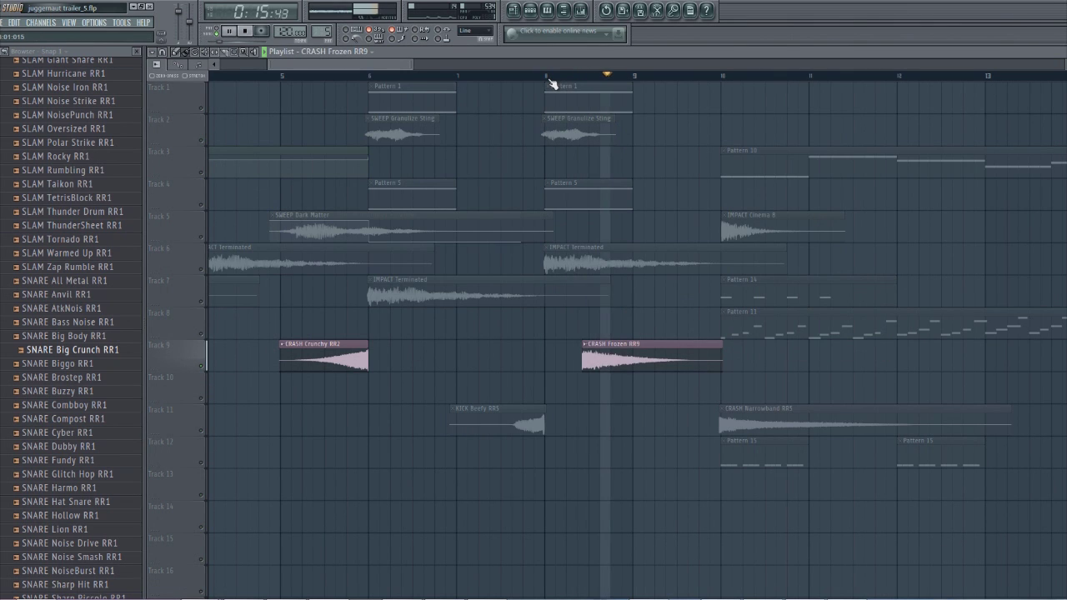
{"action": "key", "text": "space"}
Step: Turn Reverse back on for the CRASH Frozen RR9 sample and make all playlist tracks audible again
{"action": "double_click", "coordinate": [610, 361]}
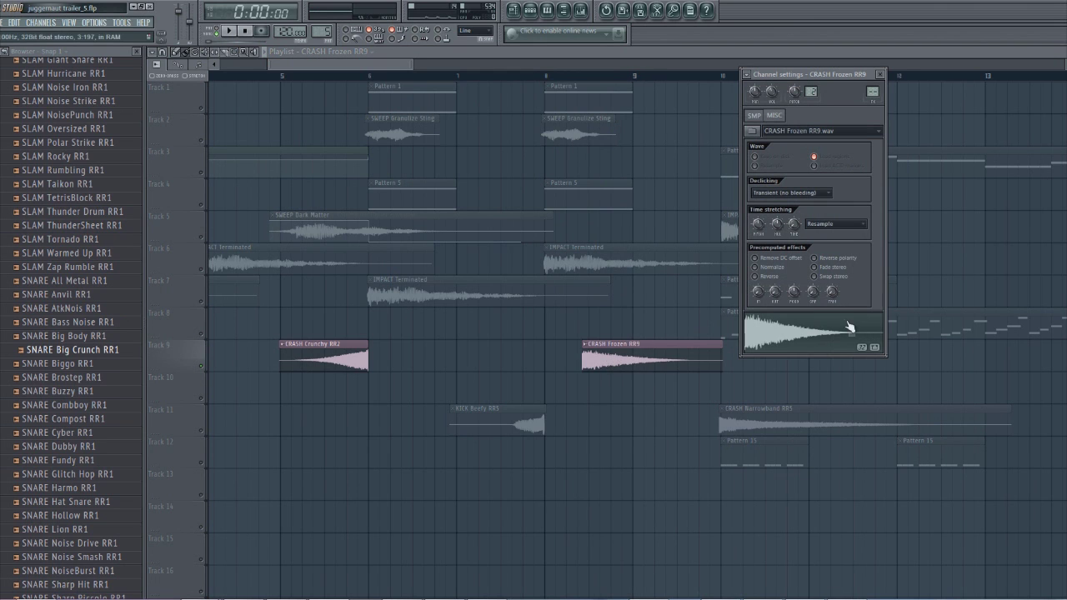
{"action": "left_click", "coordinate": [754, 276]}
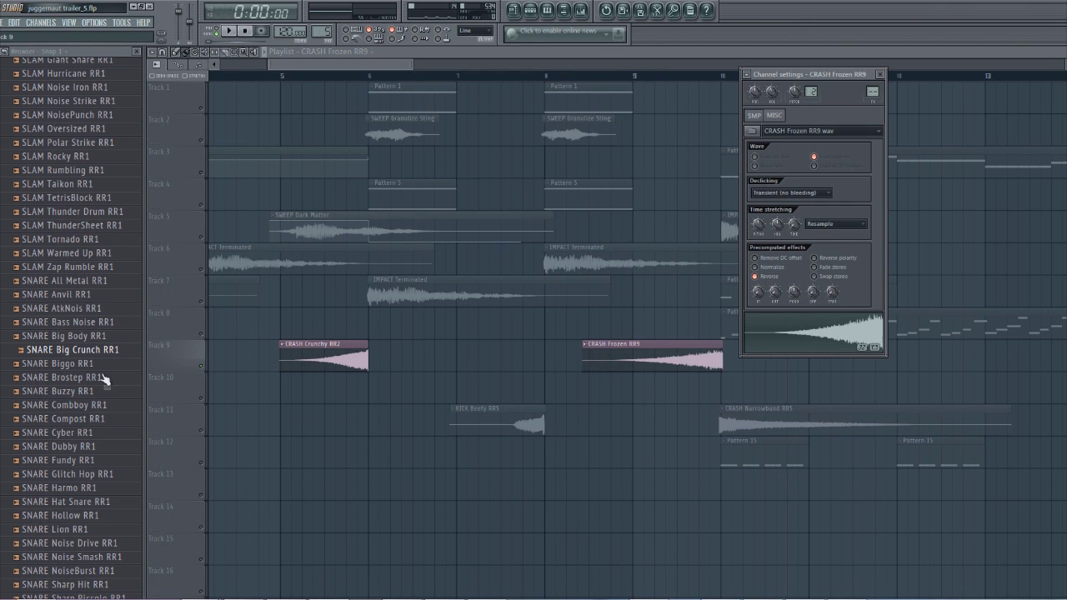
{"action": "left_click", "coordinate": [204, 371]}
Step: Play the next section of the full arrangement from bar 10, and stop playback
{"action": "scroll", "coordinate": [405, 70], "scroll_direction": "right", "scroll_amount": 4}
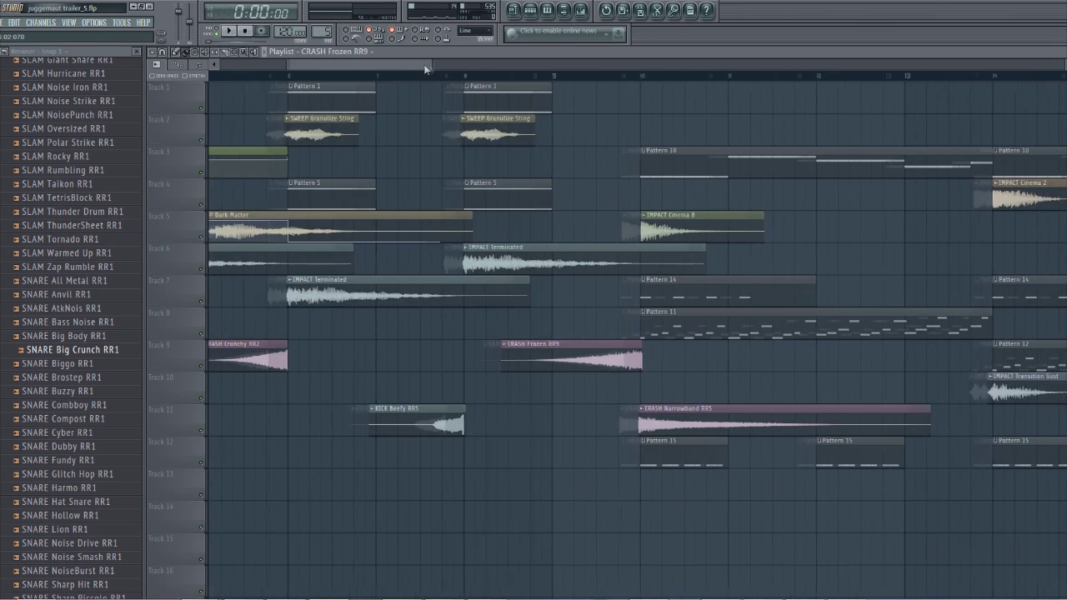
{"action": "left_click", "coordinate": [361, 77]}
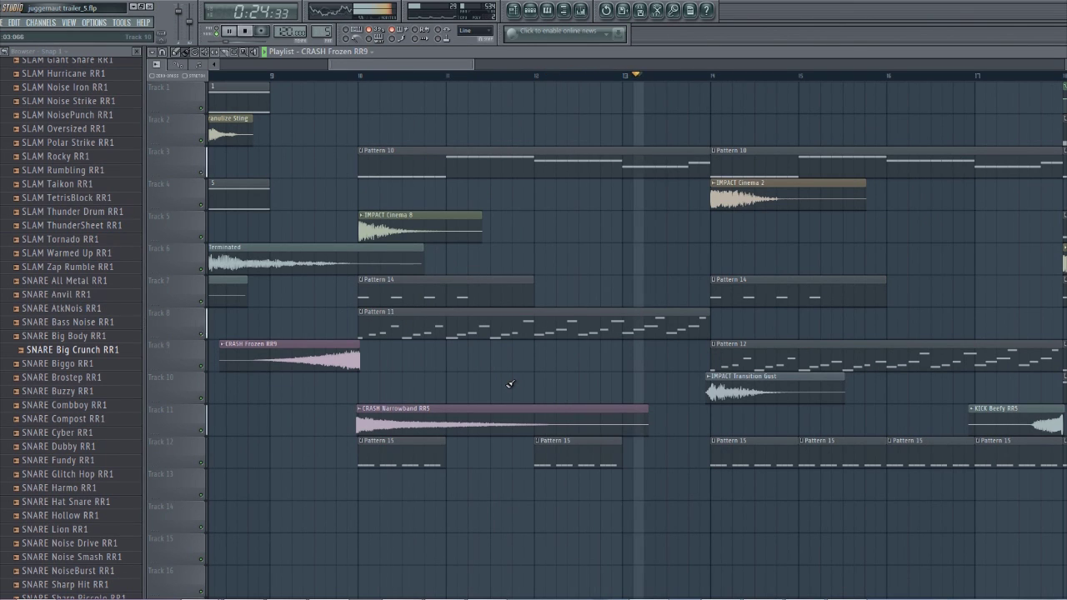
{"action": "key", "text": "space"}
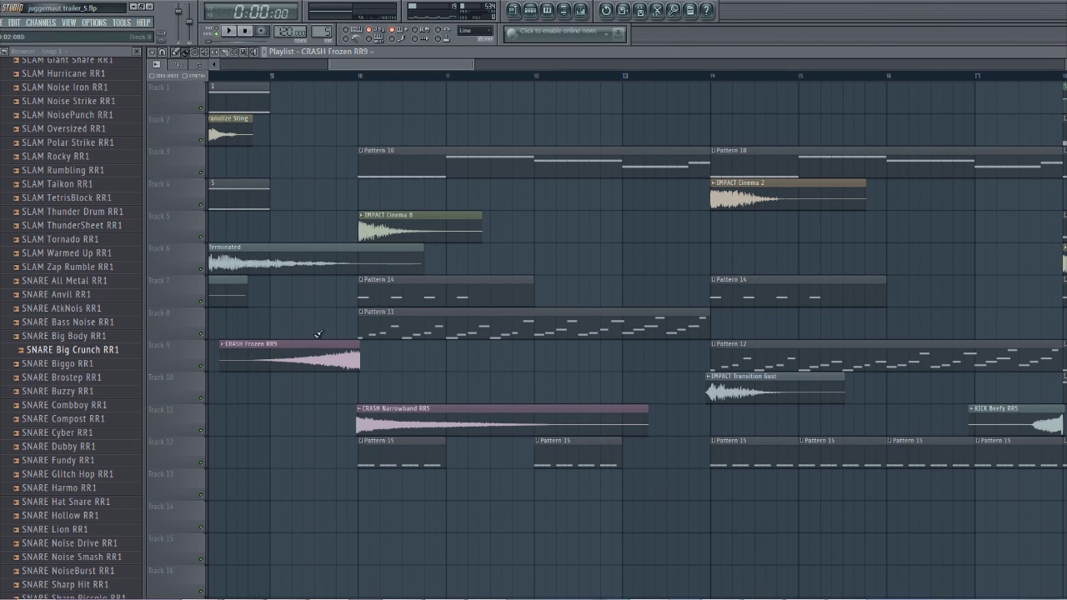
Step: Solo Track 11, play its CRASH Narrowband RR5 clip from bar 10, and stop playback
{"action": "right_click", "coordinate": [201, 431]}
{"action": "left_click", "coordinate": [361, 75]}
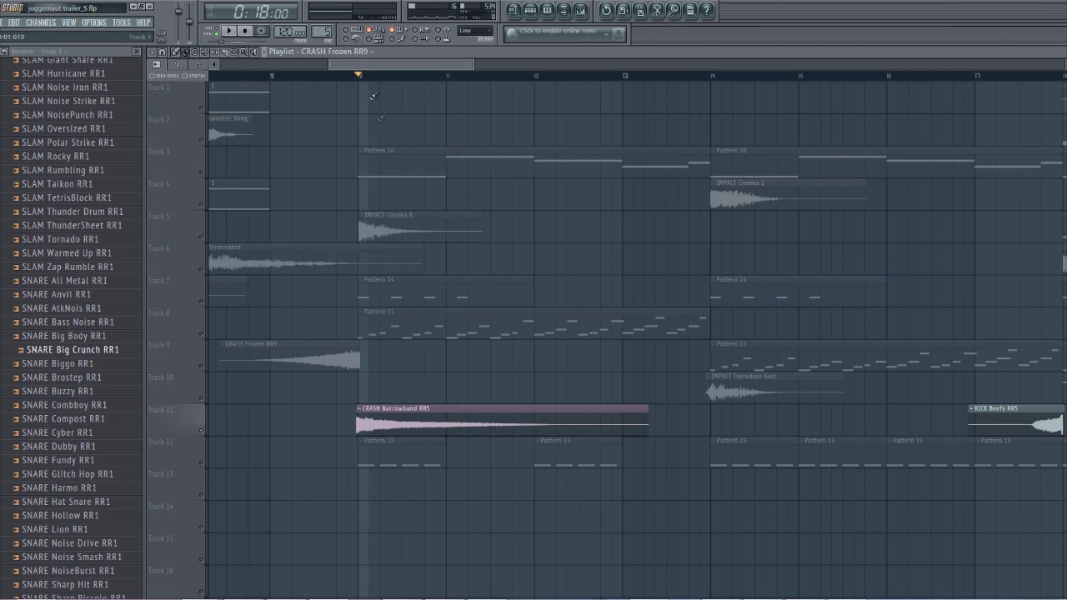
{"action": "key", "text": "space"}
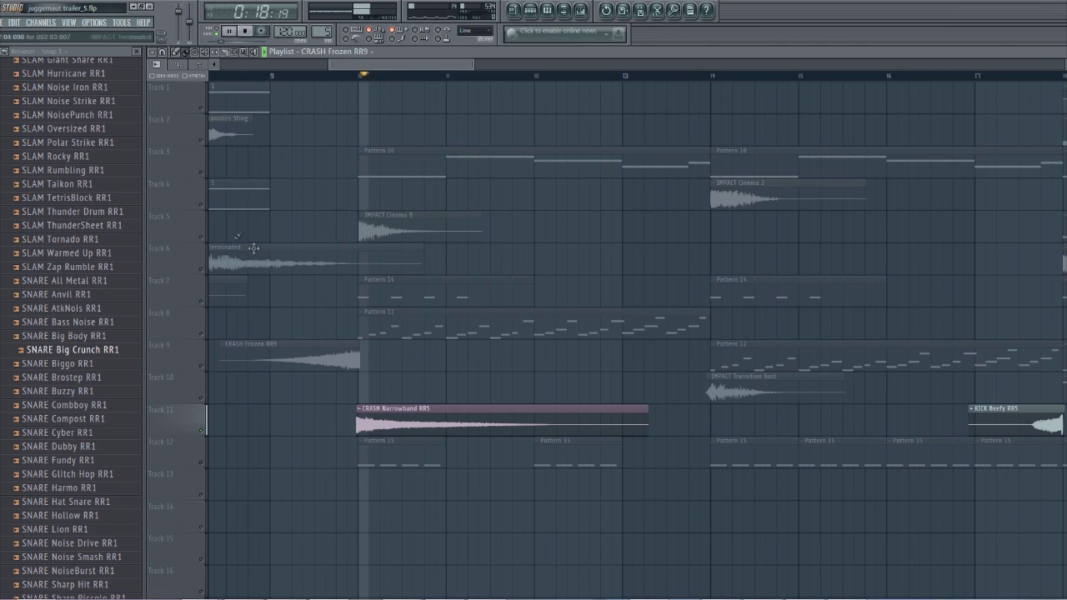
{"action": "key", "text": "space"}
Step: Solo Track 5, play and stop its IMPACT Cinema 8 clip, and make all tracks audible again
{"action": "right_click", "coordinate": [203, 238]}
{"action": "key", "text": "space"}
{"action": "key", "text": "space"}
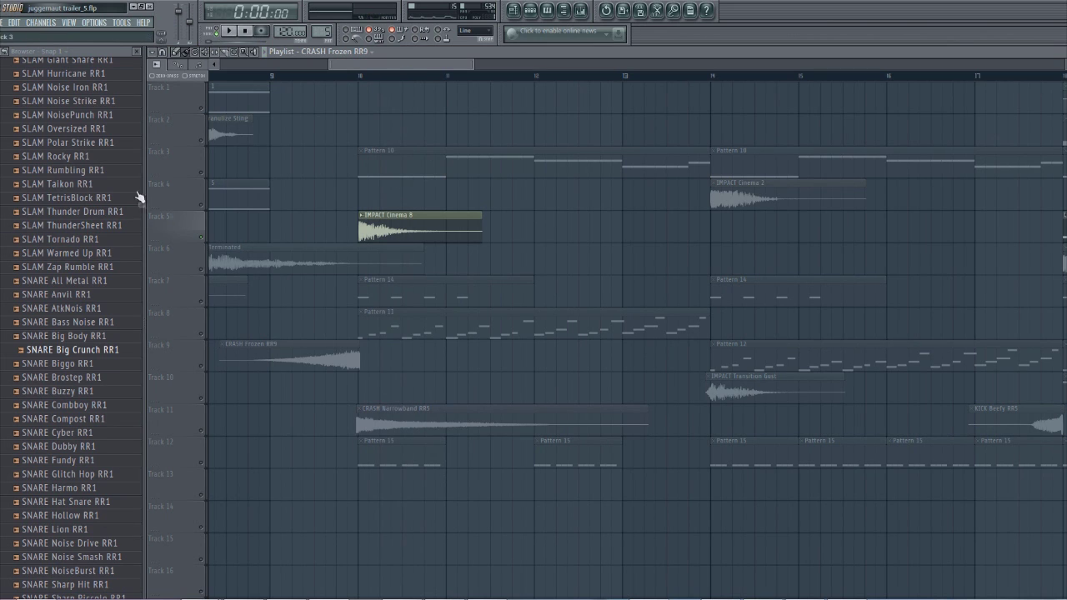
{"action": "right_click", "coordinate": [202, 238]}
Step: Open Pattern 10 from Track 3, play it, and view its BASS Juggernaut Supersub patch in Kontakt 5 #2
{"action": "double_click", "coordinate": [423, 162]}
{"action": "key", "text": "F6"}
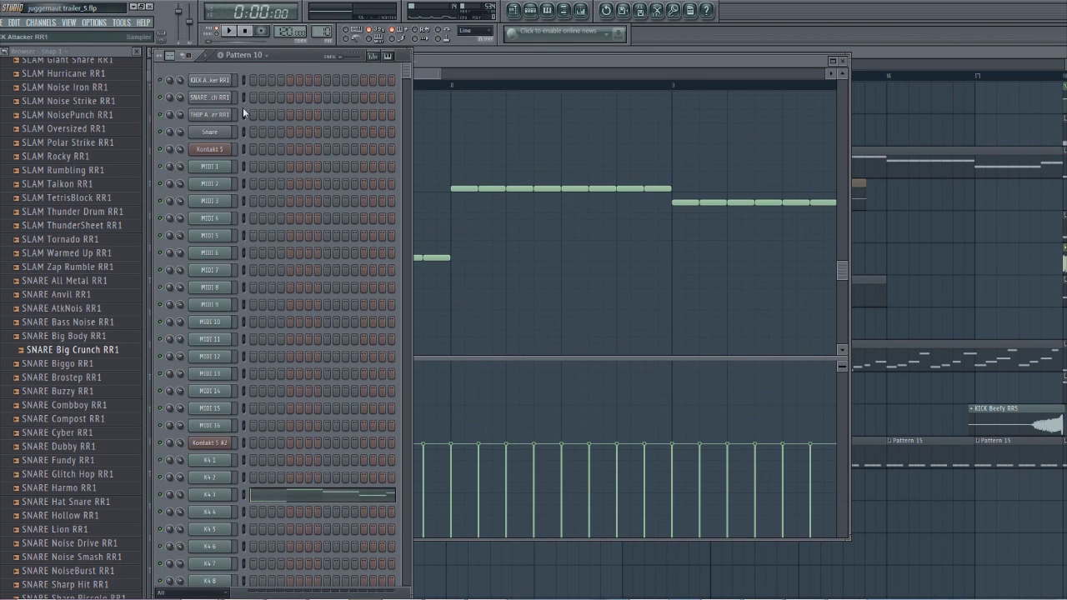
{"action": "key", "text": "space"}
{"action": "left_click", "coordinate": [209, 442]}
{"action": "left_click_drag", "start_coordinate": [779, 230], "coordinate": [775, 263]}
{"action": "left_click", "coordinate": [774, 265]}
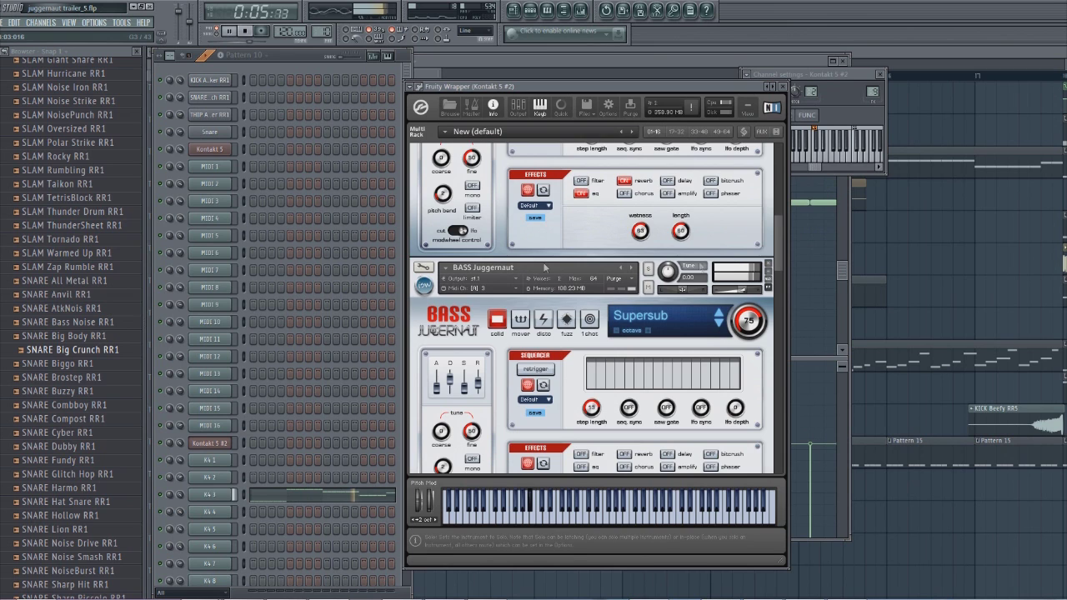
{"action": "scroll", "coordinate": [780, 252], "scroll_direction": "down", "scroll_amount": 2}
{"action": "scroll", "coordinate": [780, 252], "scroll_direction": "down", "scroll_amount": 1}
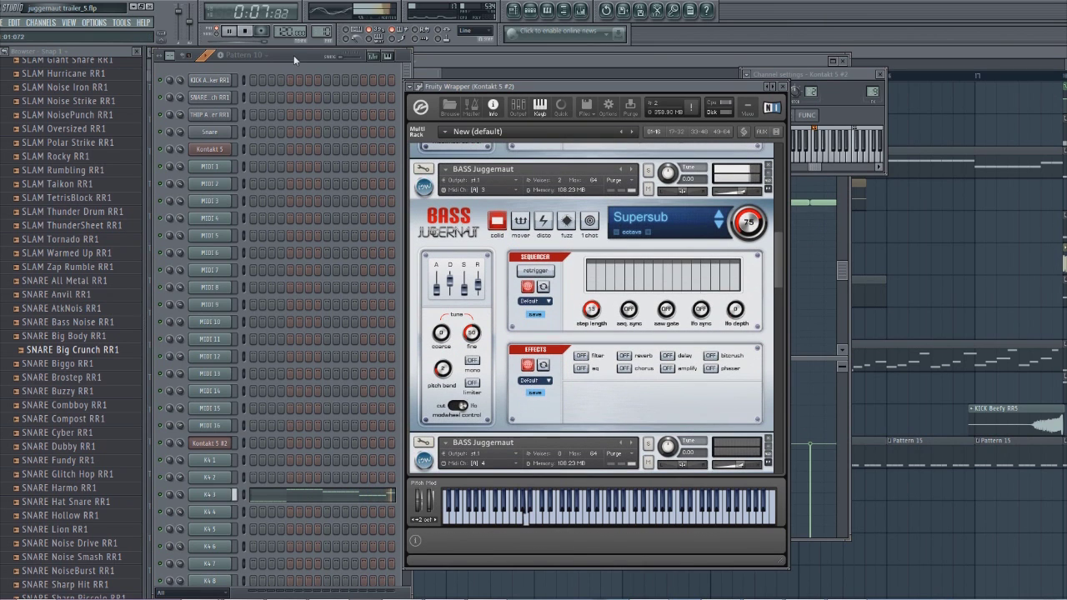
Step: Play Pattern 10 and raise the envelope sustain of the BASS Juggernaut Supersub patch
{"action": "left_click", "coordinate": [293, 55]}
{"action": "key", "text": "space"}
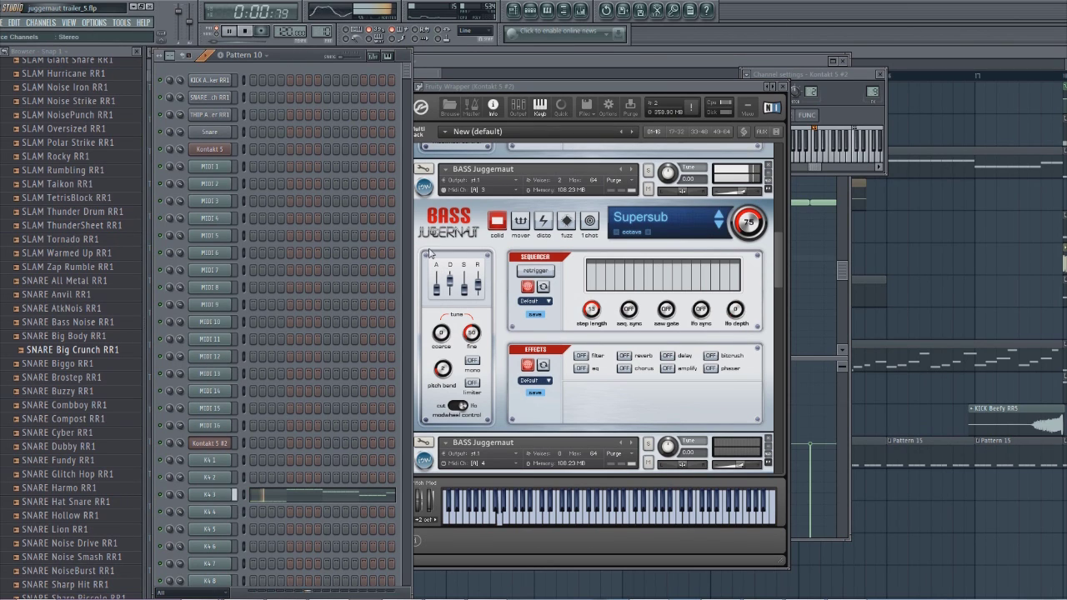
{"action": "left_click_drag", "start_coordinate": [464, 267], "coordinate": [463, 292]}
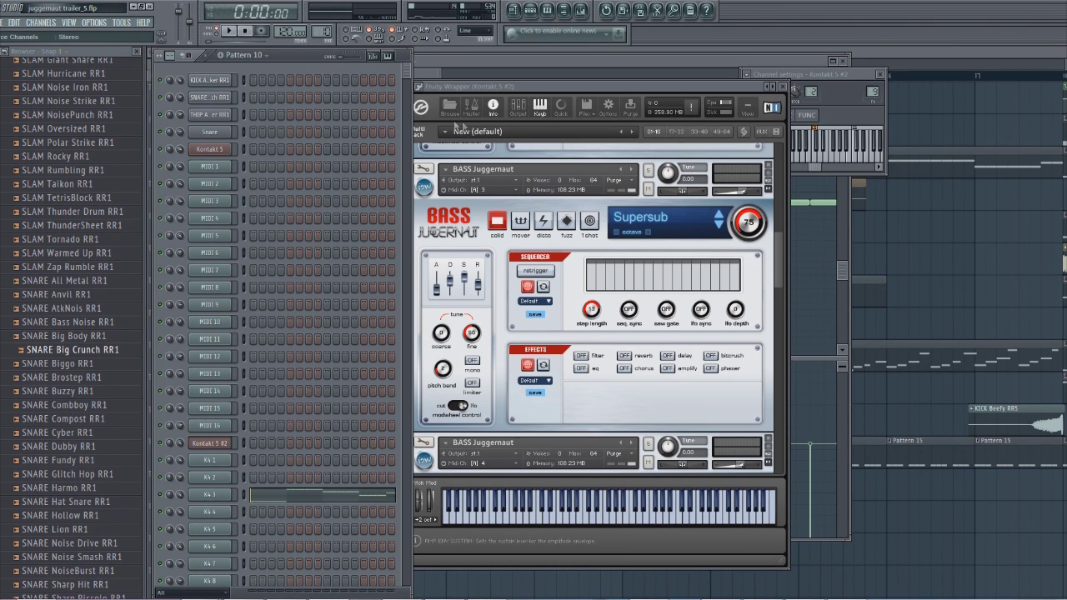
Step: Replay Pattern 10 to hear the Supersub bass with its raised sustain, stop, and return to the playlist
{"action": "key", "text": "space"}
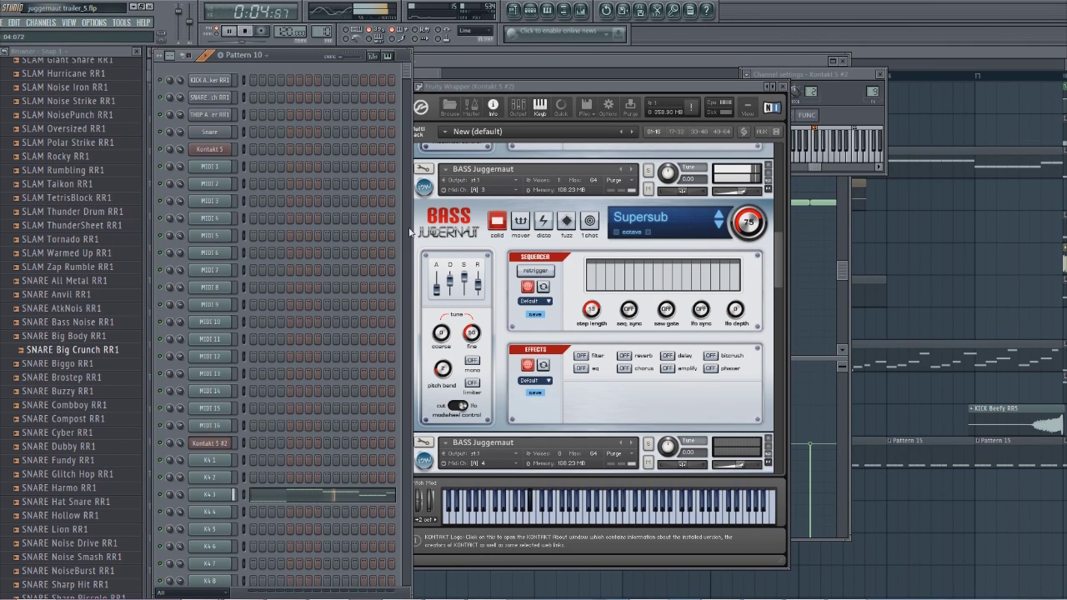
{"action": "key", "text": "space"}
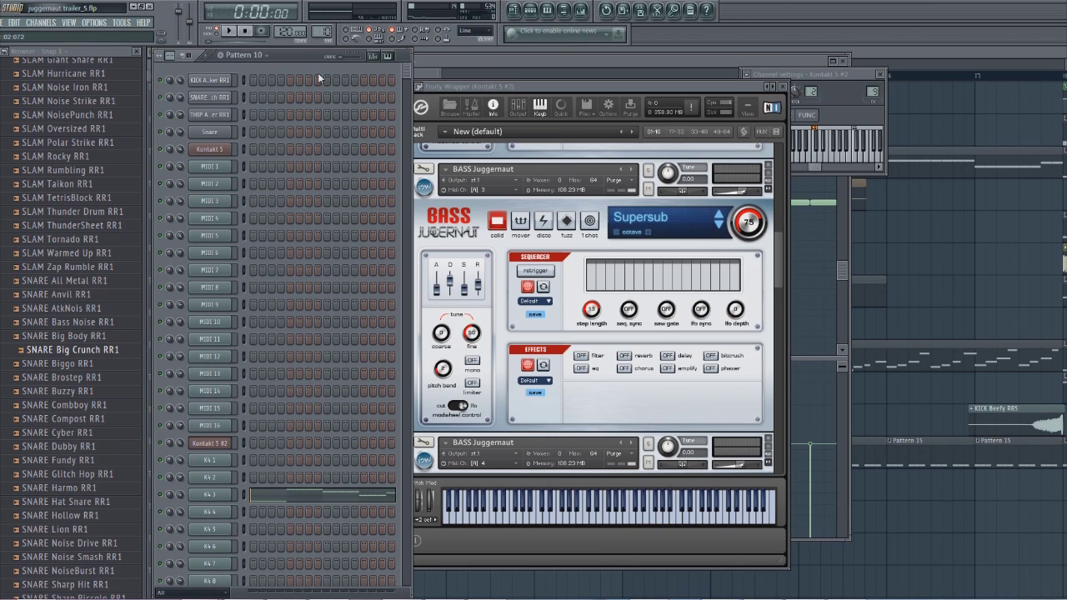
{"action": "key", "text": "space"}
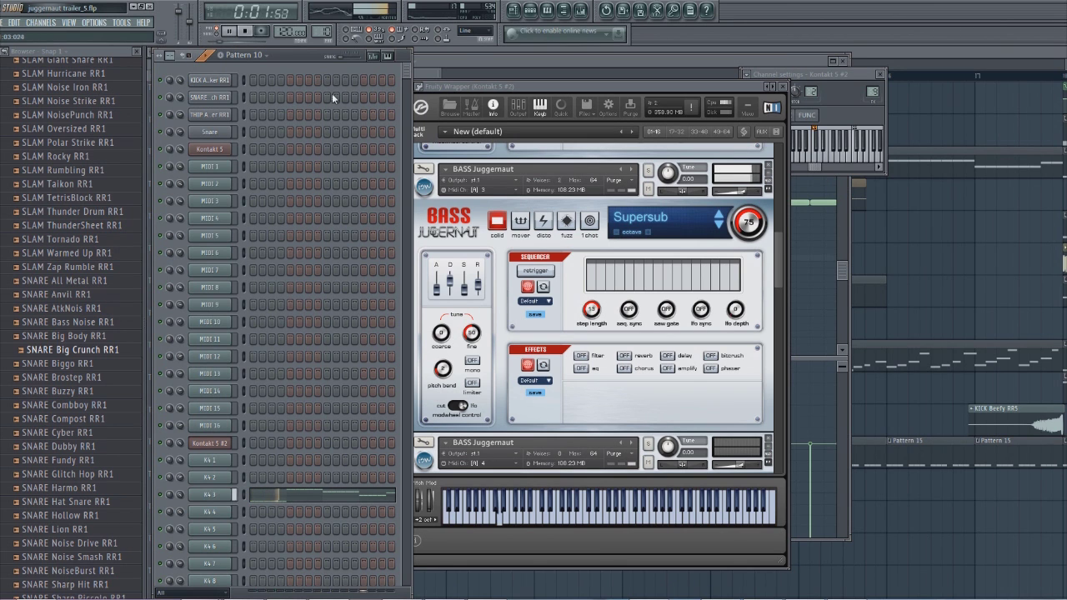
{"action": "key", "text": "F6"}
{"action": "key", "text": "F5"}
{"action": "key", "text": "space"}
Step: Open Pattern 14 from Track 7, play and stop it, and view its DRUMS & FX Juggernaut Underscore kit in Kontakt 5
{"action": "double_click", "coordinate": [380, 294]}
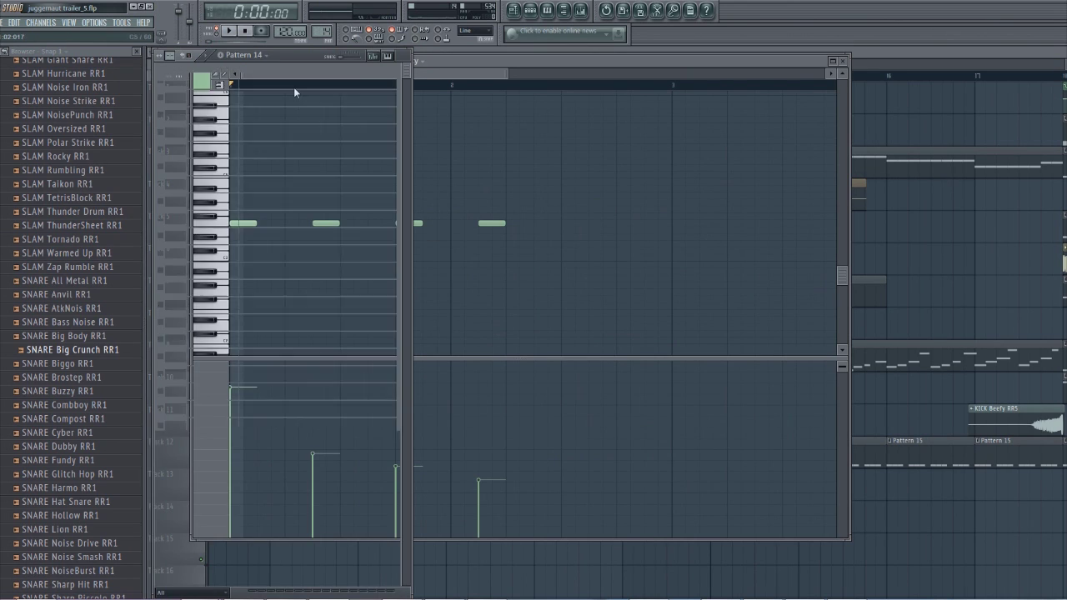
{"action": "key", "text": "F6"}
{"action": "key", "text": "space"}
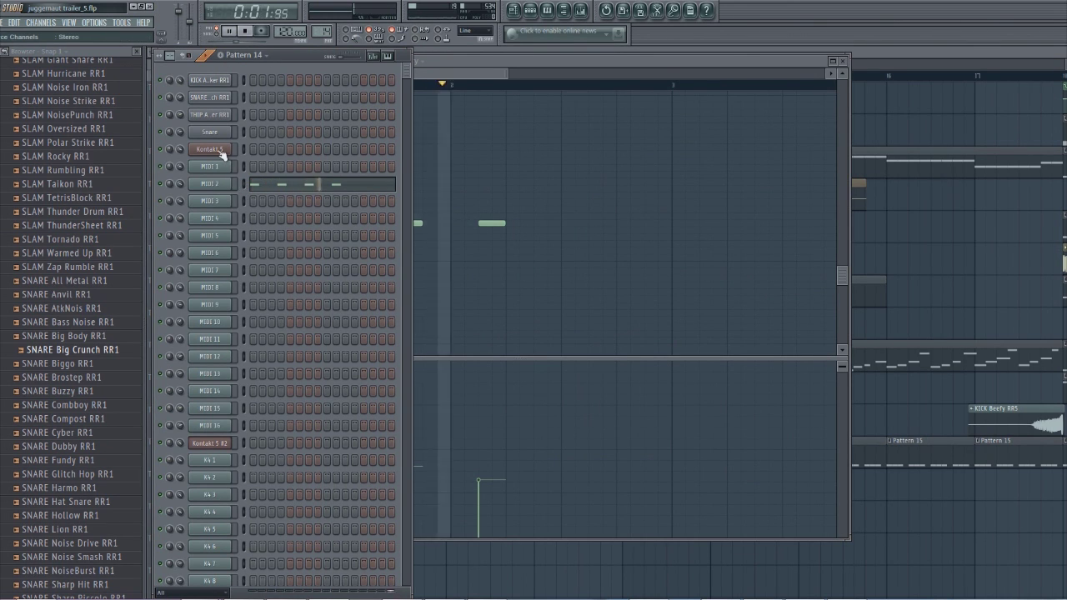
{"action": "key", "text": "space"}
{"action": "left_click", "coordinate": [219, 150]}
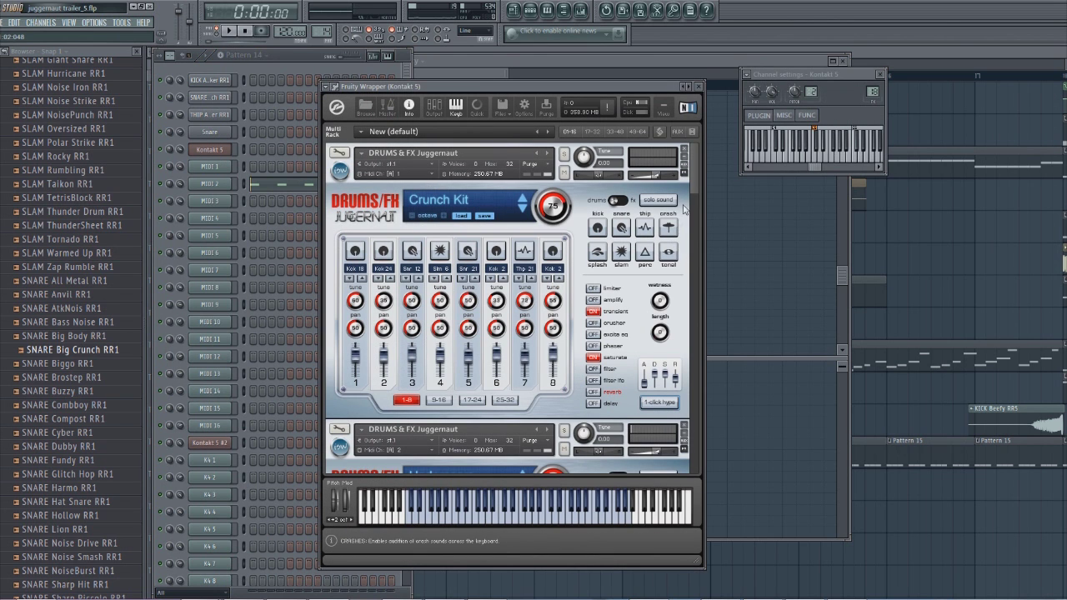
{"action": "left_click_drag", "start_coordinate": [692, 177], "coordinate": [696, 223]}
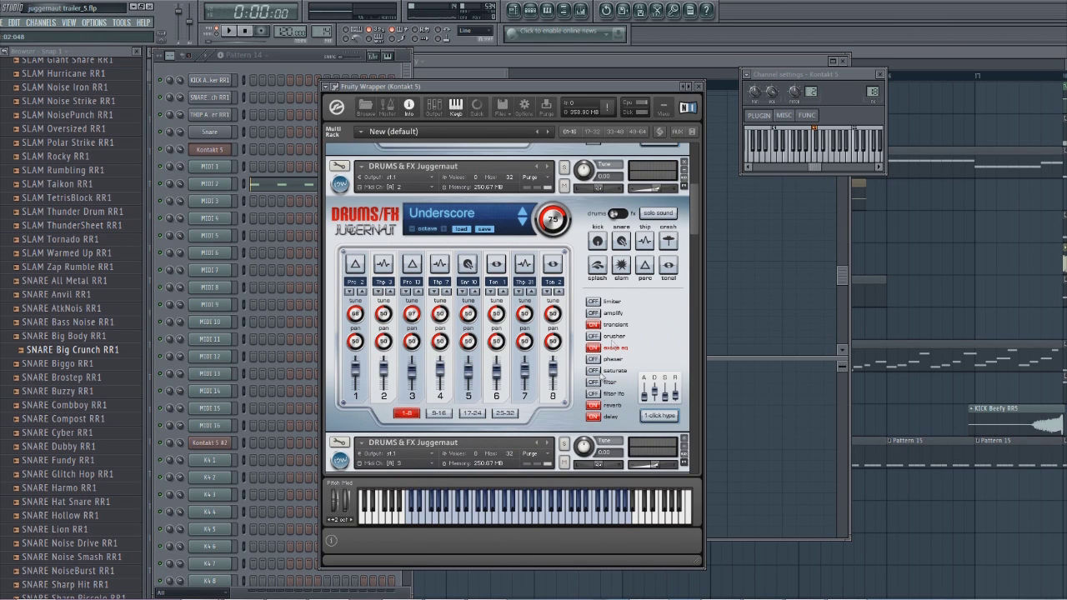
Step: Turn off the transient, excite eq, reverb and delay effects on the Underscore kit
{"action": "left_click", "coordinate": [593, 324]}
{"action": "left_click", "coordinate": [593, 347]}
{"action": "left_click", "coordinate": [593, 405]}
{"action": "left_click", "coordinate": [593, 416]}
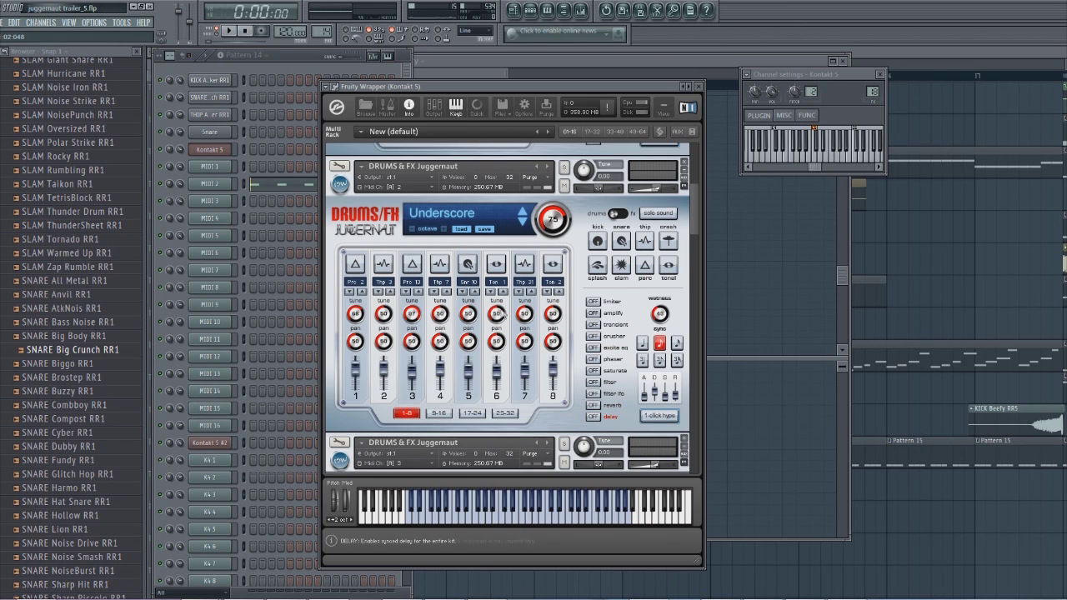
Step: Play Pattern 14 to hear the Underscore kit without effects, and stop playback
{"action": "left_click", "coordinate": [285, 67]}
{"action": "key", "text": "space"}
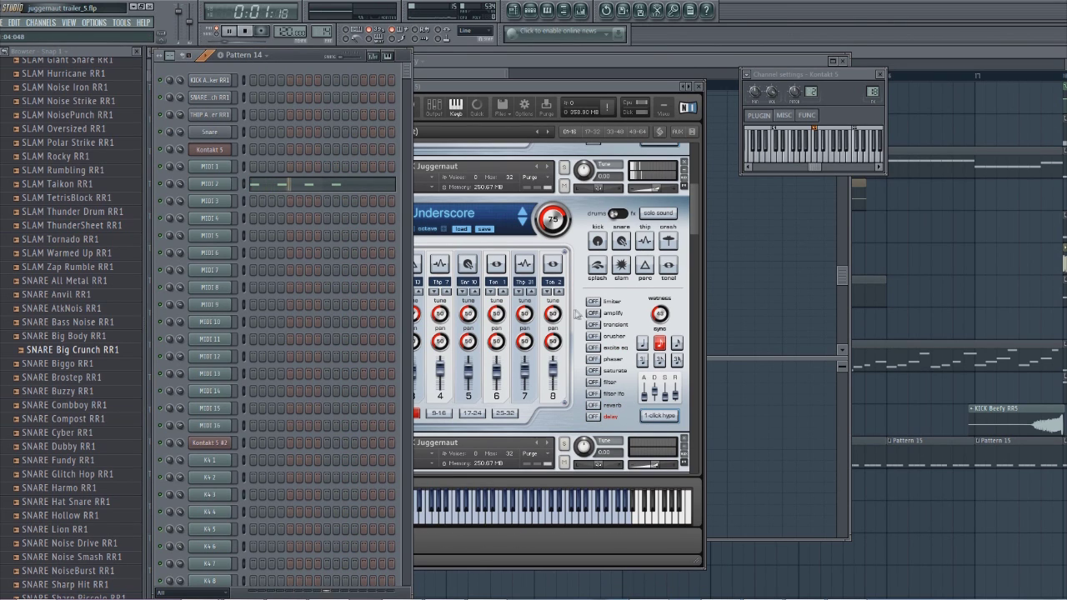
{"action": "key", "text": "space"}
Step: Turn the Underscore kit's transient, excite eq, reverb and delay back on, play Pattern 14, and hide the channel rack
{"action": "left_click", "coordinate": [593, 324]}
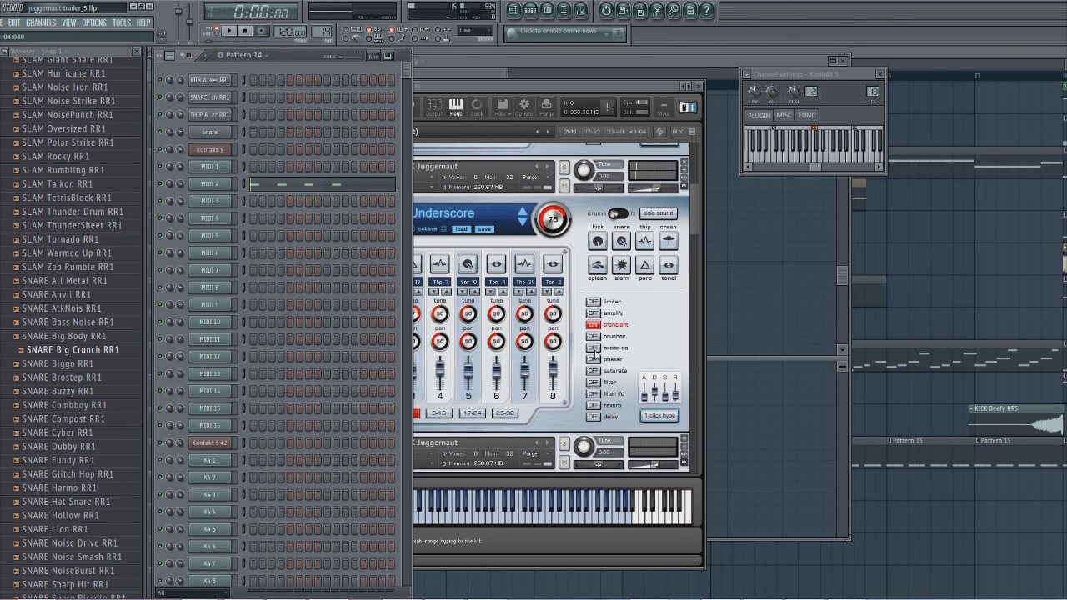
{"action": "left_click", "coordinate": [593, 415]}
{"action": "left_click", "coordinate": [593, 405]}
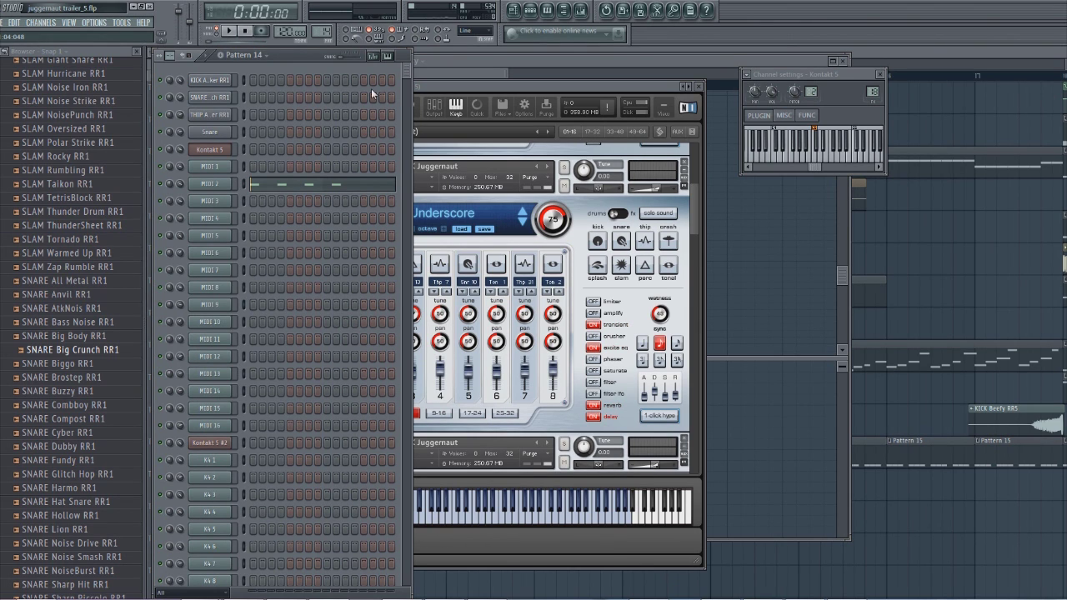
{"action": "key", "text": "space"}
{"action": "key", "text": "F6"}
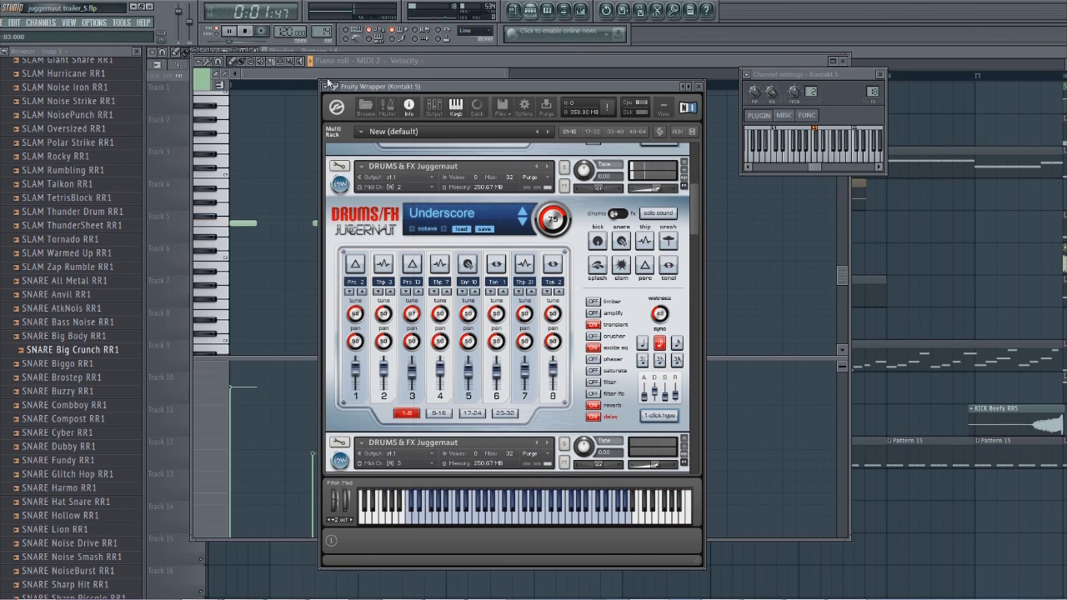
Step: Stop Pattern 14, open Pattern 15 from Track 12 in the piano roll, and play and stop it
{"action": "key", "text": "space"}
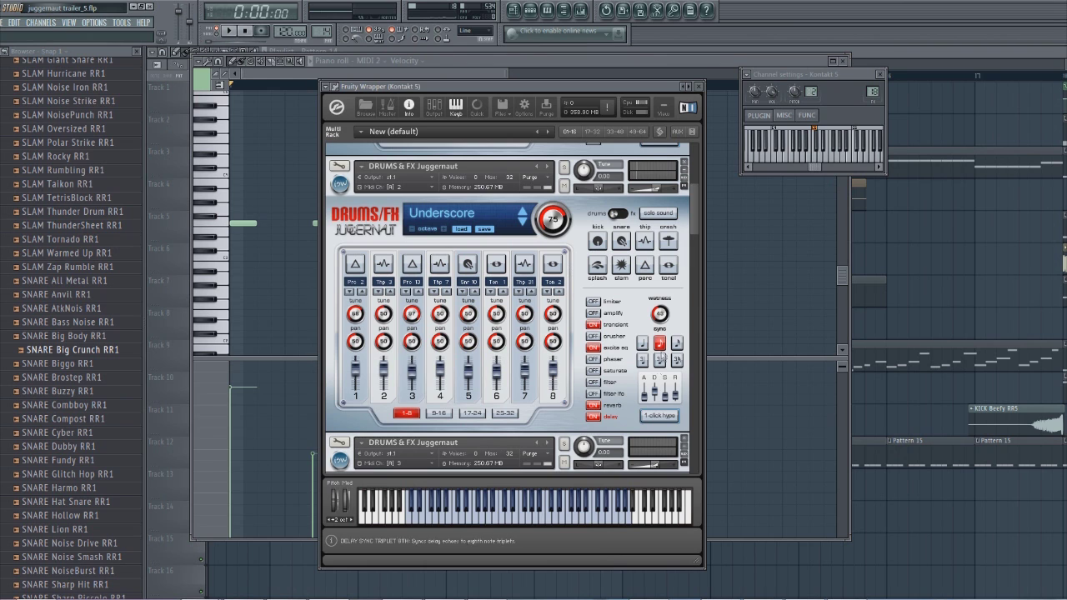
{"action": "key", "text": "F5"}
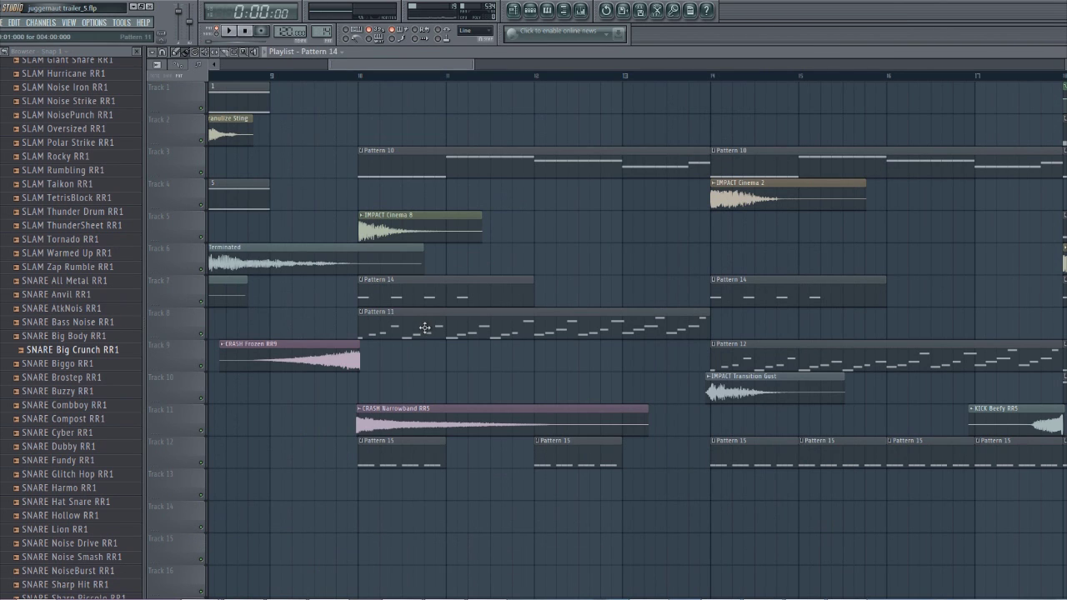
{"action": "double_click", "coordinate": [406, 455]}
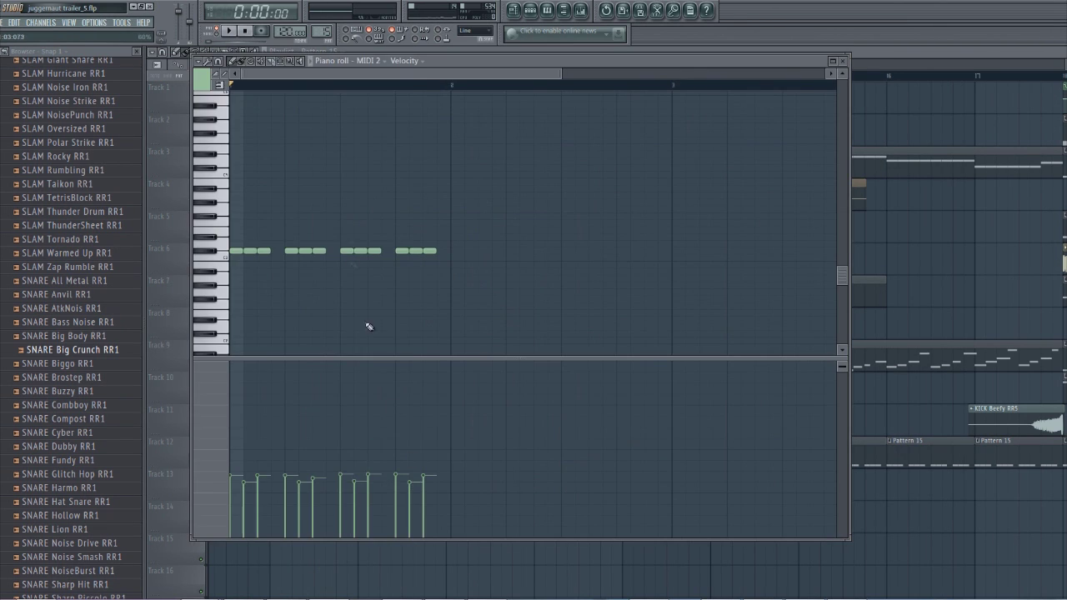
{"action": "key", "text": "F6"}
{"action": "key", "text": "F6"}
{"action": "key", "text": "space"}
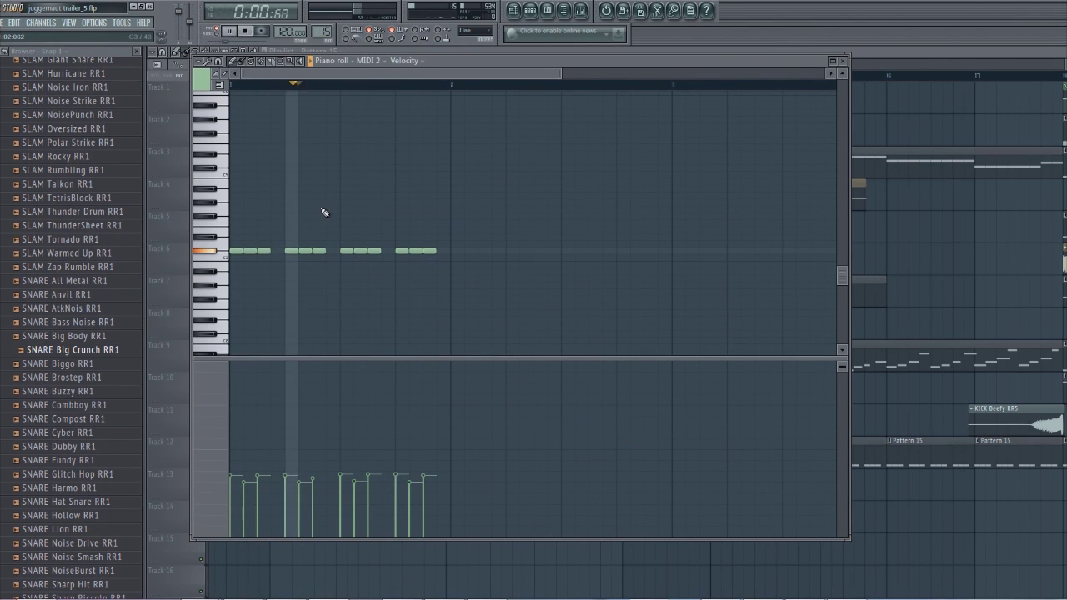
{"action": "key", "text": "F6"}
{"action": "key", "text": "F6"}
{"action": "key", "text": "space"}
{"action": "key", "text": "F6"}
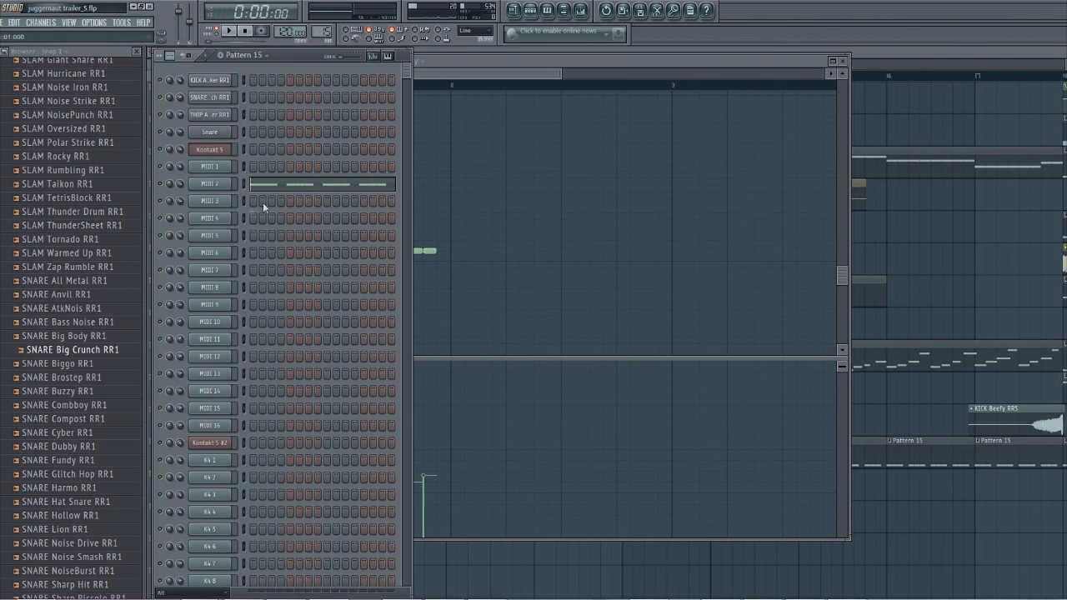
Step: Open Pattern 11 from Track 8 in the piano roll, play it while viewing its notes, and stop playback
{"action": "key", "text": "F5"}
{"action": "key", "text": "F7"}
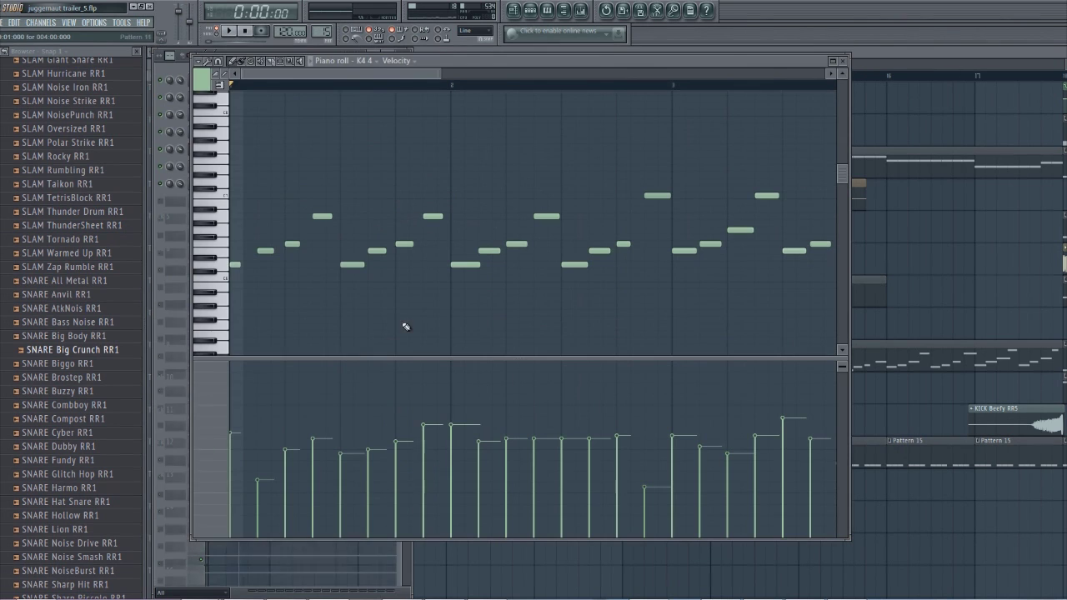
{"action": "key", "text": "F6"}
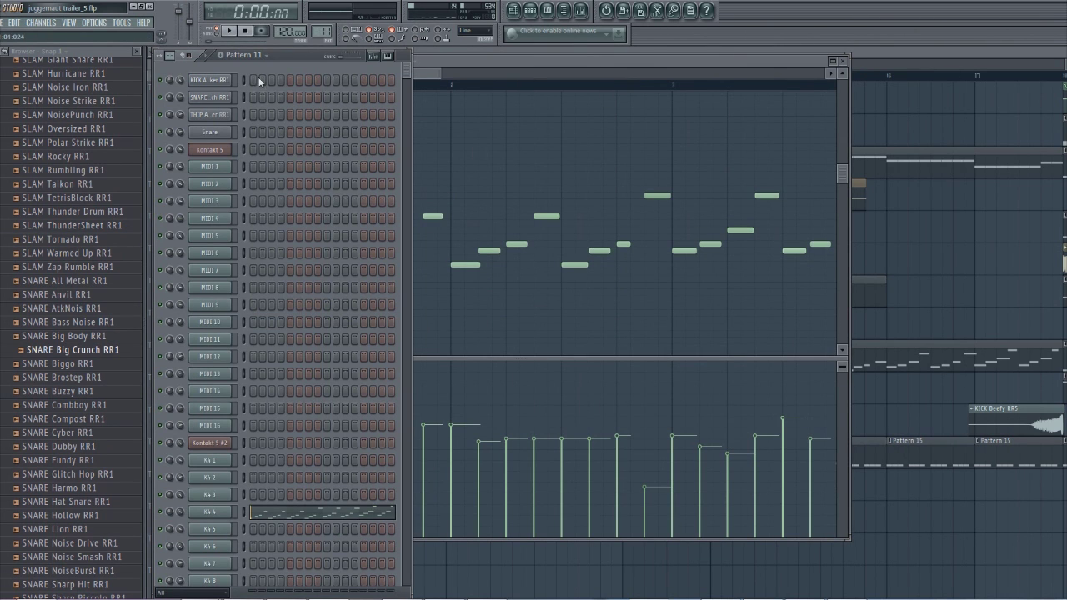
{"action": "scroll", "coordinate": [287, 106], "scroll_direction": "down", "scroll_amount": 7}
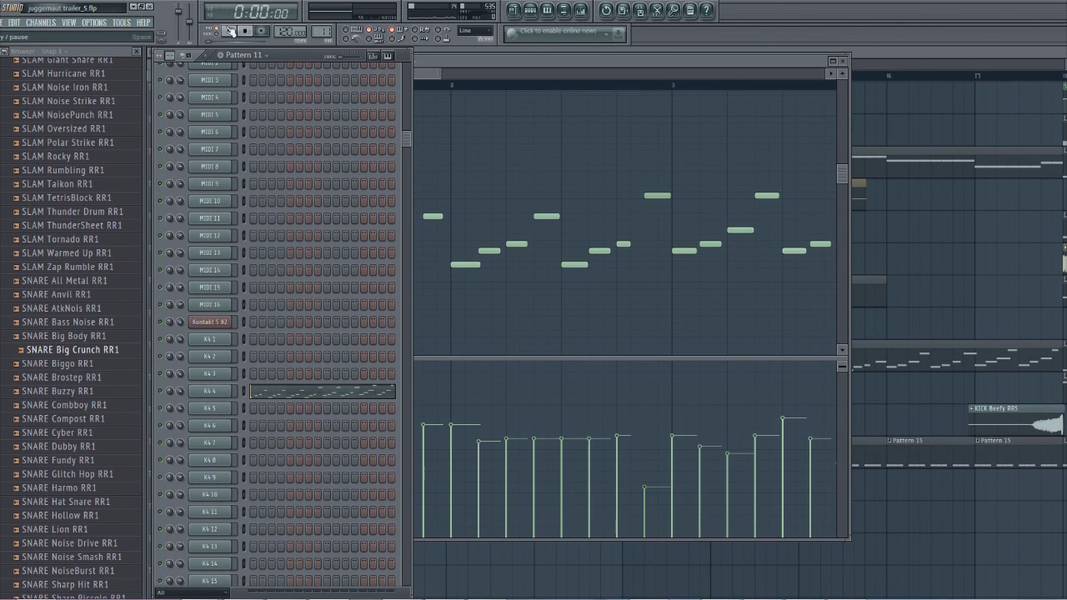
{"action": "key", "text": "space"}
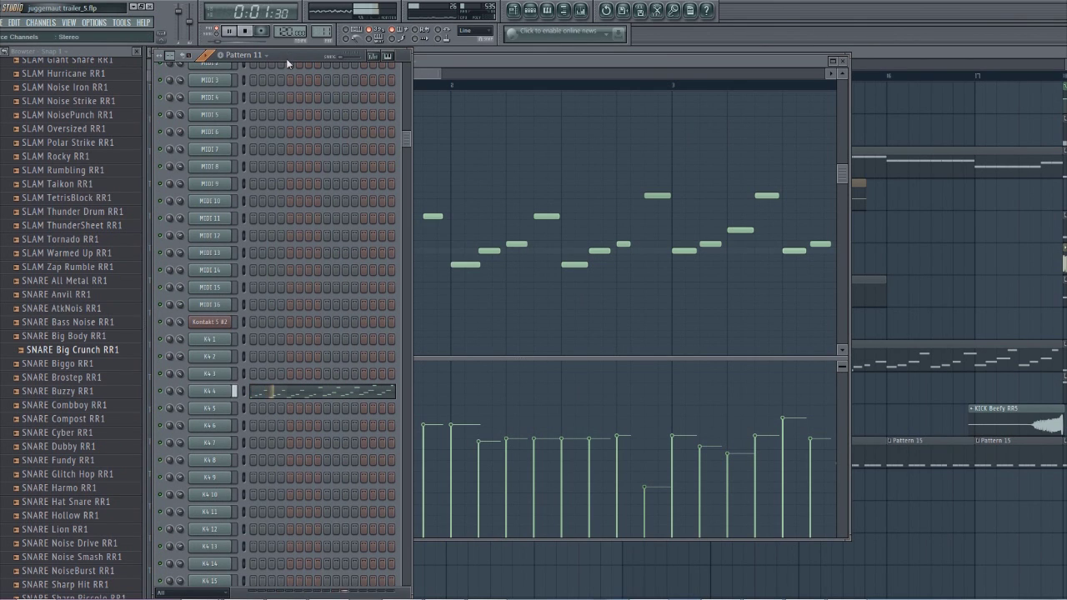
{"action": "left_click", "coordinate": [428, 72]}
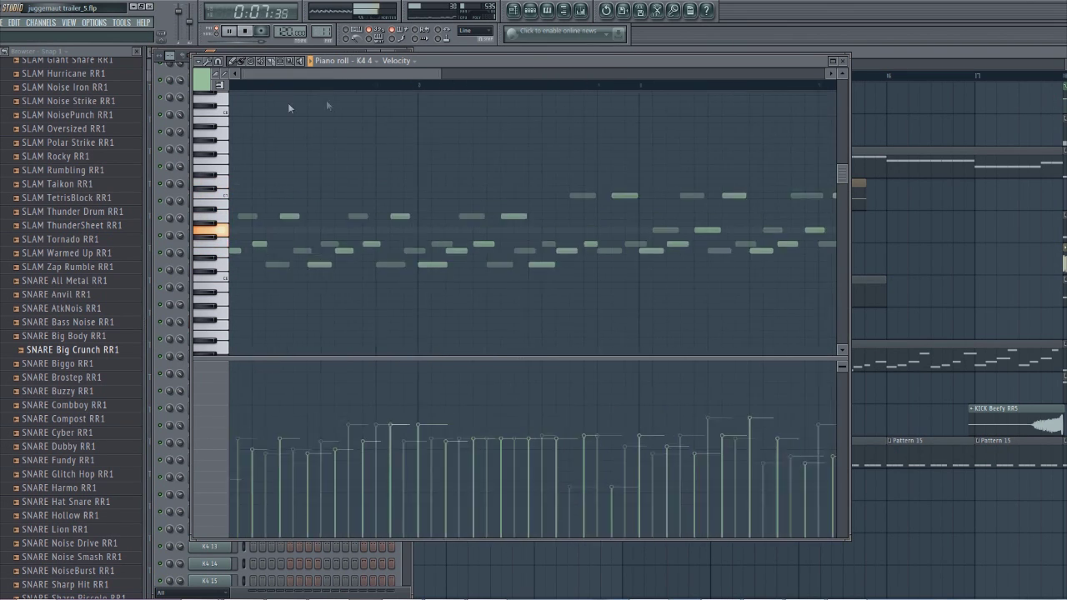
{"action": "key", "text": "space"}
Step: Open the Kontakt 5 #2 instrument and view its BASS Juggernaut Deep FM patch
{"action": "key", "text": "F6"}
{"action": "left_click", "coordinate": [218, 322]}
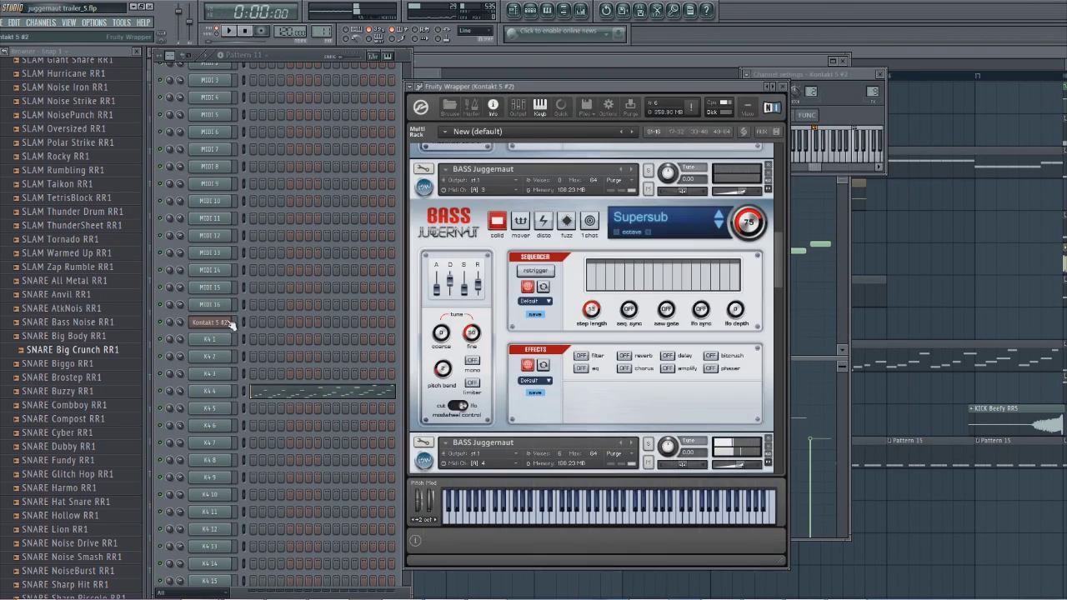
{"action": "scroll", "coordinate": [779, 246], "scroll_direction": "down", "scroll_amount": 5}
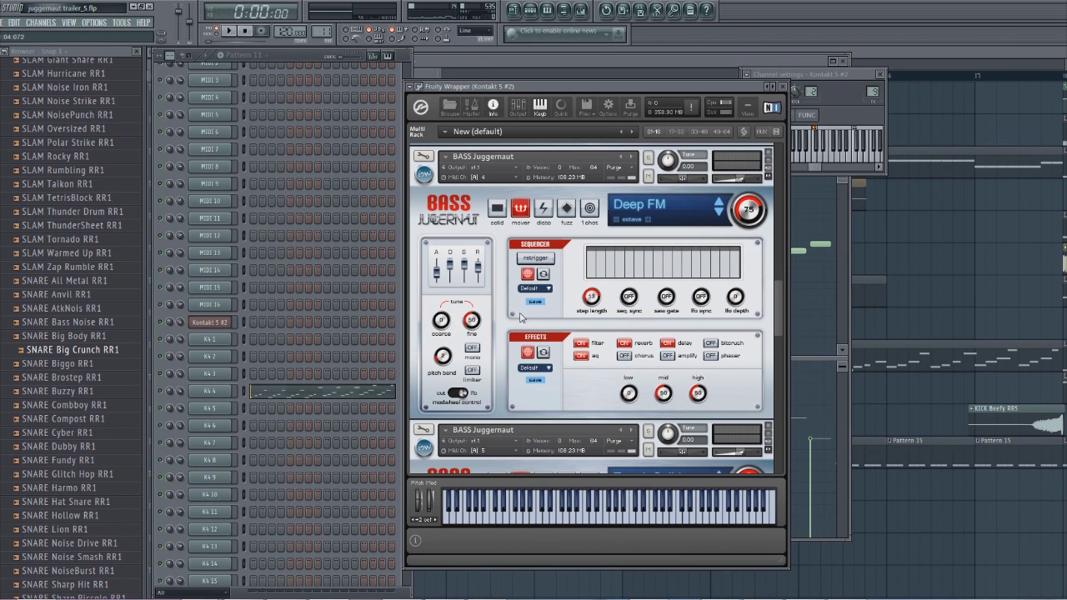
Step: Turn off the filter, eq, reverb and delay effects on the Deep FM patch
{"action": "left_click", "coordinate": [580, 344]}
{"action": "left_click", "coordinate": [580, 356]}
{"action": "left_click", "coordinate": [624, 343]}
{"action": "left_click", "coordinate": [667, 344]}
{"action": "left_click", "coordinate": [292, 55]}
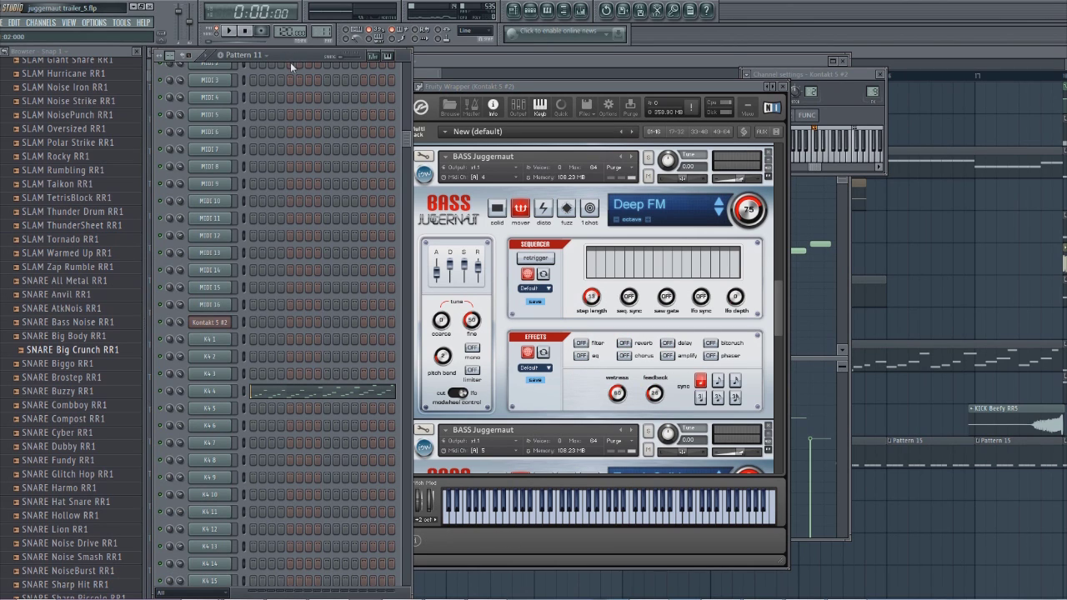
Step: Play and stop Pattern 11 repeatedly to hear the Deep FM patch without effects at different envelope attack and release settings
{"action": "key", "text": "space"}
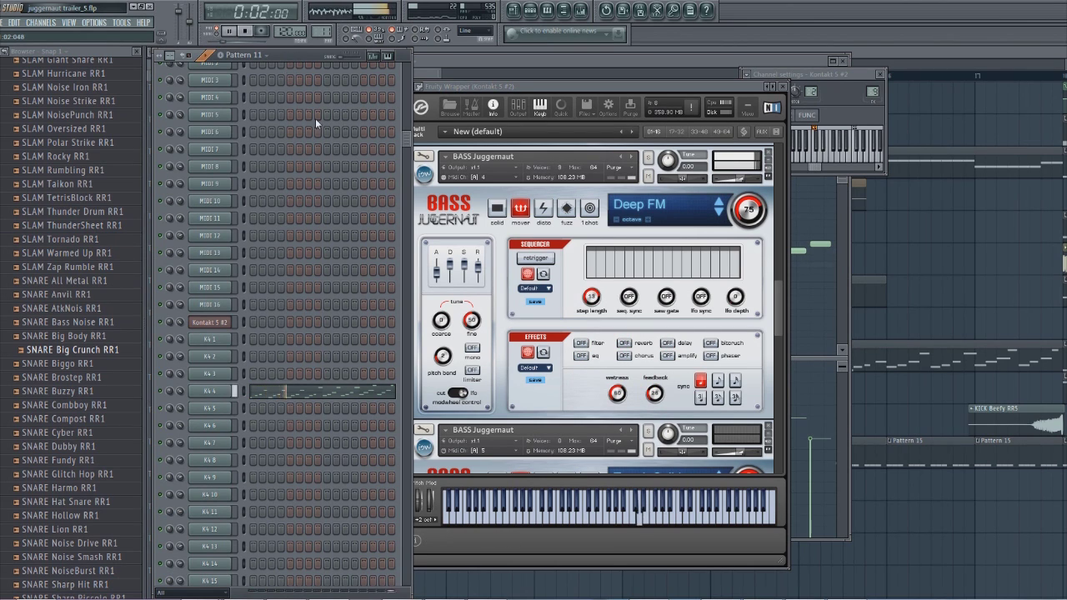
{"action": "key", "text": "space"}
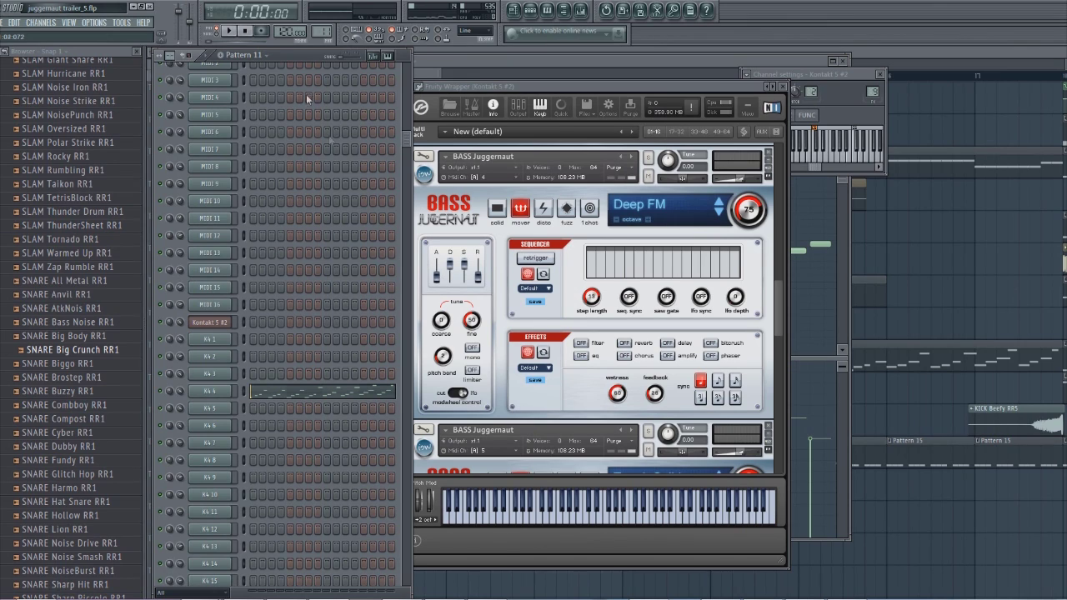
{"action": "key", "text": "space"}
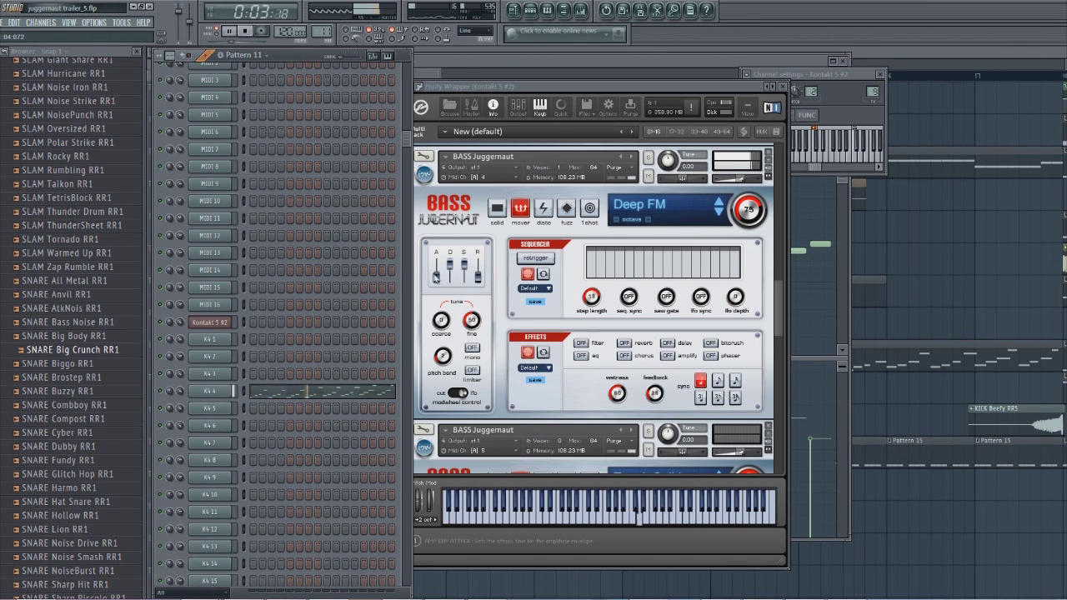
{"action": "key", "text": "space"}
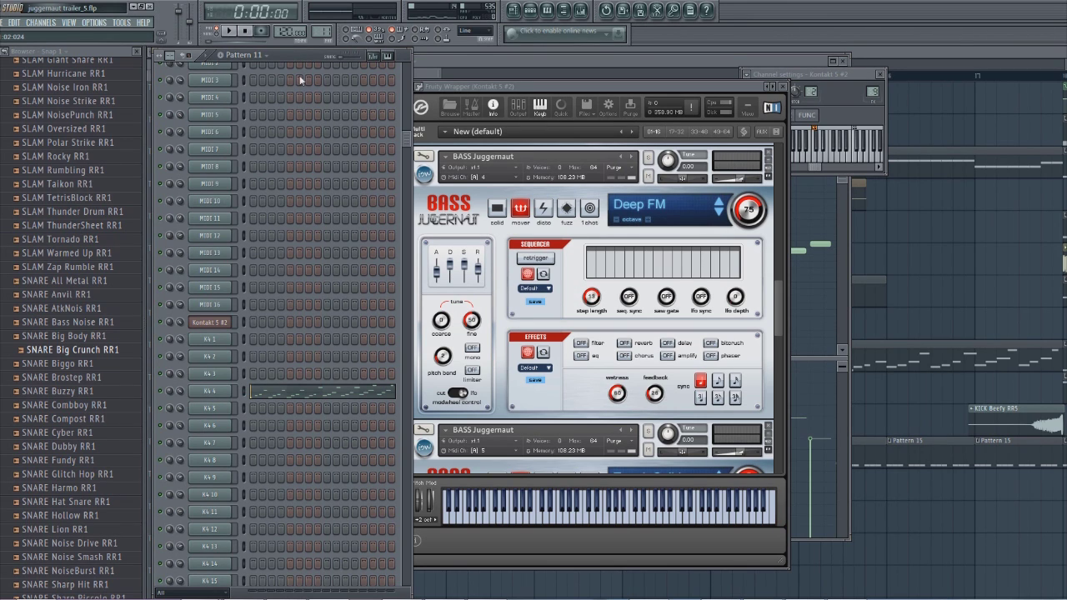
{"action": "key", "text": "space"}
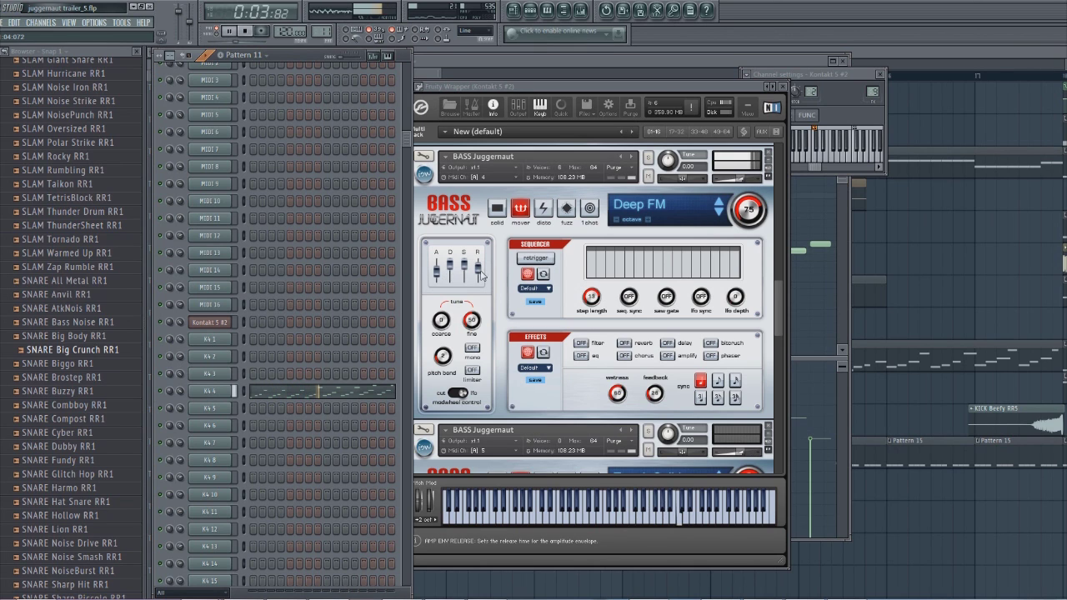
{"action": "key", "text": "space"}
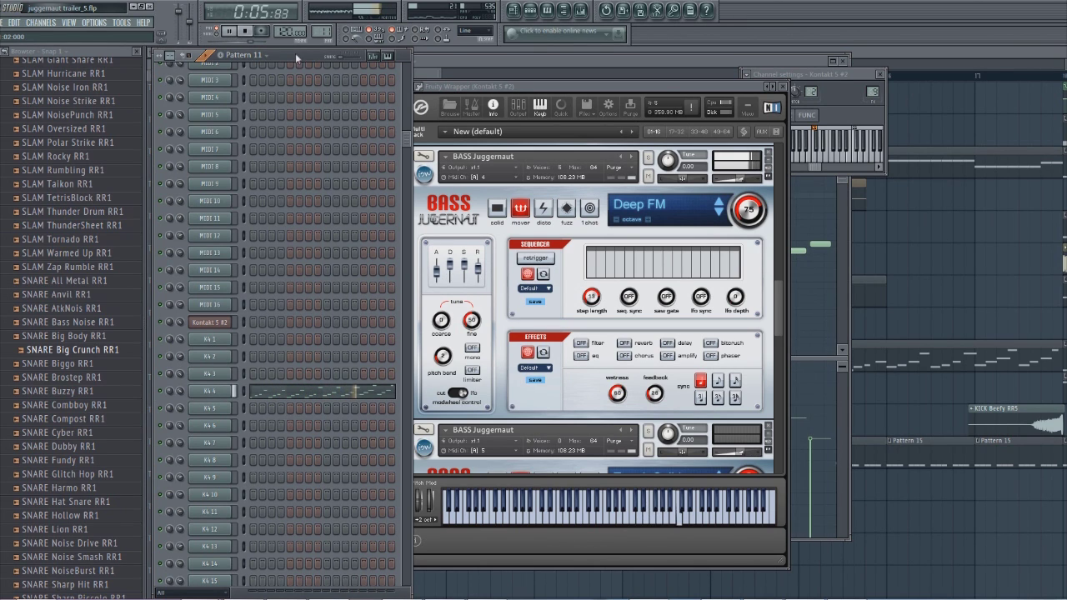
Step: Turn the Deep FM patch's eq, reverb and delay back on, and play and stop Pattern 11
{"action": "left_click", "coordinate": [591, 356]}
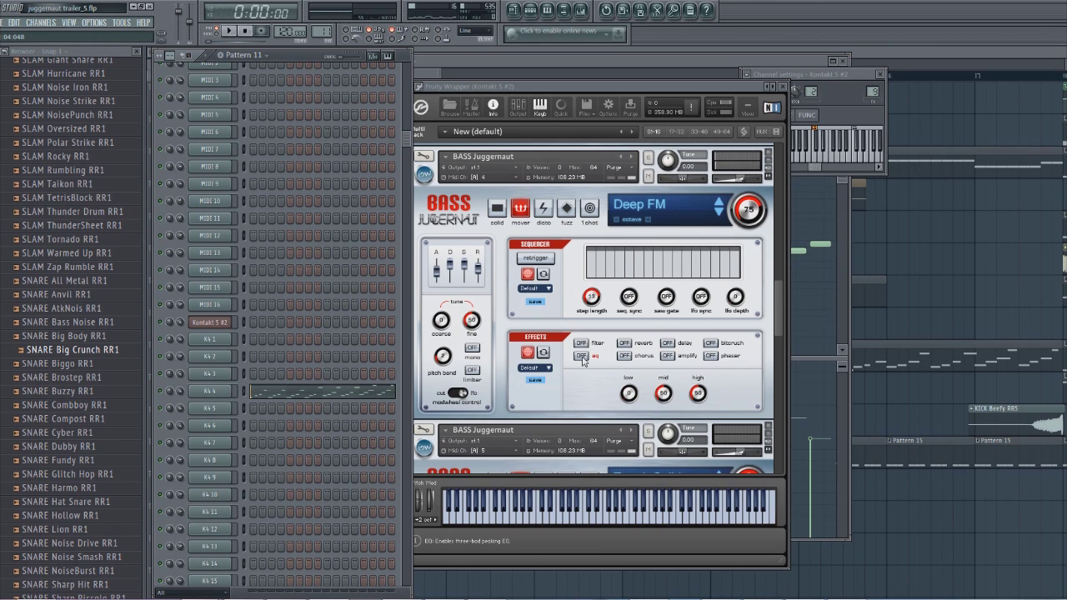
{"action": "left_click", "coordinate": [623, 344]}
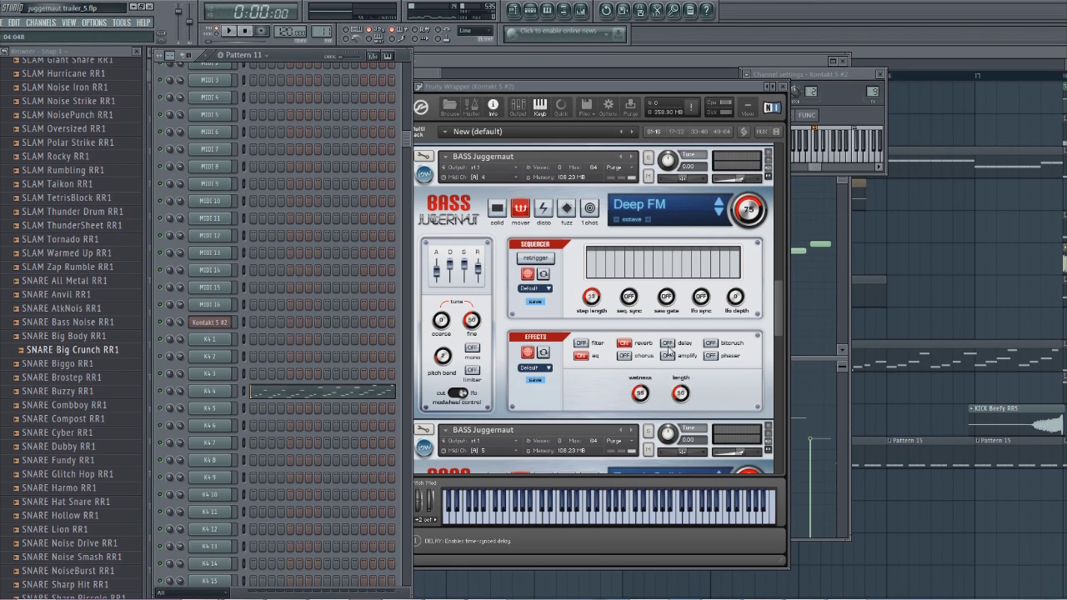
{"action": "left_click", "coordinate": [666, 343]}
{"action": "key", "text": "space"}
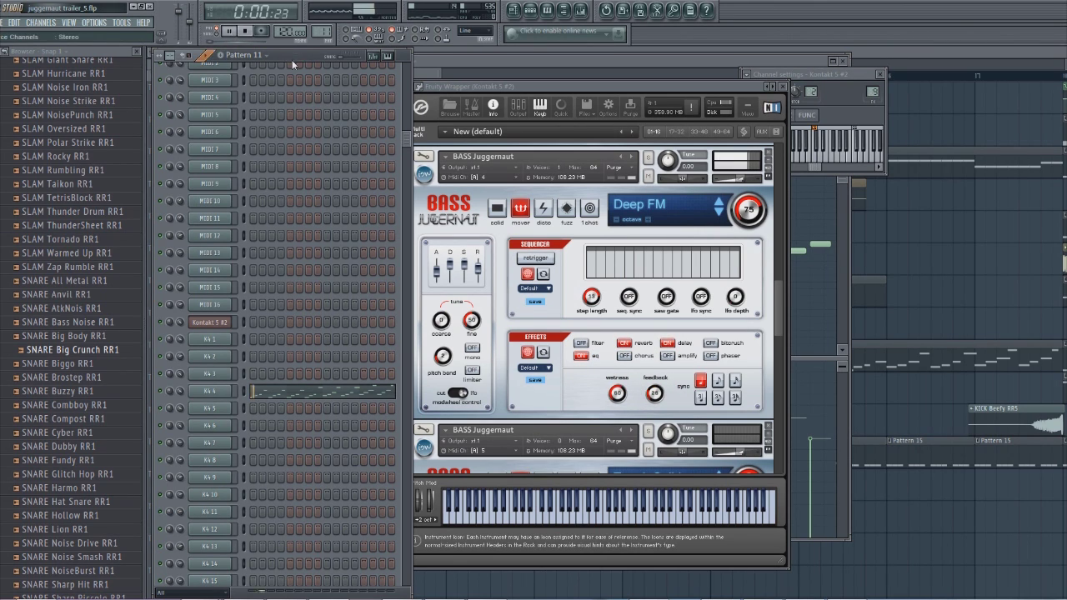
{"action": "key", "text": "space"}
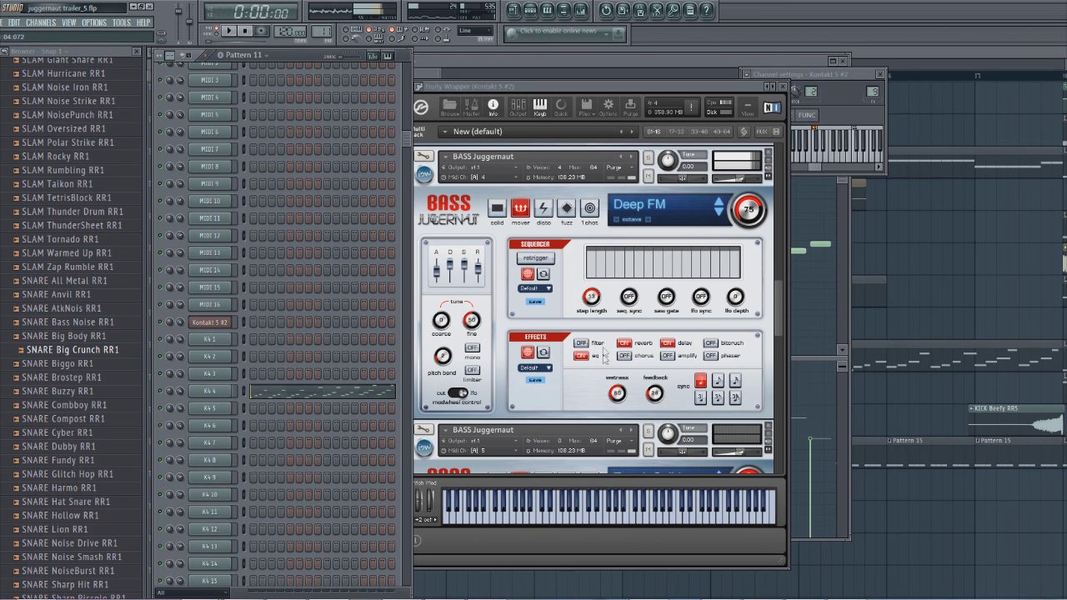
Step: Turn the Deep FM patch's filter back on, play Pattern 11 with all its effects, and stop in the playlist
{"action": "left_click", "coordinate": [595, 343]}
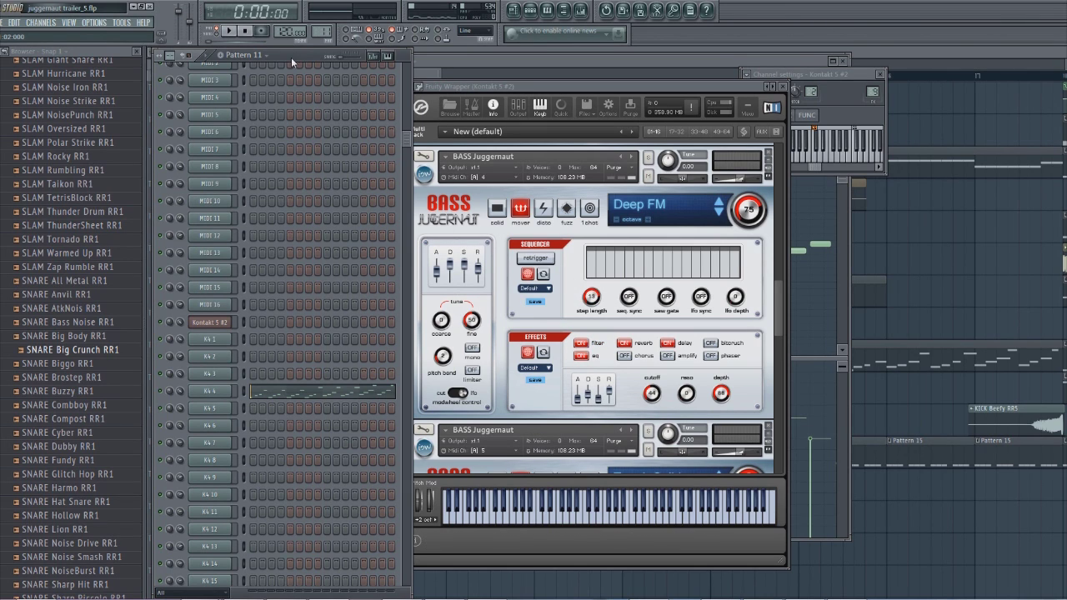
{"action": "key", "text": "space"}
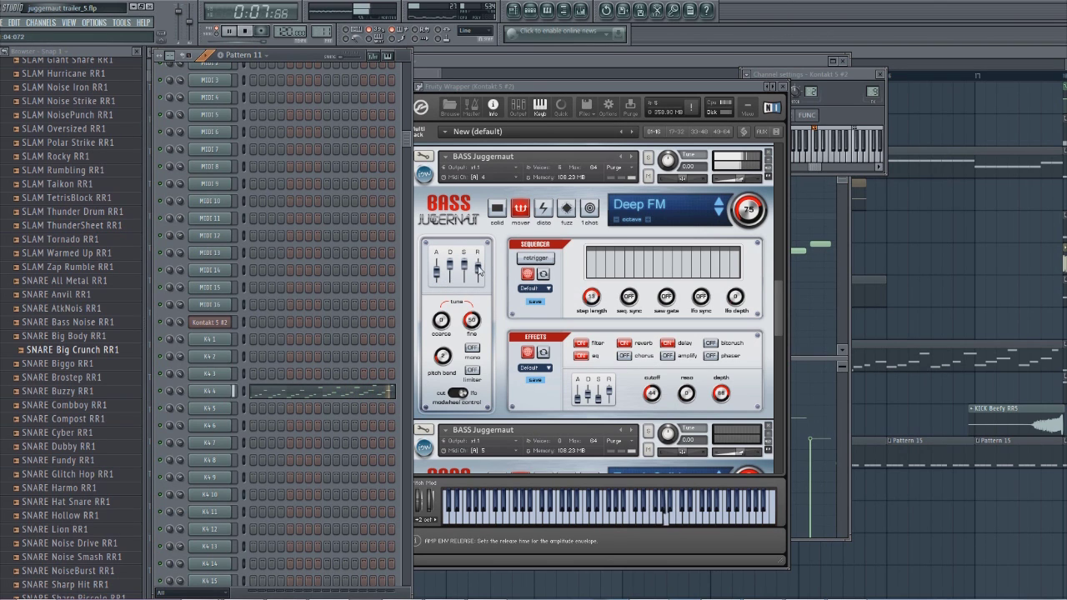
{"action": "key", "text": "F5"}
{"action": "key", "text": "space"}
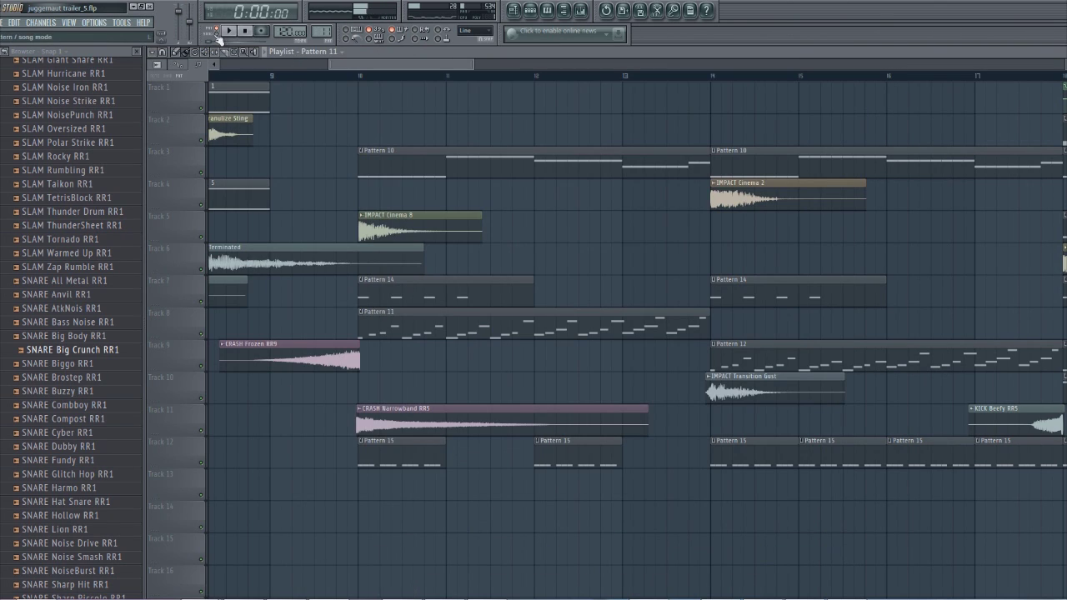
Step: Play the arrangement in song mode from bar 10 into the section starting at bar 14, and stop playback
{"action": "left_click", "coordinate": [360, 78]}
{"action": "key", "text": "space"}
{"action": "key", "text": "F5"}
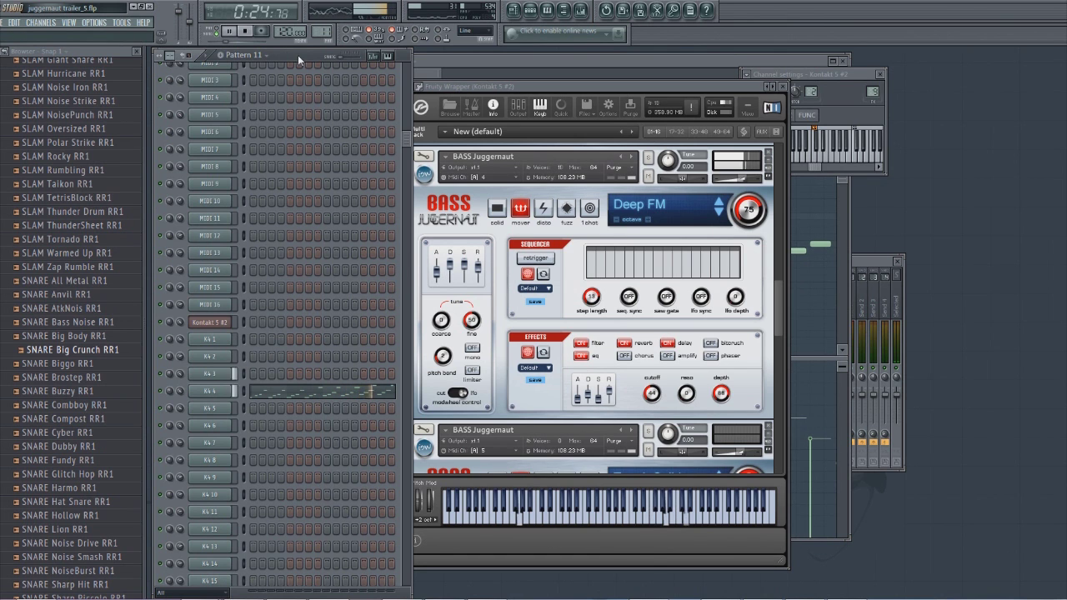
{"action": "key", "text": "F5"}
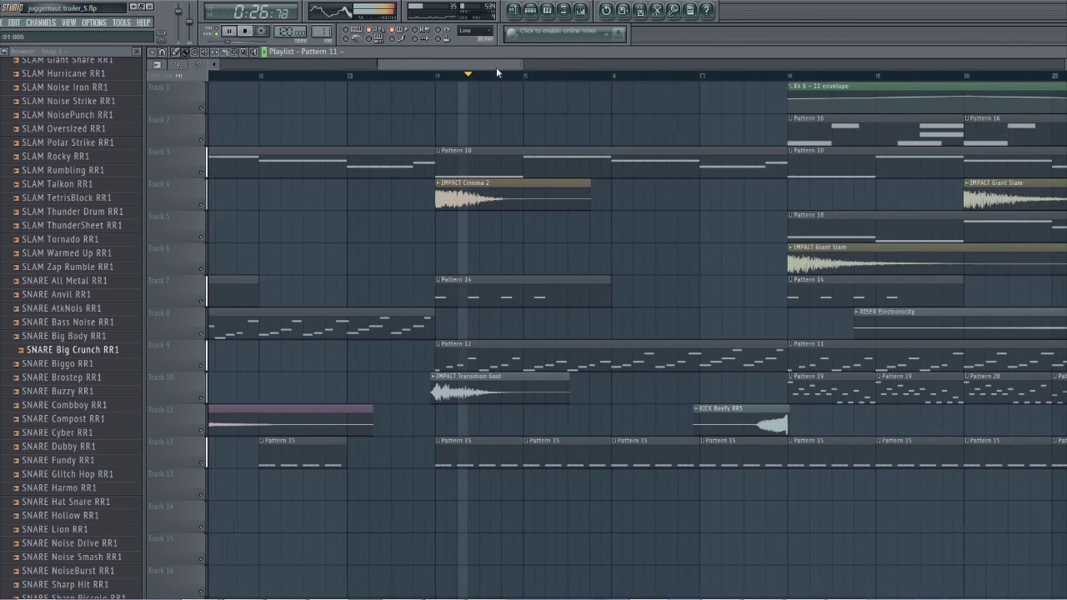
{"action": "key", "text": "space"}
Step: Solo Track 10, play the IMPACT Transition Gust clip from just before bar 14, and examine how its waveform lines up with the bar
{"action": "left_click", "coordinate": [204, 399]}
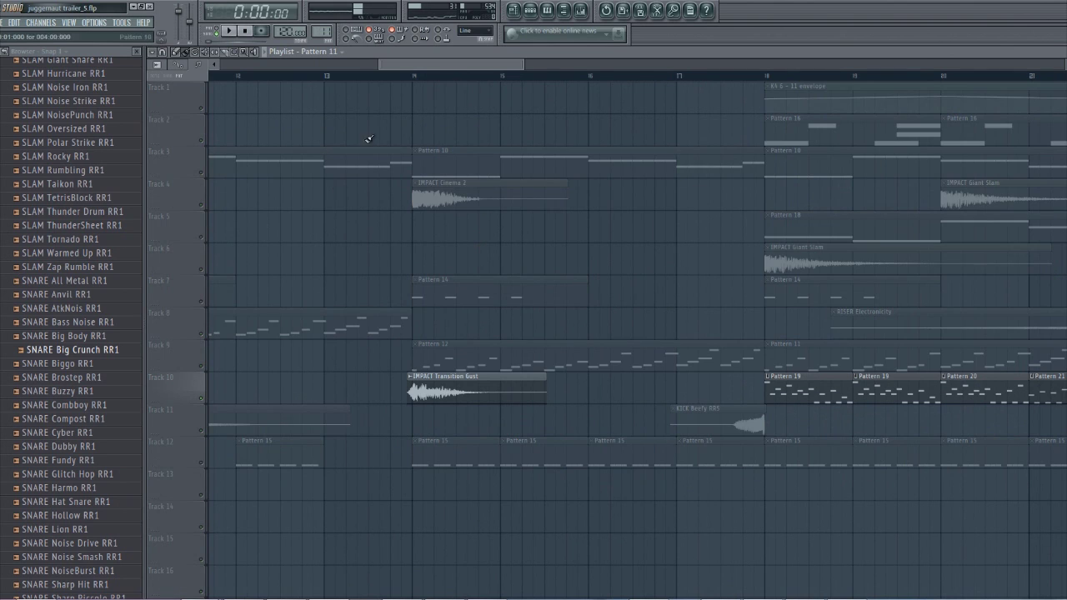
{"action": "left_click", "coordinate": [397, 77]}
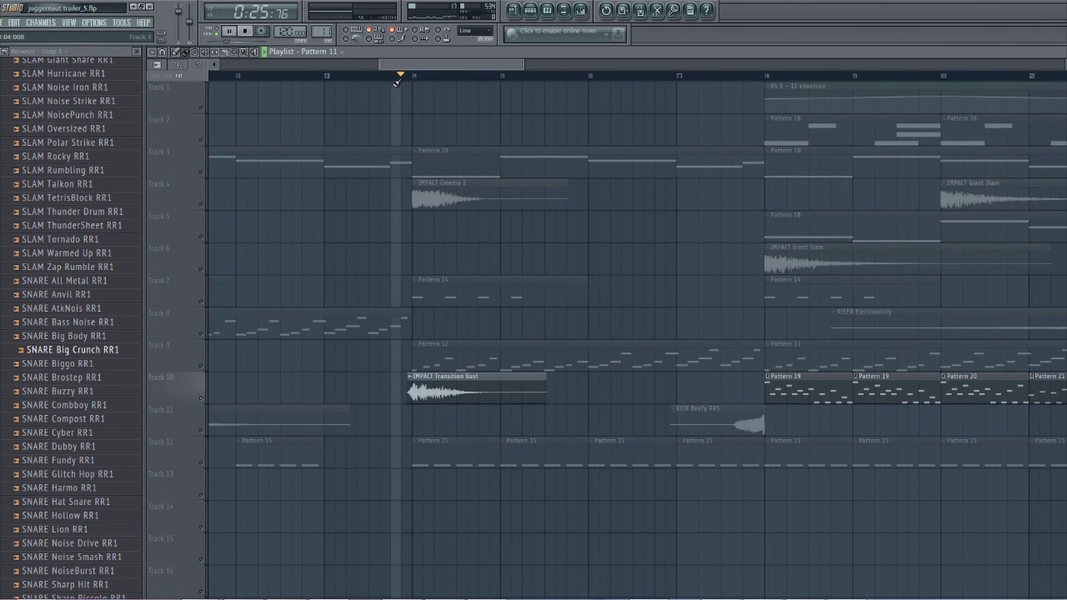
{"action": "key", "text": "space"}
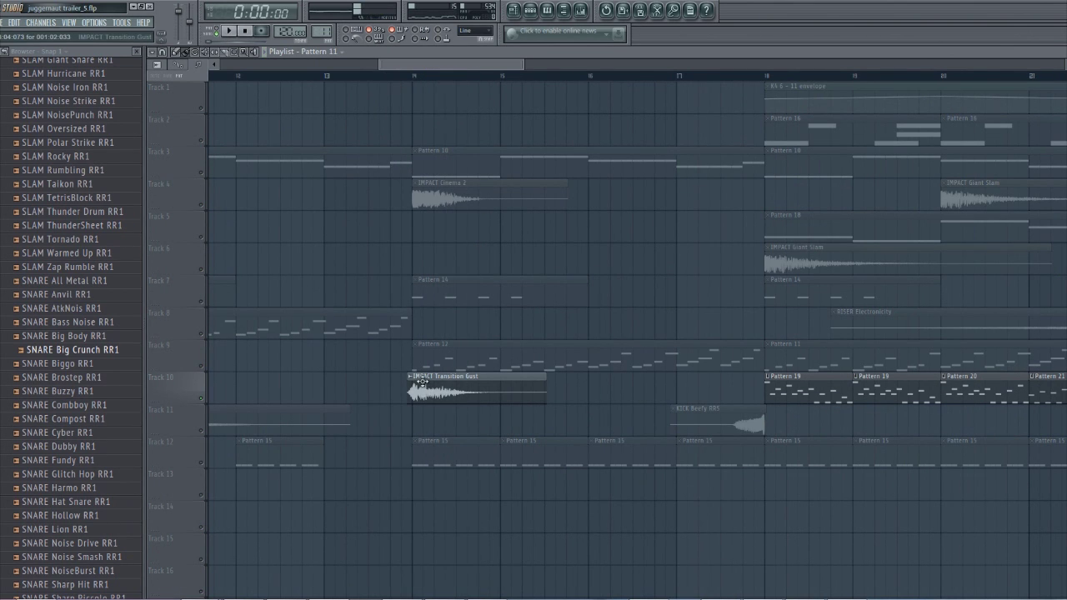
{"action": "scroll", "coordinate": [421, 384], "scroll_direction": "up", "scroll_amount": 4}
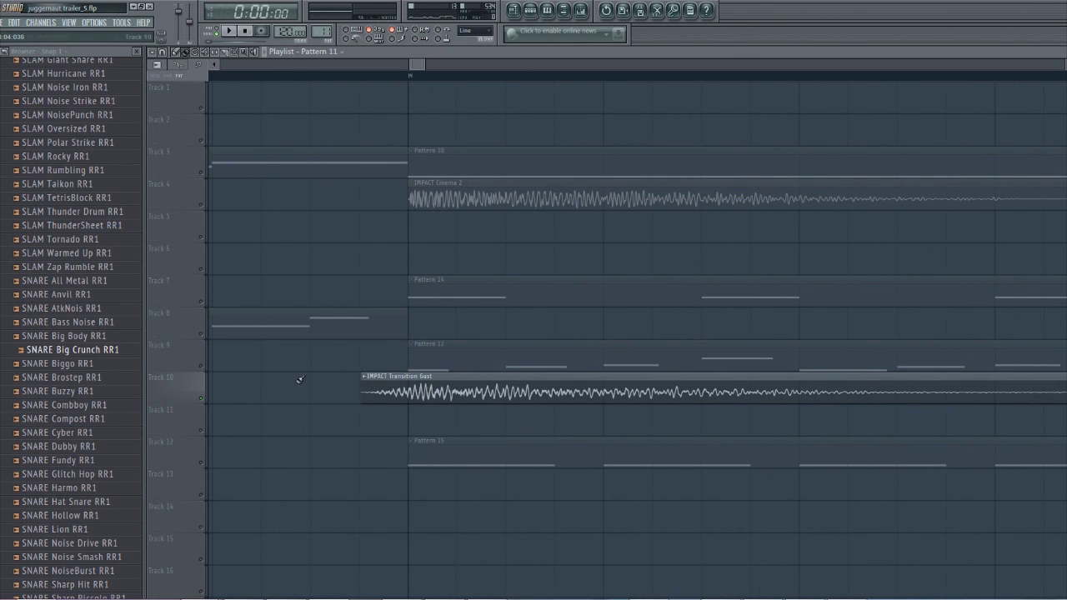
{"action": "scroll", "coordinate": [481, 388], "scroll_direction": "down", "scroll_amount": 6}
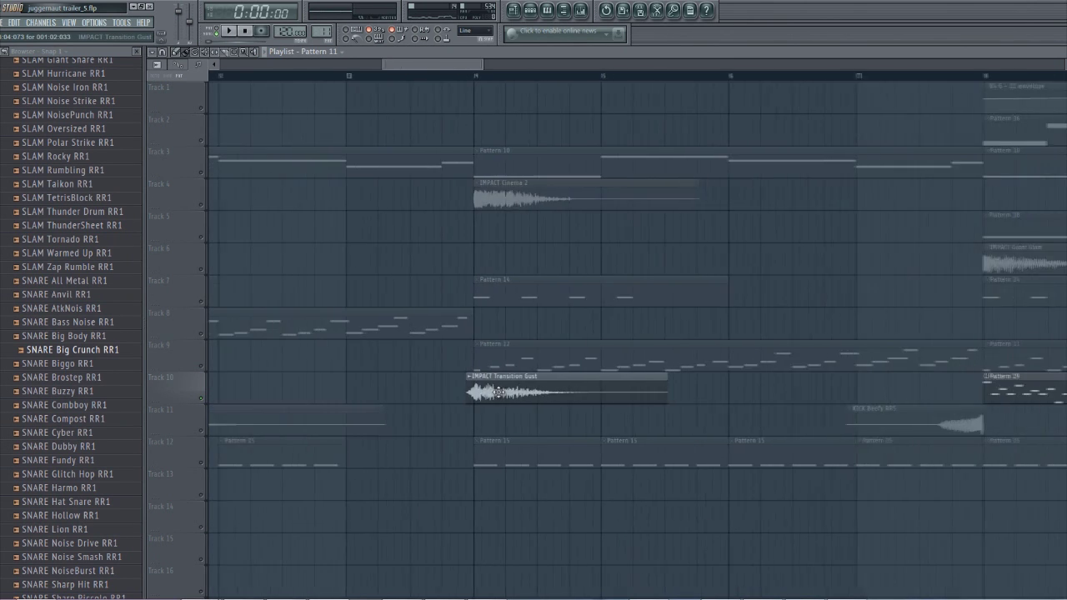
Step: Unsolo Track 10, move the playhead to bar 18, and play and stop the full arrangement from there
{"action": "left_click", "coordinate": [514, 119]}
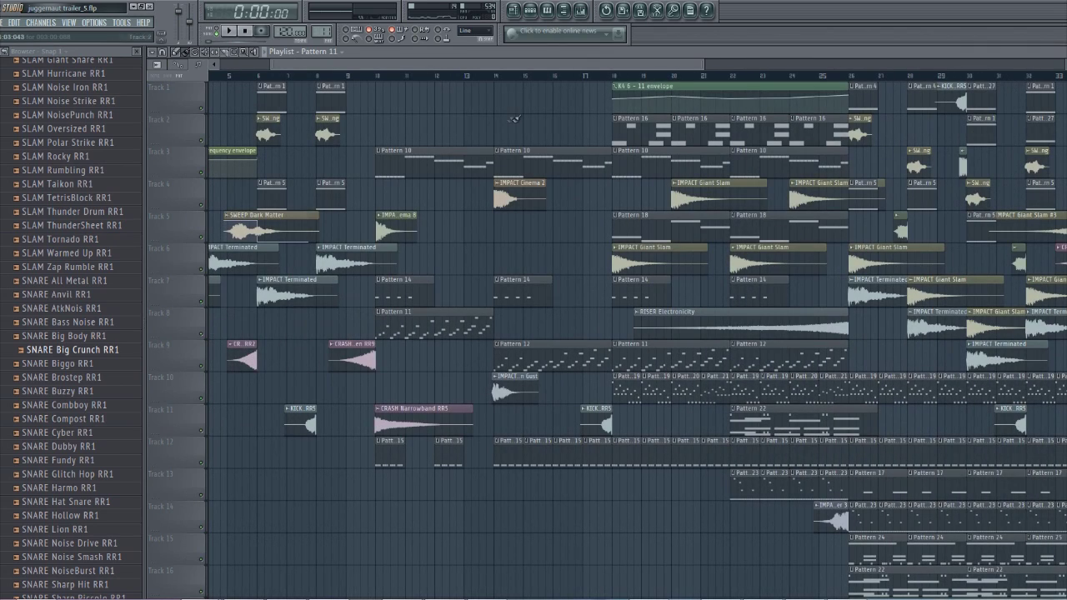
{"action": "left_click", "coordinate": [617, 79]}
{"action": "scroll", "coordinate": [593, 107], "scroll_direction": "up", "scroll_amount": 4}
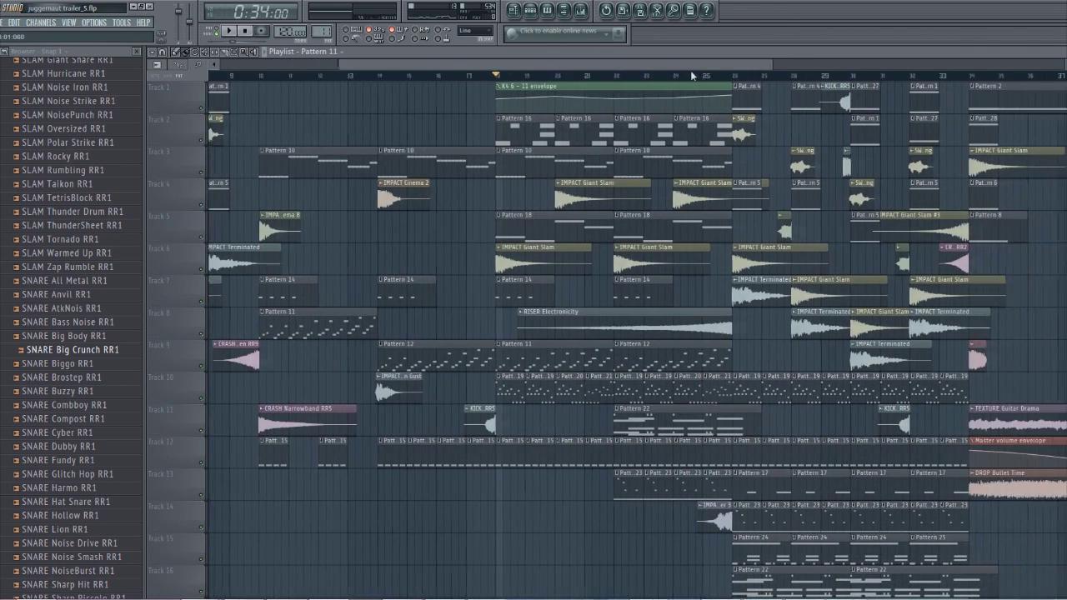
{"action": "key", "text": "space"}
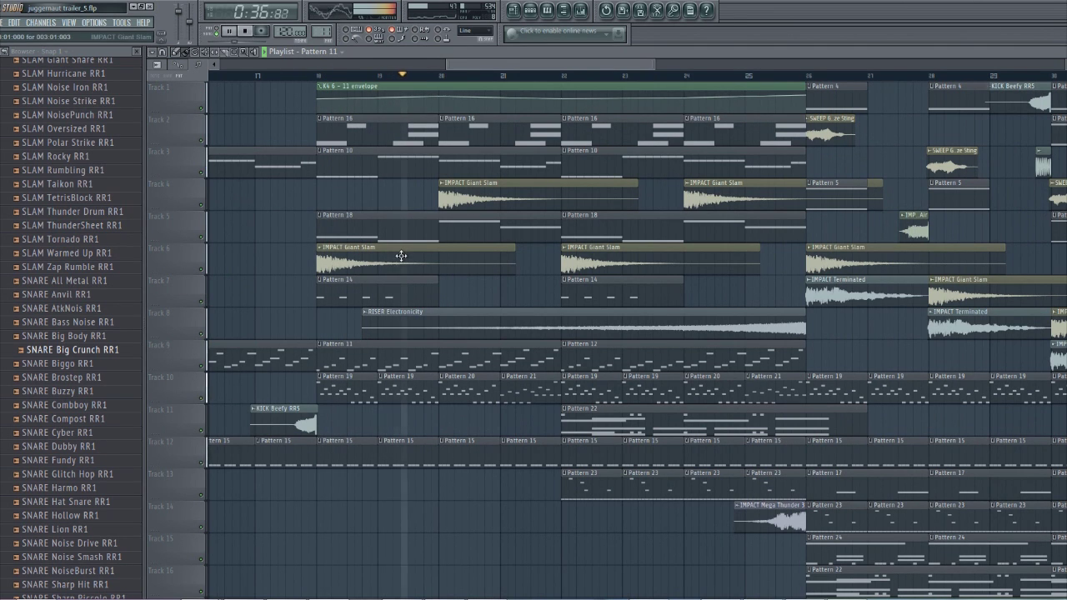
{"action": "key", "text": "space"}
Step: Solo Track 10, open Pattern 19 in the piano roll, and play and stop it in pattern mode
{"action": "right_click", "coordinate": [201, 400]}
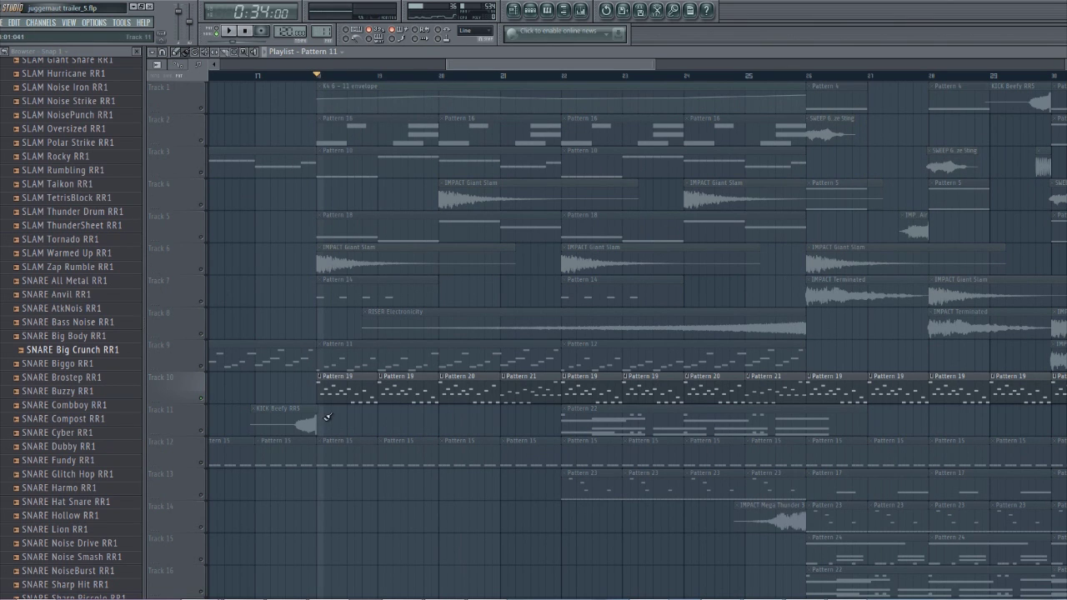
{"action": "double_click", "coordinate": [333, 398]}
{"action": "left_click", "coordinate": [221, 33]}
{"action": "left_click_drag", "start_coordinate": [485, 60], "coordinate": [705, 81]}
{"action": "key", "text": "space"}
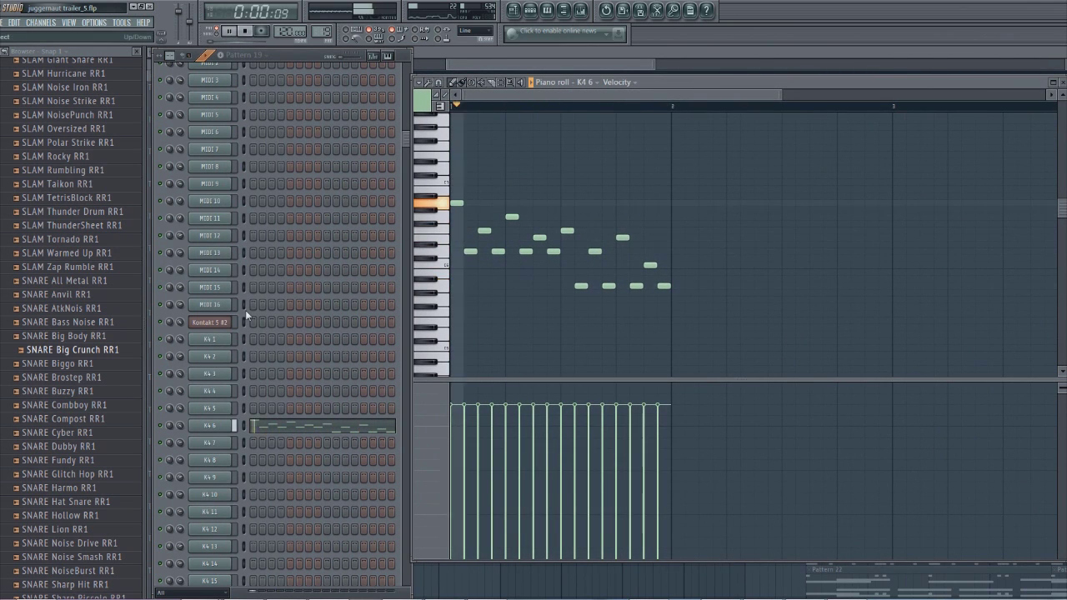
{"action": "key", "text": "space"}
Step: Show the Mega BP patch in Kontakt 5 #2, and play and stop Pattern 19 with its effects on
{"action": "left_click", "coordinate": [221, 323]}
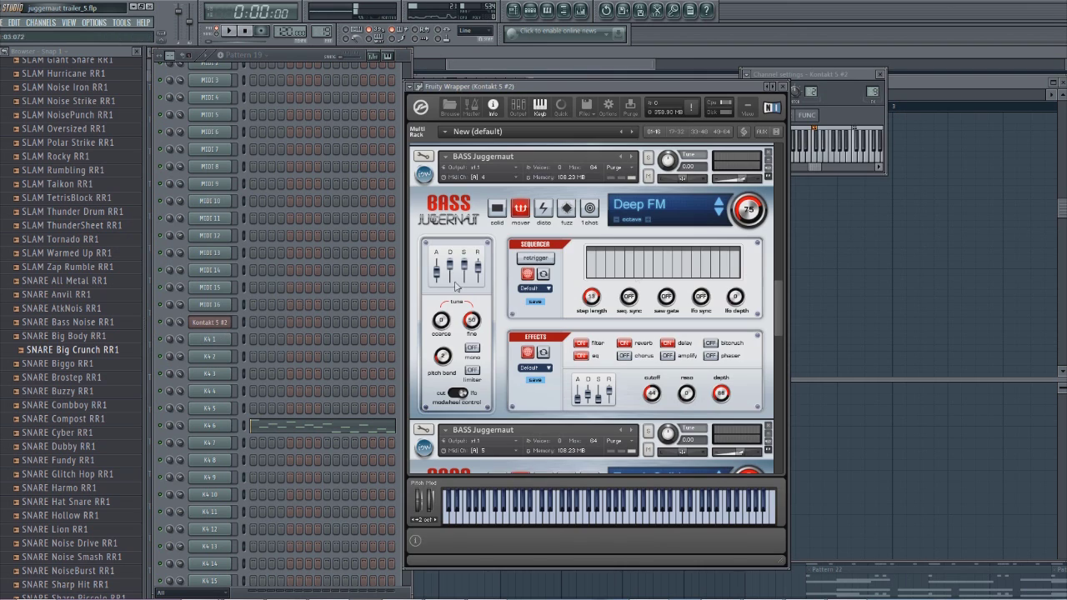
{"action": "left_click_drag", "start_coordinate": [780, 315], "coordinate": [784, 397]}
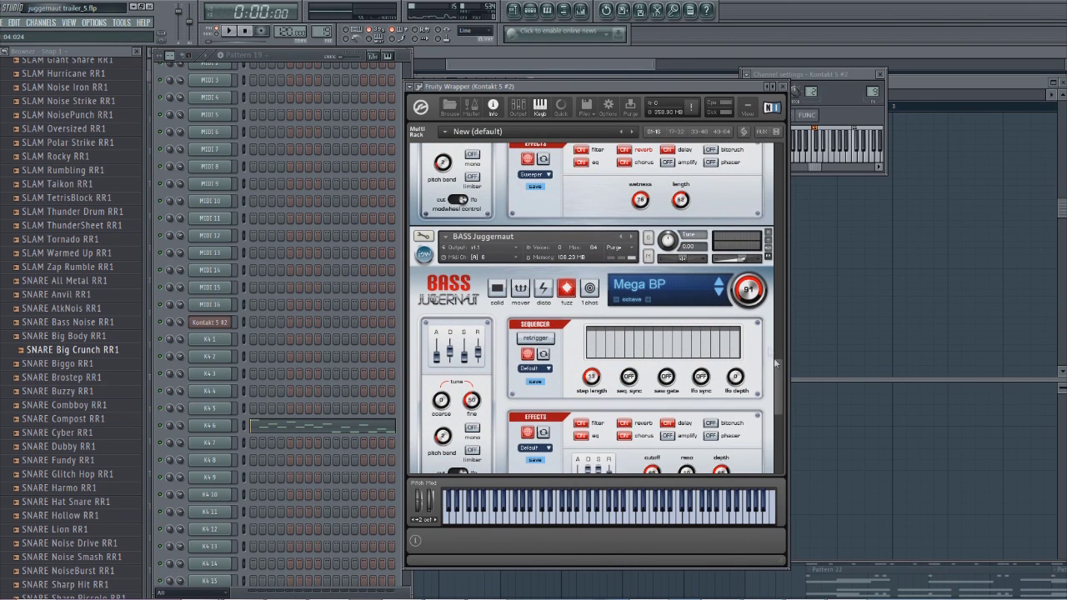
{"action": "left_click_drag", "start_coordinate": [780, 371], "coordinate": [782, 396]}
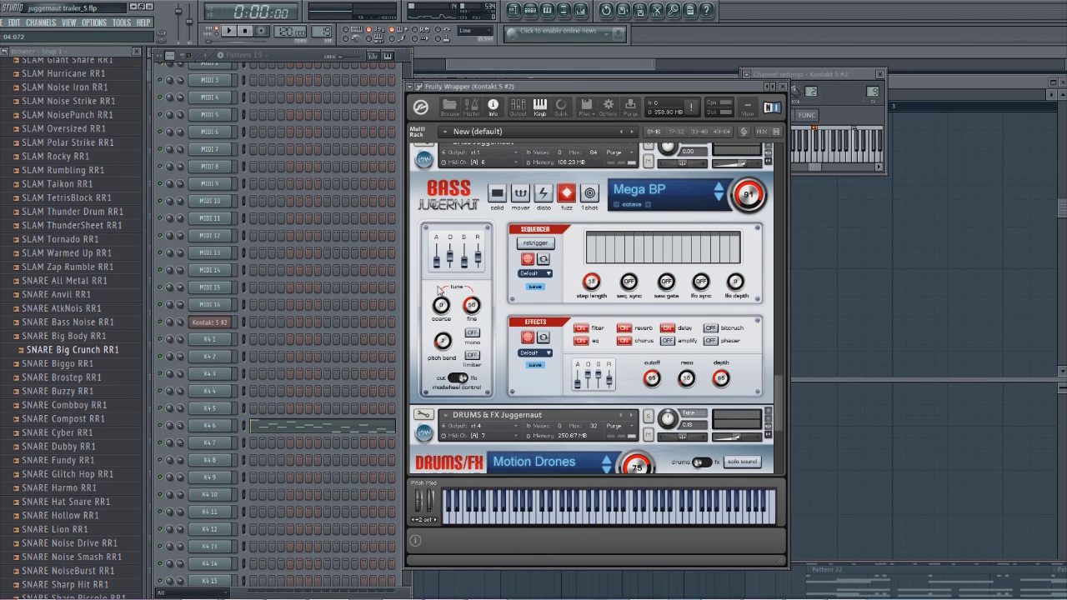
{"action": "left_click", "coordinate": [289, 57]}
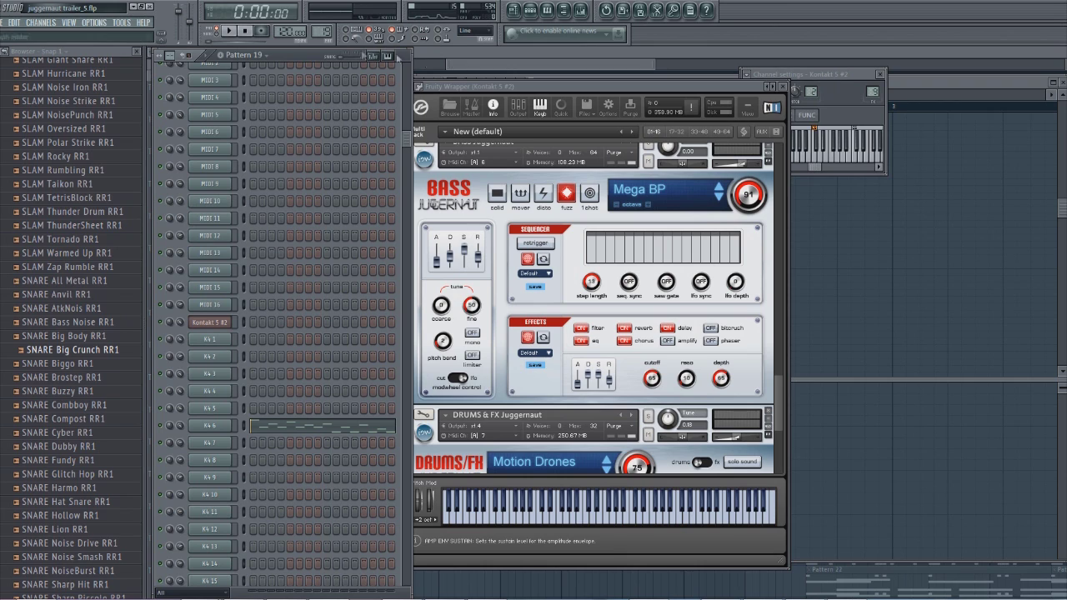
{"action": "key", "text": "space"}
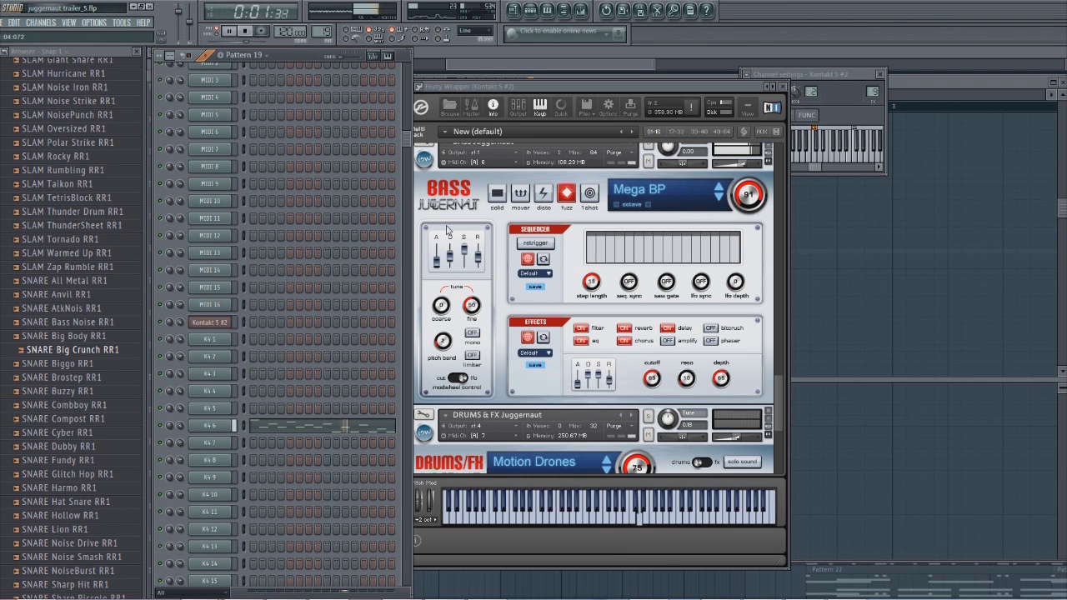
{"action": "key", "text": "space"}
Step: Turn off all the Mega BP patch's effects, play Pattern 19 dry, turn only the eq back on, and stop
{"action": "left_click", "coordinate": [627, 328]}
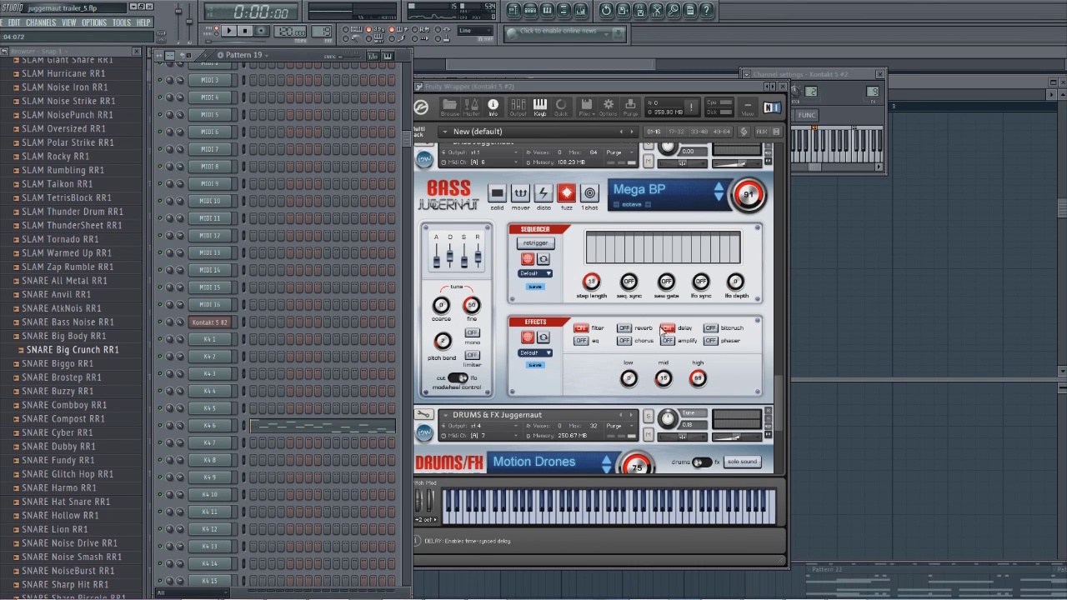
{"action": "left_click", "coordinate": [601, 330]}
{"action": "key", "text": "space"}
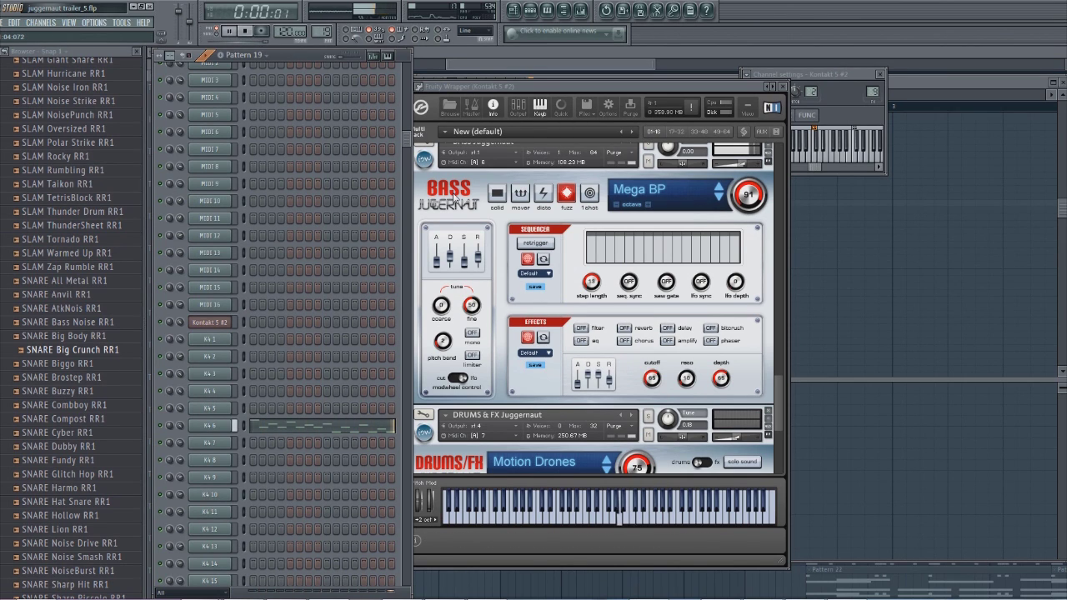
{"action": "left_click", "coordinate": [581, 340]}
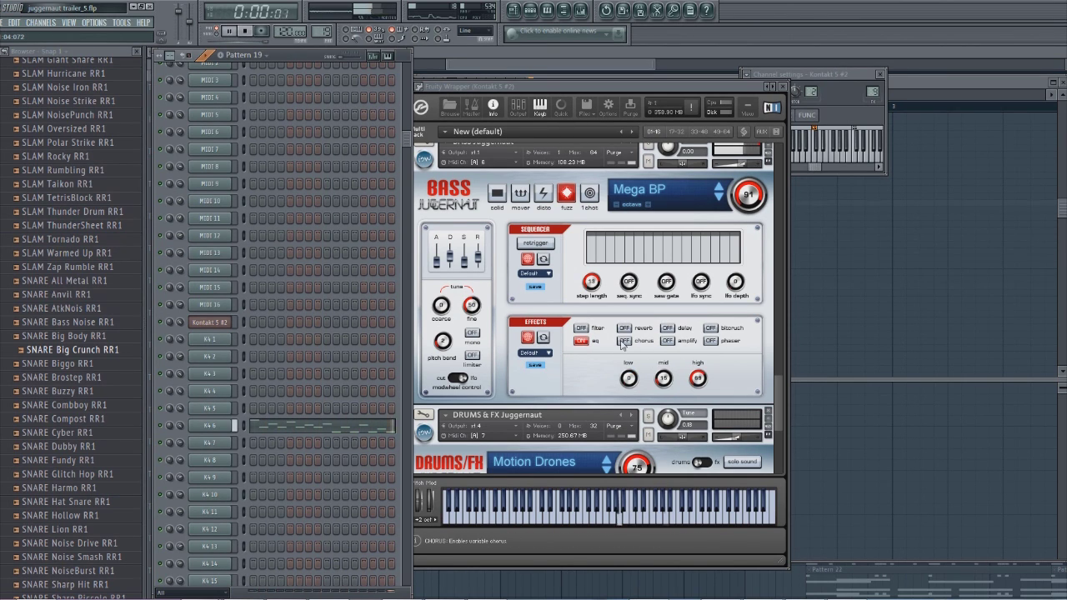
{"action": "key", "text": "space"}
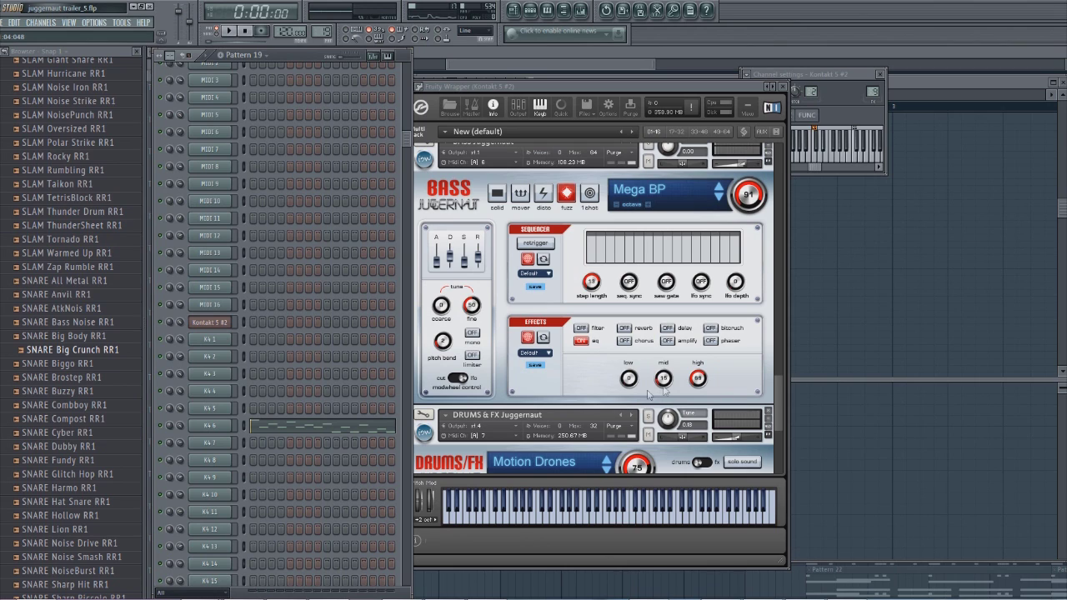
Step: Turn the Mega BP patch's reverb, delay, chorus and filter back on, and play and stop Pattern 19
{"action": "left_click", "coordinate": [623, 329]}
{"action": "left_click", "coordinate": [666, 328]}
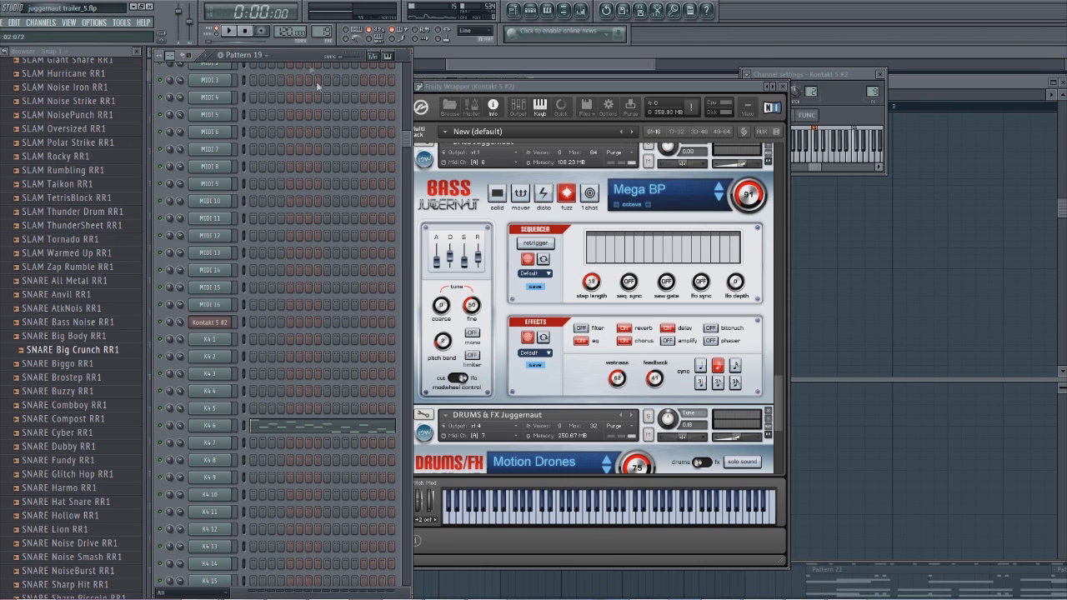
{"action": "left_click", "coordinate": [598, 329]}
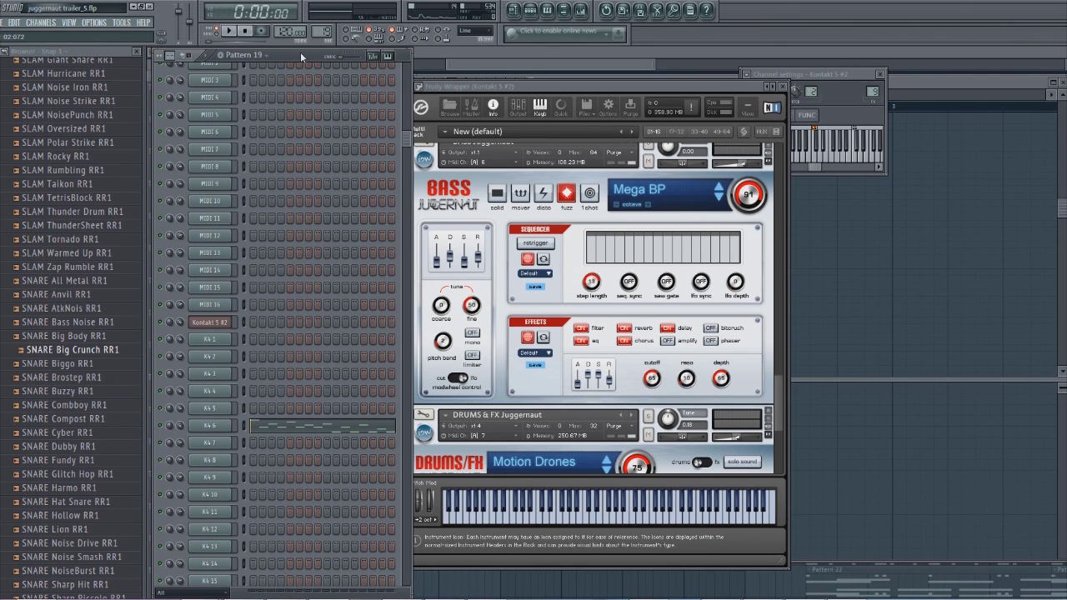
{"action": "key", "text": "space"}
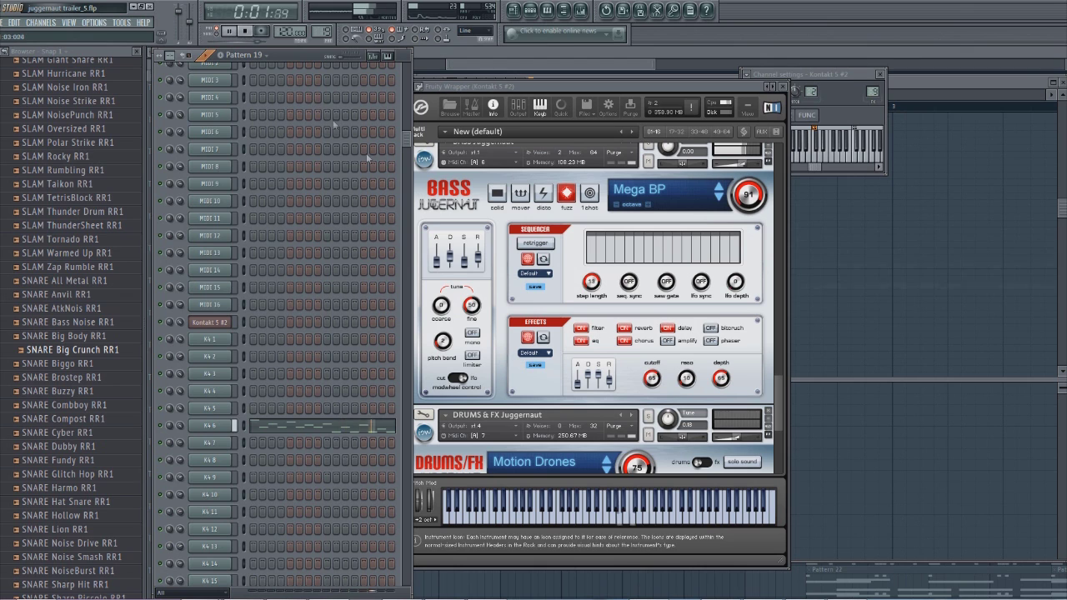
{"action": "key", "text": "space"}
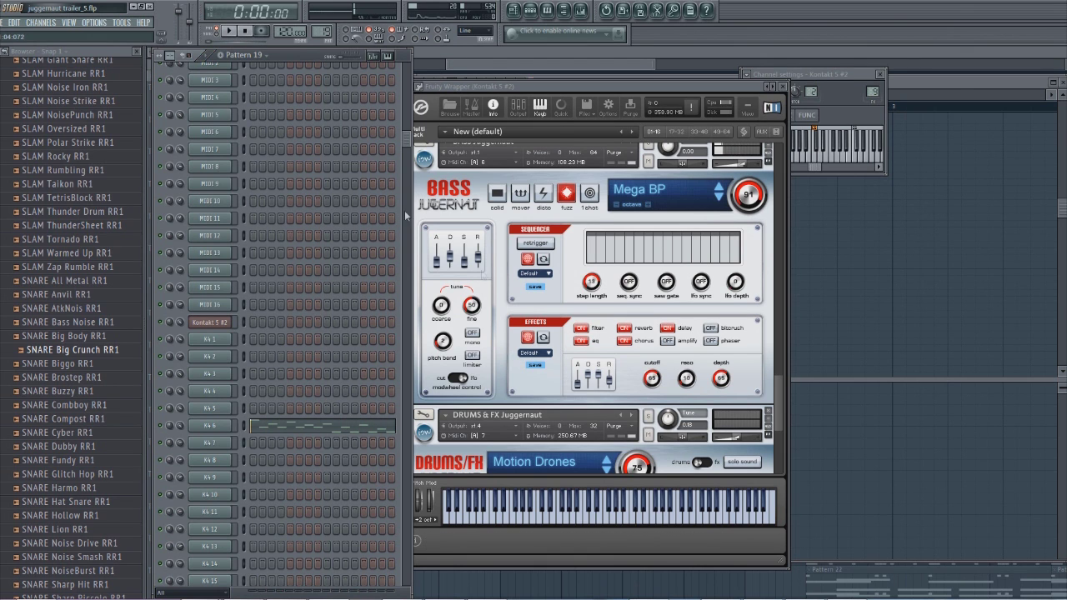
Step: Enable Track 1's K4 6 envelope alongside Track 10, inspect the Mega BP cutoff's MIDI automation options, and play from bar 18
{"action": "key", "text": "F5"}
{"action": "left_click", "coordinate": [196, 111]}
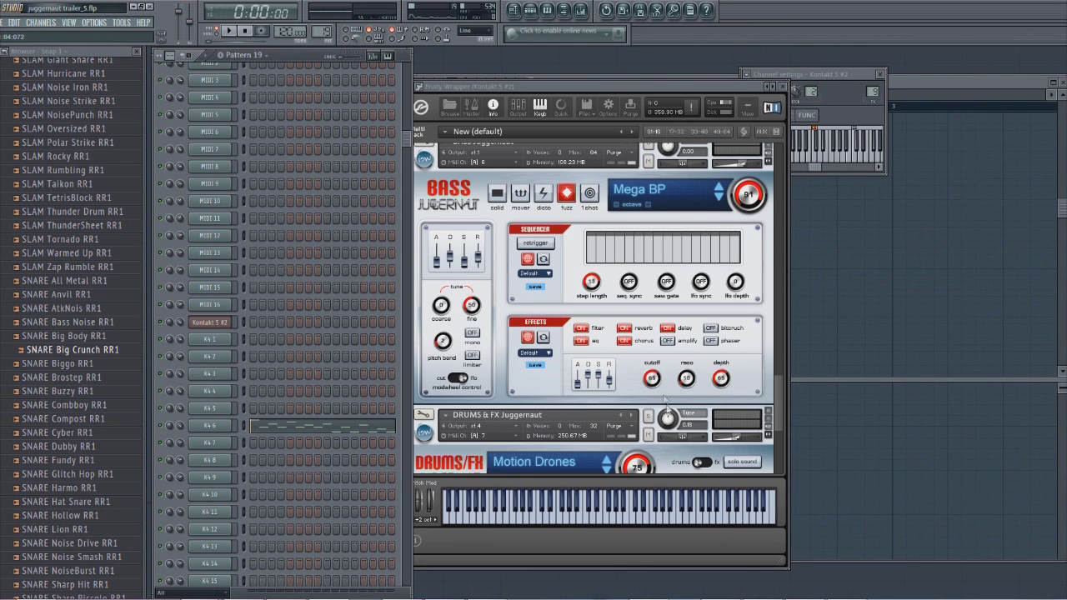
{"action": "right_click", "coordinate": [653, 378]}
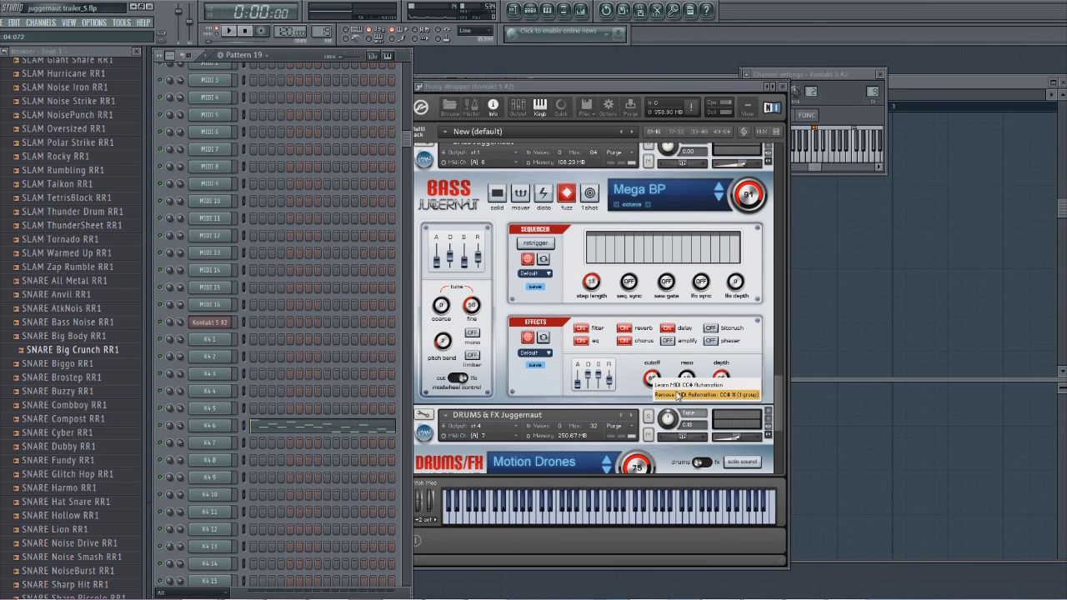
{"action": "left_click", "coordinate": [477, 92]}
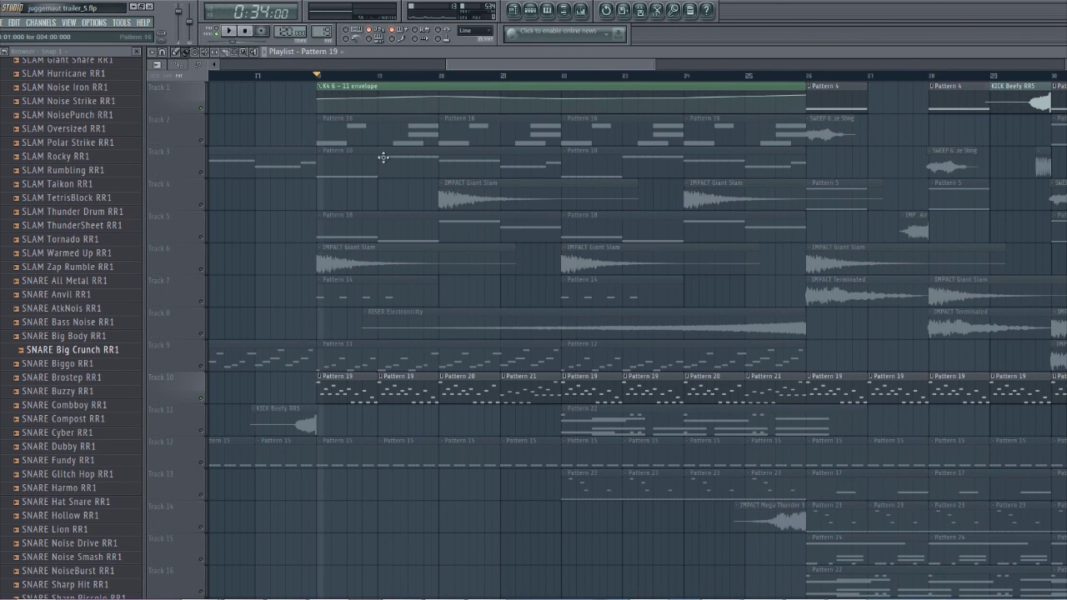
{"action": "key", "text": "space"}
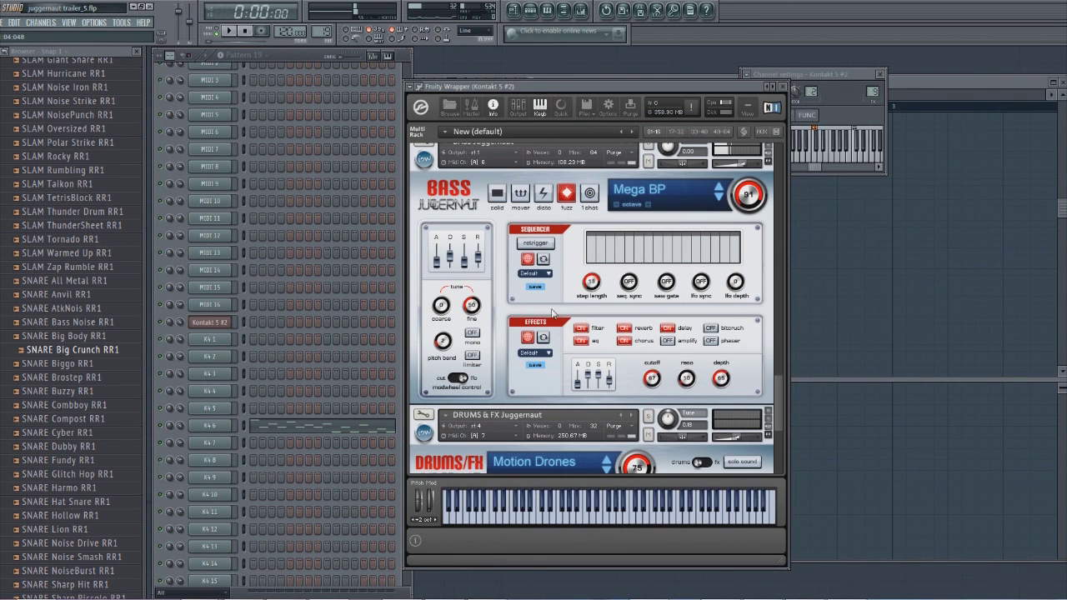
Step: Look through the Mega BP patch's effects and sequencer preset lists without choosing one, and return to the playlist
{"action": "left_click", "coordinate": [549, 354]}
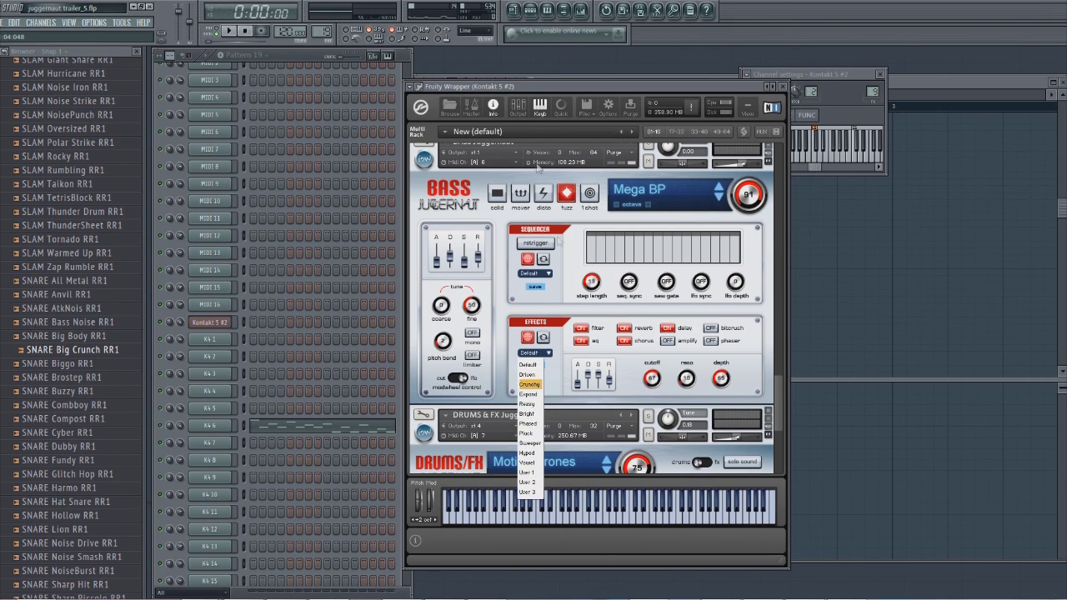
{"action": "left_click", "coordinate": [548, 276]}
{"action": "left_click", "coordinate": [549, 275]}
{"action": "left_click", "coordinate": [538, 135]}
{"action": "key", "text": "F5"}
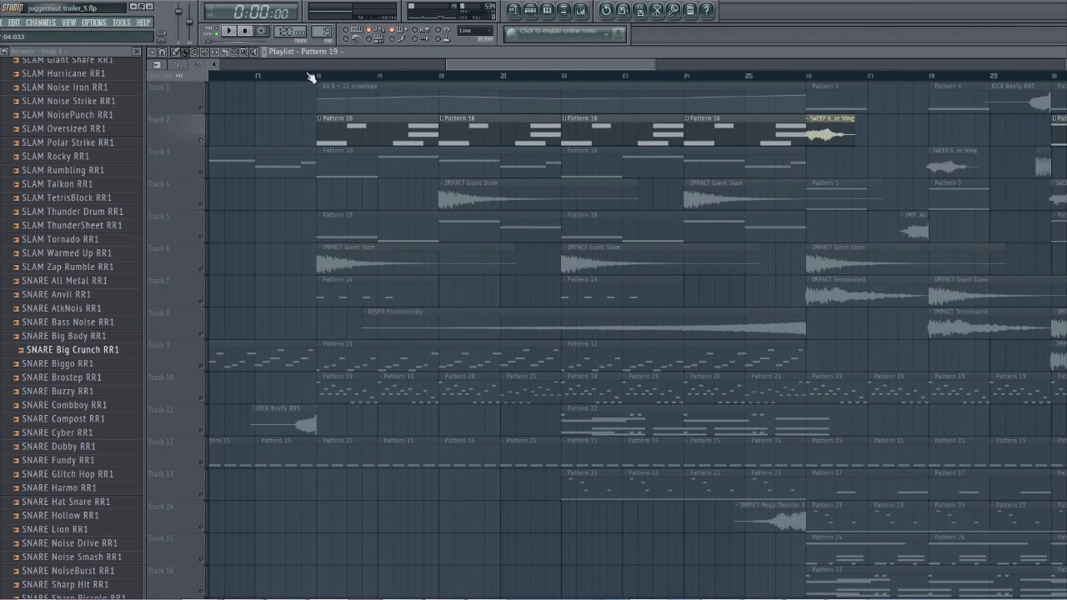
Step: Play the soloed Track 2 from bar 18, view Pattern 16's channels and MIDI 3 piano roll, and stop playback
{"action": "left_click", "coordinate": [319, 76]}
{"action": "key", "text": "space"}
{"action": "key", "text": "F6"}
{"action": "key", "text": "F7"}
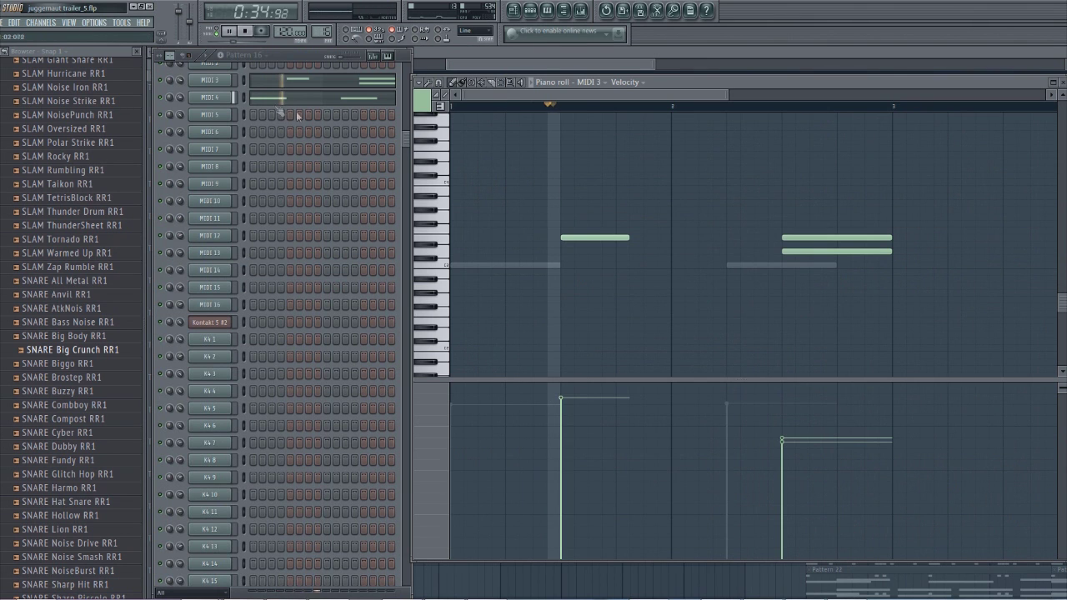
{"action": "scroll", "coordinate": [278, 161], "scroll_direction": "up", "scroll_amount": 7}
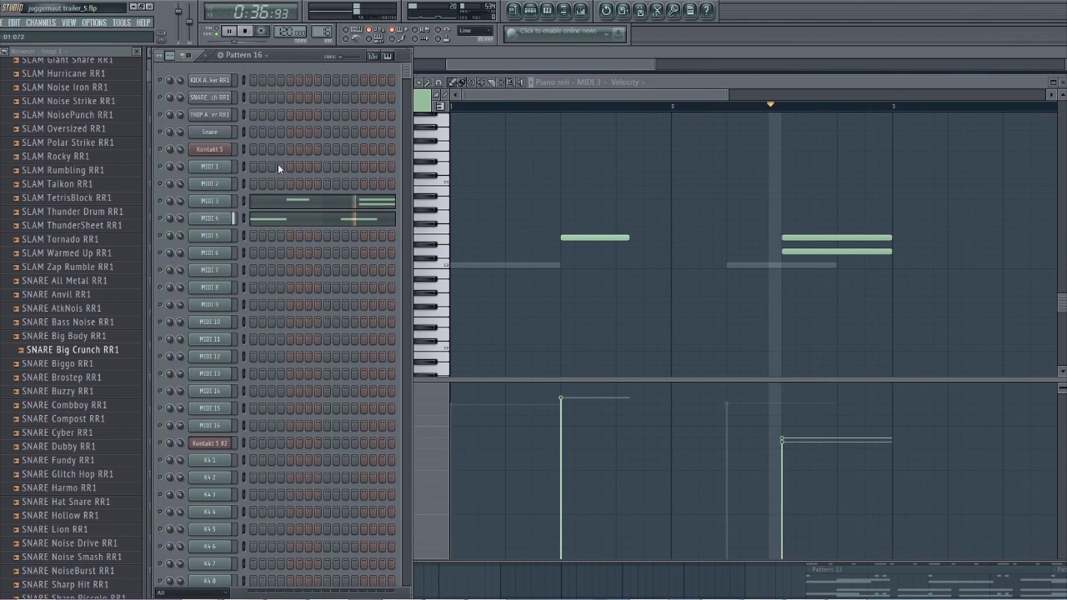
{"action": "key", "text": "space"}
Step: Open the first Kontakt 5 instance and expand the DRUMS & FX Juggernaut instrument on MIDI channel 4 to show Goa Trance
{"action": "left_click", "coordinate": [218, 150]}
{"action": "left_click_drag", "start_coordinate": [694, 216], "coordinate": [691, 246]}
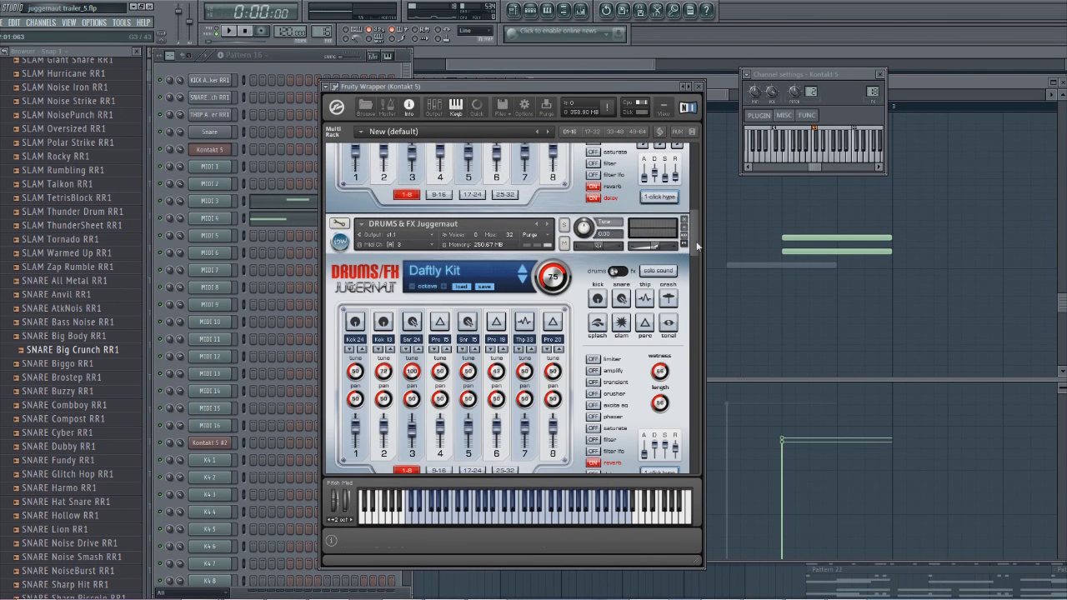
{"action": "scroll", "coordinate": [698, 238], "scroll_direction": "down", "scroll_amount": 4}
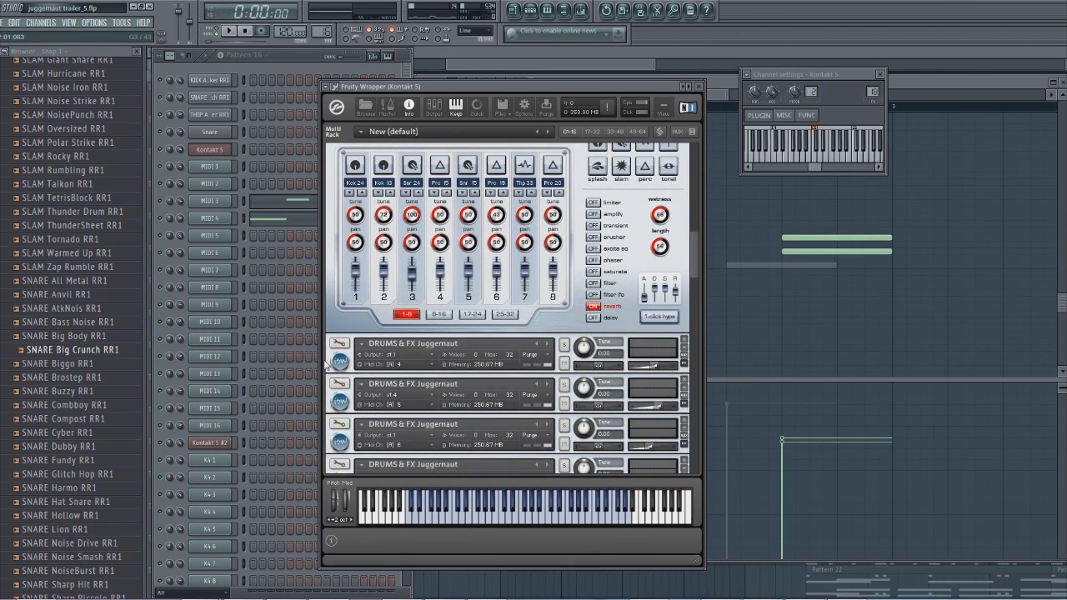
{"action": "left_click", "coordinate": [328, 364]}
{"action": "scroll", "coordinate": [694, 260], "scroll_direction": "down", "scroll_amount": 1}
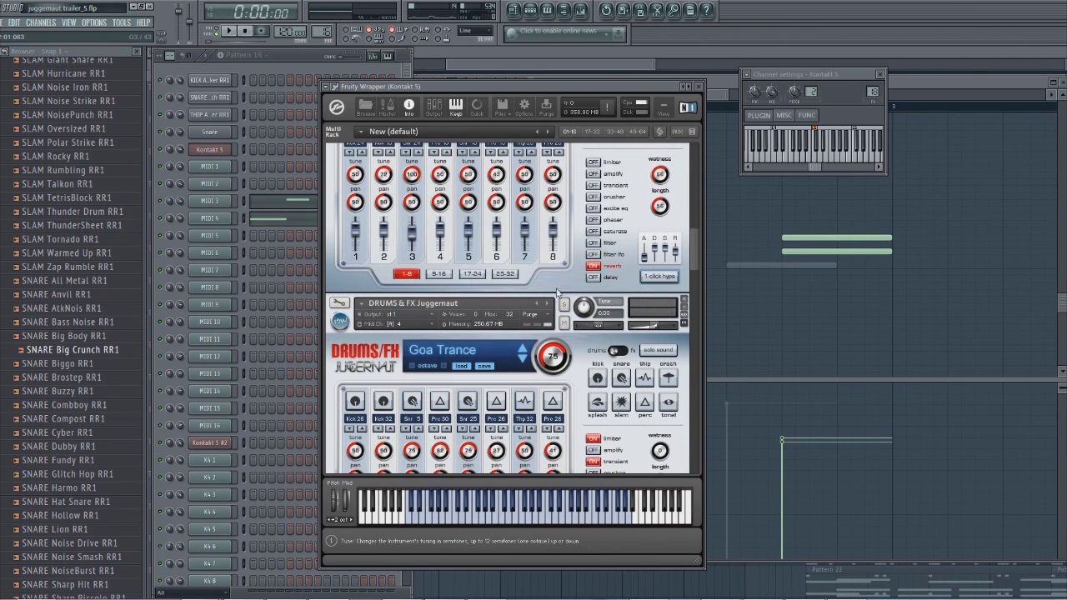
Step: Return to the playlist with all tracks enabled and play the arrangement from bar 18
{"action": "left_click", "coordinate": [300, 66]}
{"action": "key", "text": "F5"}
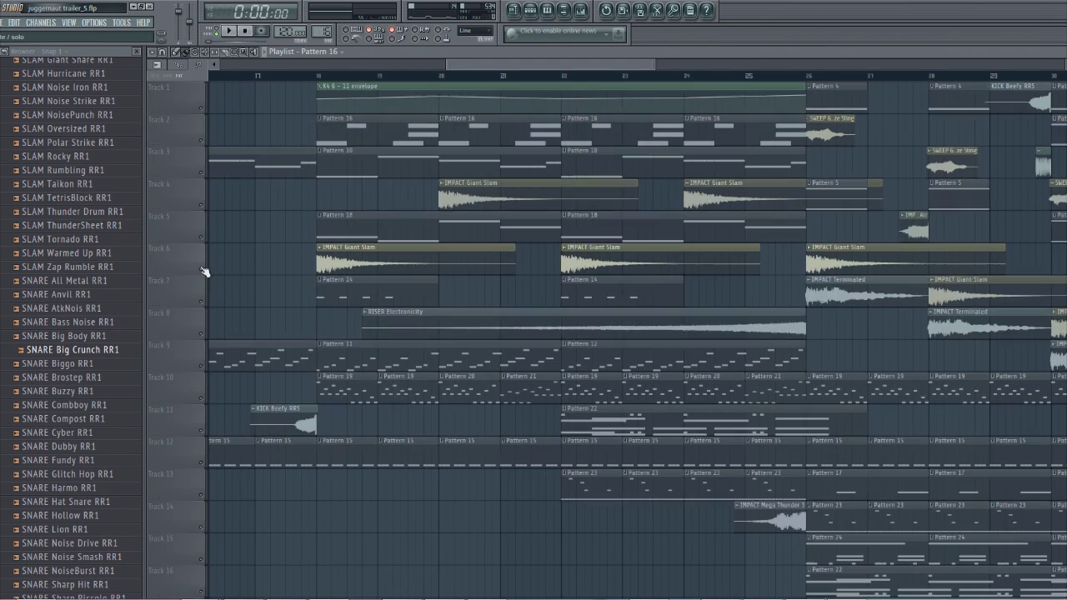
{"action": "key", "text": "space"}
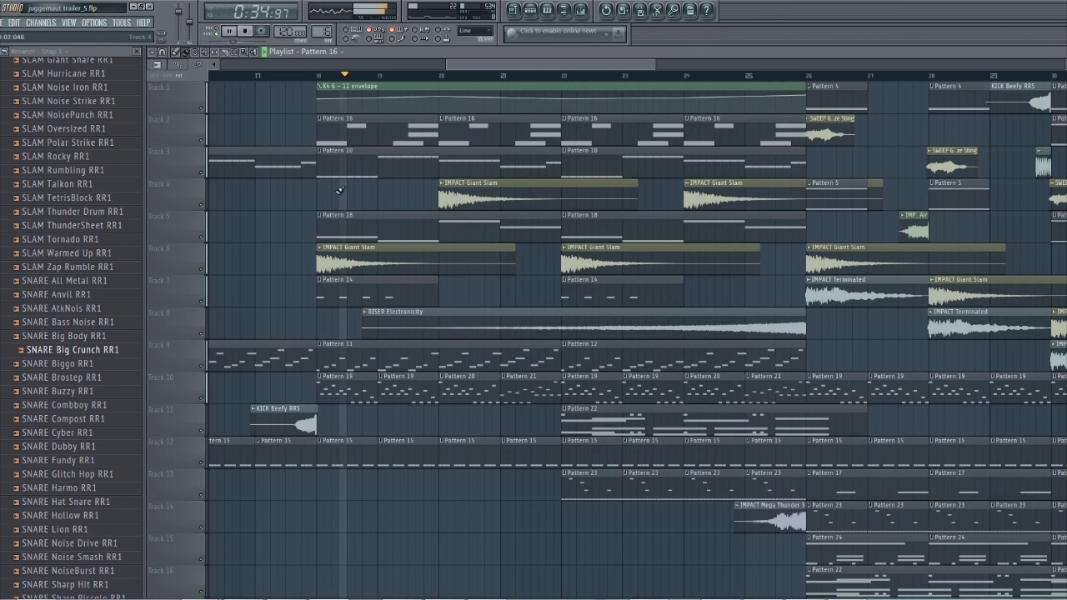
Step: Solo Track 5, open Pattern 18's K4 5 part in the piano roll, and play it in pattern mode
{"action": "double_click", "coordinate": [370, 218]}
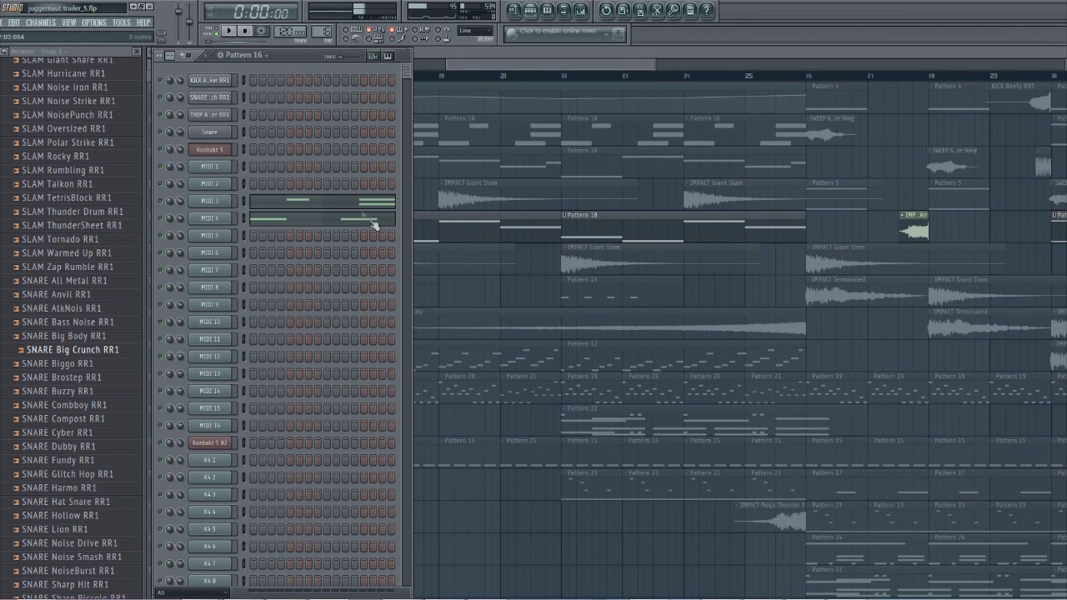
{"action": "left_click", "coordinate": [450, 240]}
{"action": "double_click", "coordinate": [450, 240]}
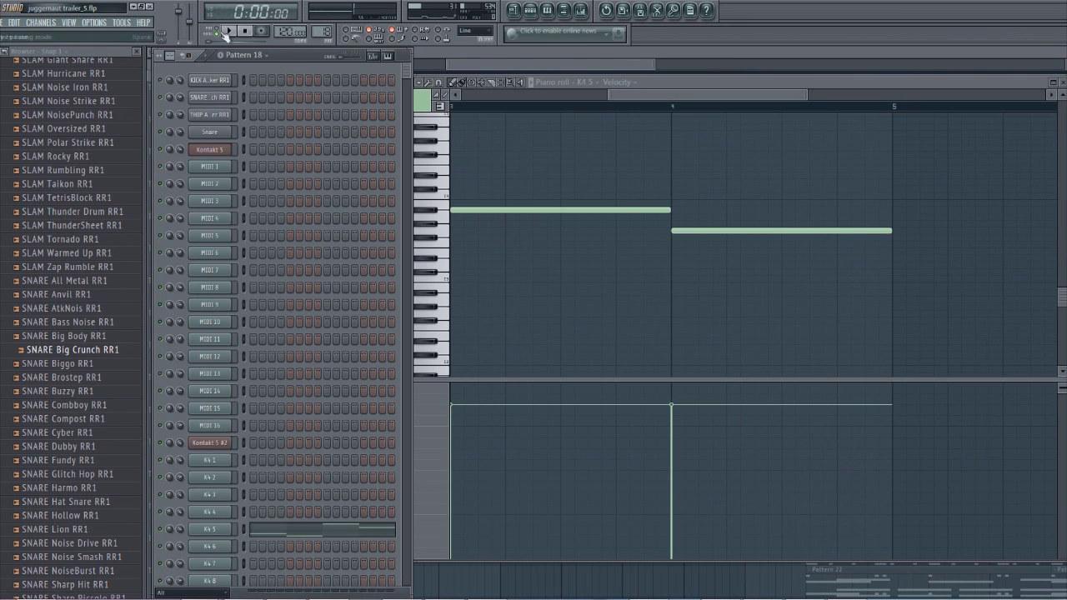
{"action": "scroll", "coordinate": [312, 133], "scroll_direction": "down", "scroll_amount": 5}
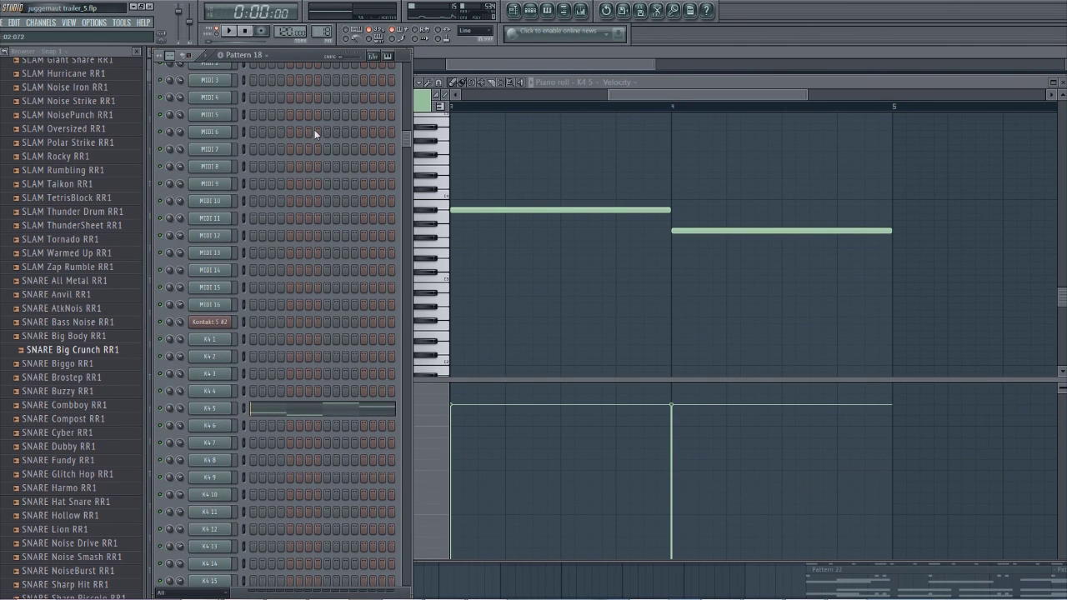
{"action": "key", "text": "space"}
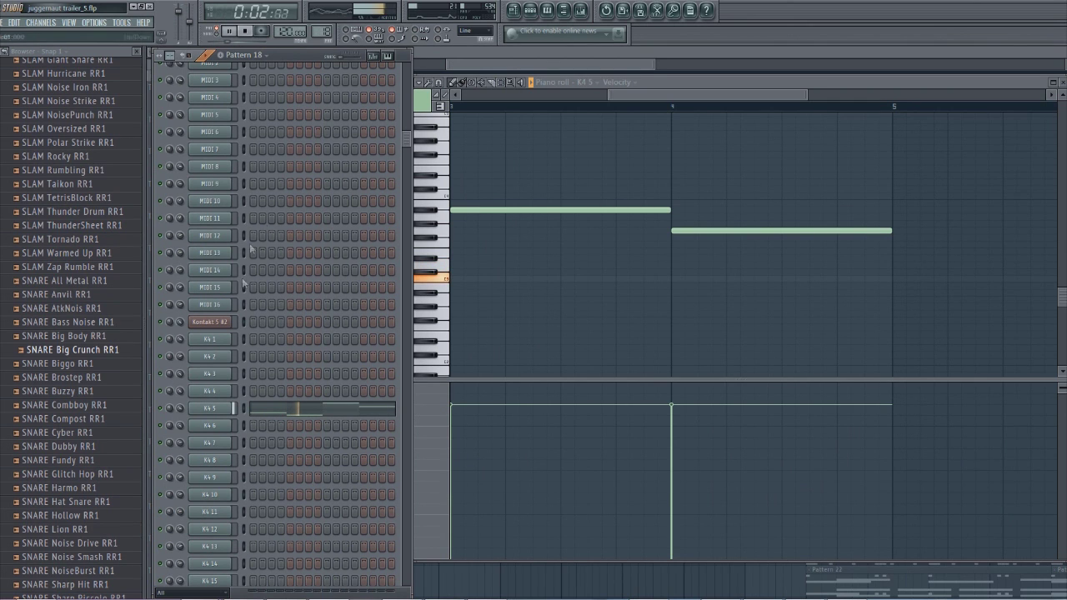
Step: Open the second Kontakt 5 instance, find the Tough Solid Juggernaut bass on MIDI channel 5, stop playback, and show its filter settings
{"action": "left_click", "coordinate": [223, 323]}
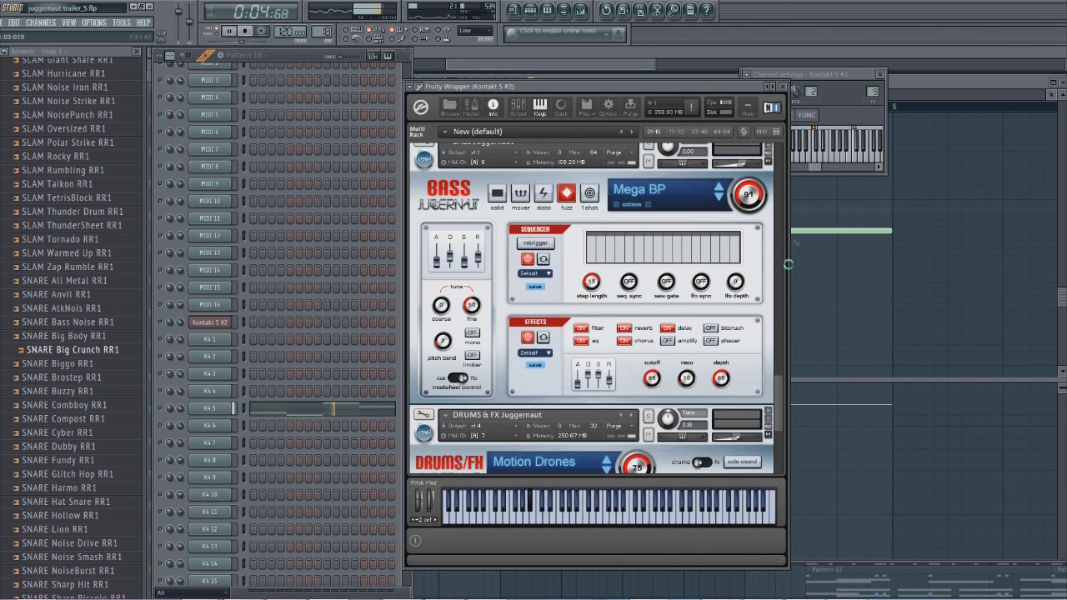
{"action": "scroll", "coordinate": [780, 411], "scroll_direction": "down", "scroll_amount": 3}
{"action": "left_click_drag", "start_coordinate": [781, 411], "coordinate": [784, 332]}
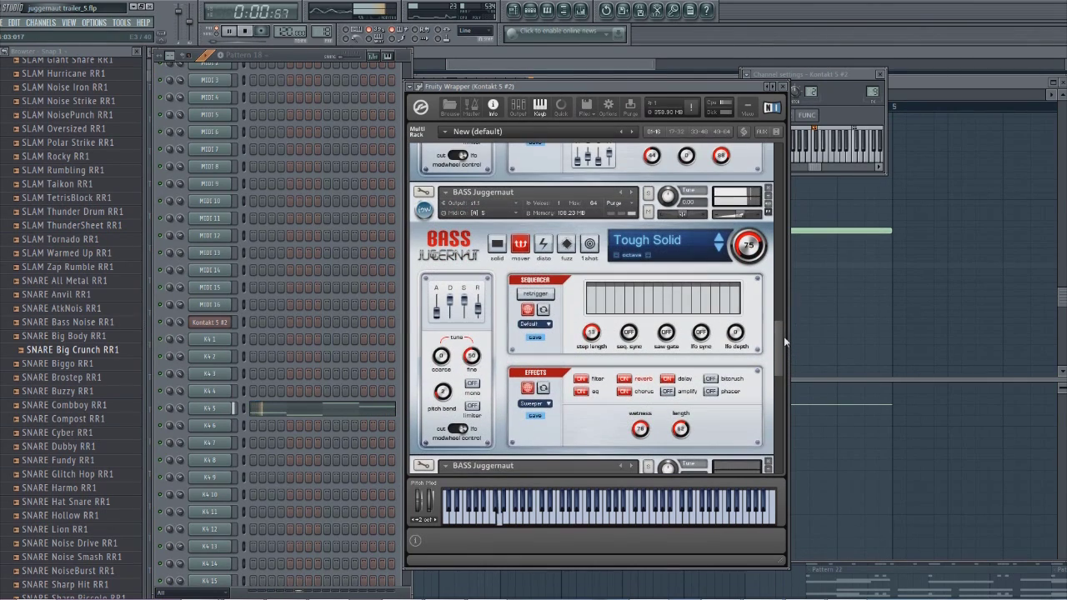
{"action": "key", "text": "space"}
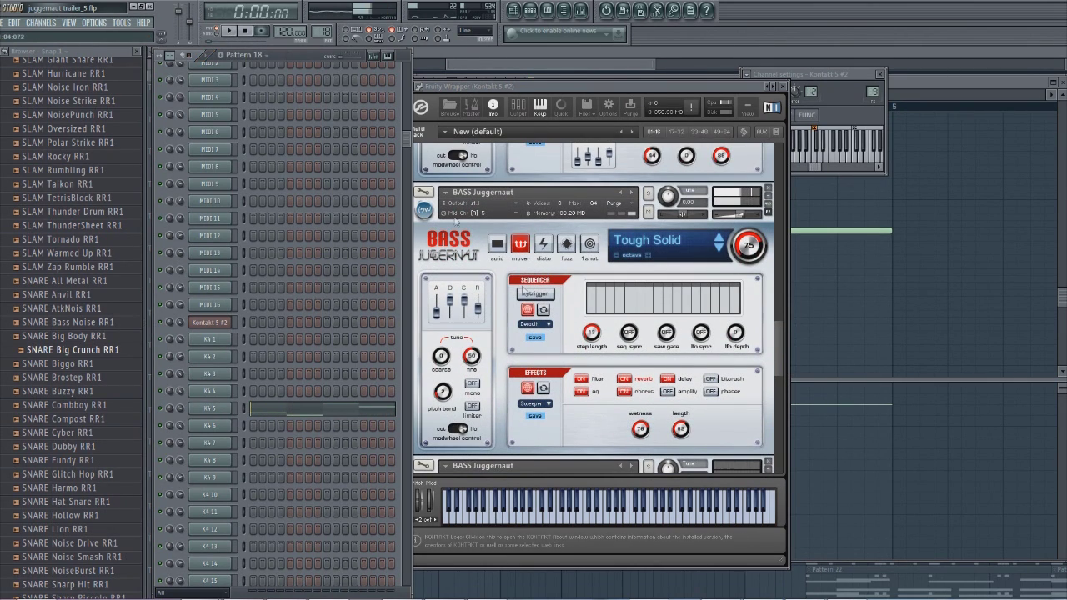
{"action": "left_click", "coordinate": [596, 380]}
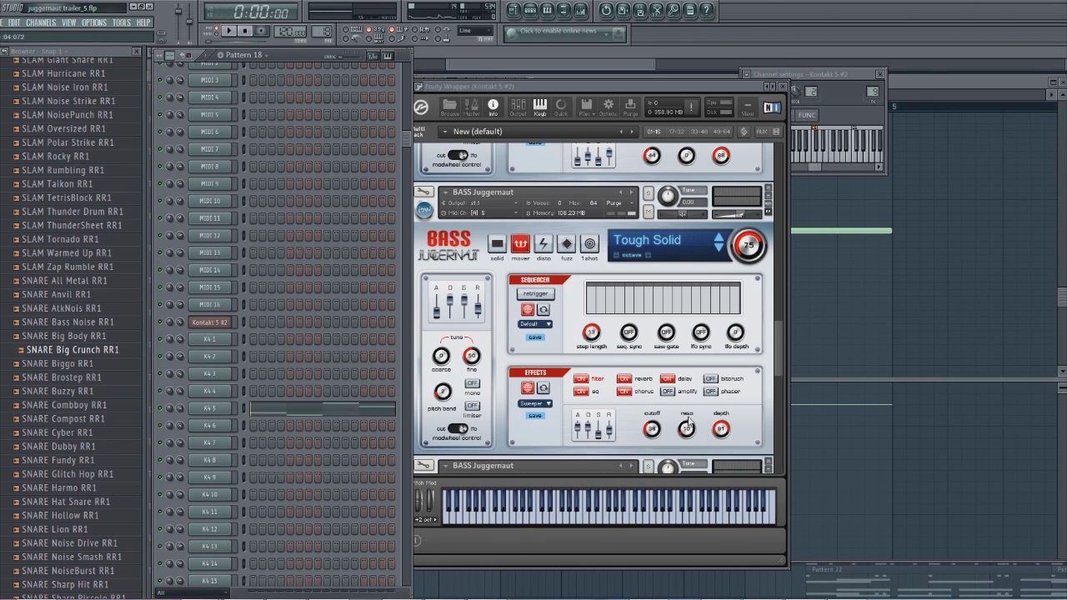
Step: Turn off the EQ and filter effects on the Tough Solid bass and audition Pattern 18 without them
{"action": "left_click", "coordinate": [582, 393]}
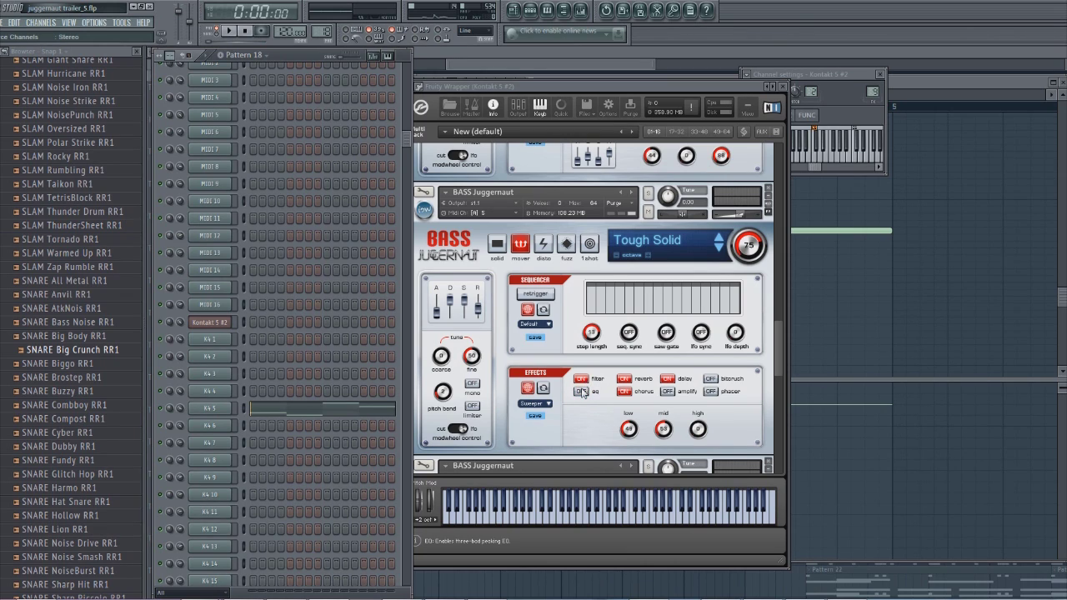
{"action": "left_click", "coordinate": [581, 378]}
{"action": "key", "text": "space"}
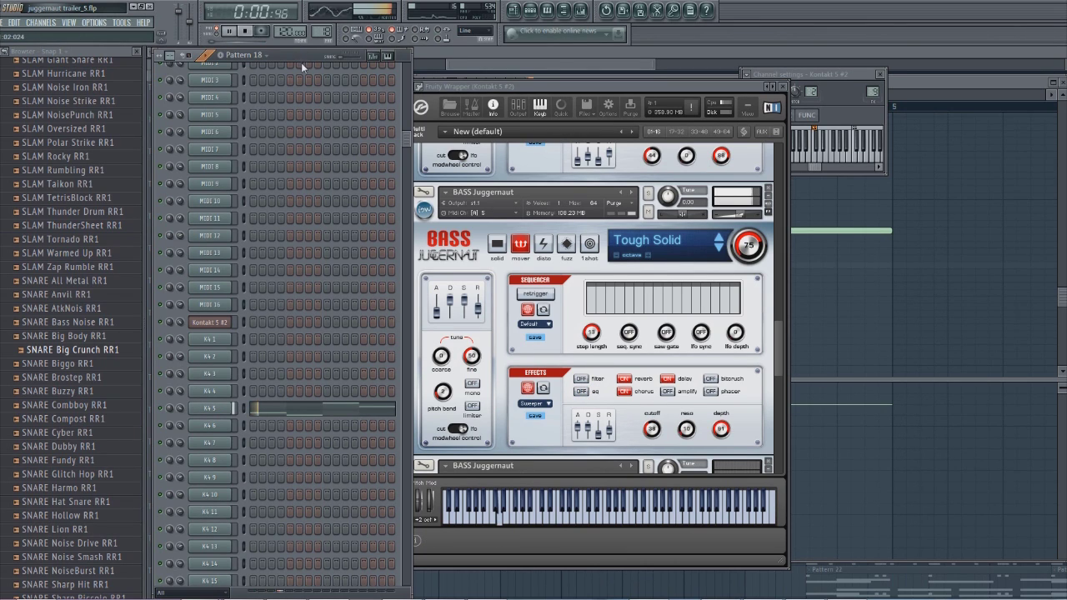
{"action": "key", "text": "space"}
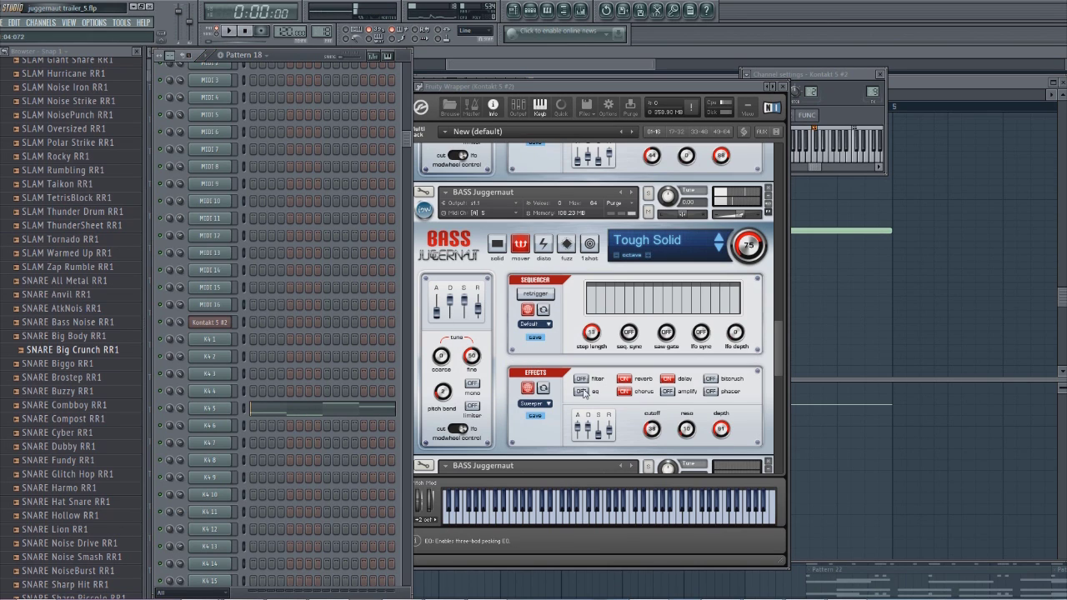
Step: Re-enable the EQ and filter on the Tough Solid bass and audition Pattern 18 with both effects
{"action": "left_click", "coordinate": [582, 392]}
{"action": "left_click", "coordinate": [575, 379]}
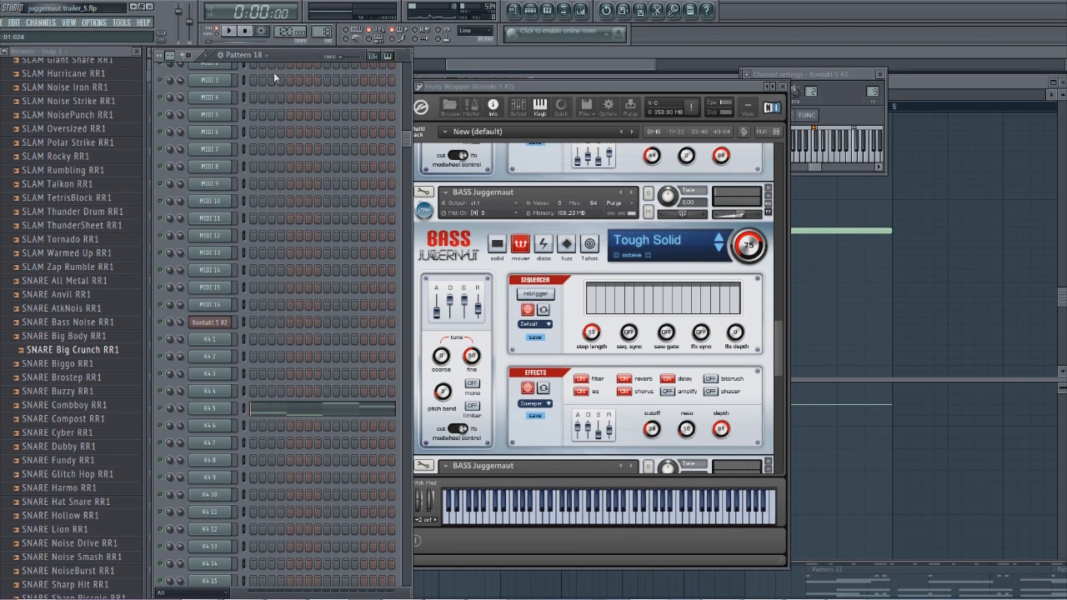
{"action": "key", "text": "space"}
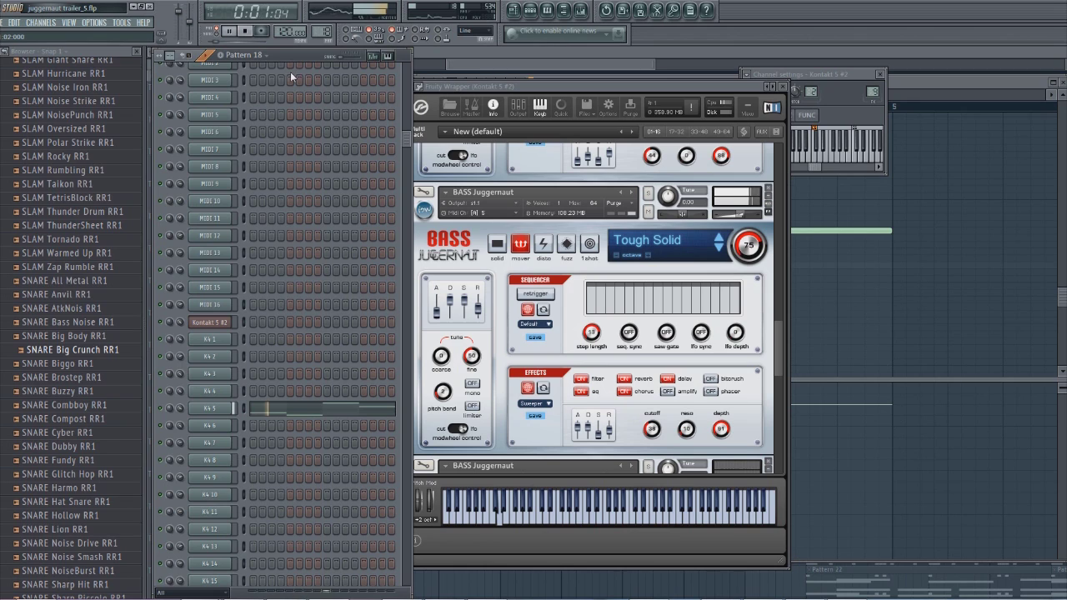
{"action": "key", "text": "space"}
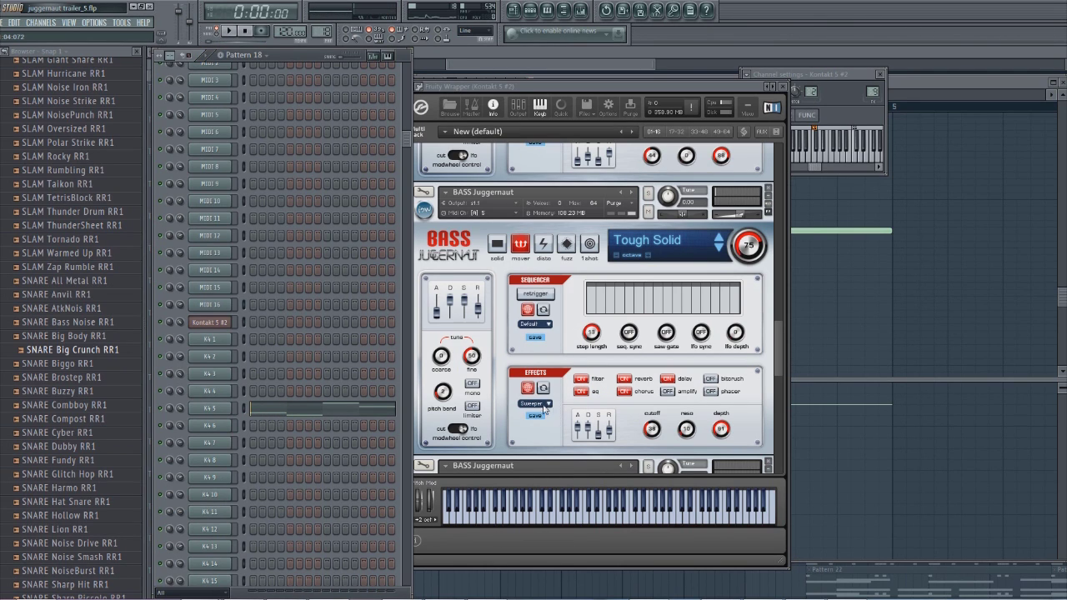
Step: Play the playlist arrangement from bar 22, solo Track 8 with the riser, and stop playback
{"action": "key", "text": "F5"}
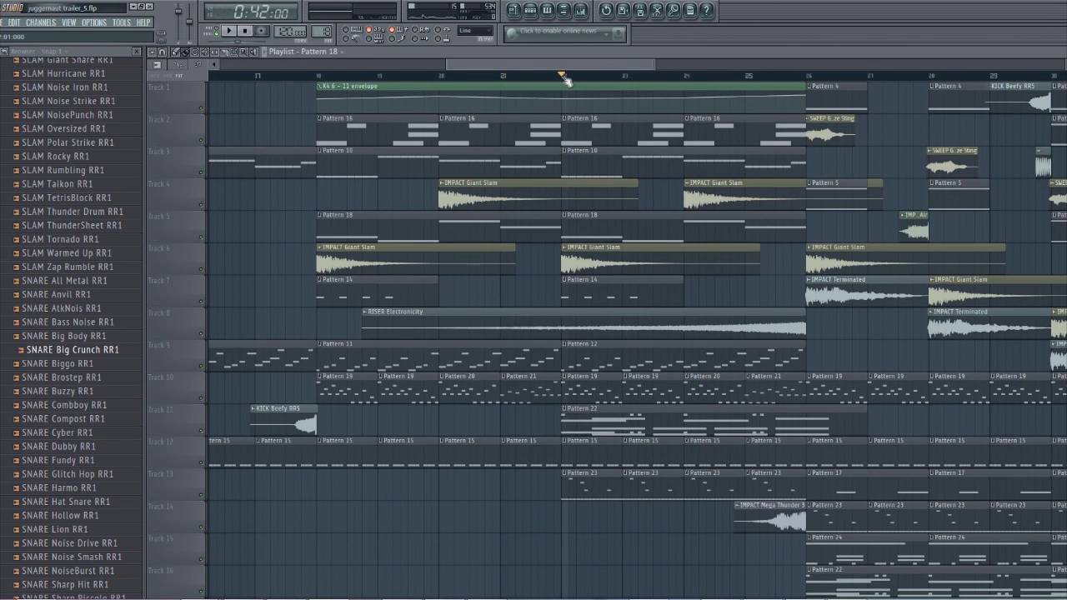
{"action": "key", "text": "space"}
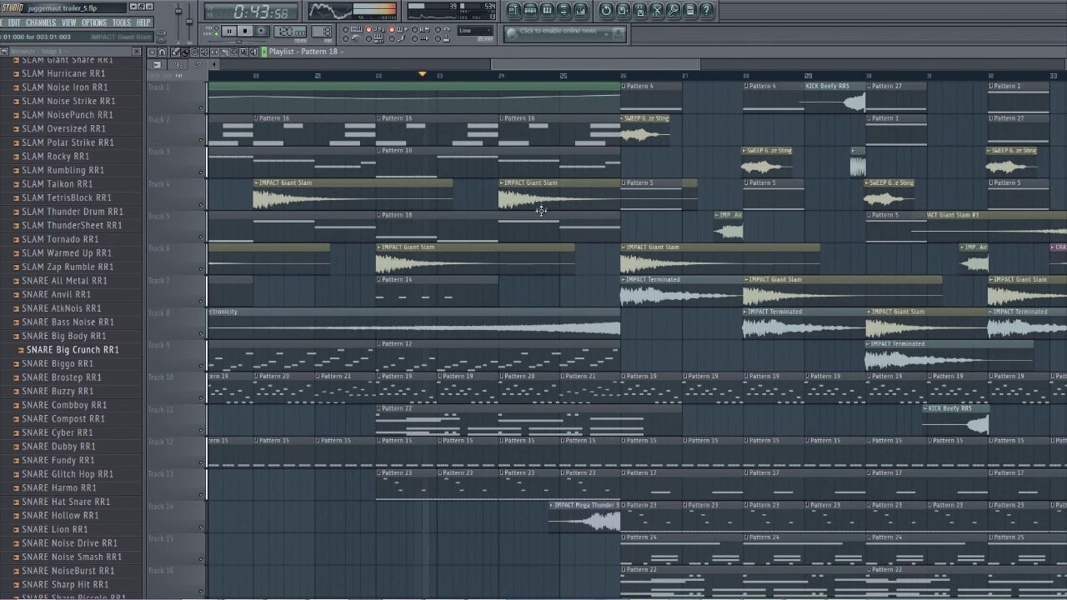
{"action": "right_click", "coordinate": [202, 335]}
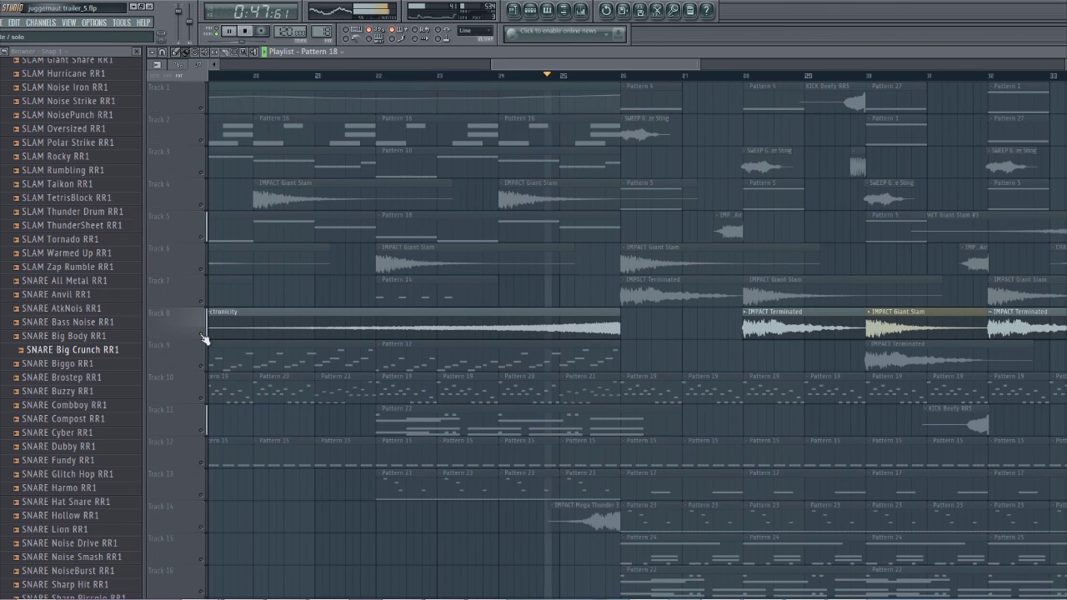
{"action": "key", "text": "space"}
Step: Audition the Track 8 riser together with the Track 14 Mega Thunder impact from bar 25, and re-enable all tracks
{"action": "left_click", "coordinate": [202, 528]}
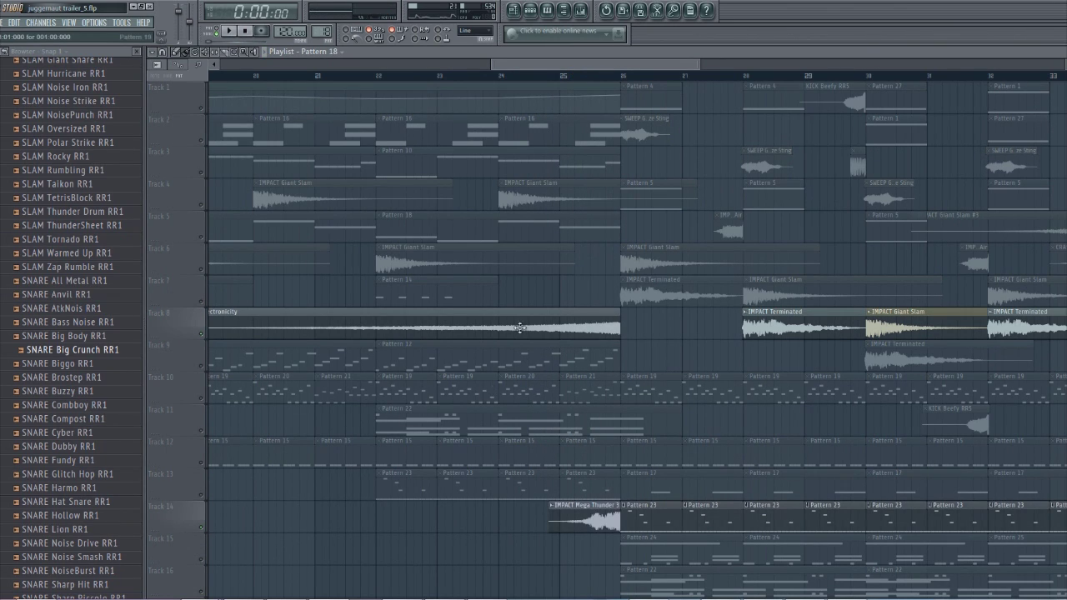
{"action": "left_click", "coordinate": [565, 79]}
{"action": "key", "text": "space"}
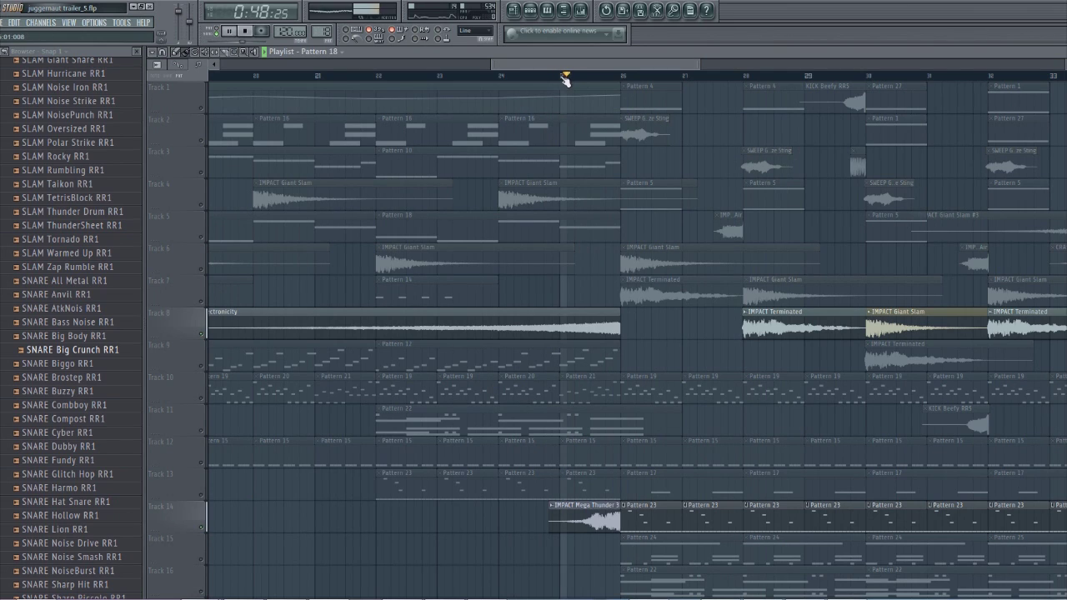
{"action": "key", "text": "space"}
{"action": "right_click", "coordinate": [203, 335]}
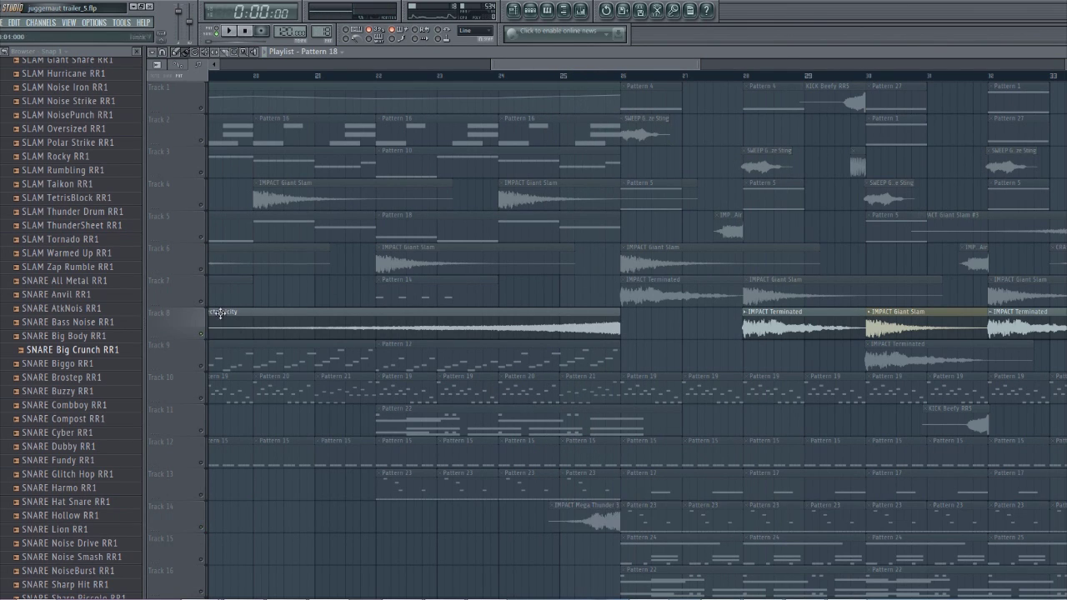
{"action": "right_click", "coordinate": [202, 337]}
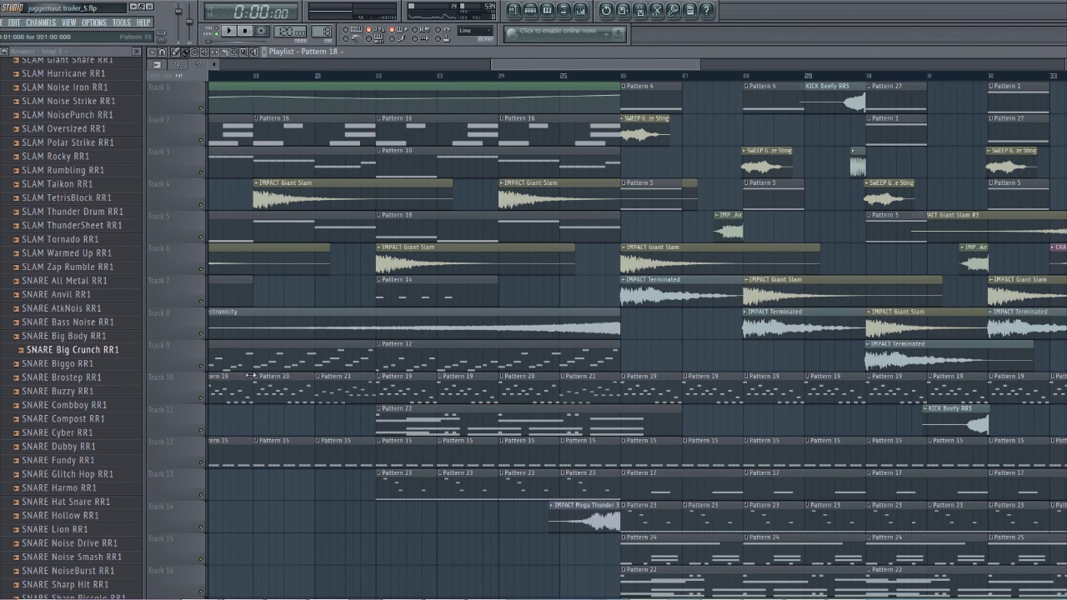
Step: Open Pattern 22 from Track 11 of the playlist and play it in pattern mode
{"action": "double_click", "coordinate": [411, 413]}
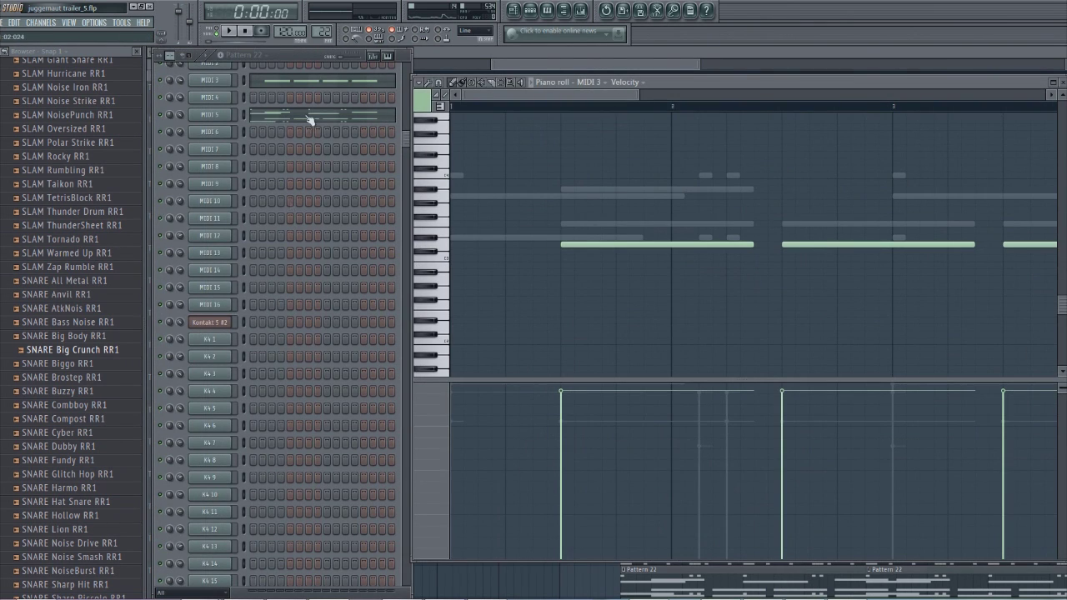
{"action": "scroll", "coordinate": [304, 136], "scroll_direction": "up", "scroll_amount": 7}
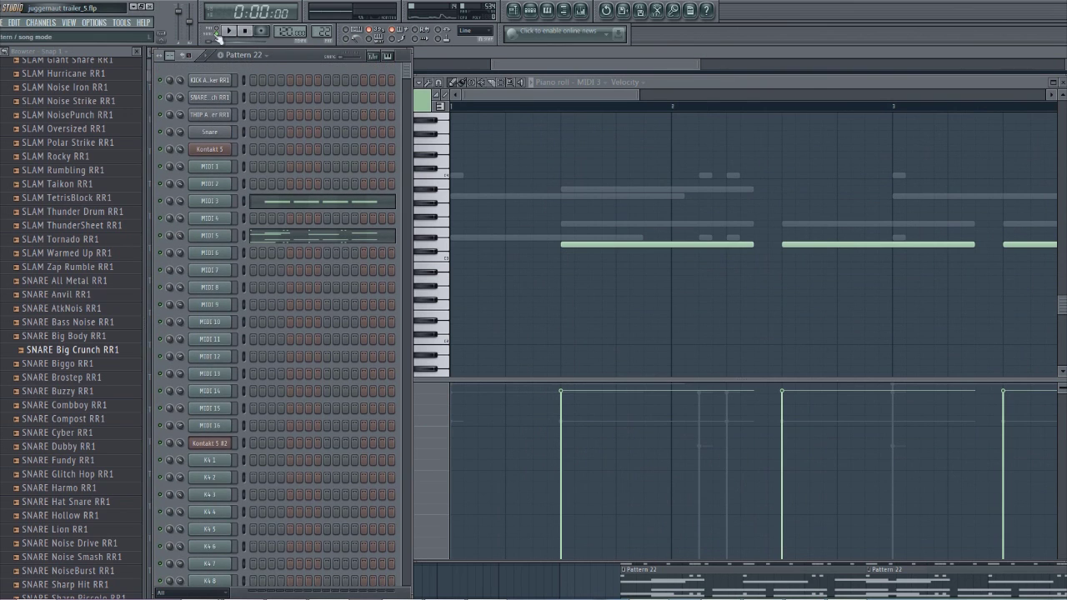
{"action": "key", "text": "space"}
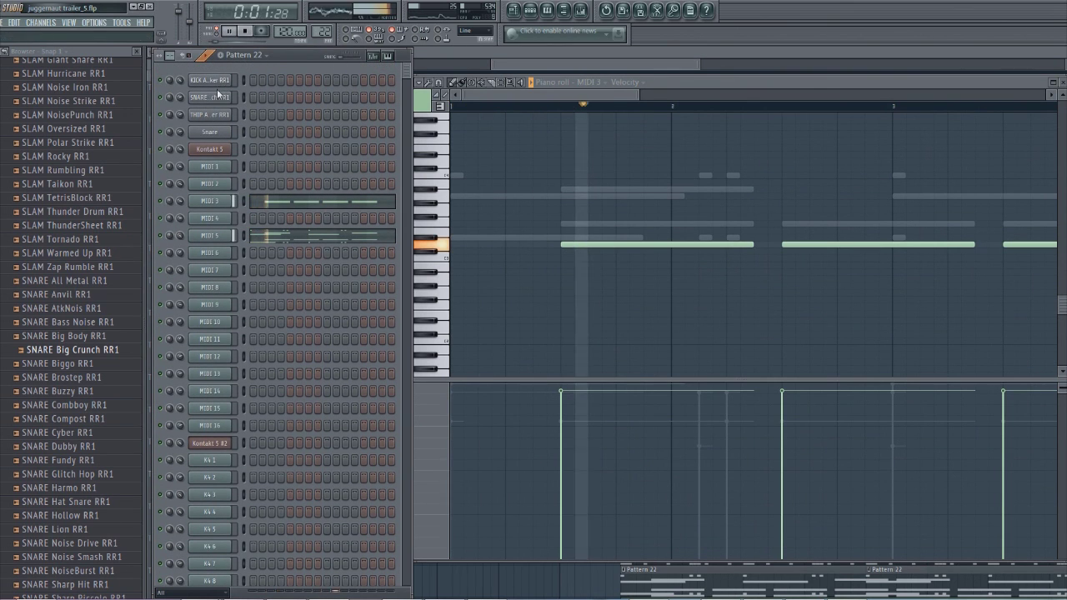
Step: Show the SynOrch Kit settings of the MIDI channel 5 drum instrument in Kontakt 5 while the pattern plays, and stop playback
{"action": "left_click", "coordinate": [211, 149]}
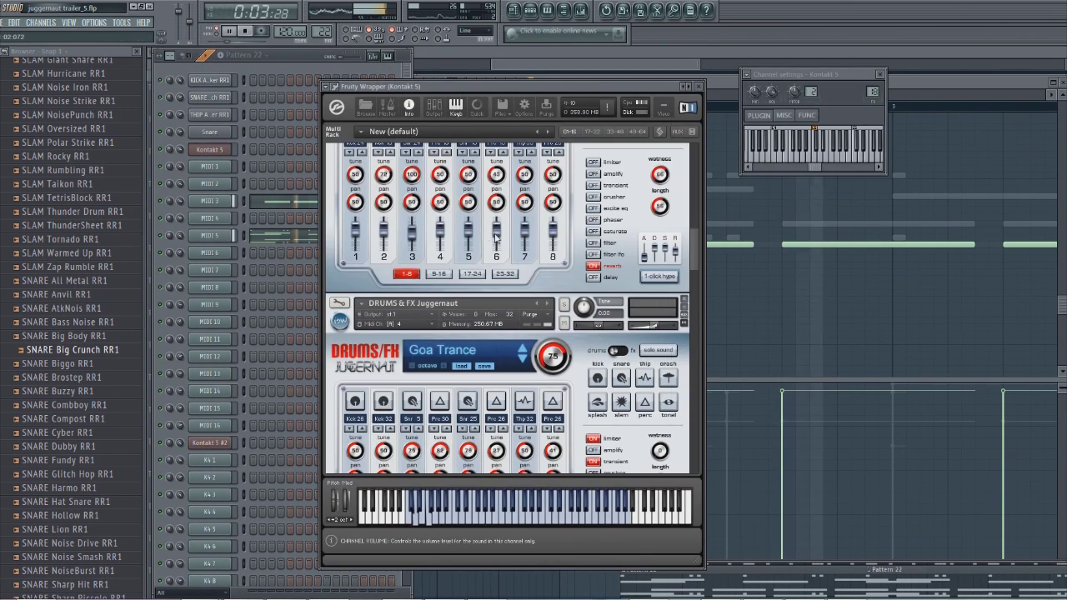
{"action": "left_click_drag", "start_coordinate": [692, 252], "coordinate": [693, 310]}
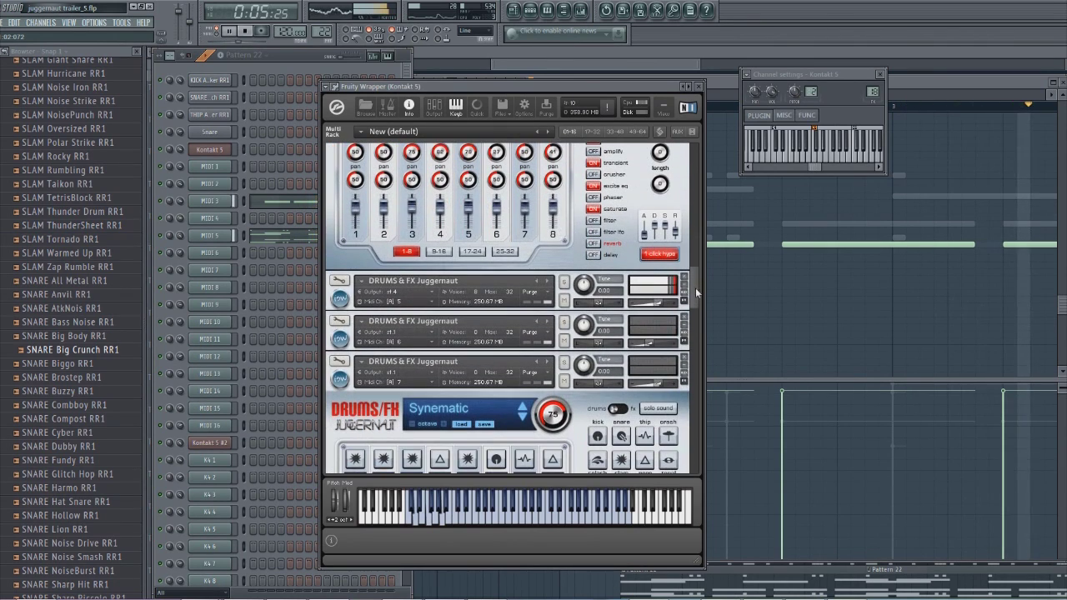
{"action": "left_click", "coordinate": [351, 292]}
{"action": "scroll", "coordinate": [692, 286], "scroll_direction": "down", "scroll_amount": 2}
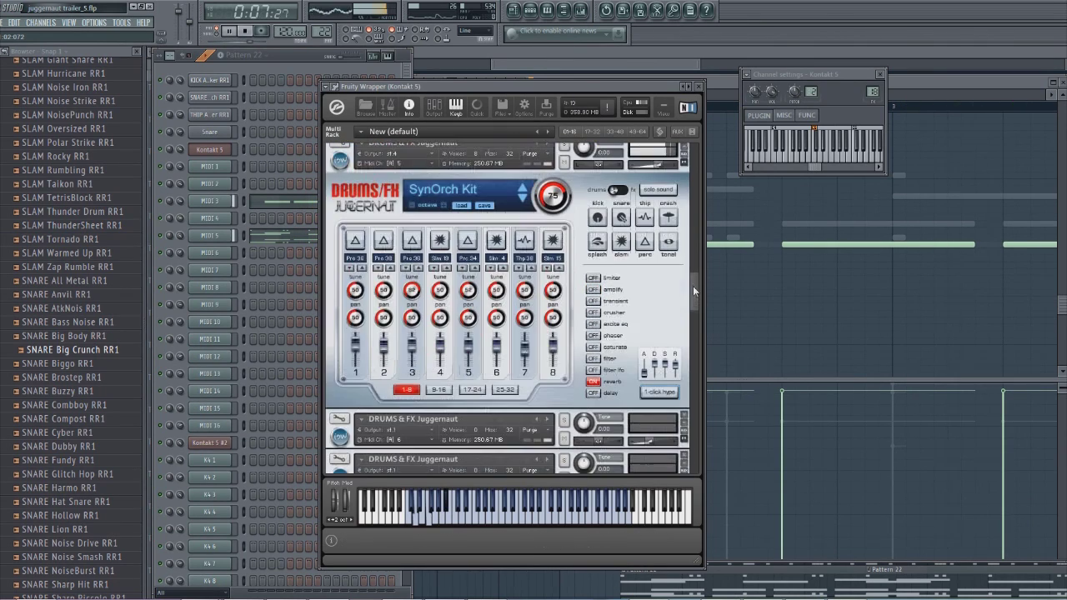
{"action": "key", "text": "space"}
Step: Open the MIDI 5 notes of Pattern 22 in the piano roll and audition several of the kit's keys
{"action": "key", "text": "F6"}
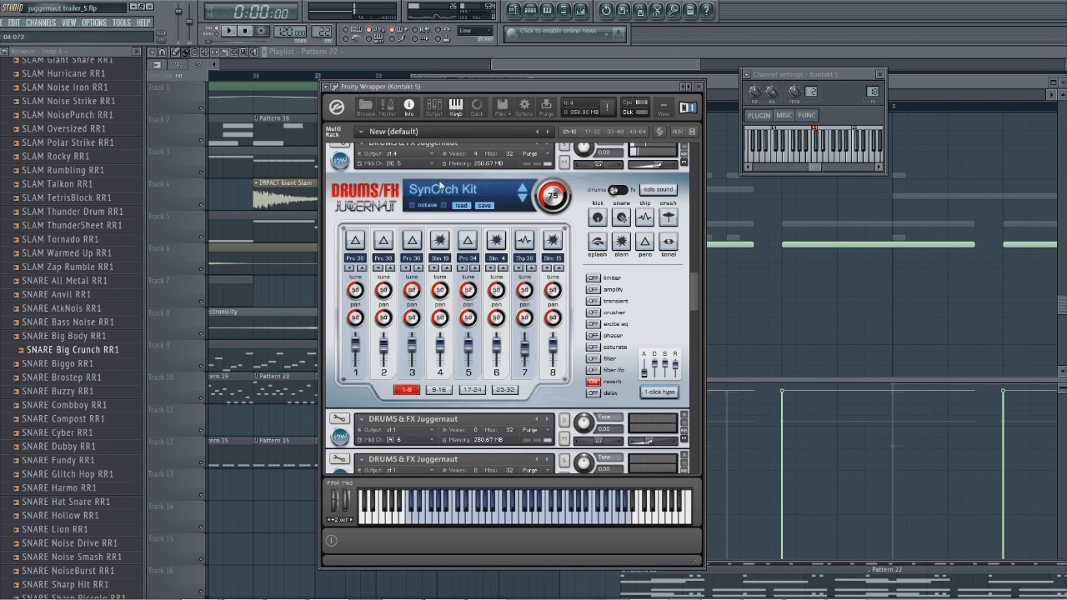
{"action": "key", "text": "F6"}
{"action": "right_click", "coordinate": [230, 237]}
{"action": "left_click", "coordinate": [238, 235]}
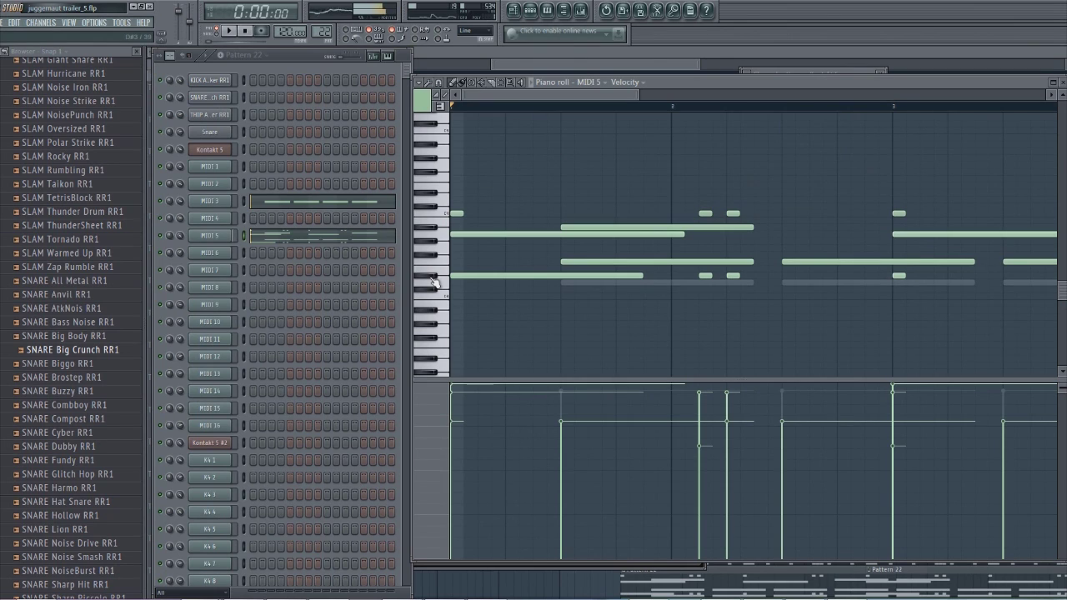
{"action": "left_click", "coordinate": [436, 235]}
{"action": "left_click", "coordinate": [445, 219]}
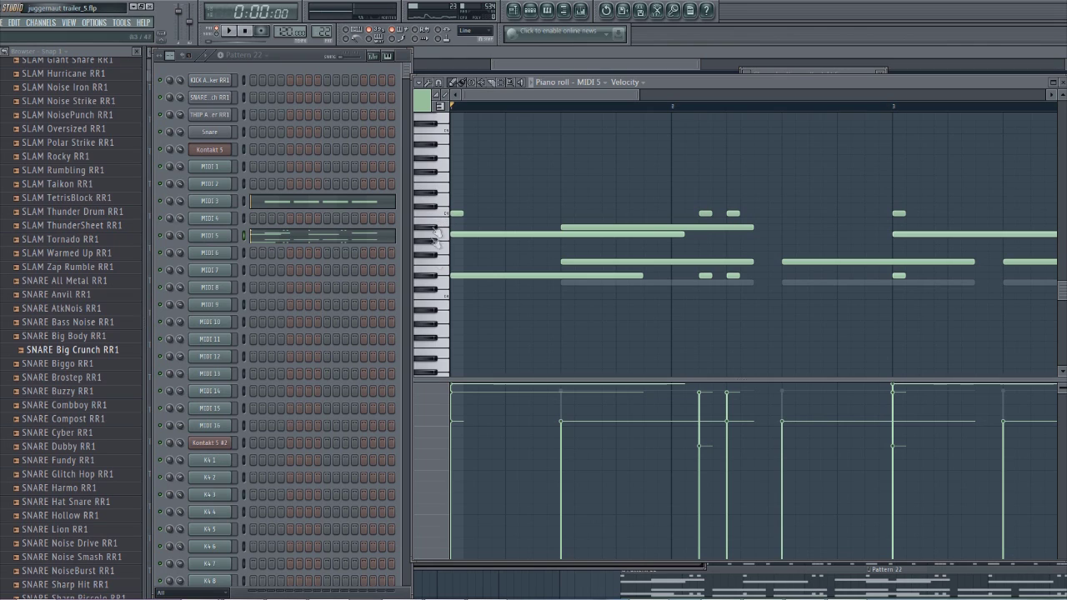
{"action": "left_click", "coordinate": [444, 262]}
Step: Return to the playlist and play the arrangement from bar 22
{"action": "left_click", "coordinate": [514, 10]}
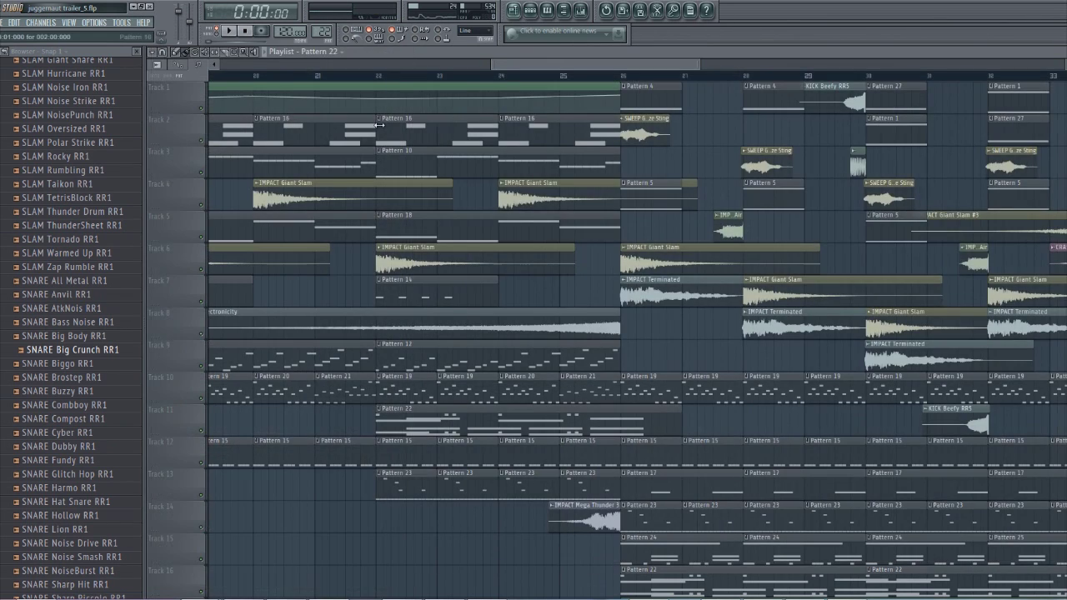
{"action": "left_click", "coordinate": [377, 77]}
{"action": "key", "text": "space"}
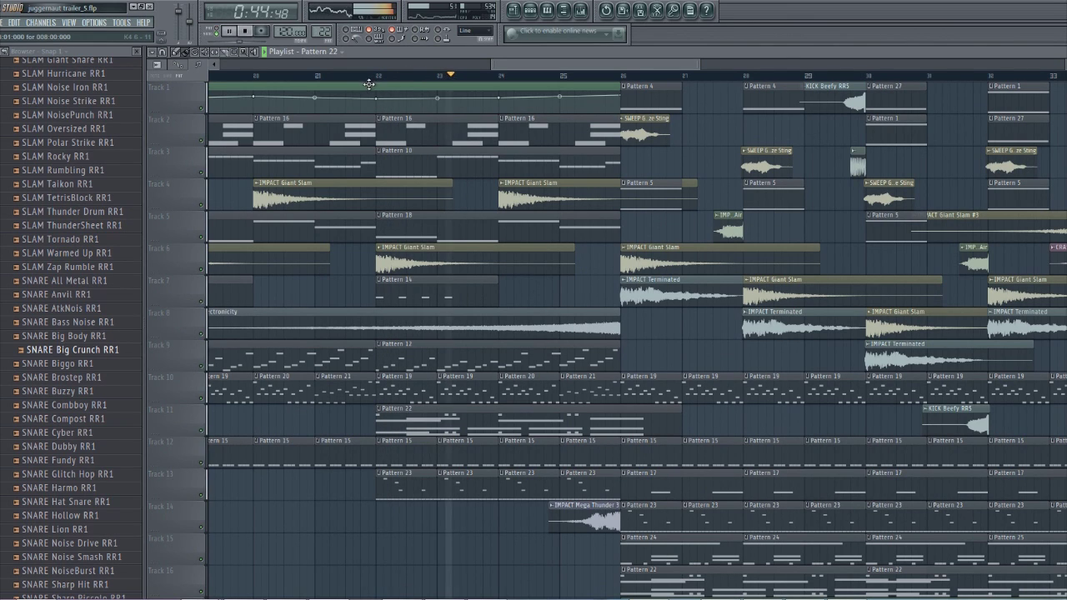
{"action": "key", "text": "space"}
Step: Play Pattern 23 and examine its Sharp Teeth kit in Kontakt 5 and its MIDI 6 notes in the piano roll
{"action": "double_click", "coordinate": [471, 486]}
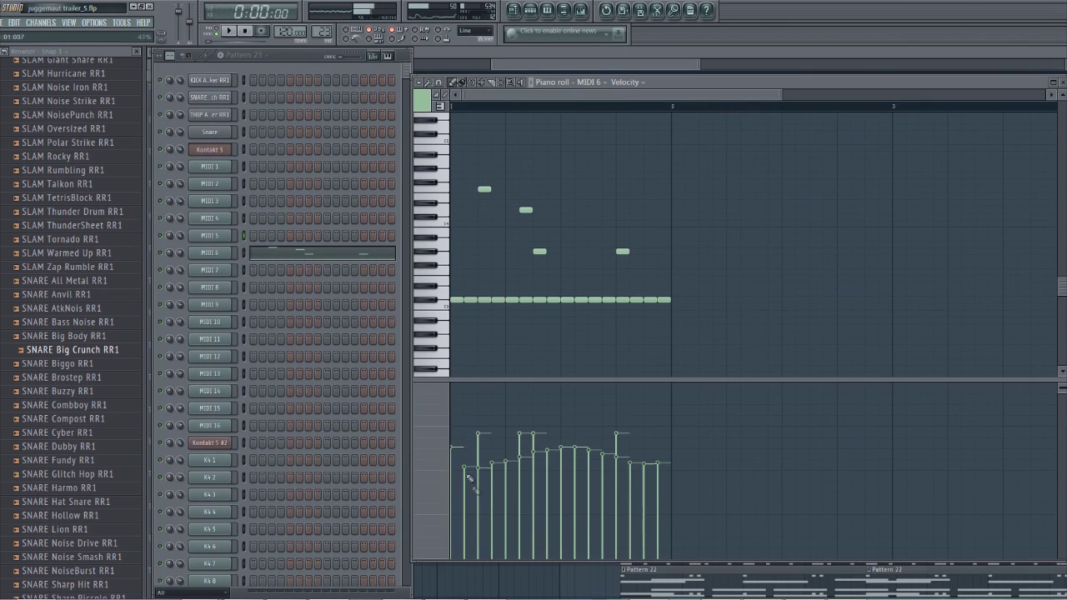
{"action": "left_click", "coordinate": [211, 150]}
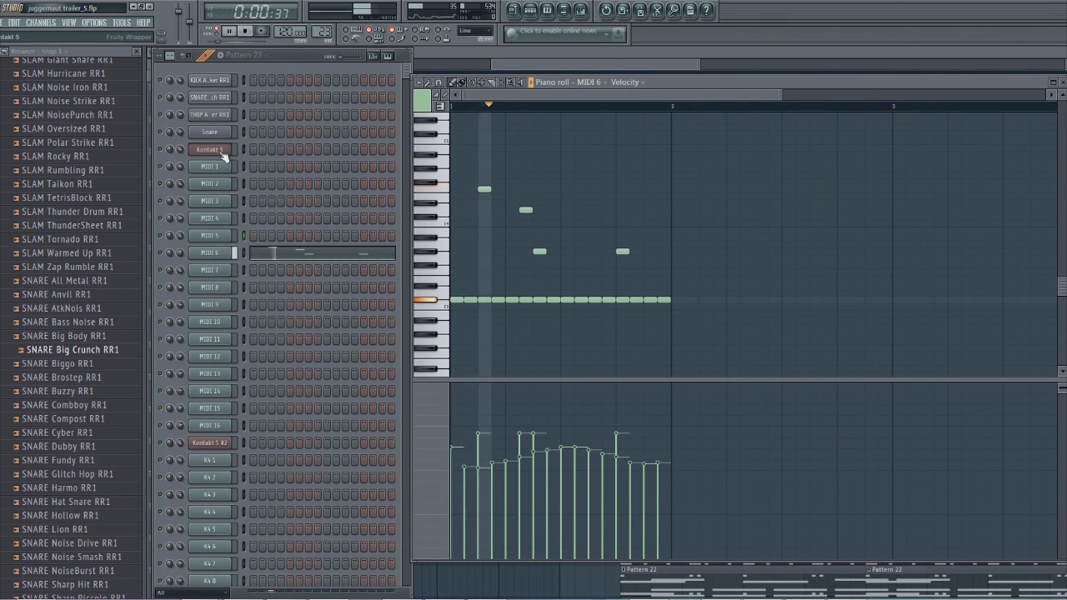
{"action": "left_click", "coordinate": [348, 442]}
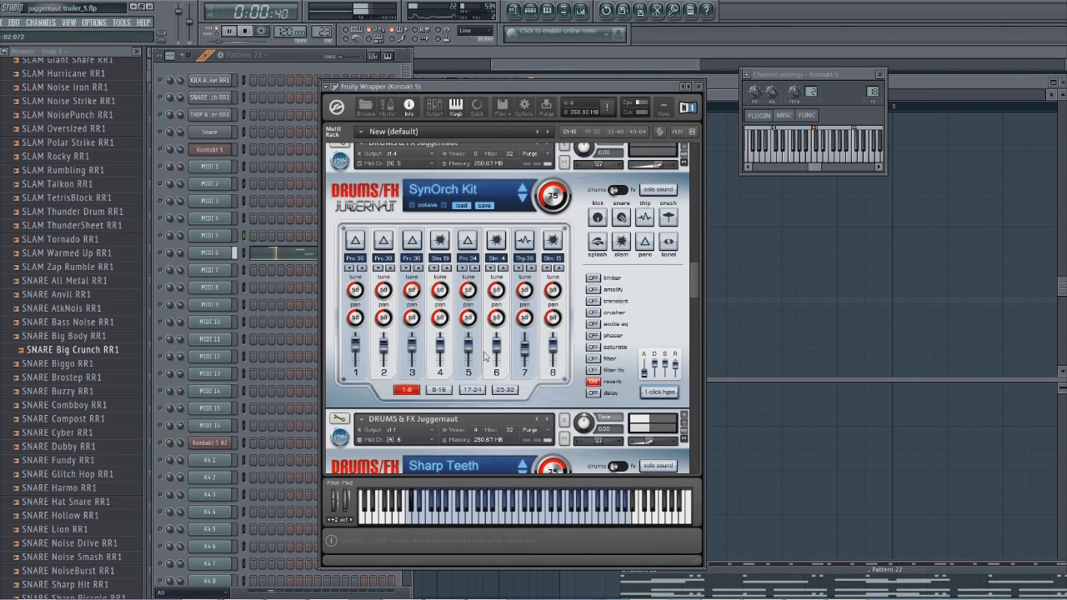
{"action": "left_click_drag", "start_coordinate": [692, 277], "coordinate": [693, 326]}
{"action": "left_click_drag", "start_coordinate": [500, 91], "coordinate": [611, 94]}
{"action": "key", "text": "space"}
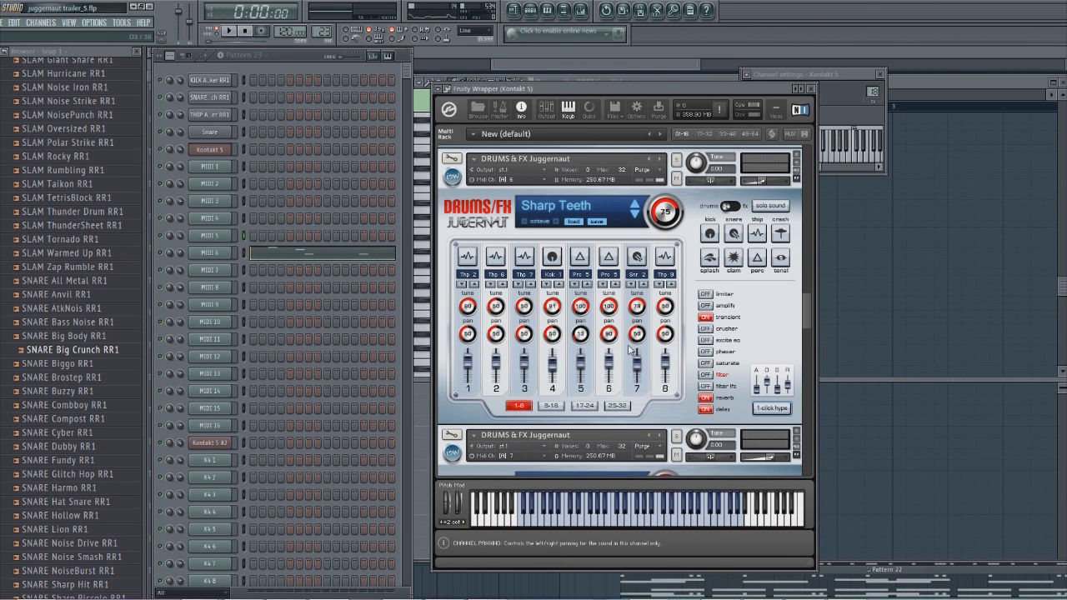
{"action": "right_click", "coordinate": [210, 254]}
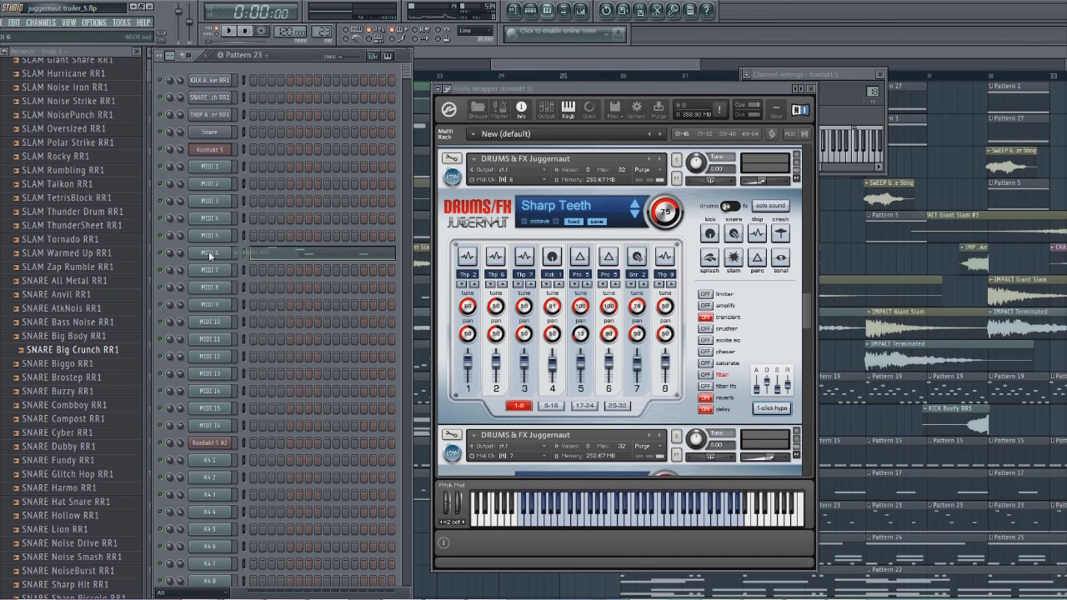
{"action": "left_click", "coordinate": [245, 253]}
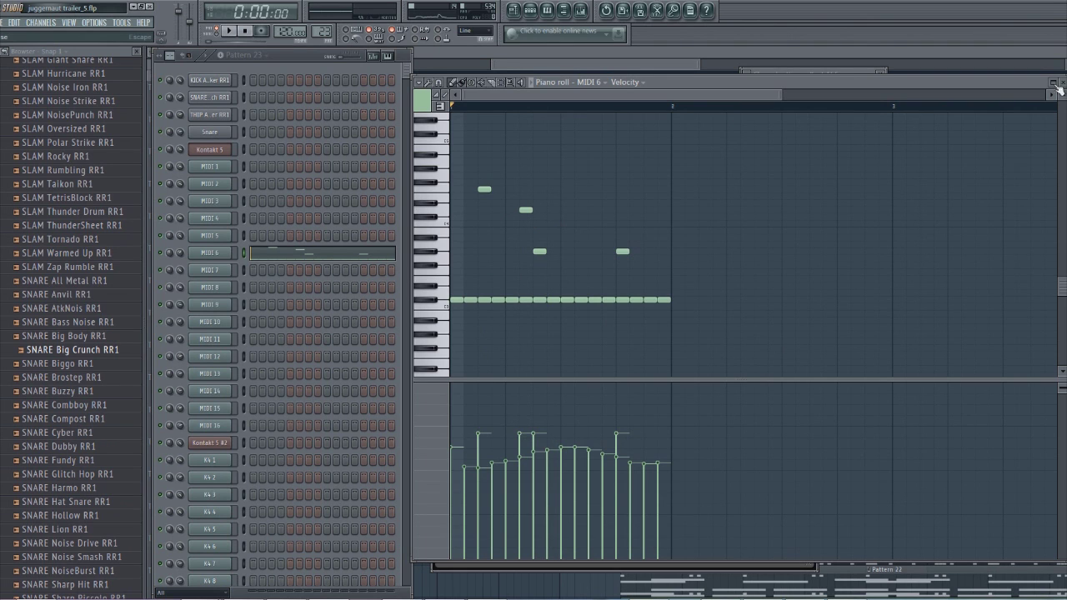
Step: Return to the playlist and play the following section of the arrangement from bar 26
{"action": "key", "text": "F5"}
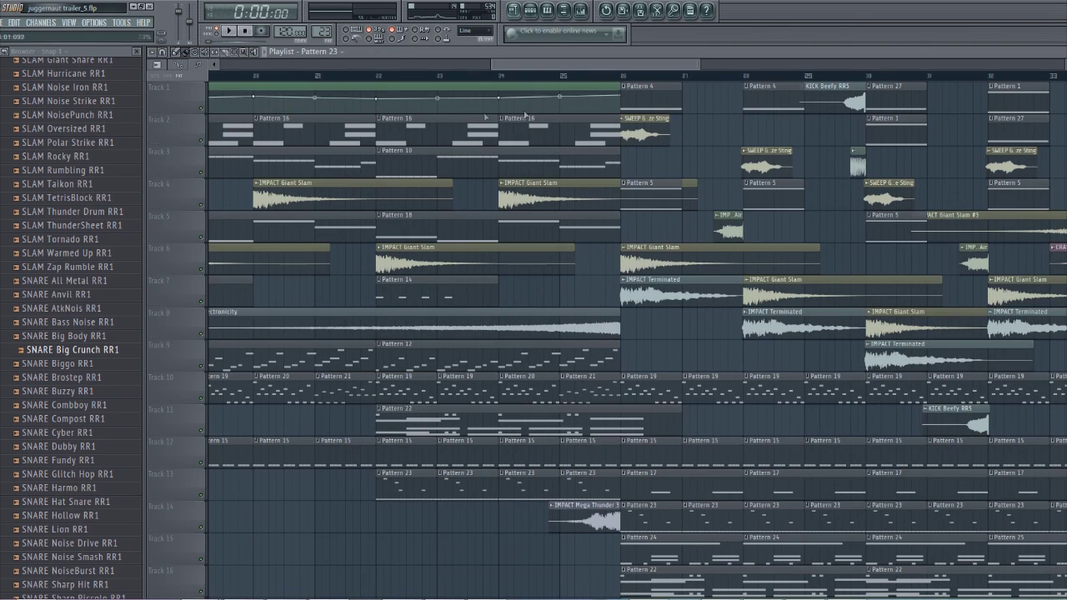
{"action": "left_click_drag", "start_coordinate": [574, 62], "coordinate": [616, 65]}
{"action": "left_click_drag", "start_coordinate": [448, 69], "coordinate": [647, 67]}
{"action": "left_click", "coordinate": [406, 77]}
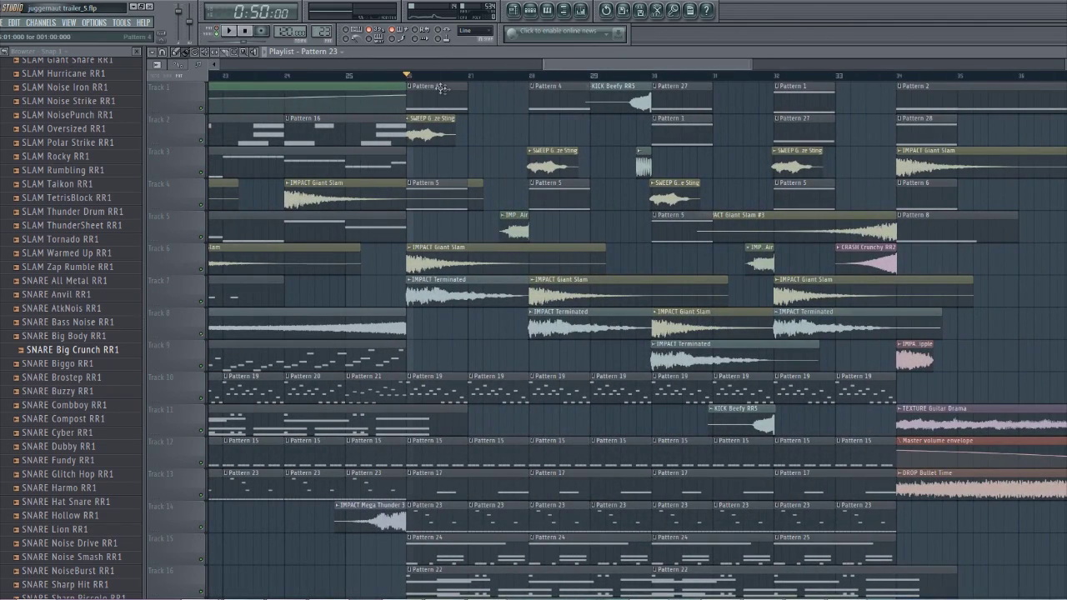
{"action": "key", "text": "space"}
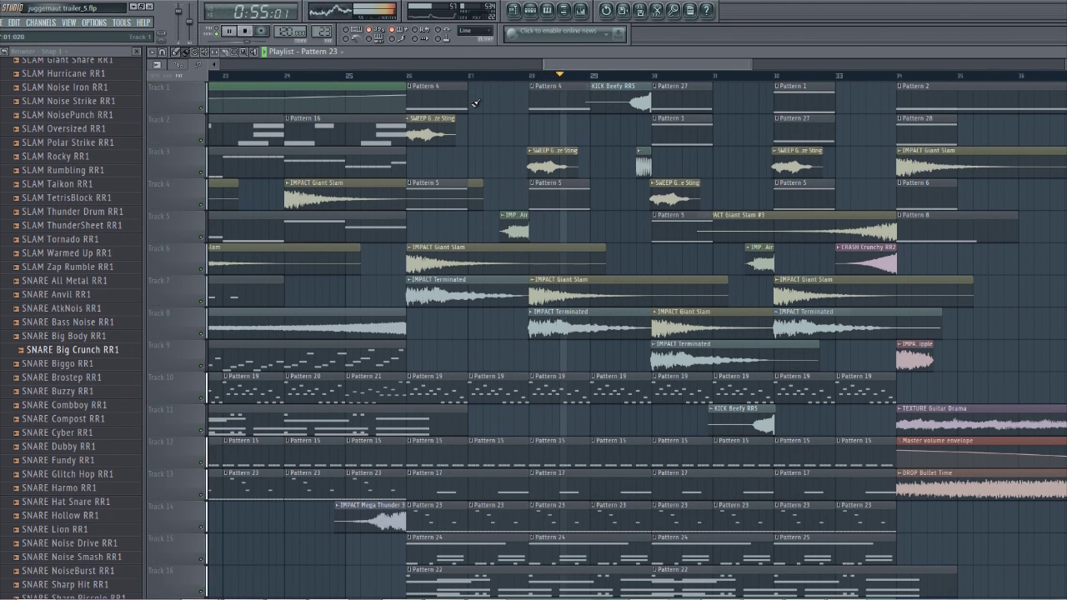
{"action": "key", "text": "space"}
Step: Open Pattern 4 from Track 1 and play it by itself, and return to the playlist
{"action": "double_click", "coordinate": [453, 101]}
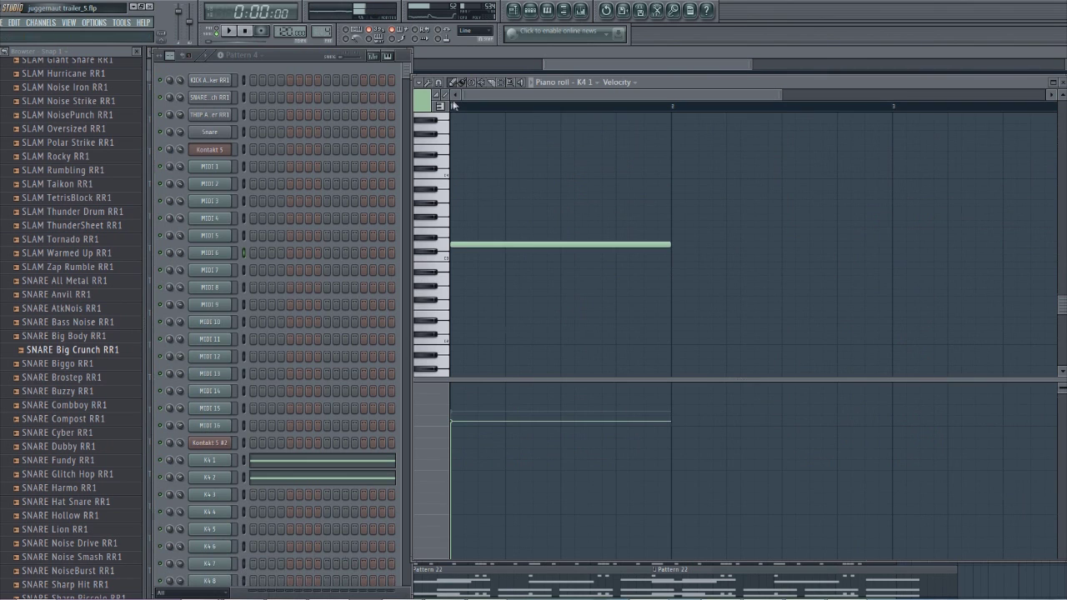
{"action": "left_click", "coordinate": [311, 106]}
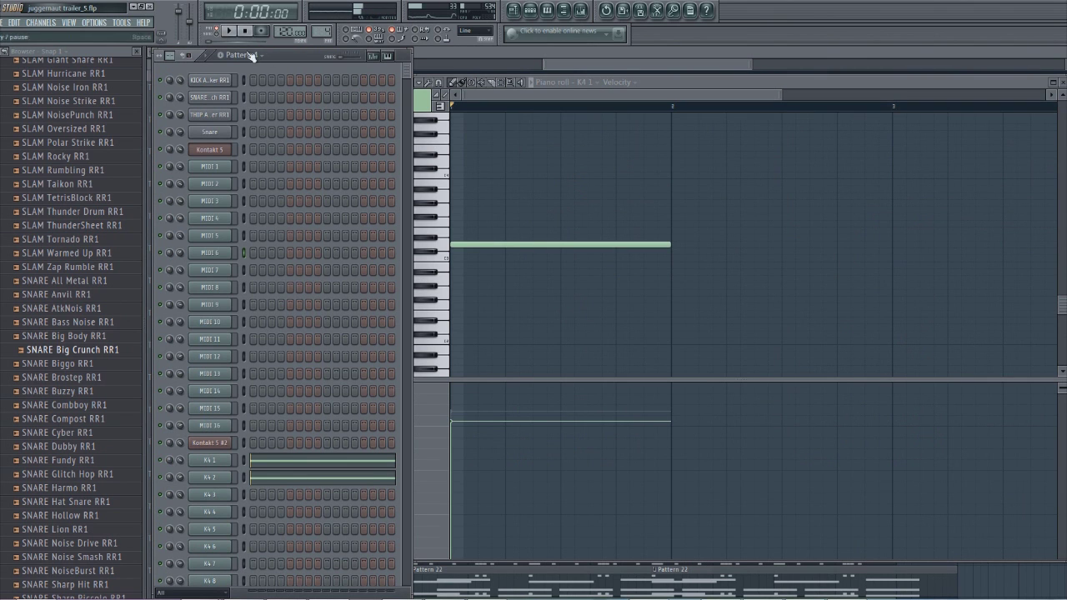
{"action": "key", "text": "space"}
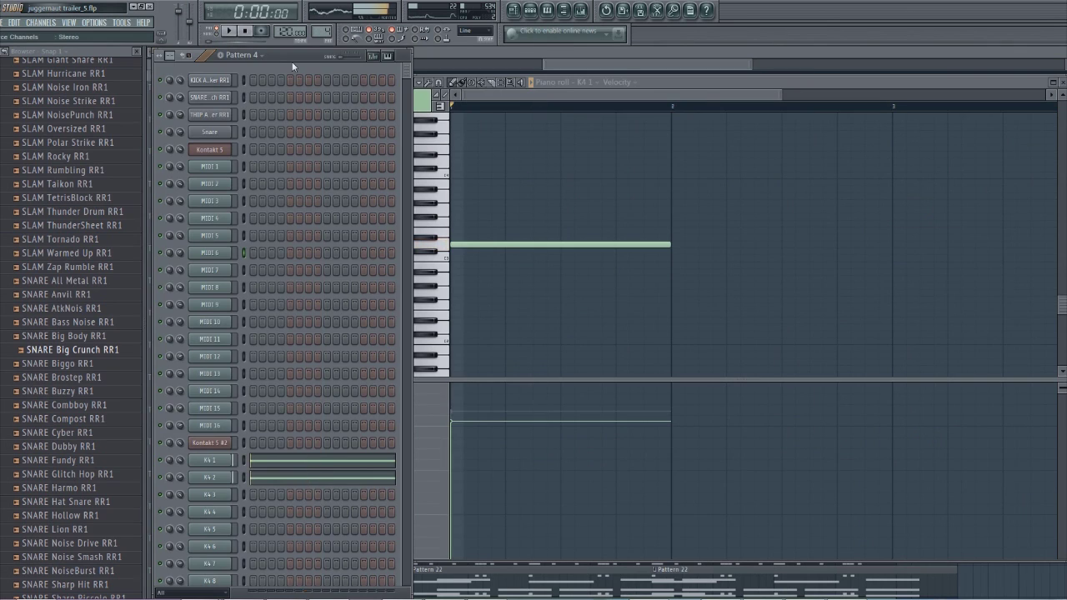
{"action": "key", "text": "space"}
{"action": "key", "text": "F6"}
{"action": "key", "text": "F7"}
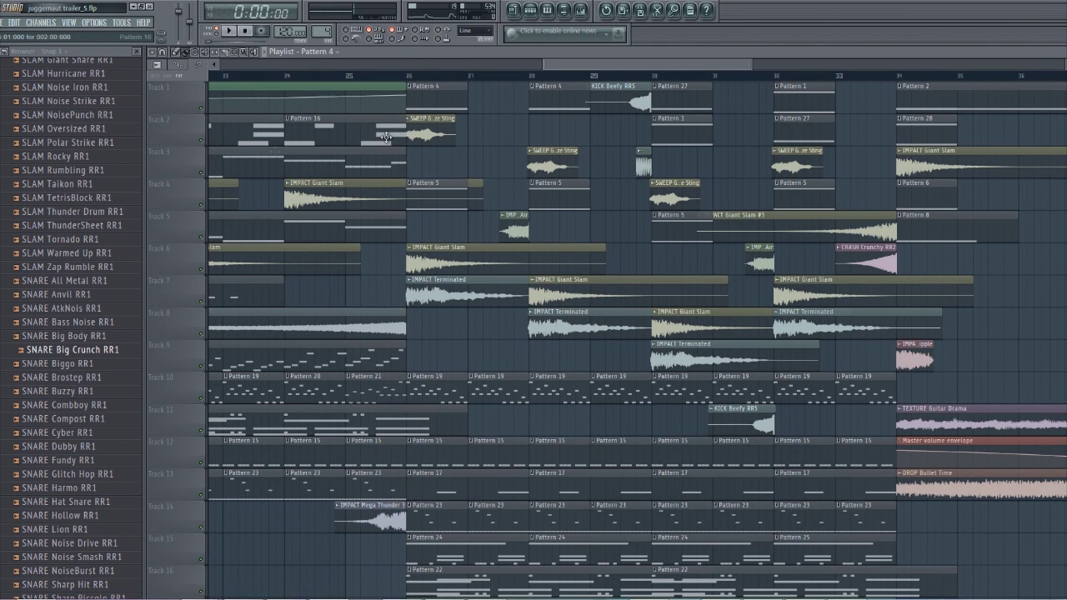
Step: Solo Track 2 and play its Granulize Sting sweep from bar 26
{"action": "double_click", "coordinate": [204, 143]}
{"action": "left_click", "coordinate": [407, 77]}
{"action": "key", "text": "space"}
{"action": "key", "text": "space"}
{"action": "scroll", "coordinate": [430, 106], "scroll_direction": "up", "scroll_amount": 2}
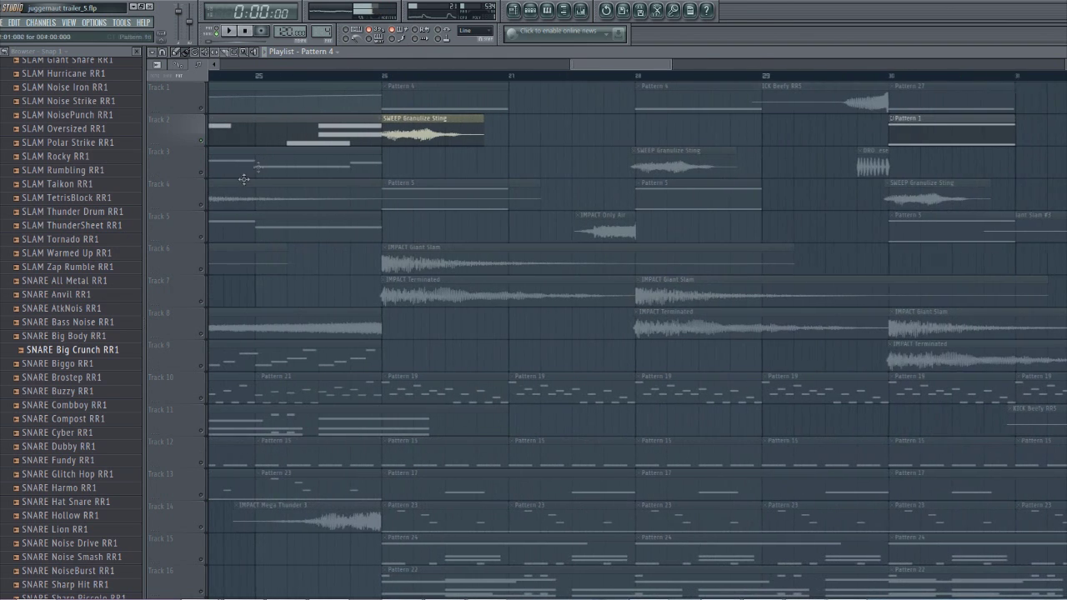
Step: Solo Track 4 and Track 6 one after the other and play each from bar 26
{"action": "double_click", "coordinate": [202, 206]}
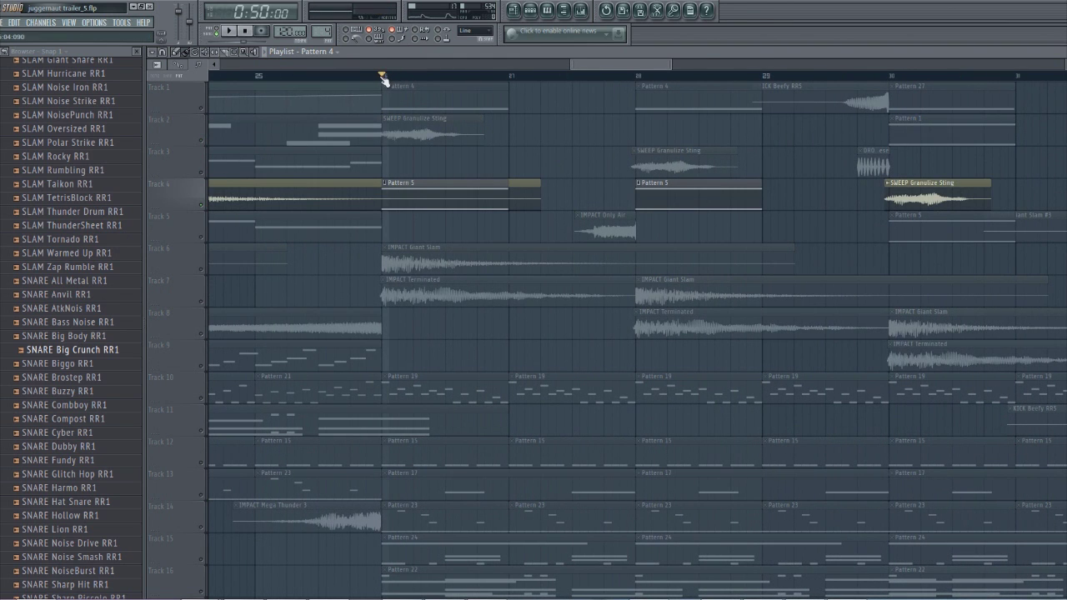
{"action": "key", "text": "space"}
{"action": "double_click", "coordinate": [201, 270]}
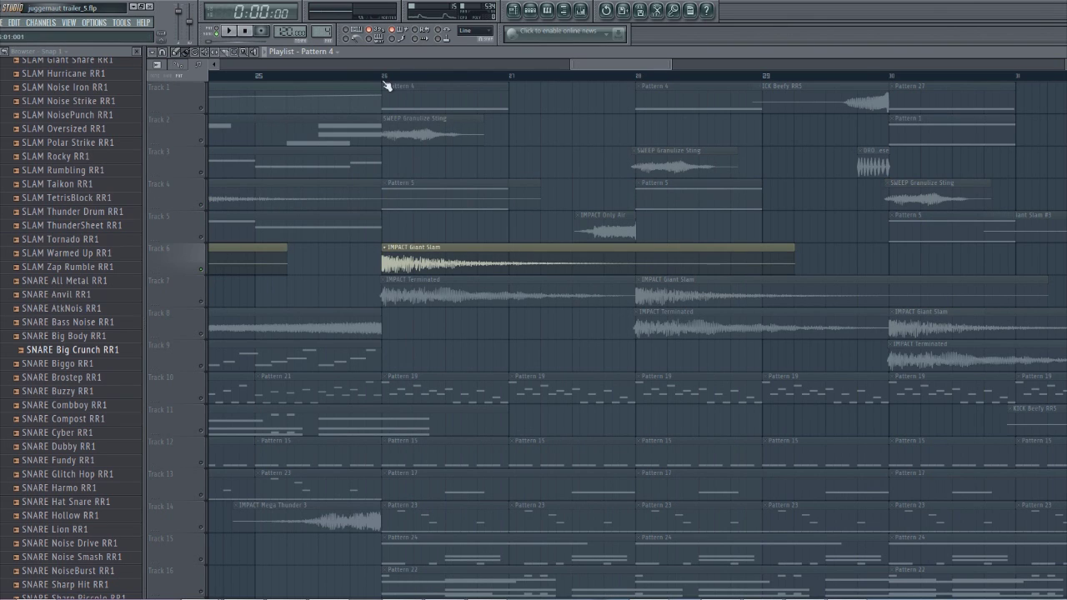
{"action": "key", "text": "space"}
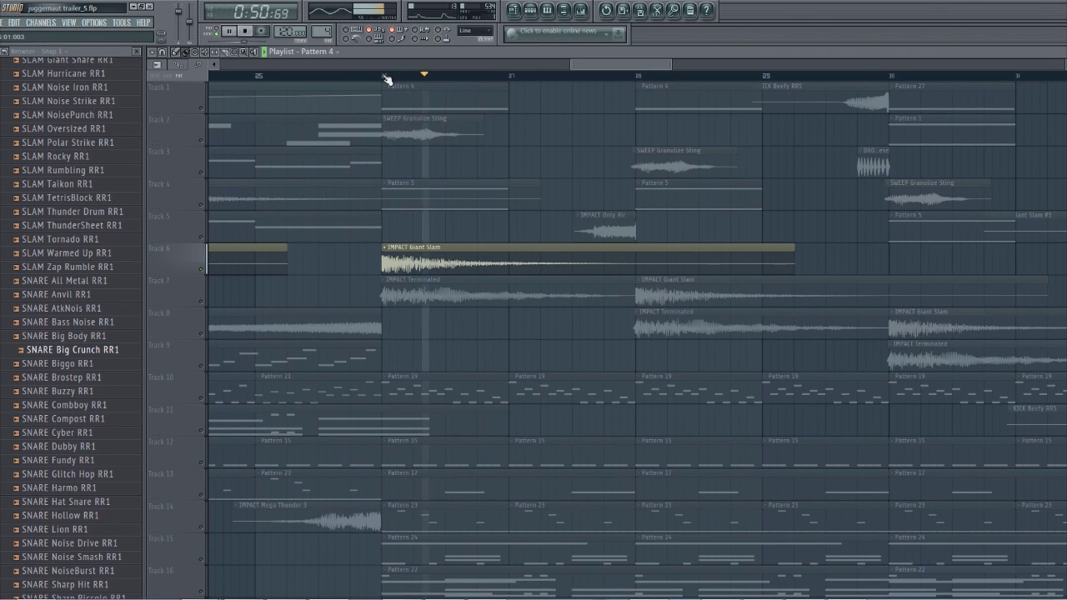
Step: End the Track 6 solo, and open Pattern 24 from Track 15 and play it by itself
{"action": "key", "text": "space"}
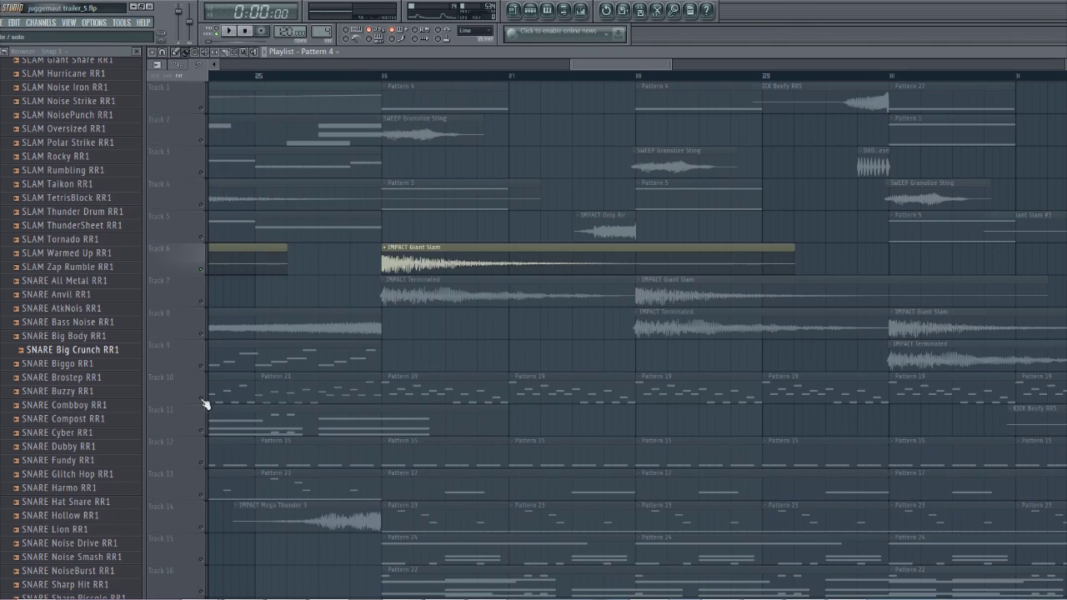
{"action": "left_click", "coordinate": [227, 390]}
{"action": "scroll", "coordinate": [241, 387], "scroll_direction": "down", "scroll_amount": 3}
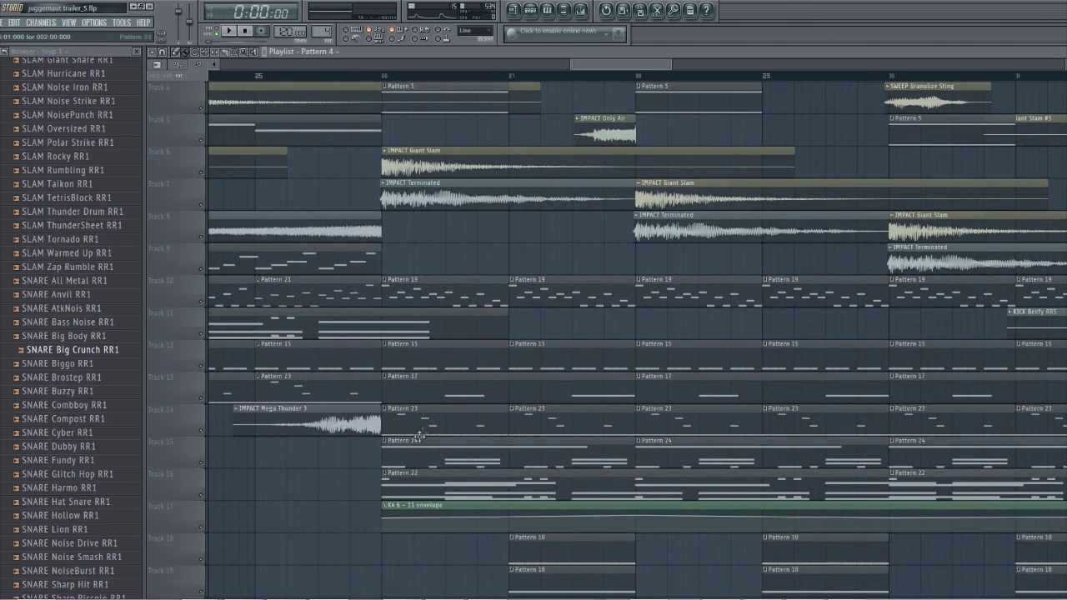
{"action": "scroll", "coordinate": [423, 440], "scroll_direction": "down", "scroll_amount": 2}
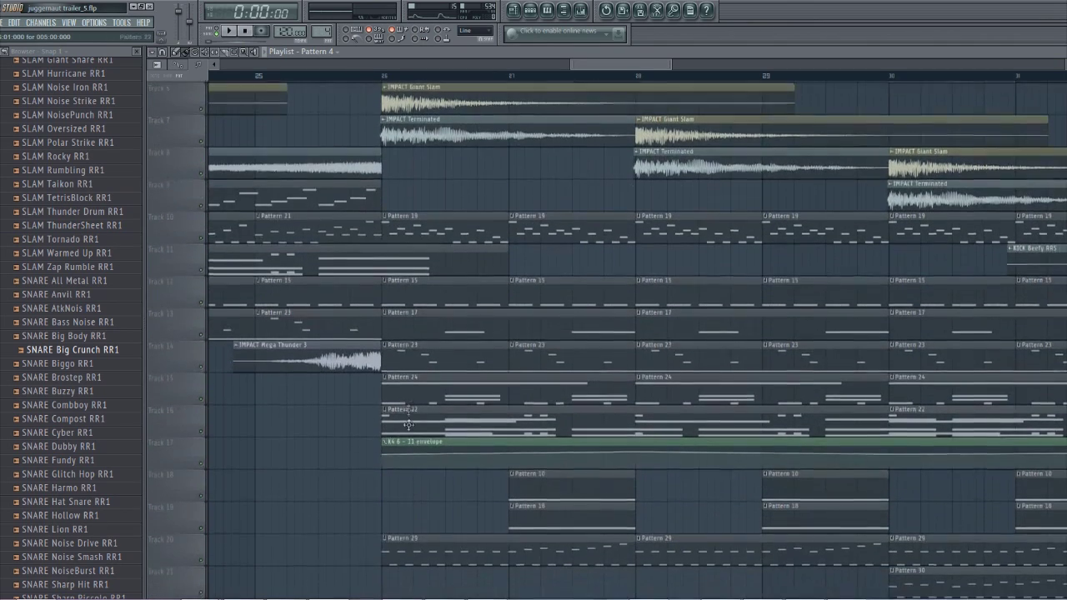
{"action": "double_click", "coordinate": [409, 394]}
{"action": "key", "text": "F6"}
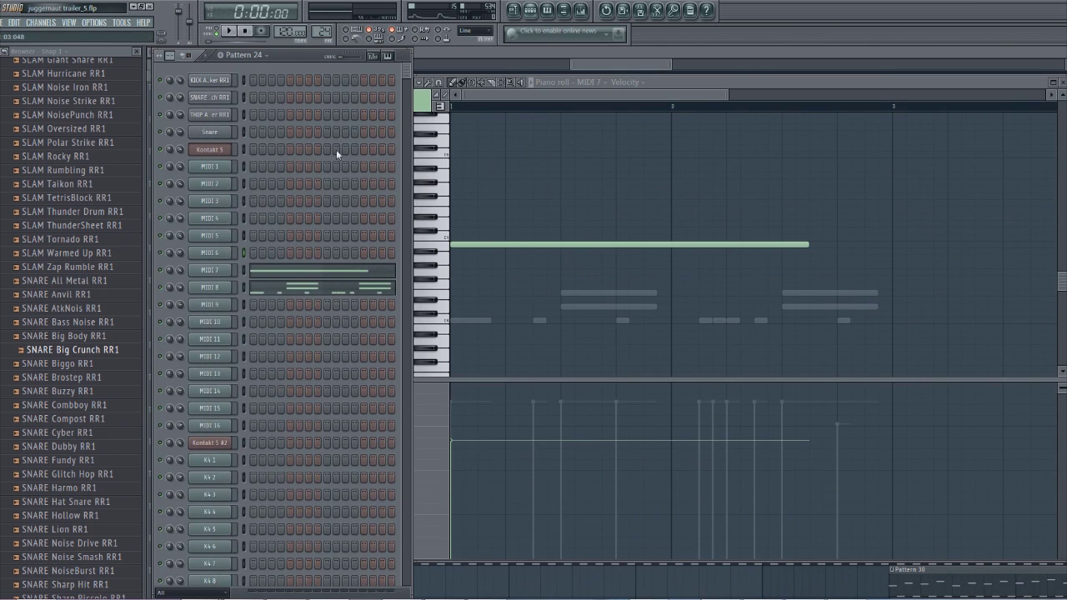
{"action": "left_click", "coordinate": [229, 31]}
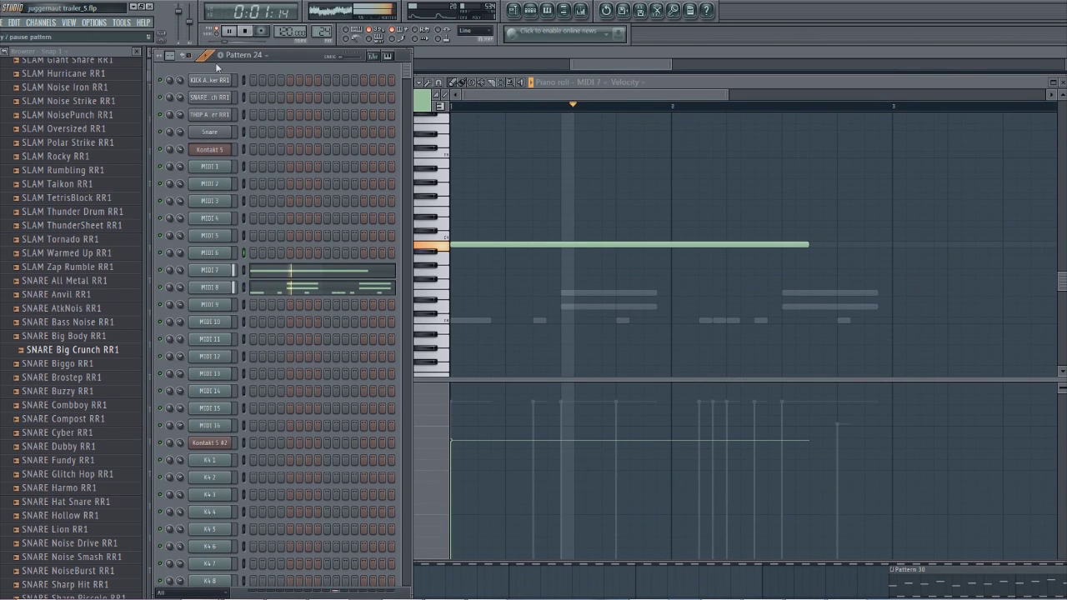
Step: Bring up the Synematic kit of DRUMS & FX Juggernaut in Kontakt 5 while Pattern 24 plays, and stop playback
{"action": "left_click", "coordinate": [212, 151]}
{"action": "left_click_drag", "start_coordinate": [805, 278], "coordinate": [804, 311]}
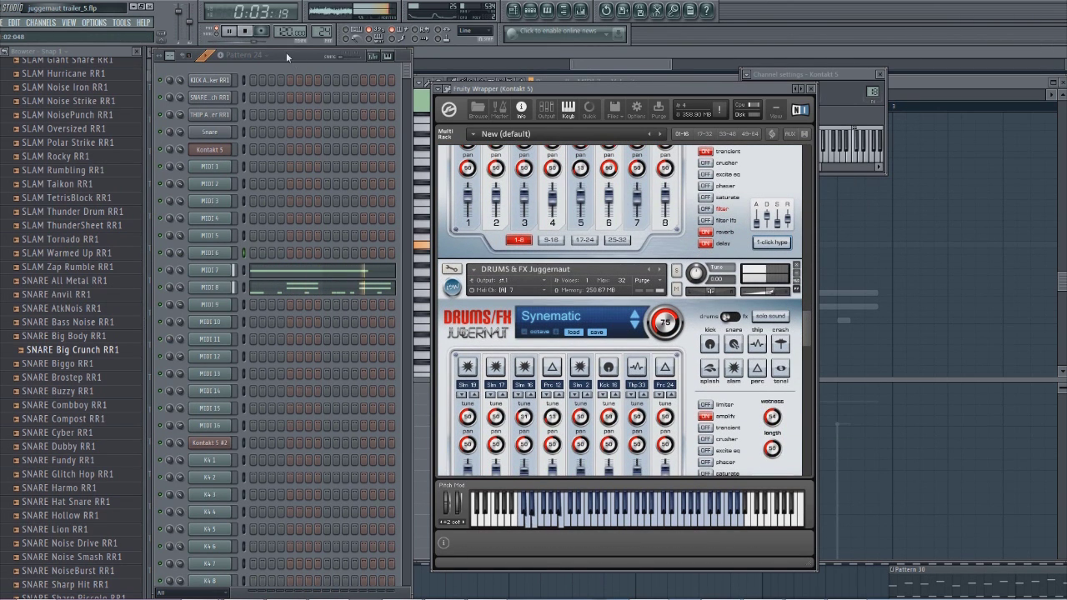
{"action": "key", "text": "space"}
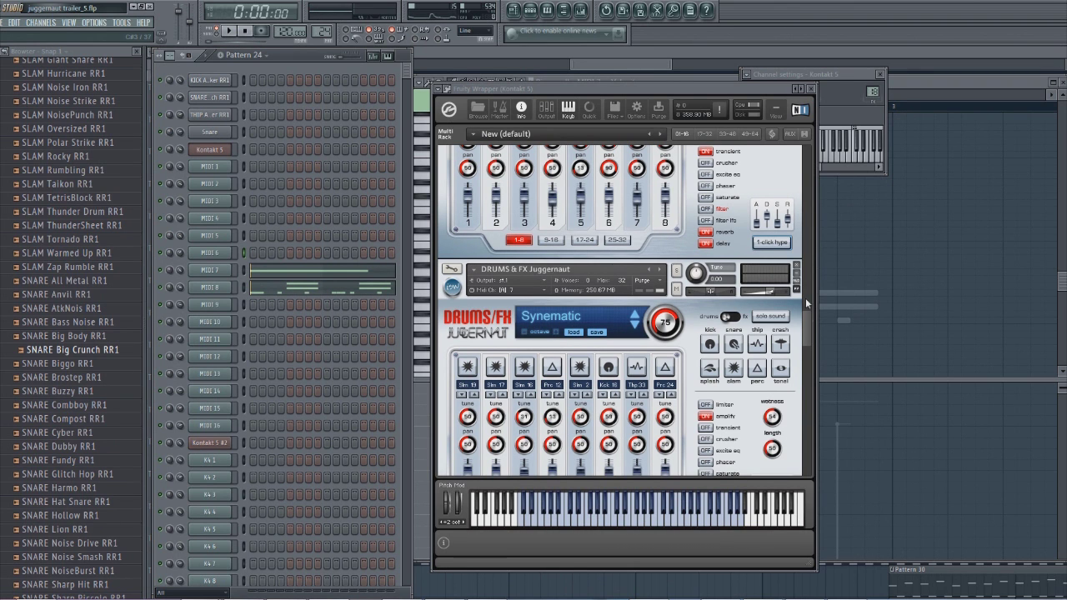
Step: Open the piano roll of channel MIDI 7 in Pattern 24 and audition the pitch of its long note
{"action": "scroll", "coordinate": [681, 306], "scroll_direction": "down", "scroll_amount": 2}
{"action": "right_click", "coordinate": [215, 271]}
{"action": "left_click", "coordinate": [250, 273]}
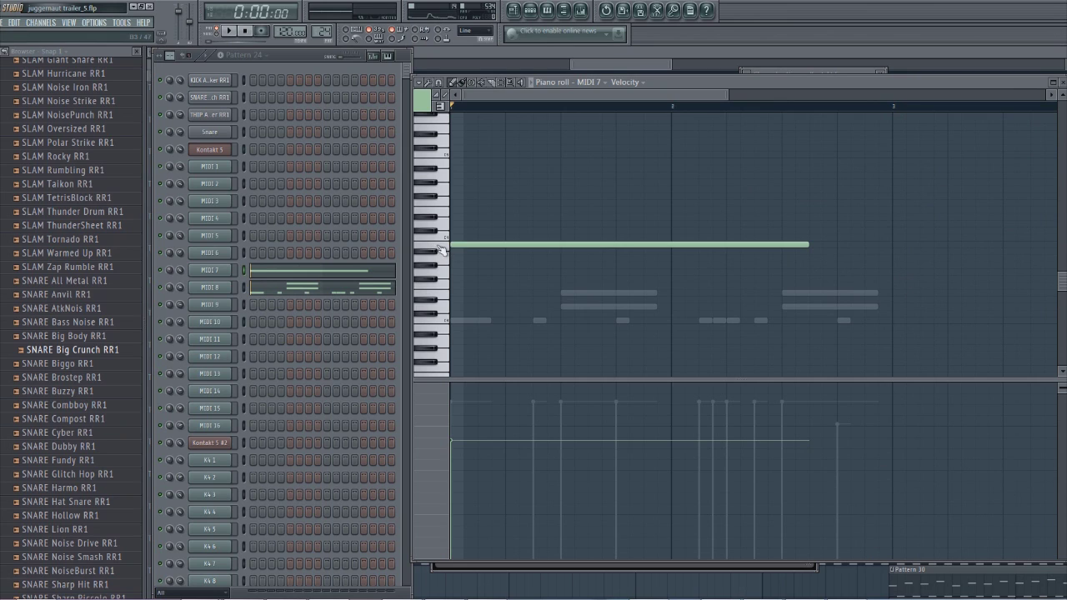
{"action": "left_click", "coordinate": [444, 247]}
Step: Play the Big Beat Kit part of Pattern 24 with MIDI 7 muted, and check the kit's excite eq effect in Kontakt 5
{"action": "left_click", "coordinate": [210, 149]}
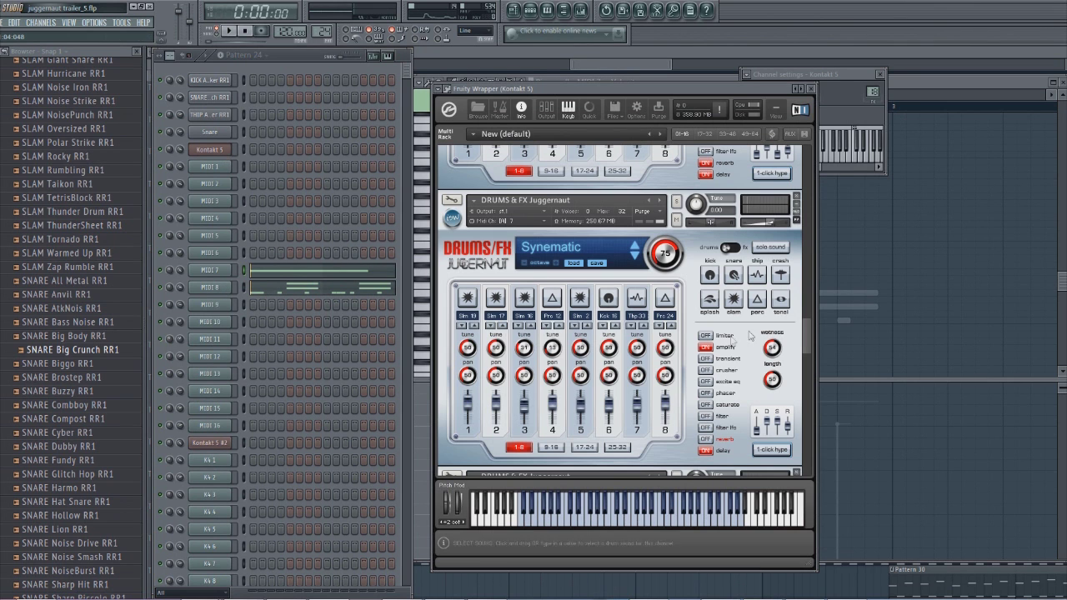
{"action": "left_click_drag", "start_coordinate": [806, 347], "coordinate": [805, 367]}
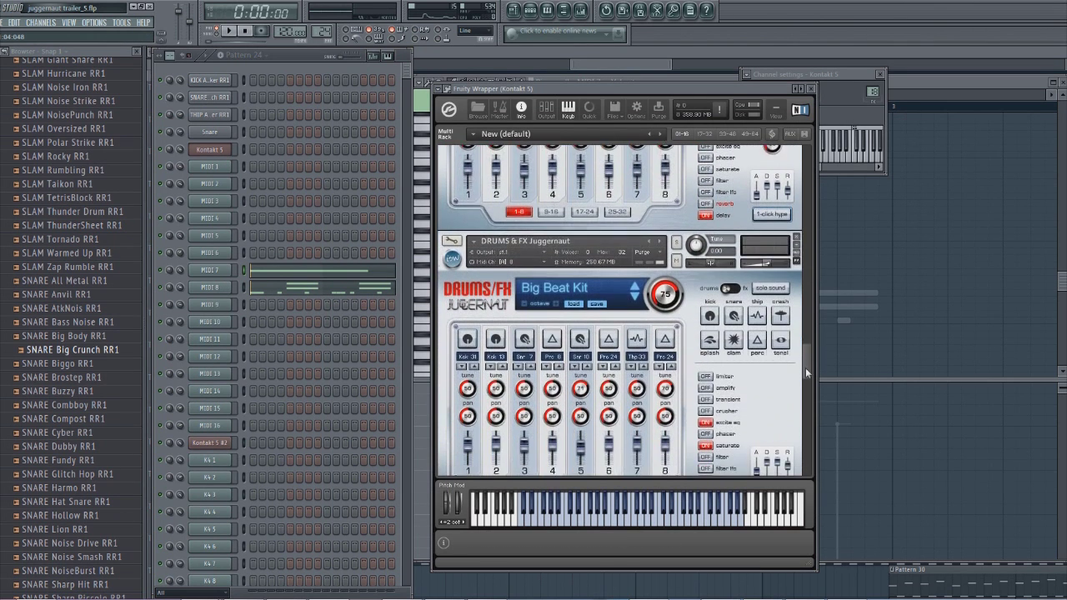
{"action": "left_click", "coordinate": [163, 275]}
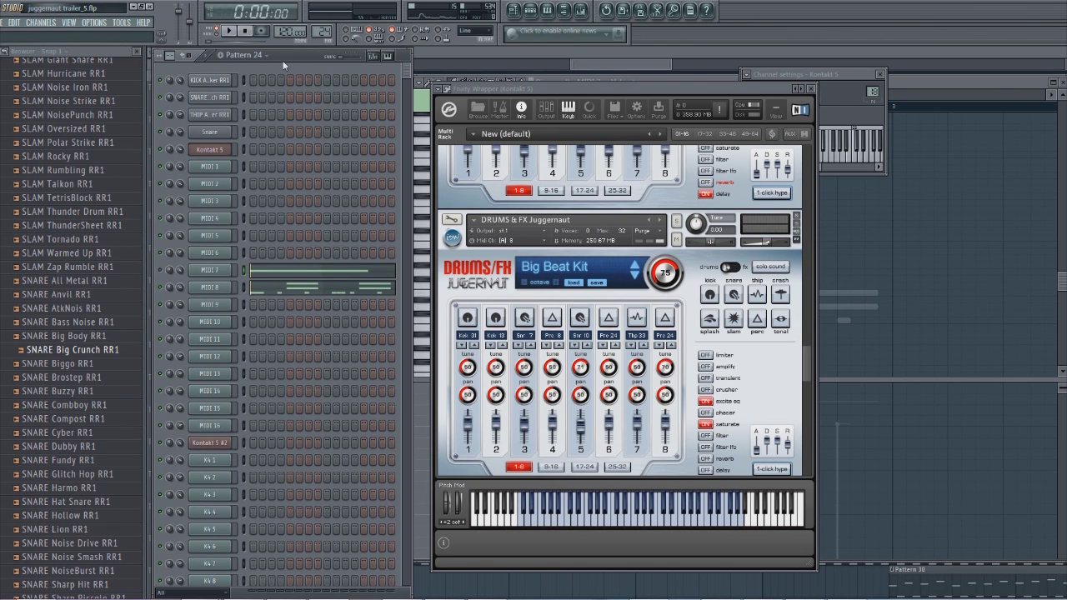
{"action": "key", "text": "space"}
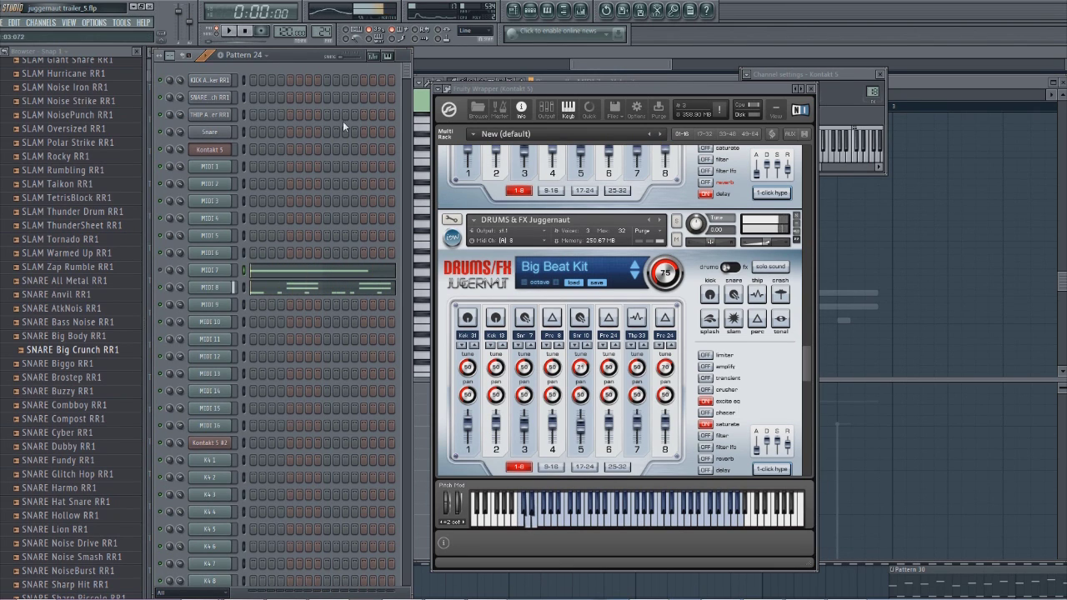
{"action": "key", "text": "space"}
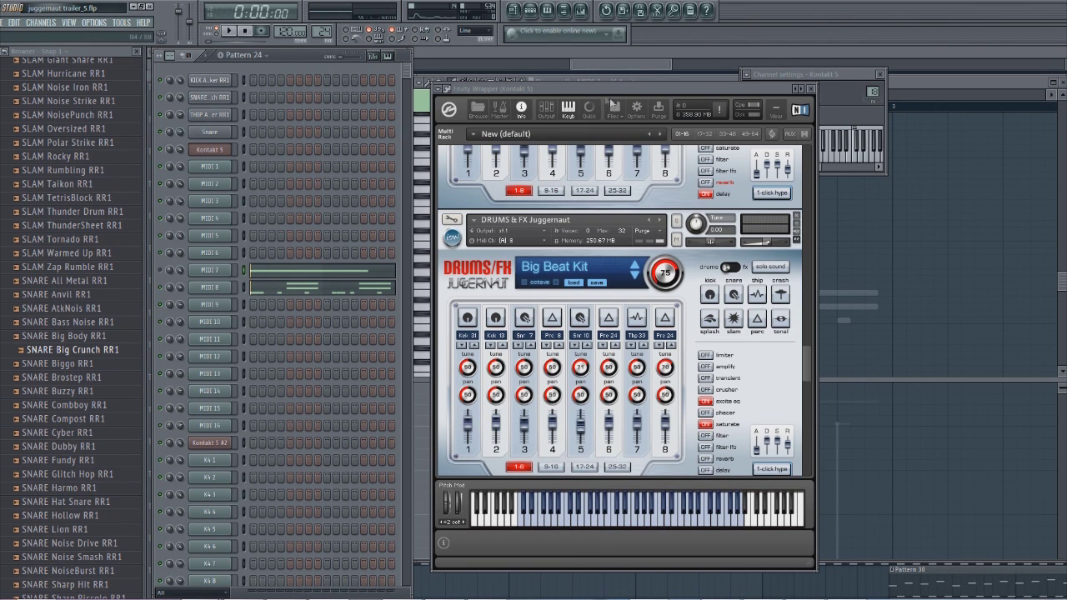
{"action": "scroll", "coordinate": [805, 367], "scroll_direction": "down", "scroll_amount": 2}
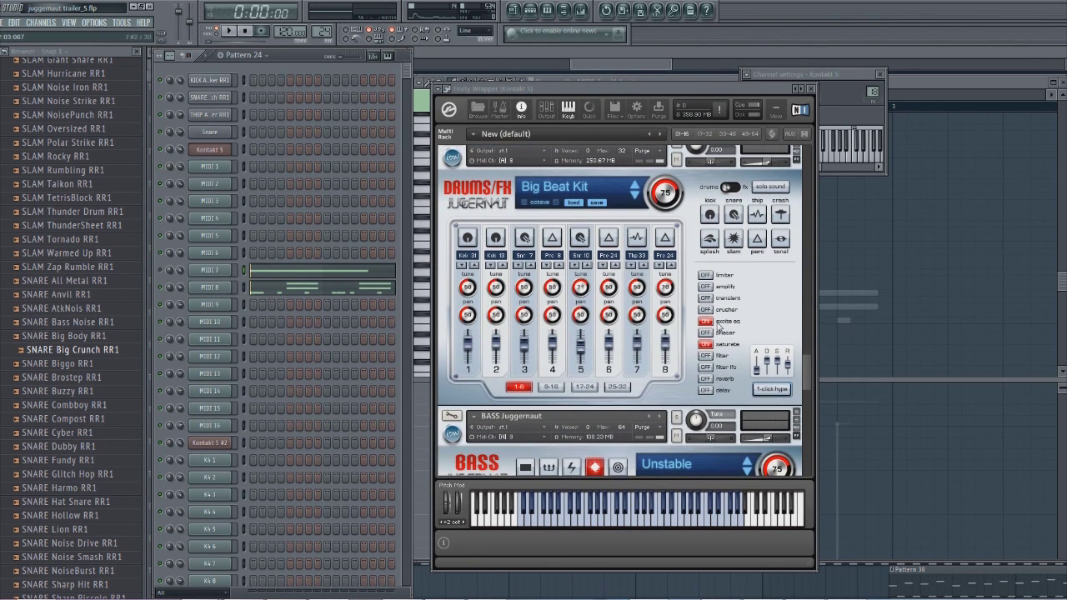
{"action": "left_click", "coordinate": [706, 322]}
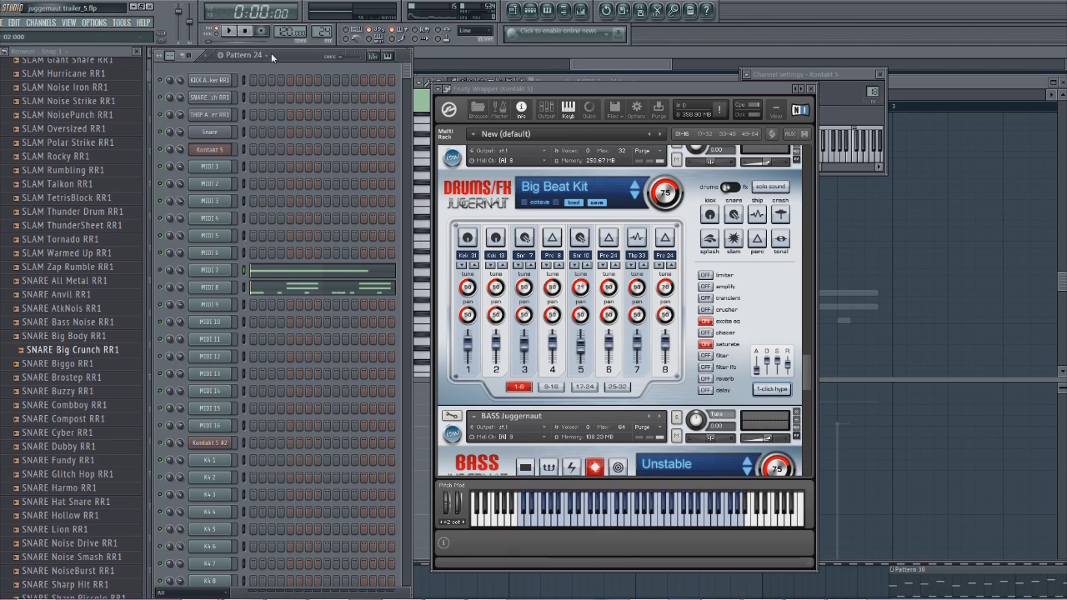
Step: Open the mixer and inspect the EQuality settings on the Master track, and close the plugin
{"action": "left_click", "coordinate": [70, 22]}
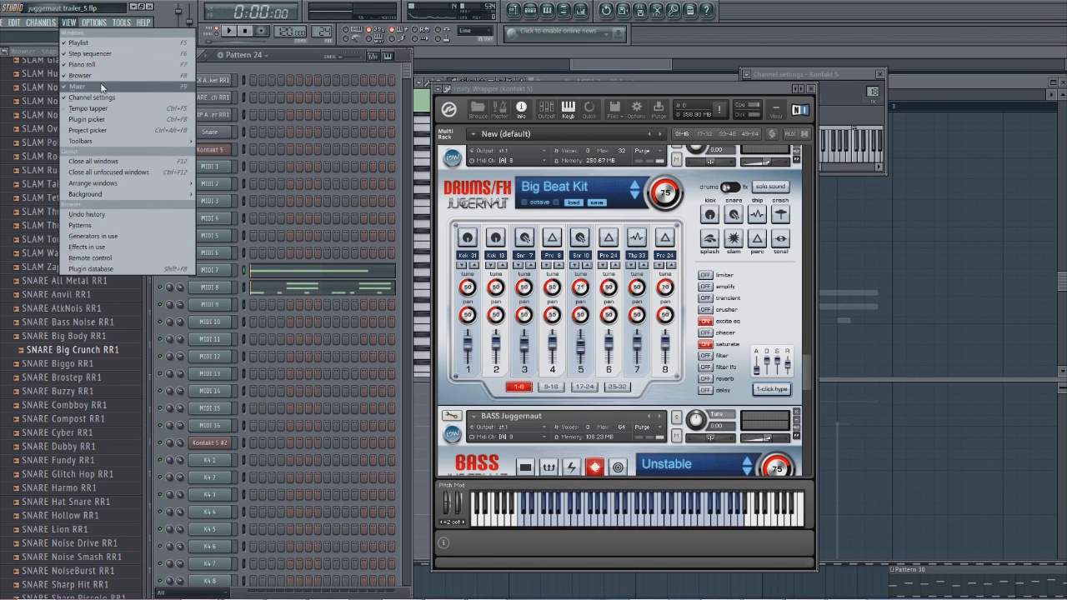
{"action": "left_click", "coordinate": [106, 87]}
{"action": "left_click", "coordinate": [394, 305]}
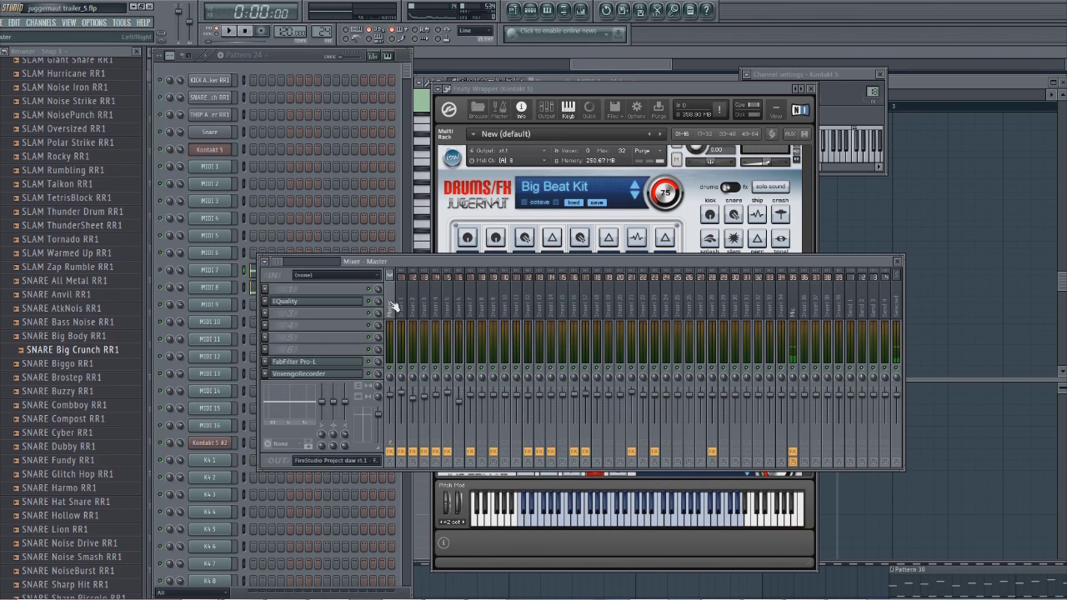
{"action": "left_click", "coordinate": [332, 310]}
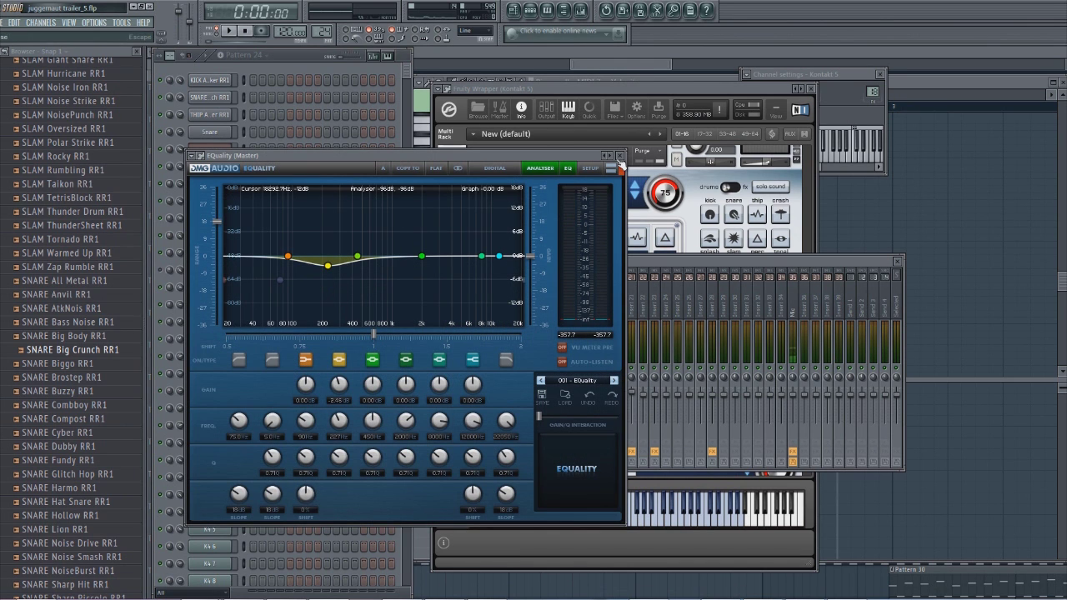
{"action": "left_click", "coordinate": [619, 156]}
Step: Check FabFilter Pro-L on the Master track and close the mixer
{"action": "left_click", "coordinate": [325, 363]}
{"action": "left_click", "coordinate": [325, 363]}
{"action": "left_click", "coordinate": [325, 364]}
{"action": "left_click", "coordinate": [798, 286]}
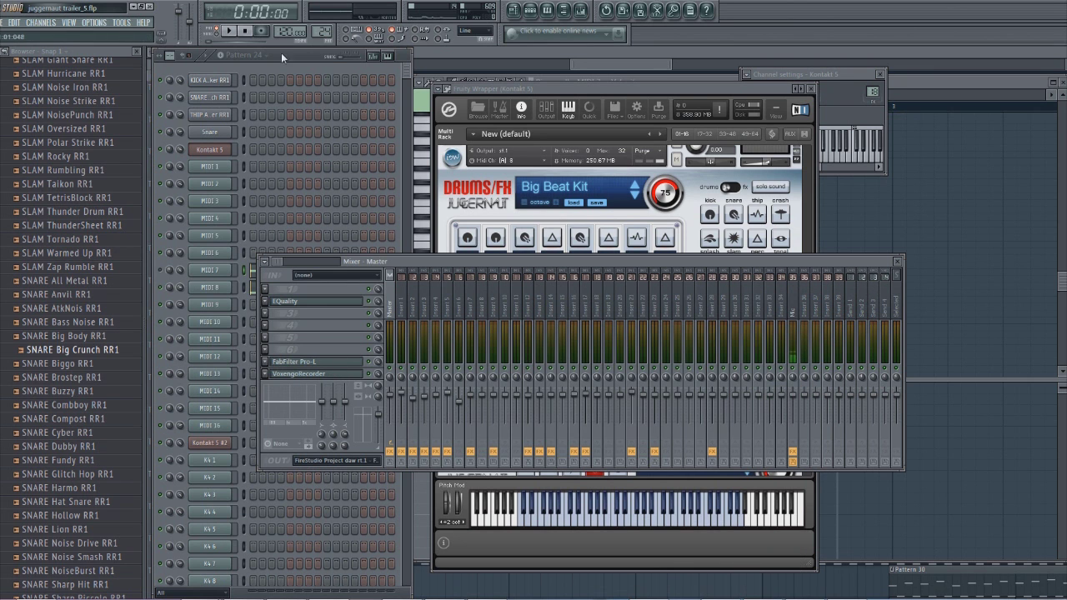
{"action": "left_click_drag", "start_coordinate": [862, 271], "coordinate": [1044, 288]}
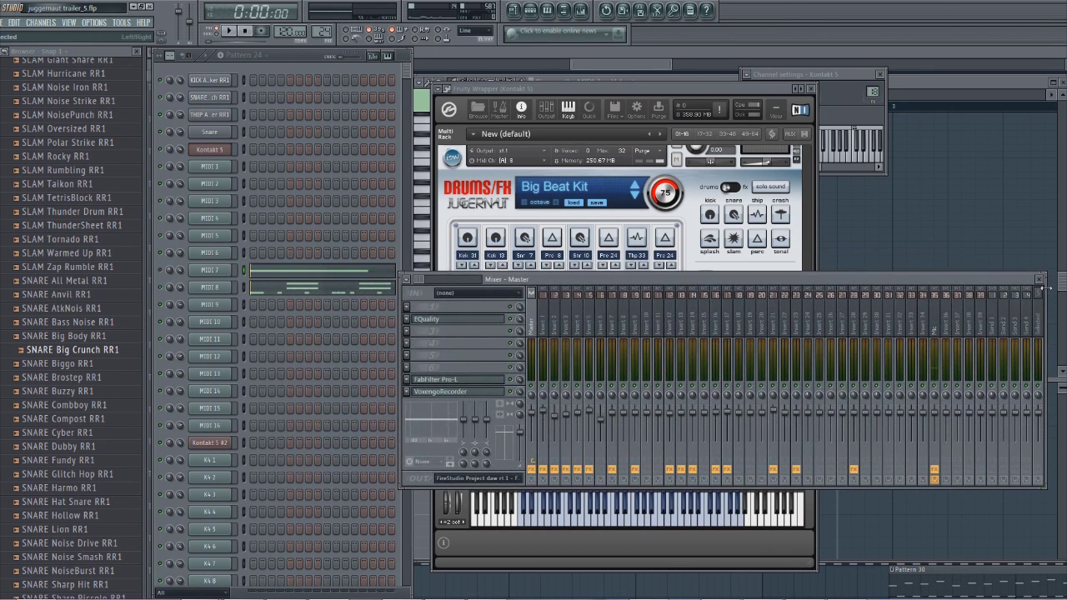
{"action": "left_click", "coordinate": [1039, 280]}
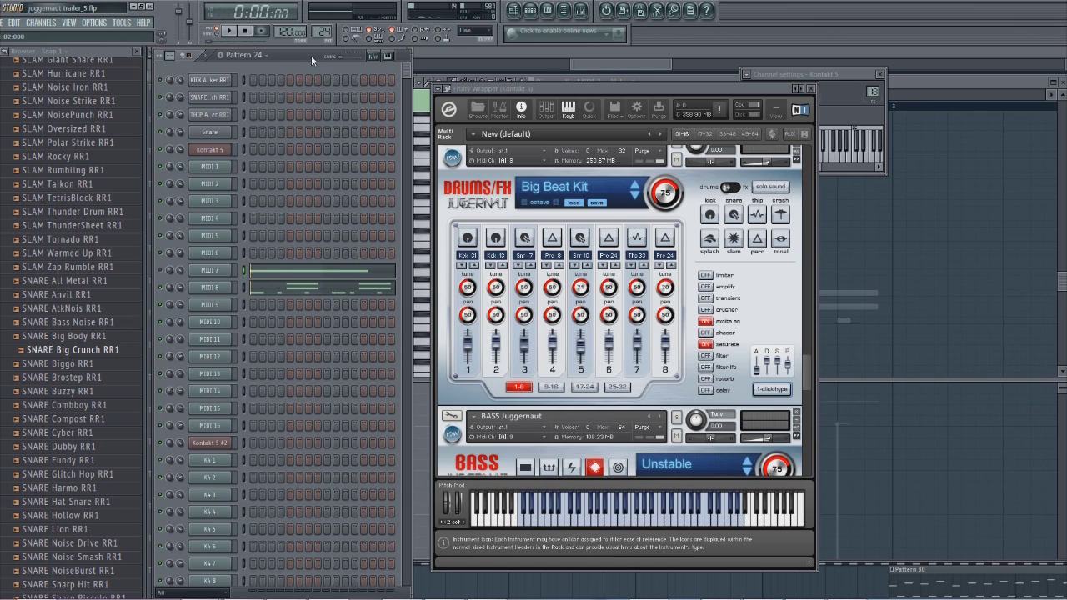
Step: Return to the playlist, and open Pattern 29 from Track 20 and play it by itself
{"action": "key", "text": "F5"}
{"action": "scroll", "coordinate": [404, 252], "scroll_direction": "down", "scroll_amount": 4}
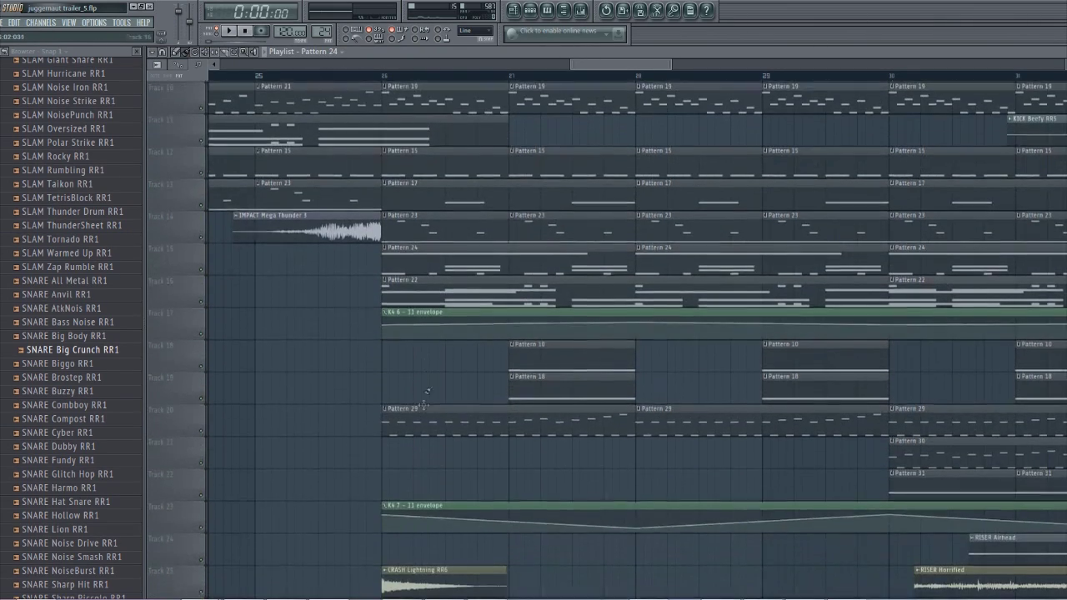
{"action": "double_click", "coordinate": [422, 422]}
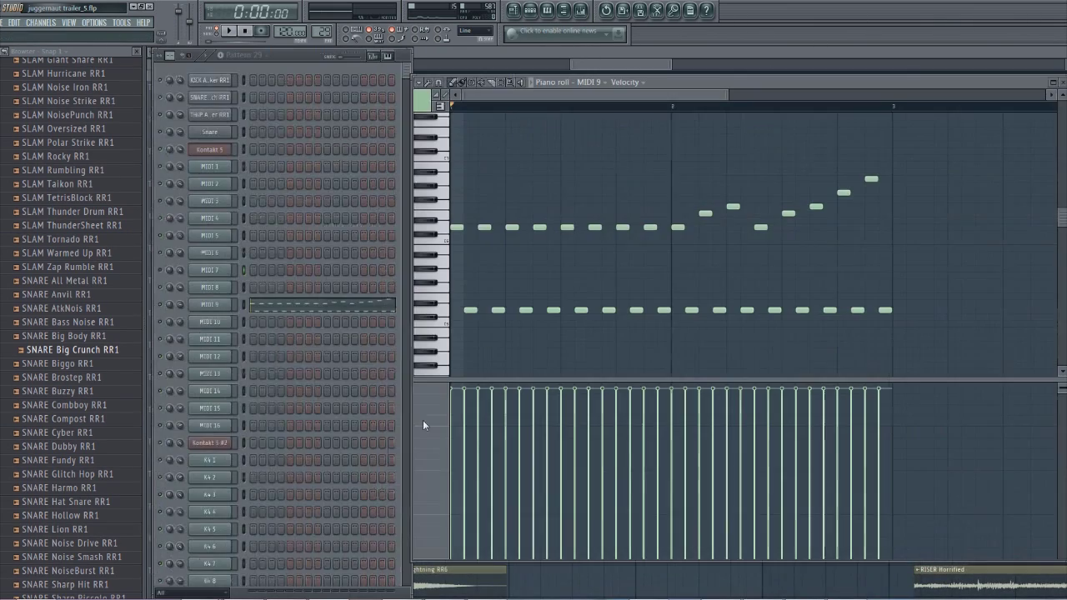
{"action": "left_click", "coordinate": [229, 31]}
Step: Bring up the Unstable patch of BASS Juggernaut in Kontakt 5 while Pattern 29 plays, and stop playback
{"action": "left_click", "coordinate": [223, 152]}
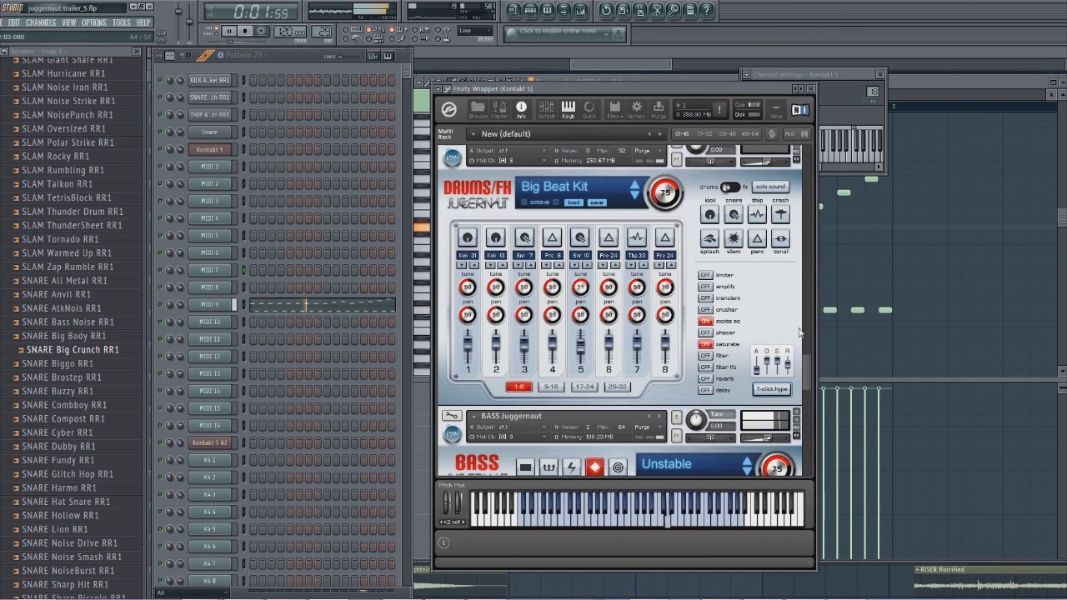
{"action": "scroll", "coordinate": [809, 365], "scroll_direction": "down", "scroll_amount": 5}
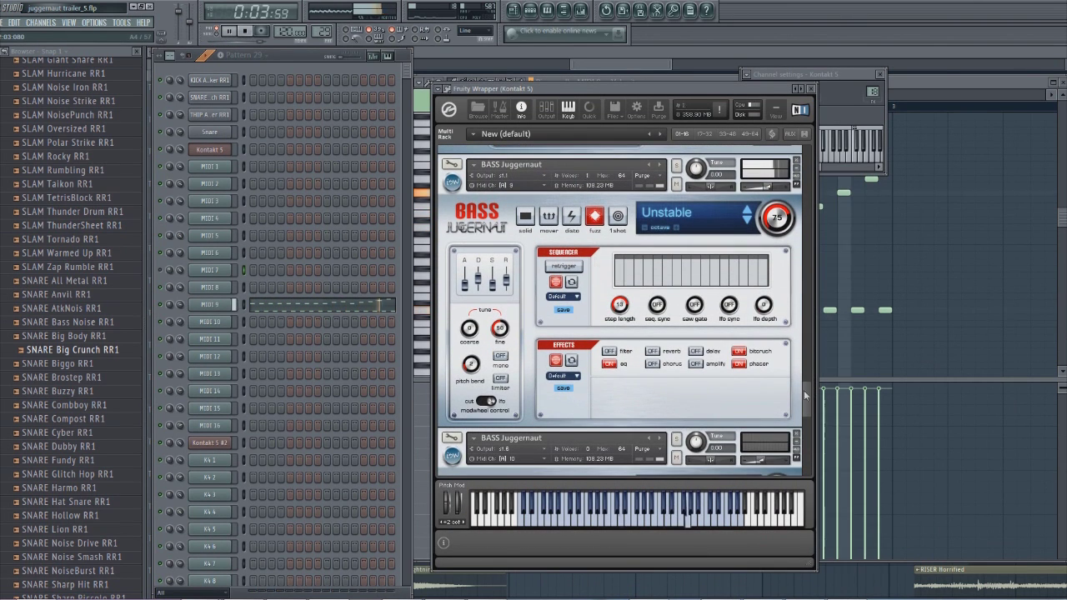
{"action": "left_click", "coordinate": [294, 62]}
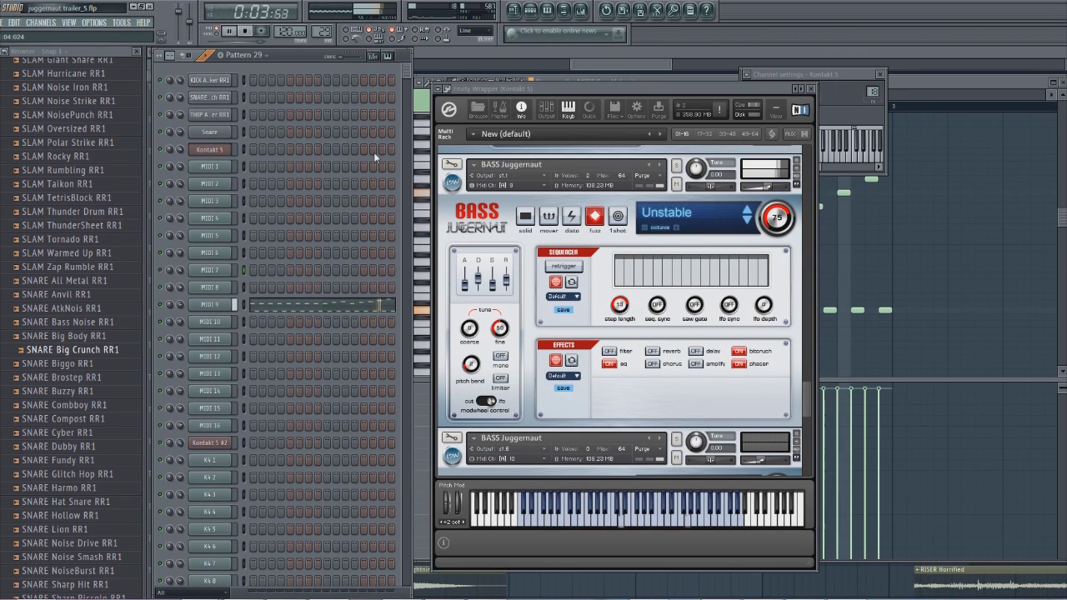
{"action": "key", "text": "space"}
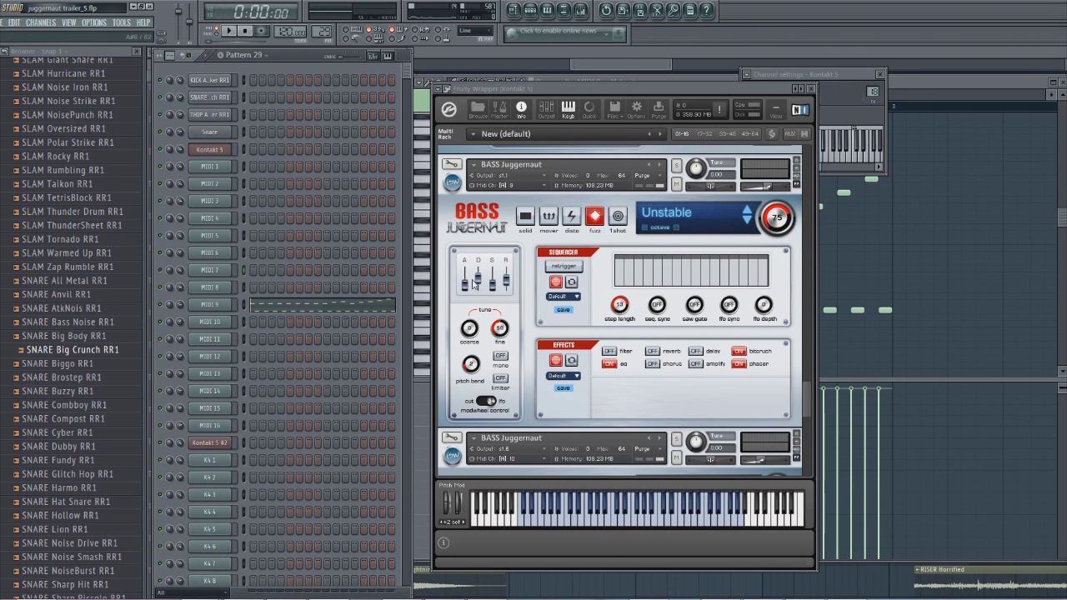
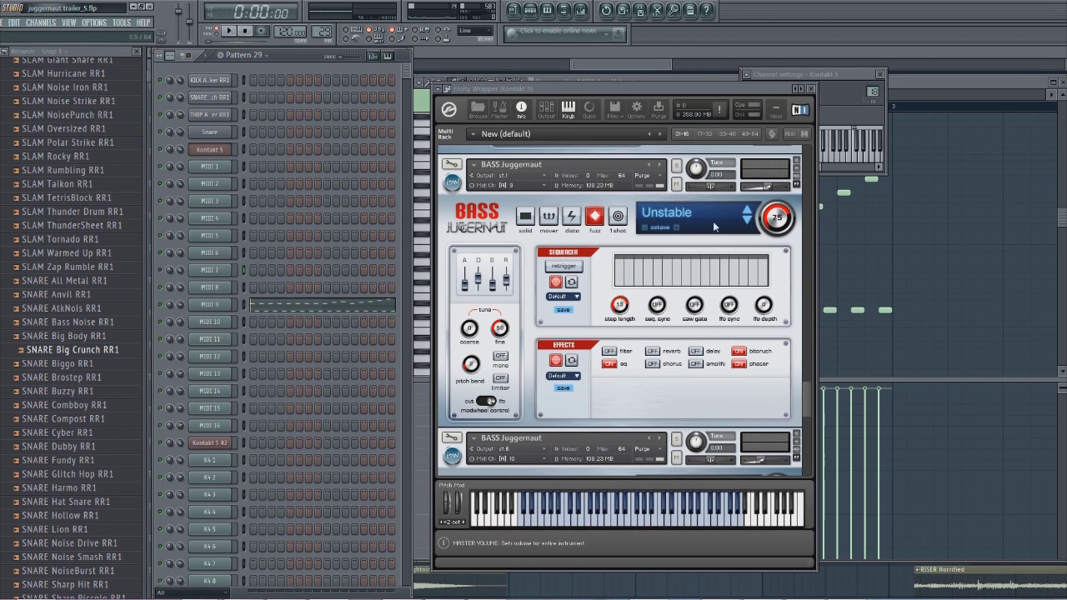
Step: Turn off the bitcrush, phaser and eq effects of the Unstable bass and play Pattern 29 without them
{"action": "left_click", "coordinate": [591, 216]}
{"action": "left_click", "coordinate": [759, 361]}
{"action": "left_click", "coordinate": [615, 364]}
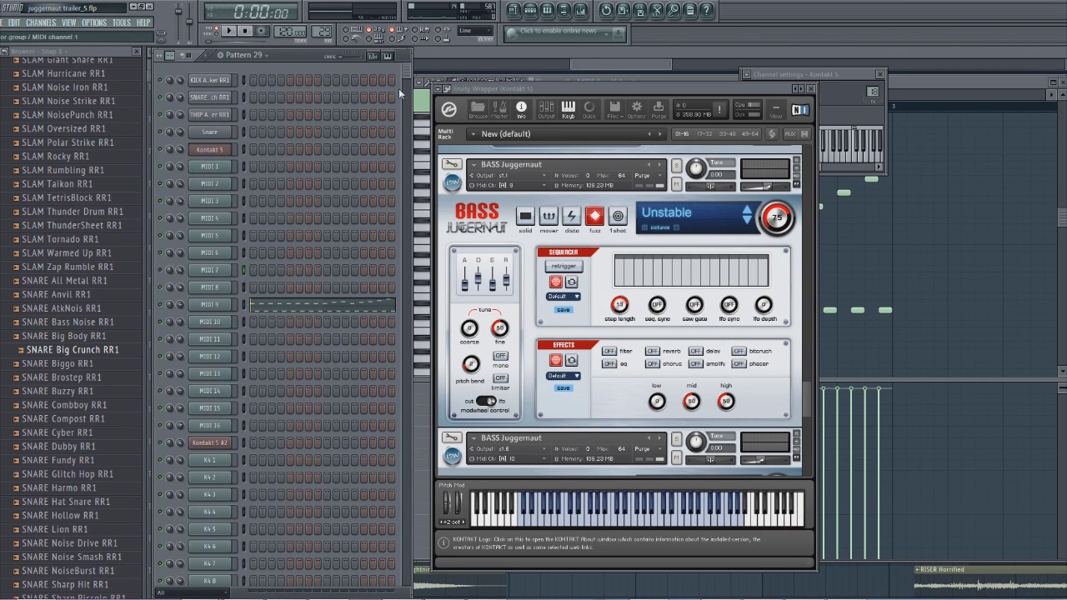
{"action": "key", "text": "space"}
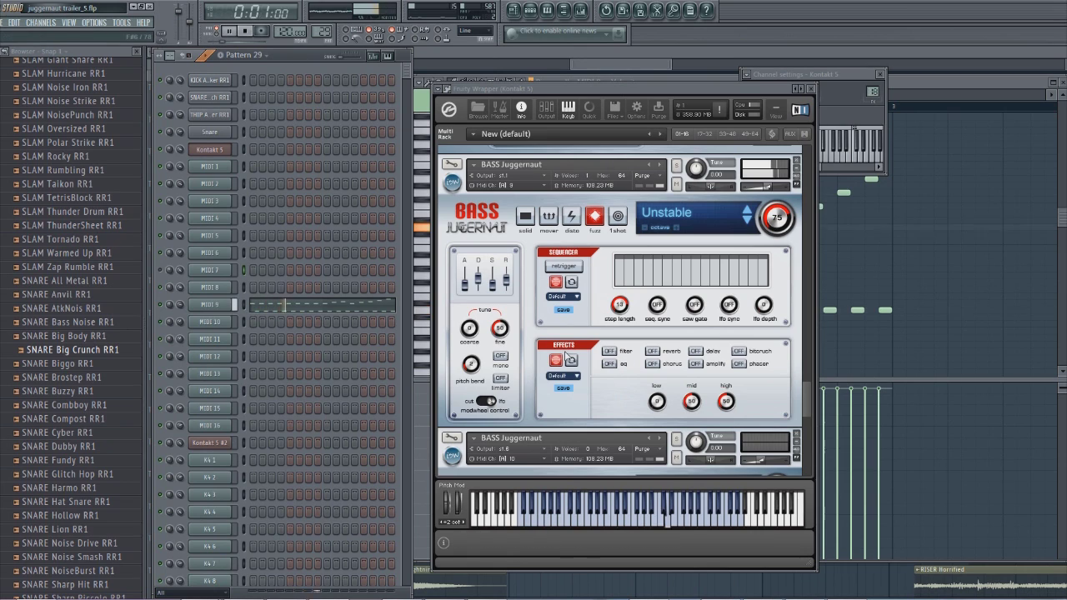
{"action": "key", "text": "space"}
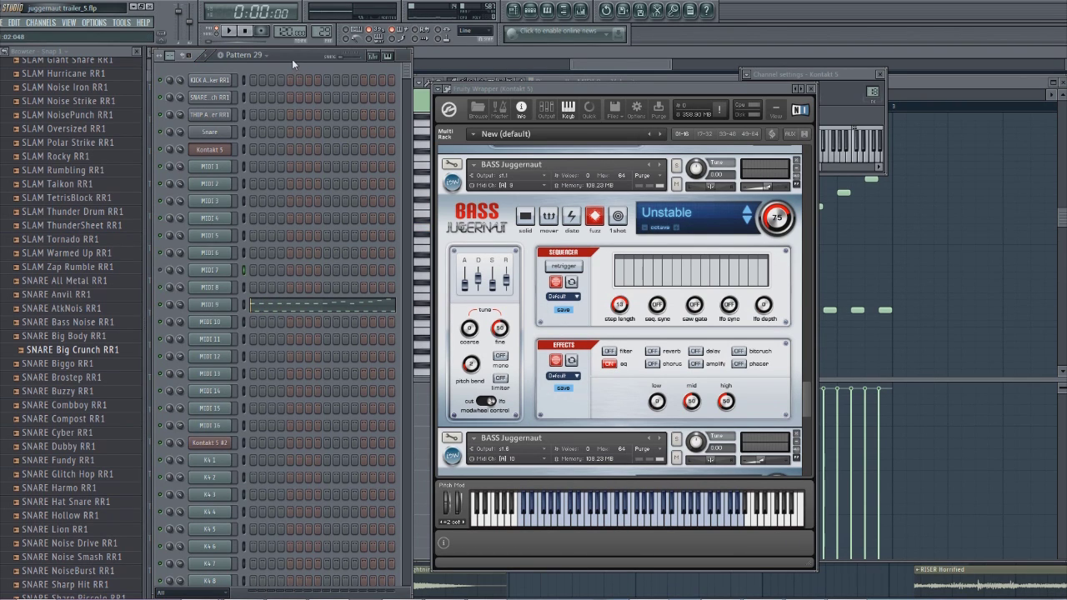
Step: Play Pattern 29 while toggling the Unstable bass's eq off and on to compare, leaving the eq on
{"action": "key", "text": "space"}
{"action": "left_click", "coordinate": [611, 364]}
{"action": "left_click", "coordinate": [613, 368]}
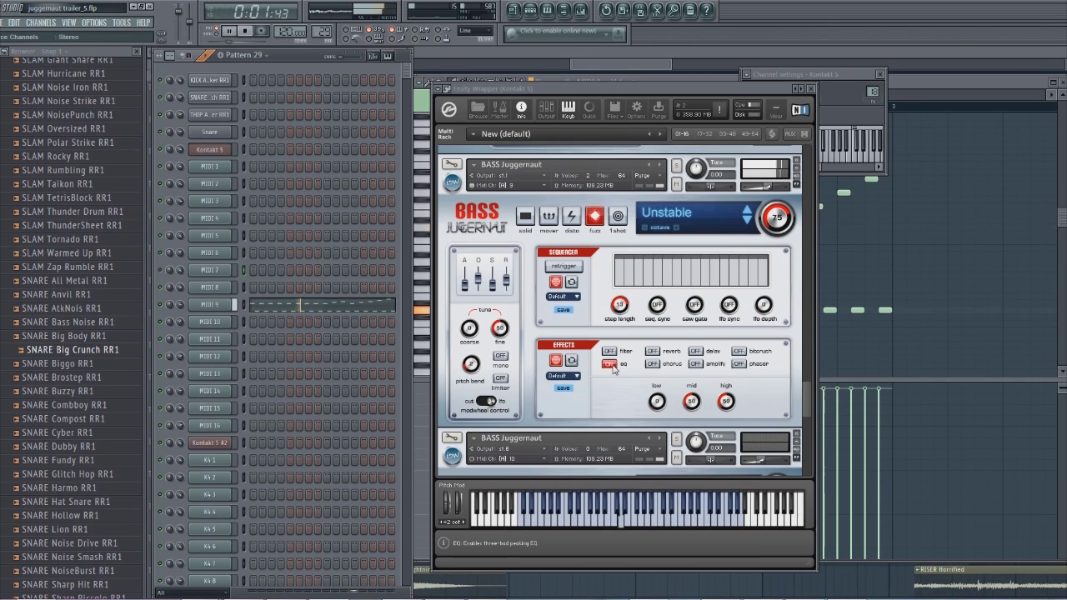
Step: Compare the bass with the phaser off and on, switch the bitcrush back on as well, and play Pattern 29 again
{"action": "left_click", "coordinate": [739, 364]}
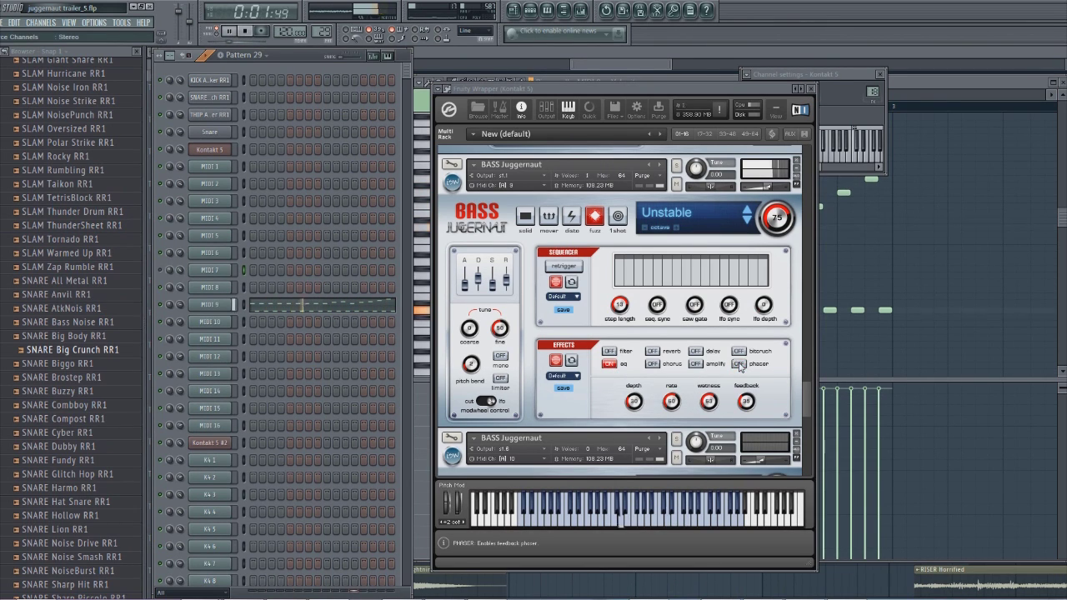
{"action": "left_click", "coordinate": [740, 364]}
{"action": "key", "text": "space"}
{"action": "left_click", "coordinate": [738, 351]}
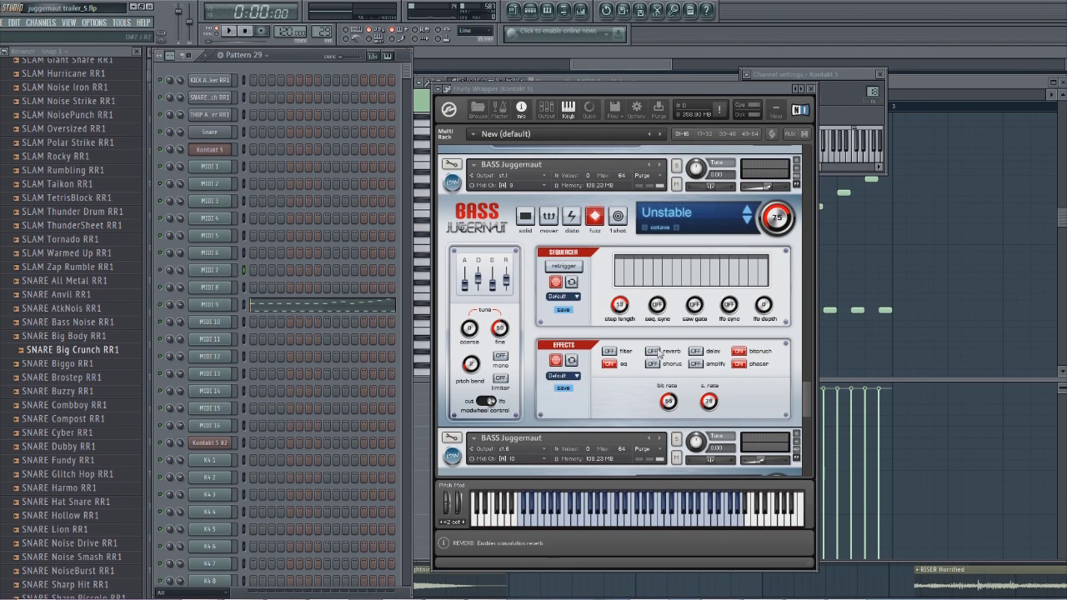
{"action": "key", "text": "space"}
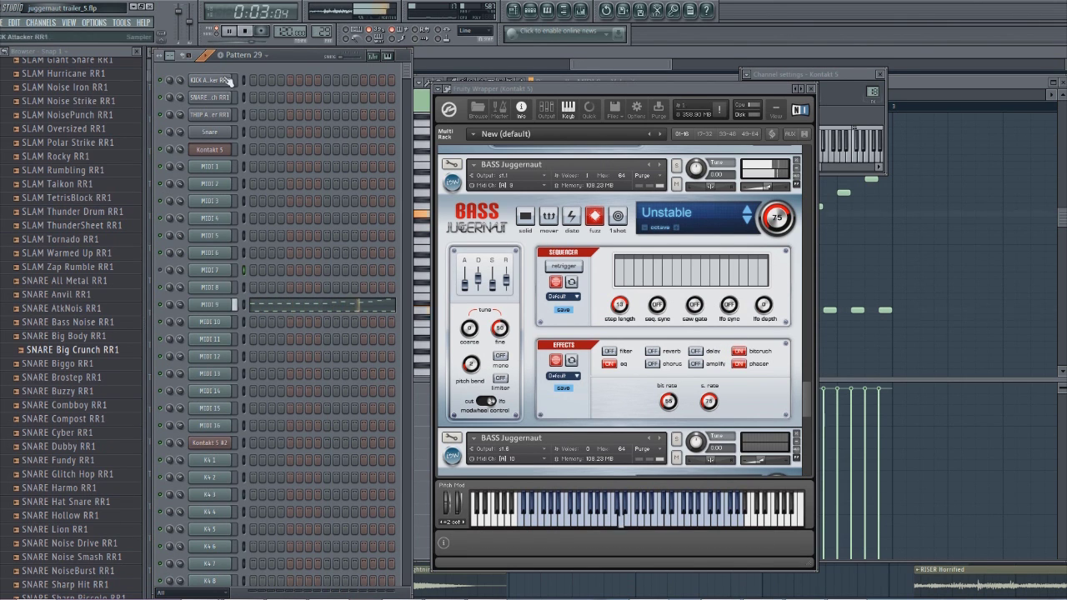
Step: Stop Pattern 29, then open and audition Pattern 10 on Track 18 and Pattern 18 on Track 19, returning to the playlist
{"action": "key", "text": "space"}
{"action": "key", "text": "F5"}
{"action": "scroll", "coordinate": [617, 293], "scroll_direction": "down", "scroll_amount": 2}
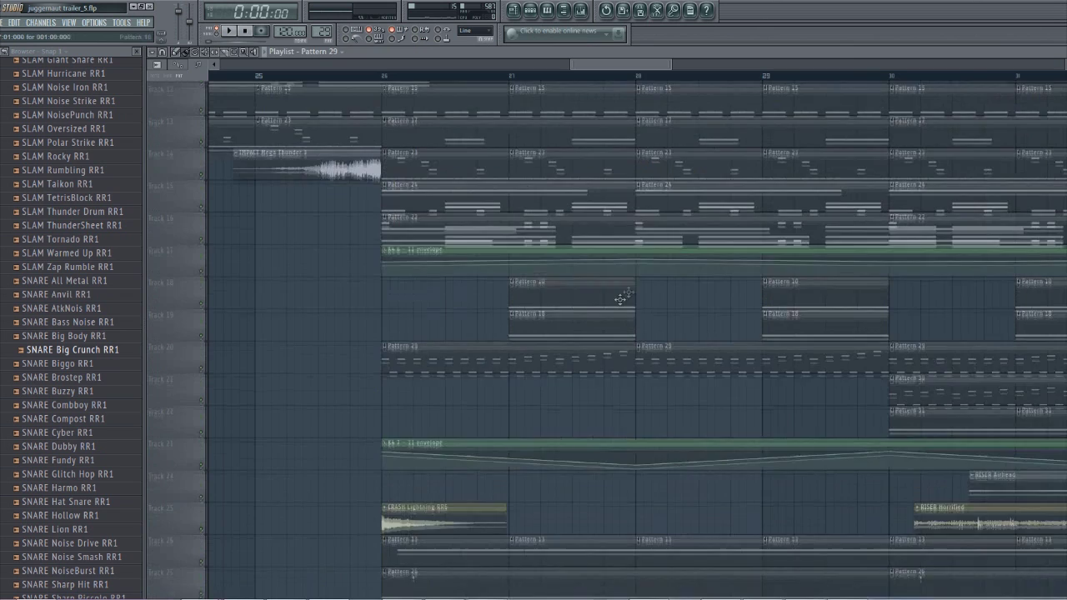
{"action": "double_click", "coordinate": [593, 293]}
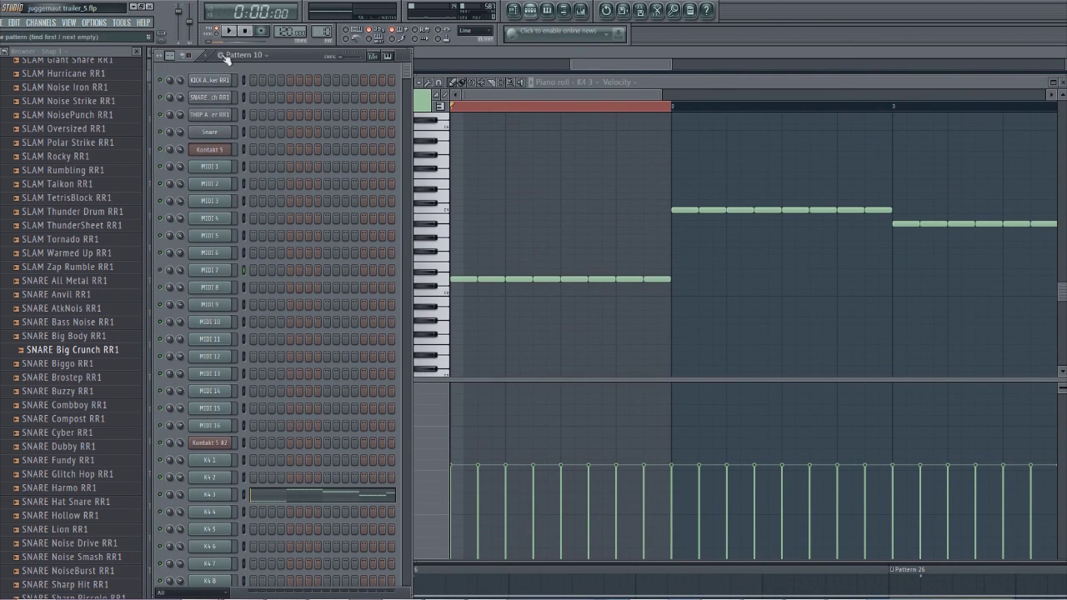
{"action": "key", "text": "F5"}
{"action": "key", "text": "space"}
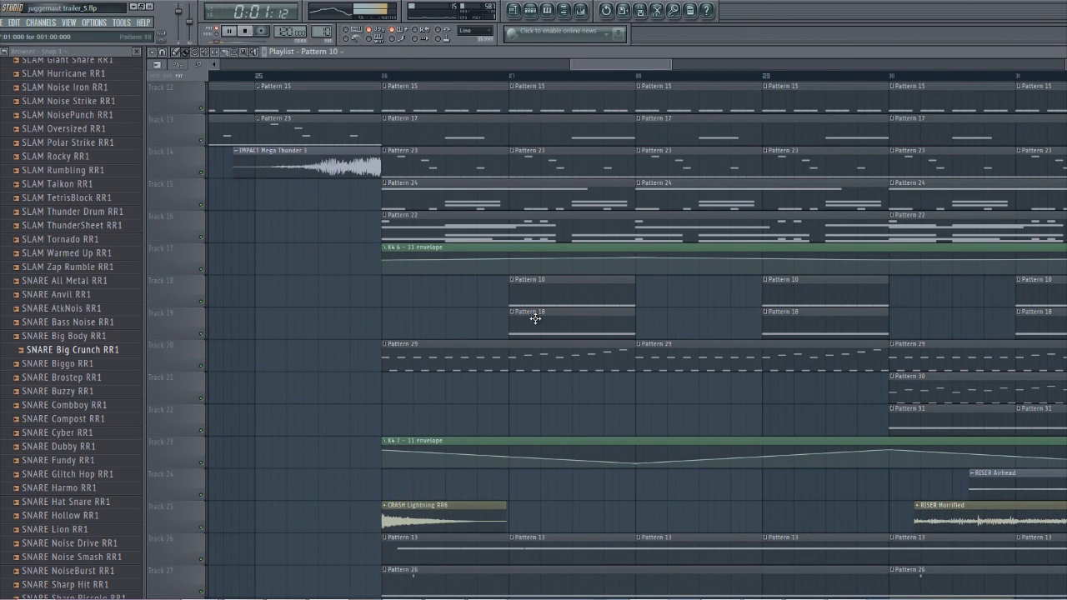
{"action": "double_click", "coordinate": [537, 320]}
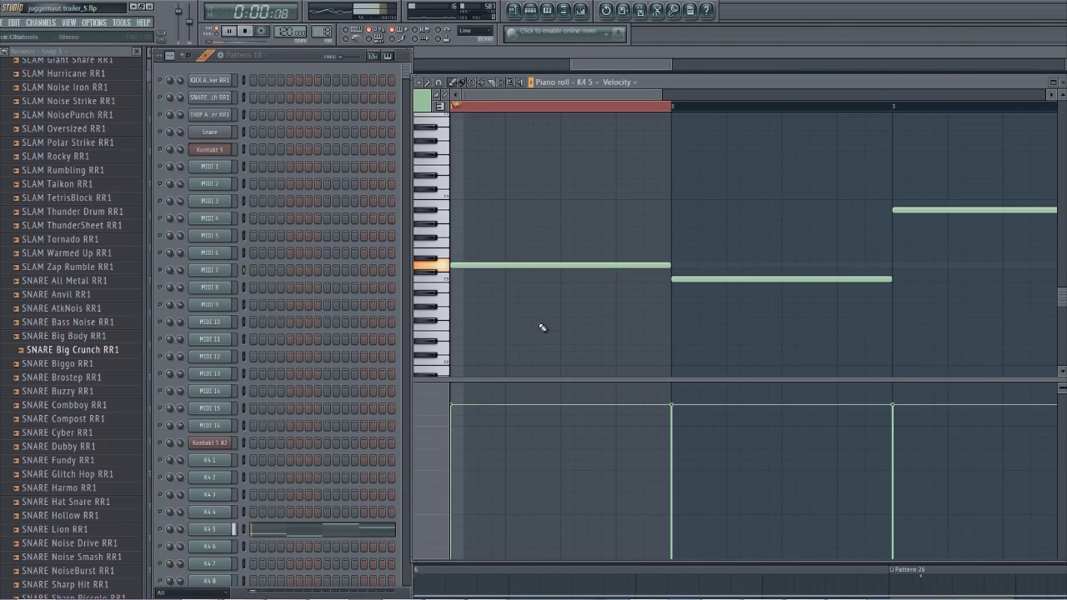
{"action": "key", "text": "F5"}
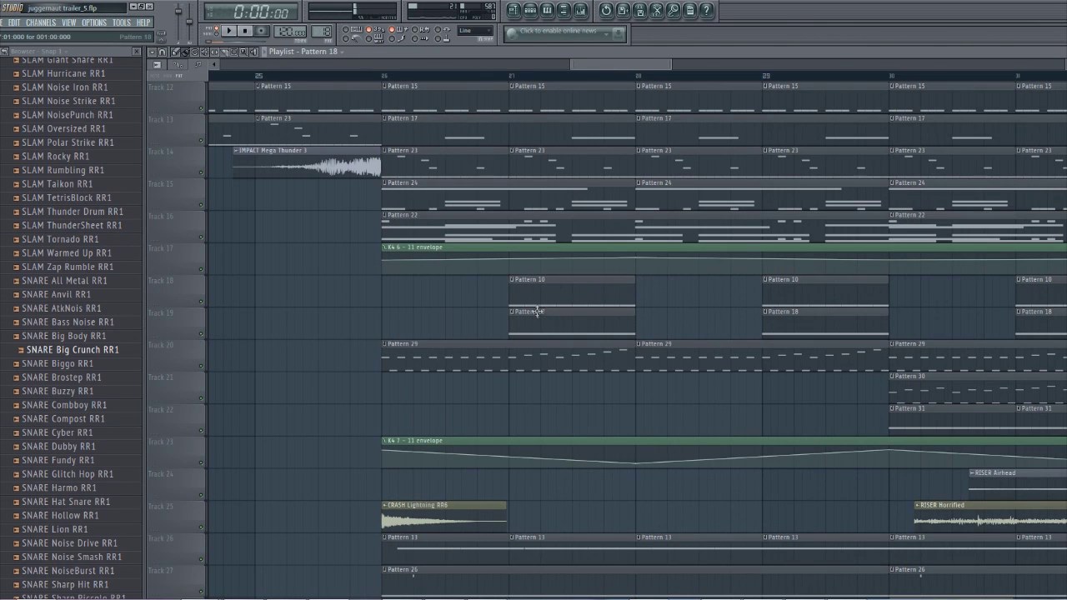
Step: Solo Track 30 to play the CRASH Resonant Cym RR2 clip, and replay it together with Track 25's CRASH Lightning RR6
{"action": "scroll", "coordinate": [537, 311], "scroll_direction": "down", "scroll_amount": 5}
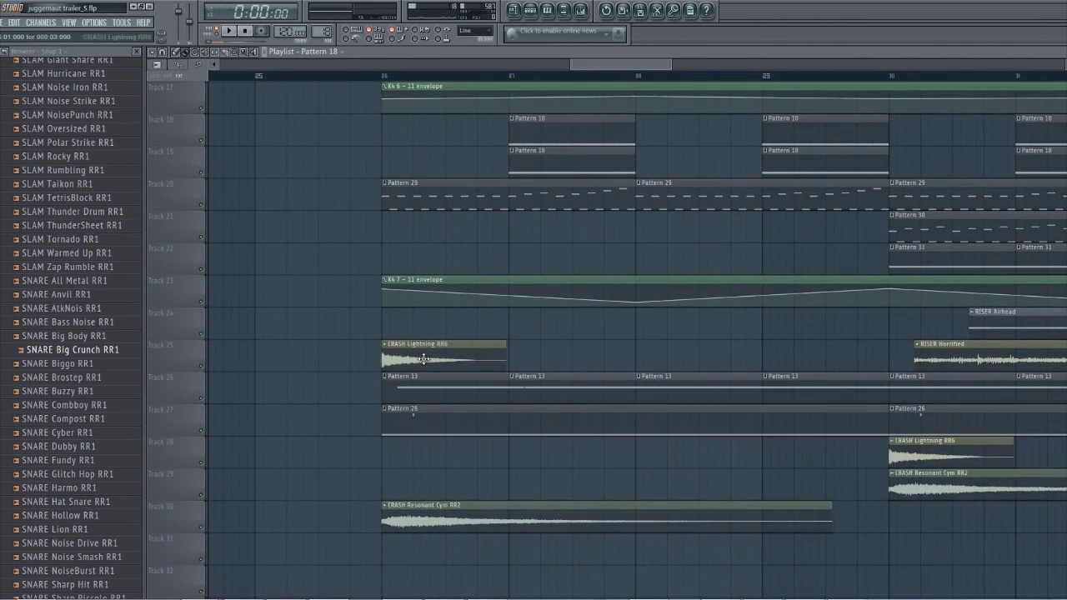
{"action": "right_click", "coordinate": [201, 528]}
{"action": "left_click", "coordinate": [381, 75]}
{"action": "key", "text": "space"}
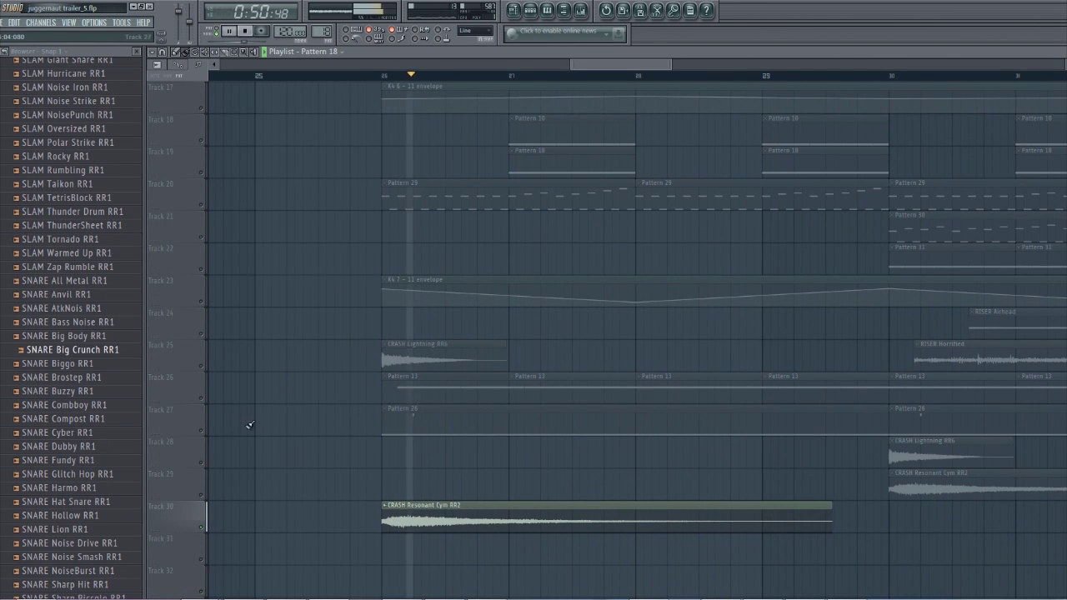
{"action": "left_click", "coordinate": [202, 366]}
{"action": "left_click", "coordinate": [383, 75]}
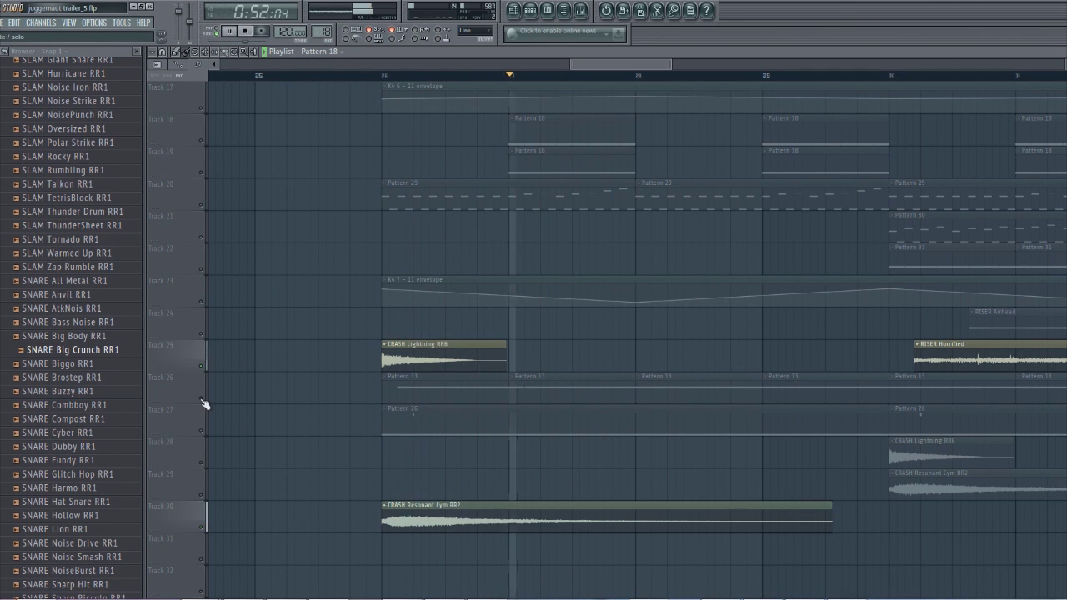
Step: Solo Track 26, open its Pattern 13 in the piano roll during pattern playback, and stop playback
{"action": "right_click", "coordinate": [202, 398]}
{"action": "key", "text": "space"}
{"action": "left_click", "coordinate": [384, 73]}
{"action": "key", "text": "F6"}
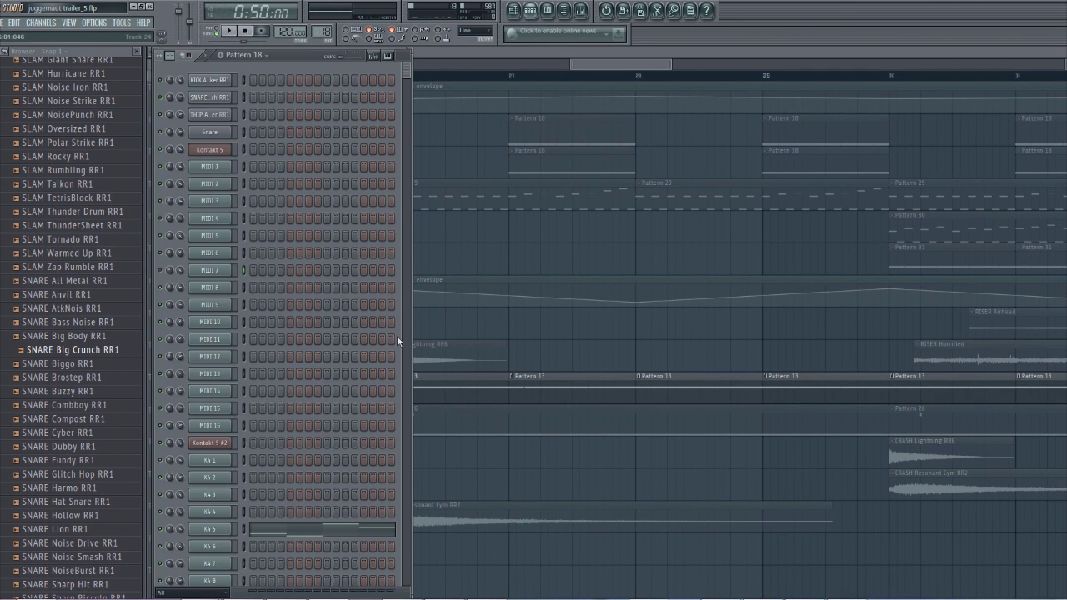
{"action": "key", "text": "F6"}
{"action": "key", "text": "space"}
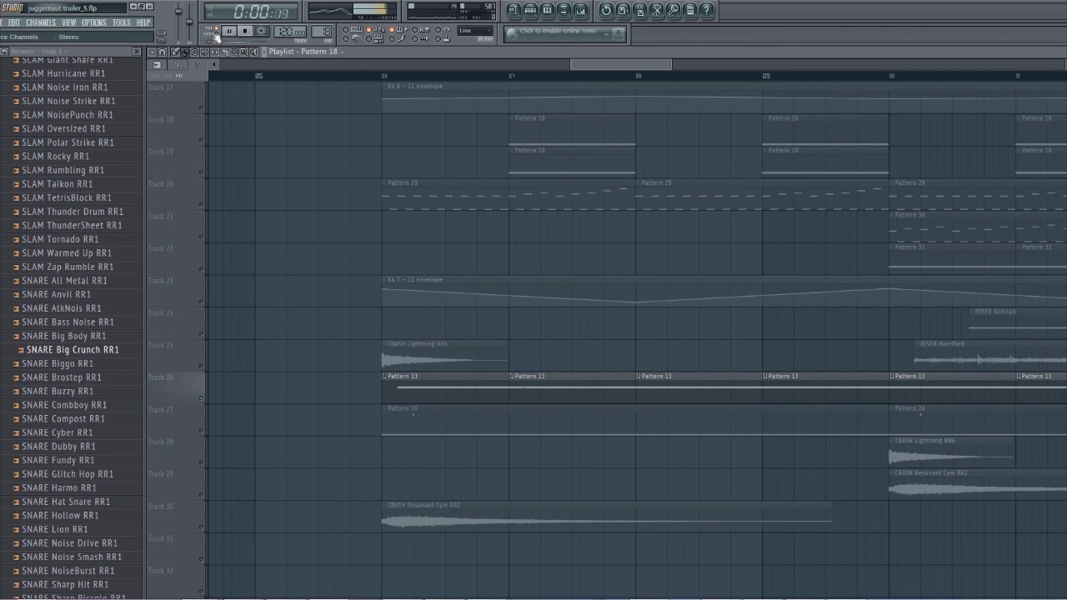
{"action": "double_click", "coordinate": [428, 379]}
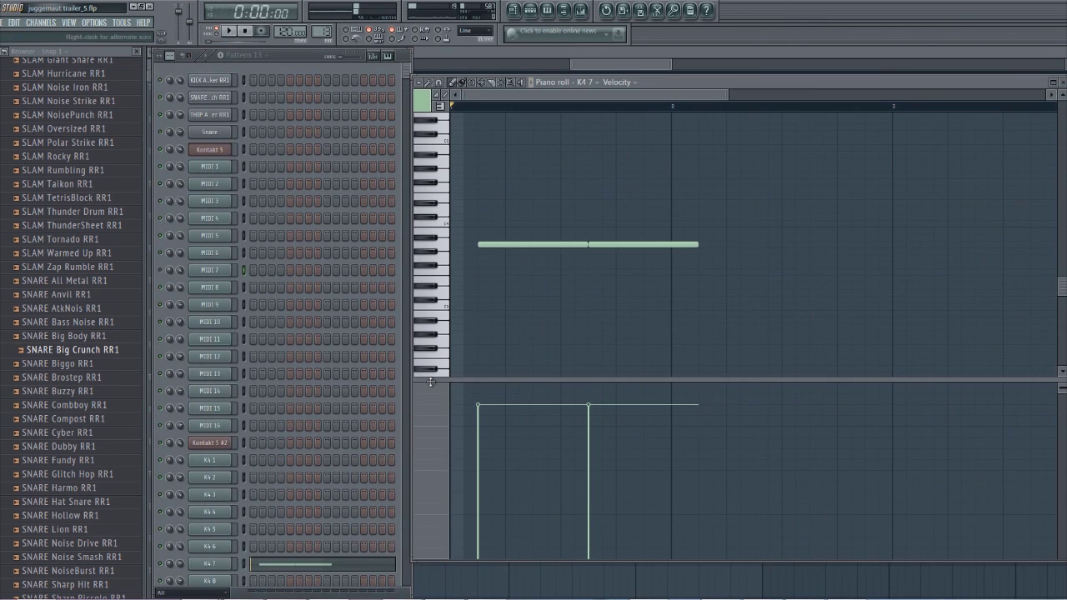
{"action": "key", "text": "space"}
Step: Bring up the Motion Drones patch of DRUMS & FX Juggernaut in Kontakt 5 #2, keeping the channel rack in front
{"action": "scroll", "coordinate": [300, 196], "scroll_direction": "down", "scroll_amount": 5}
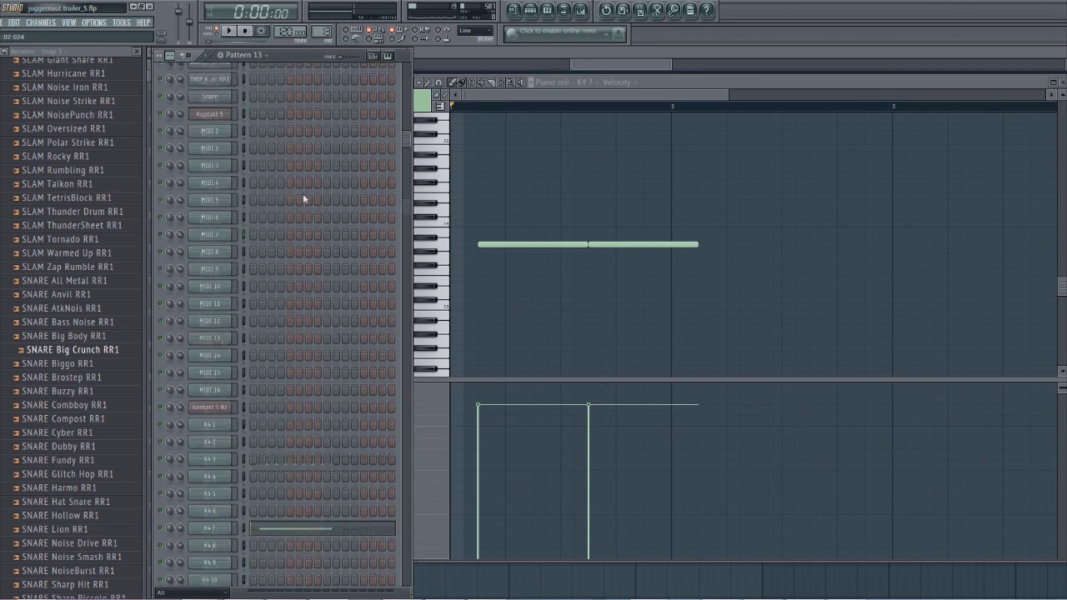
{"action": "left_click", "coordinate": [206, 202]}
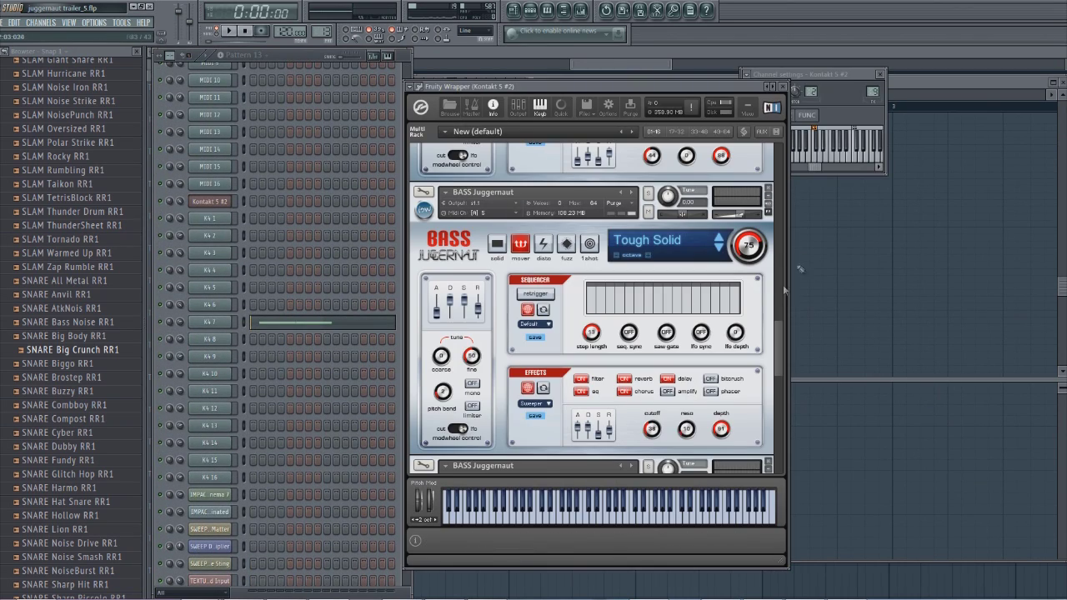
{"action": "left_click_drag", "start_coordinate": [780, 342], "coordinate": [791, 429]}
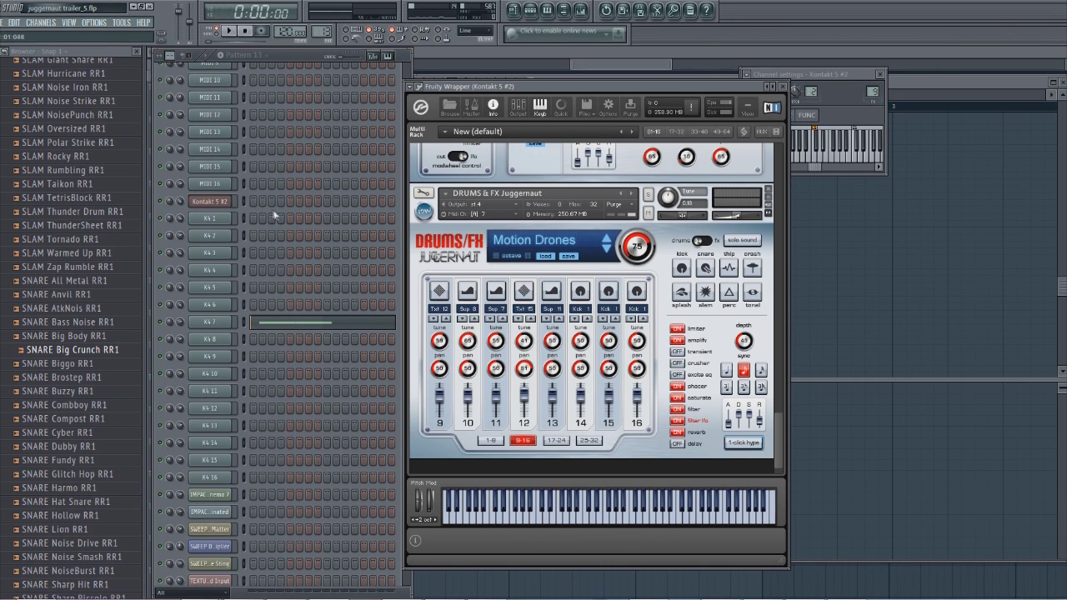
{"action": "left_click", "coordinate": [300, 55]}
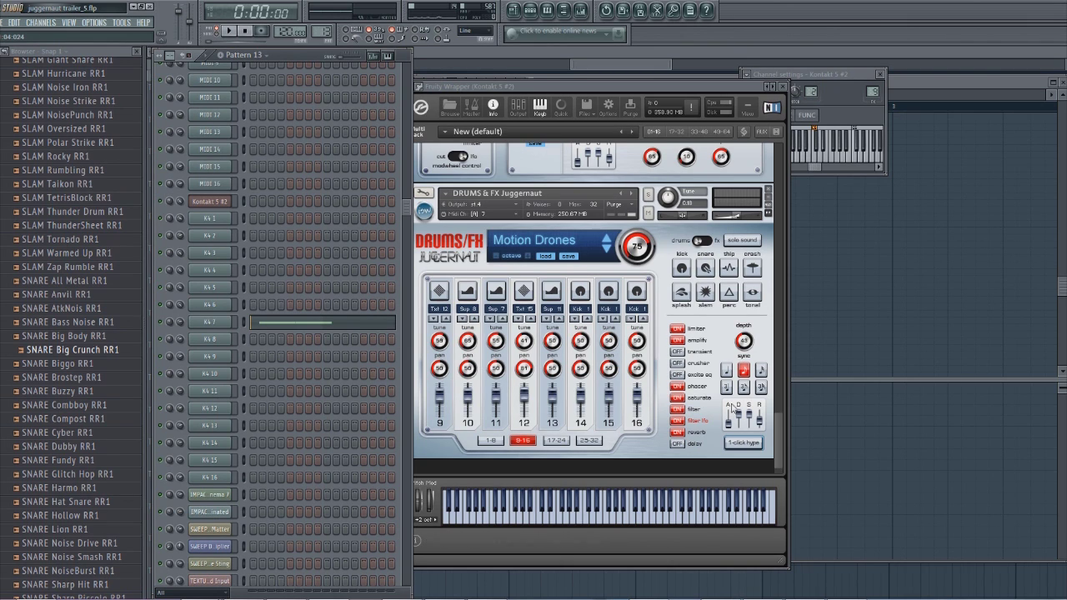
Step: Compare Pattern 13 with Motion Drones' filter lfo off, with its filter off too, and with both back on, then return to the playlist
{"action": "key", "text": "space"}
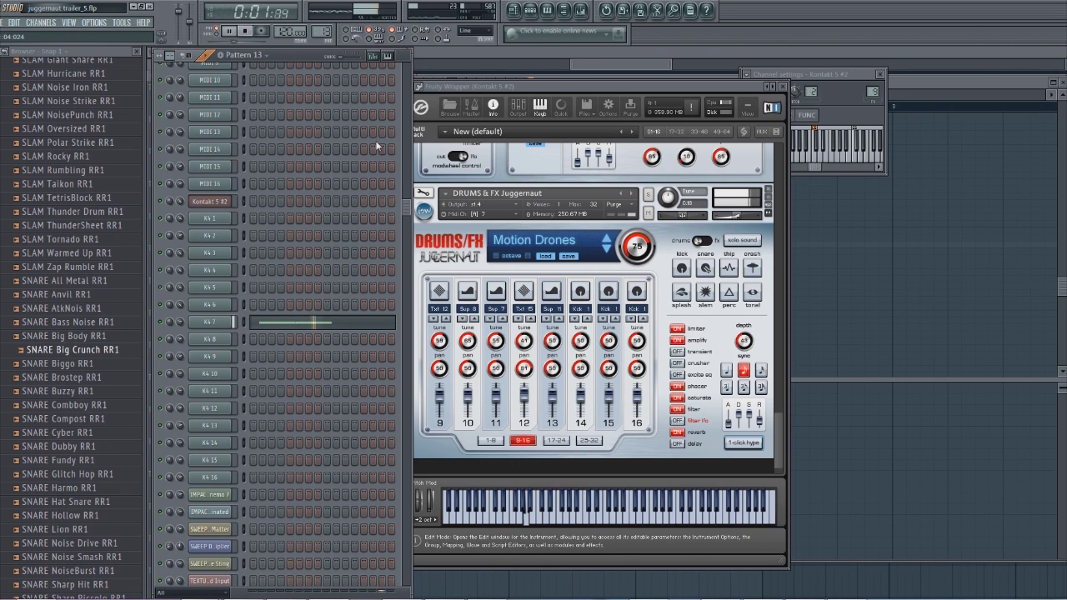
{"action": "key", "text": "space"}
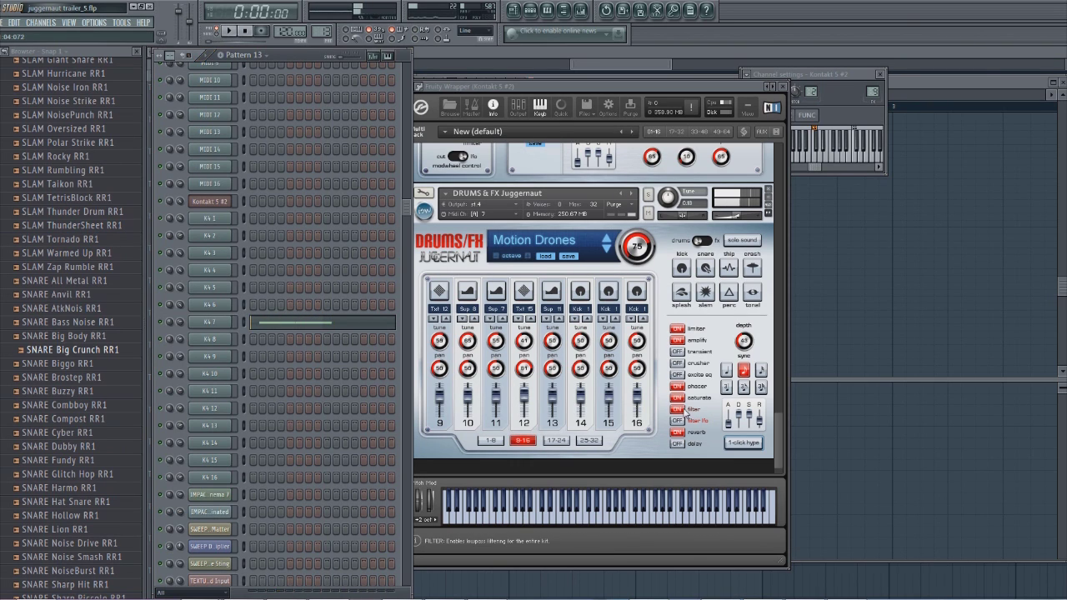
{"action": "left_click", "coordinate": [684, 411]}
{"action": "key", "text": "space"}
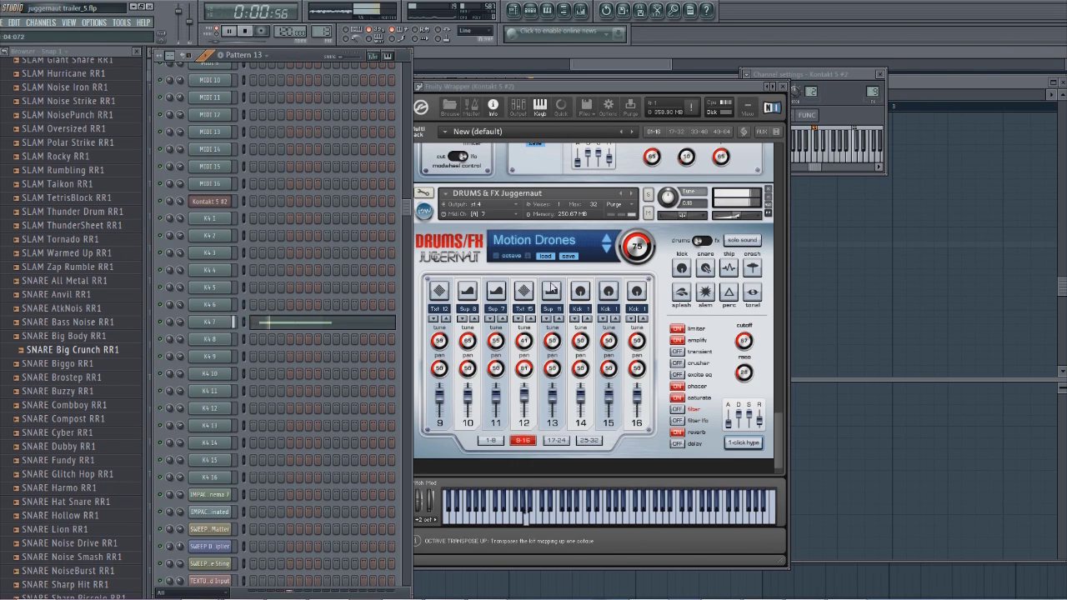
{"action": "key", "text": "space"}
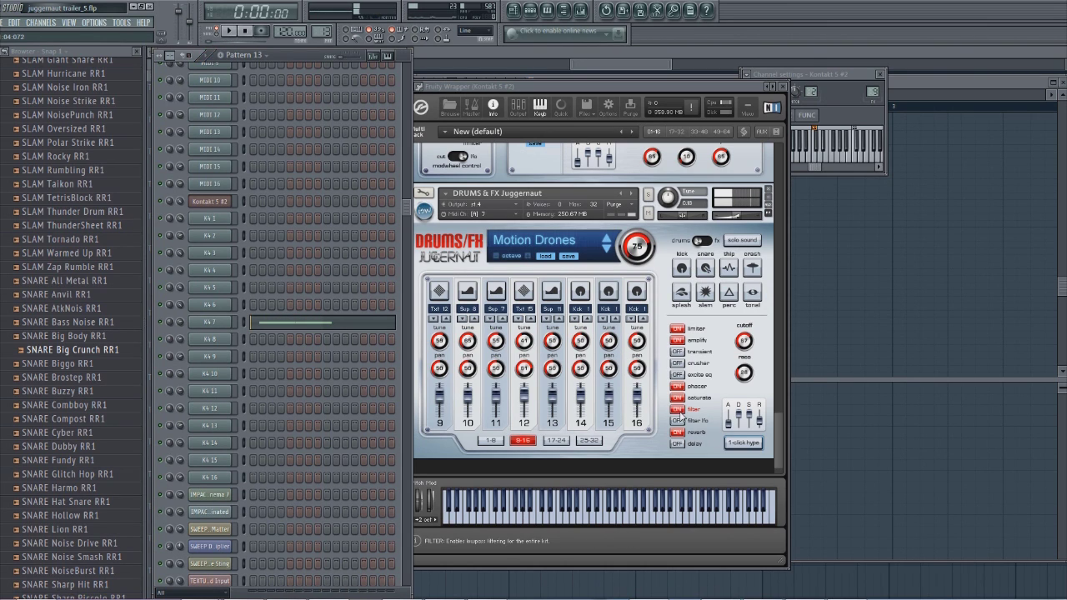
{"action": "left_click", "coordinate": [677, 420]}
{"action": "key", "text": "space"}
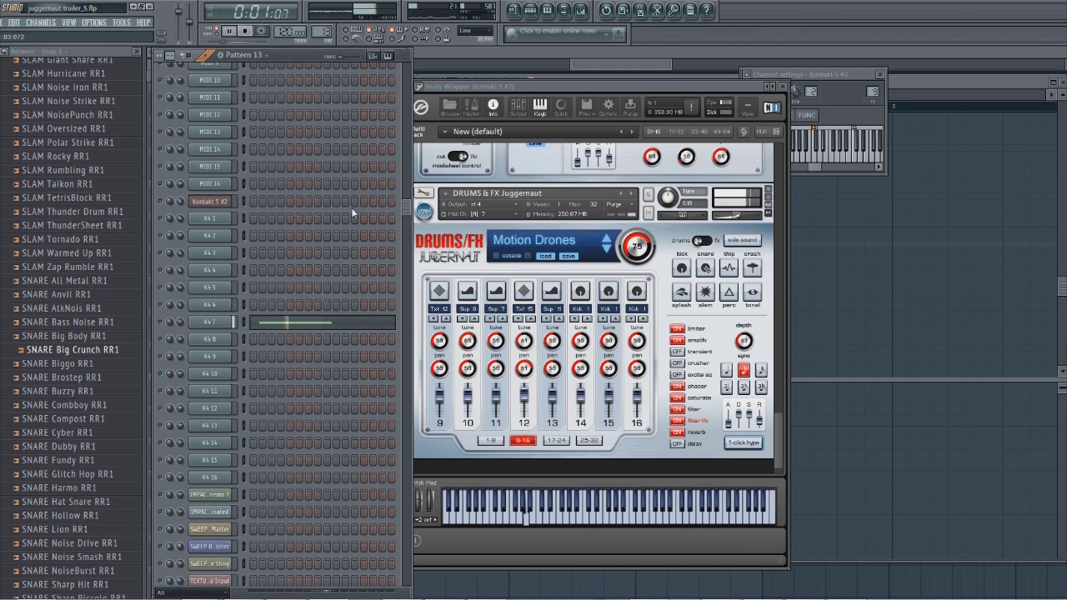
{"action": "key", "text": "space"}
{"action": "key", "text": "F5"}
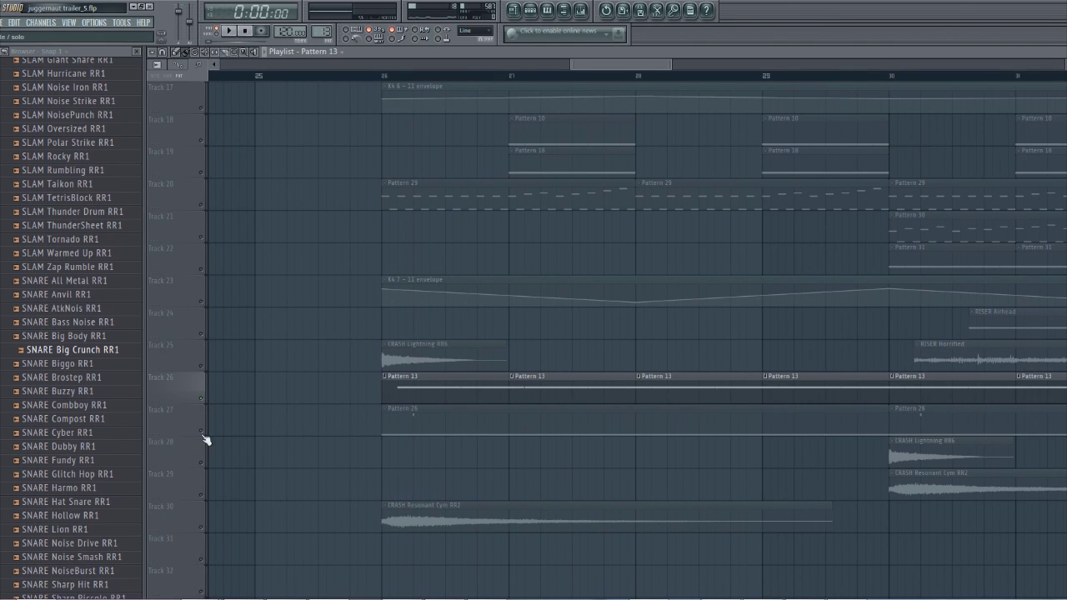
Step: Open Pattern 26 from Track 27 in the piano roll and play it
{"action": "double_click", "coordinate": [425, 408]}
{"action": "left_click", "coordinate": [228, 33]}
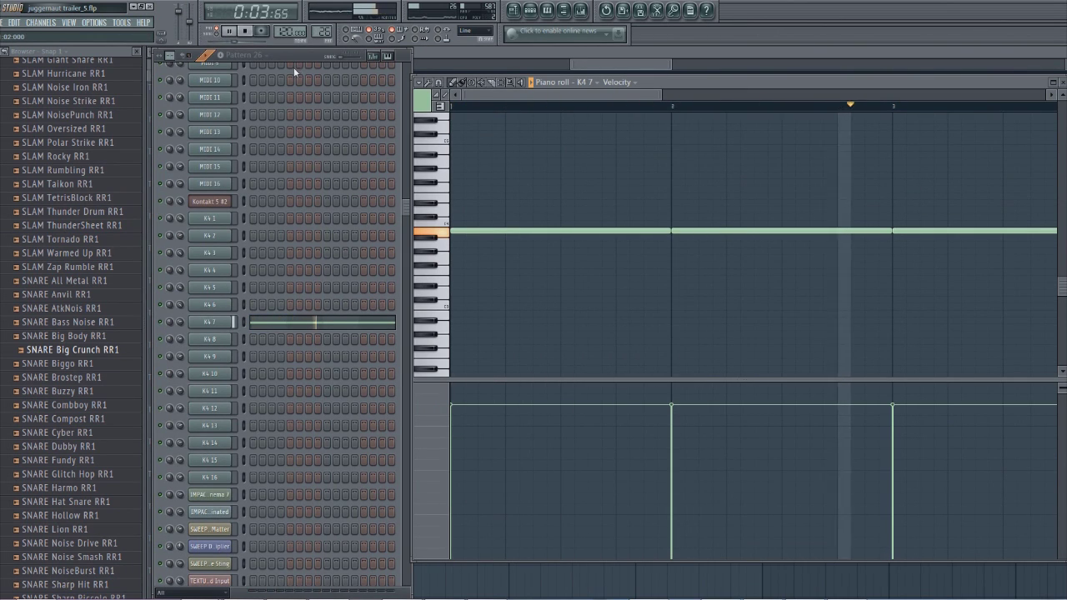
{"action": "key", "text": "space"}
Step: Show Motion Drones in Kontakt 5 #2 with its filter and filter lfo off, play Pattern 26, and return to the playlist
{"action": "left_click", "coordinate": [220, 201]}
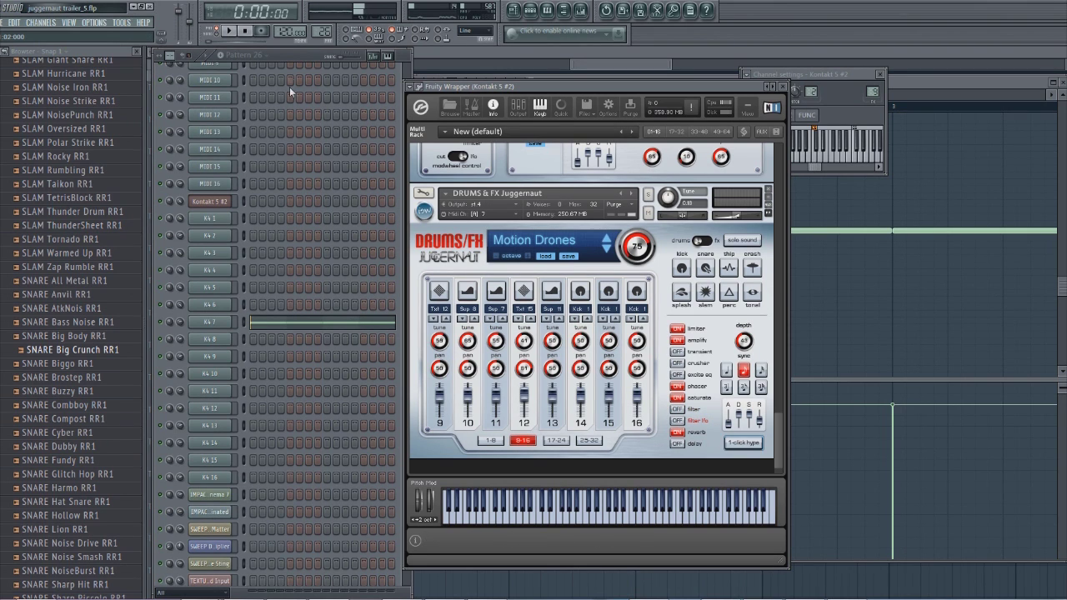
{"action": "left_click", "coordinate": [295, 51]}
{"action": "key", "text": "space"}
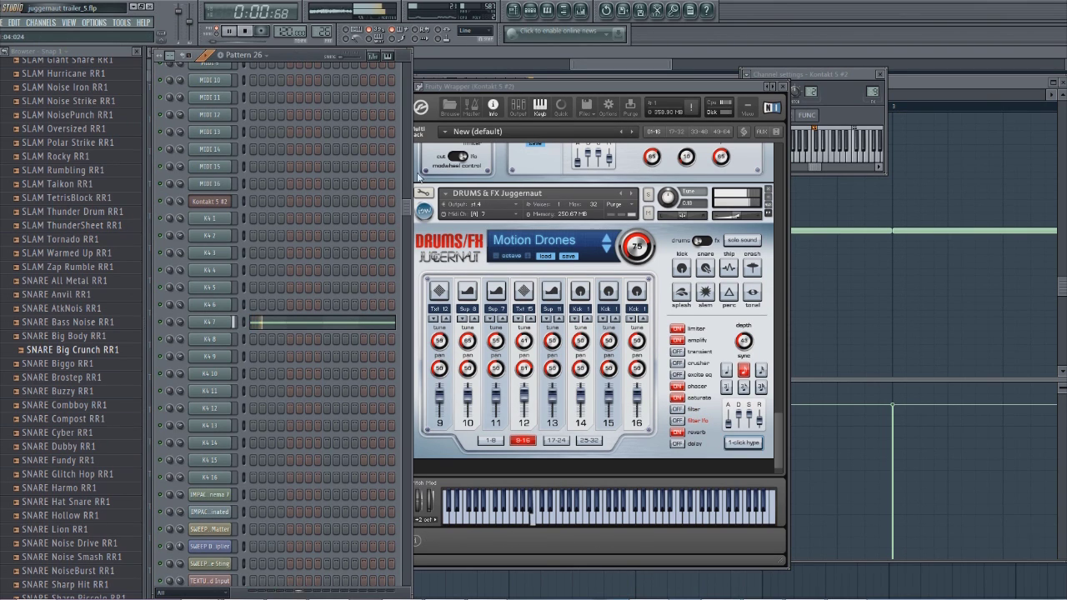
{"action": "key", "text": "space"}
{"action": "key", "text": "F5"}
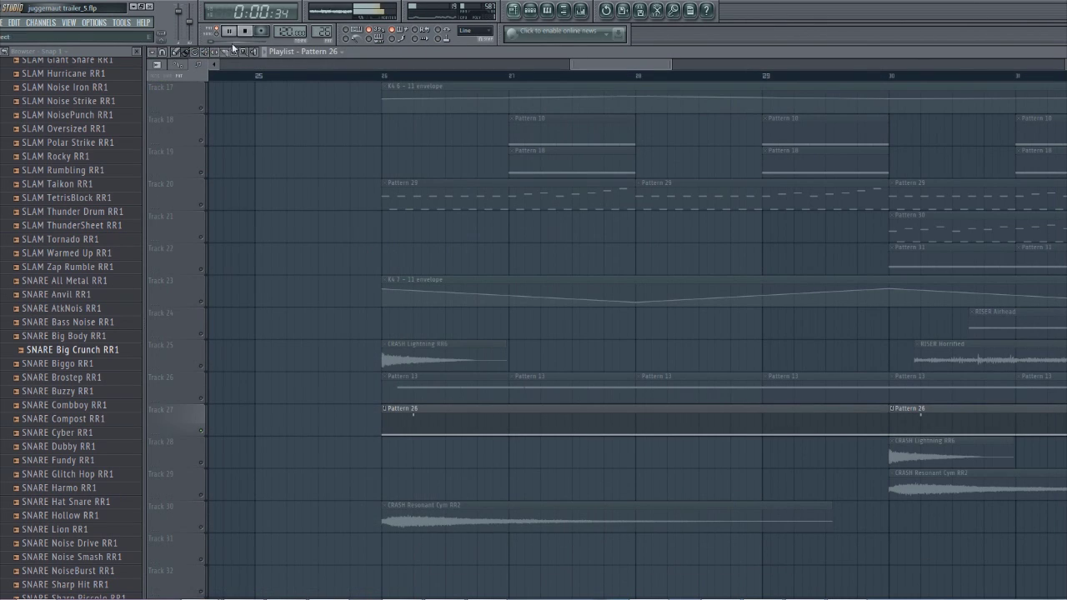
Step: Unmute all playlist tracks and play the full section from the first CRASH Lightning RR6 clip past the start of Pattern 30
{"action": "left_click", "coordinate": [205, 176]}
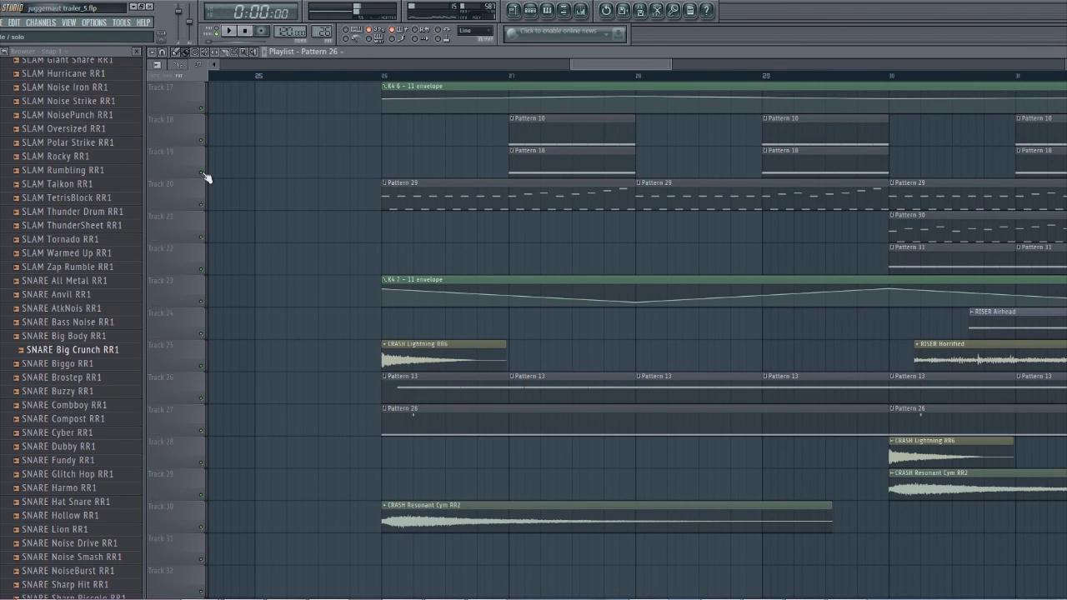
{"action": "left_click", "coordinate": [384, 76]}
{"action": "key", "text": "space"}
{"action": "left_click_drag", "start_coordinate": [593, 69], "coordinate": [635, 70]}
{"action": "scroll", "coordinate": [618, 167], "scroll_direction": "up", "scroll_amount": 1}
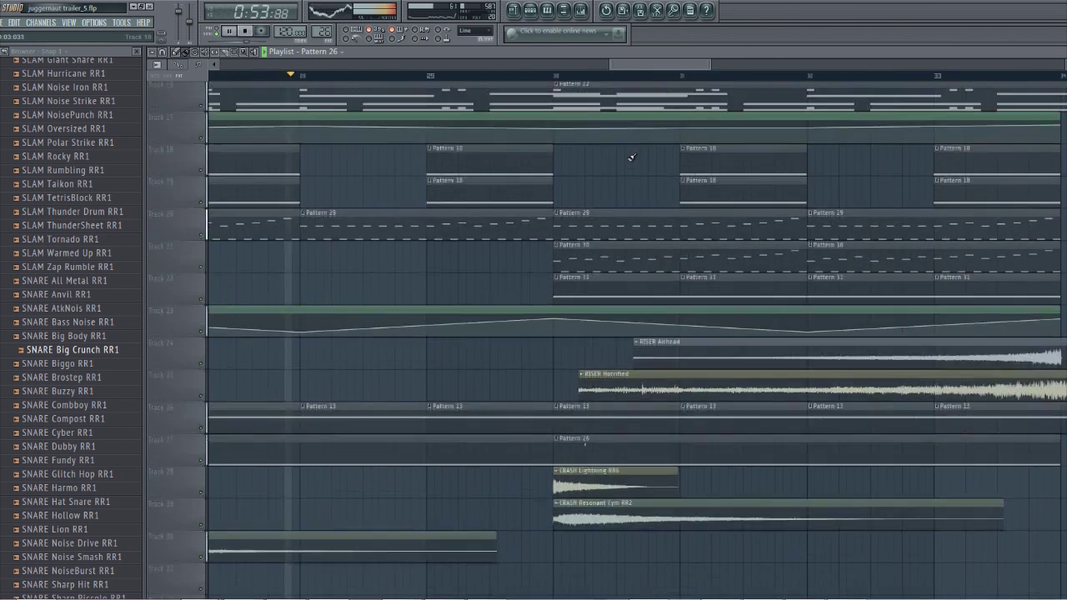
{"action": "scroll", "coordinate": [619, 166], "scroll_direction": "down", "scroll_amount": 2}
{"action": "scroll", "coordinate": [618, 166], "scroll_direction": "up", "scroll_amount": 3}
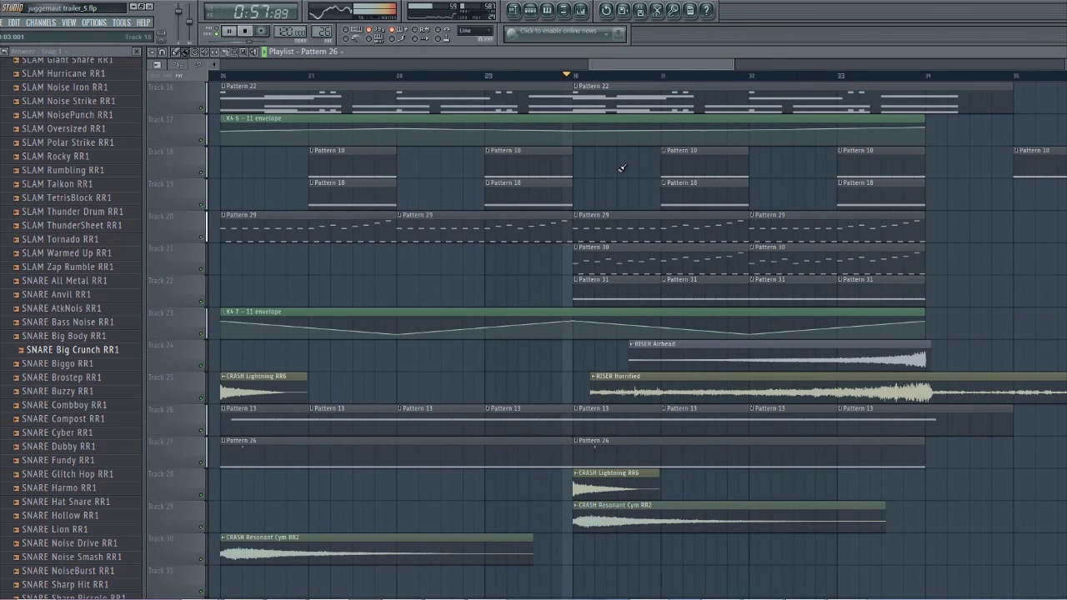
{"action": "scroll", "coordinate": [620, 176], "scroll_direction": "up", "scroll_amount": 3}
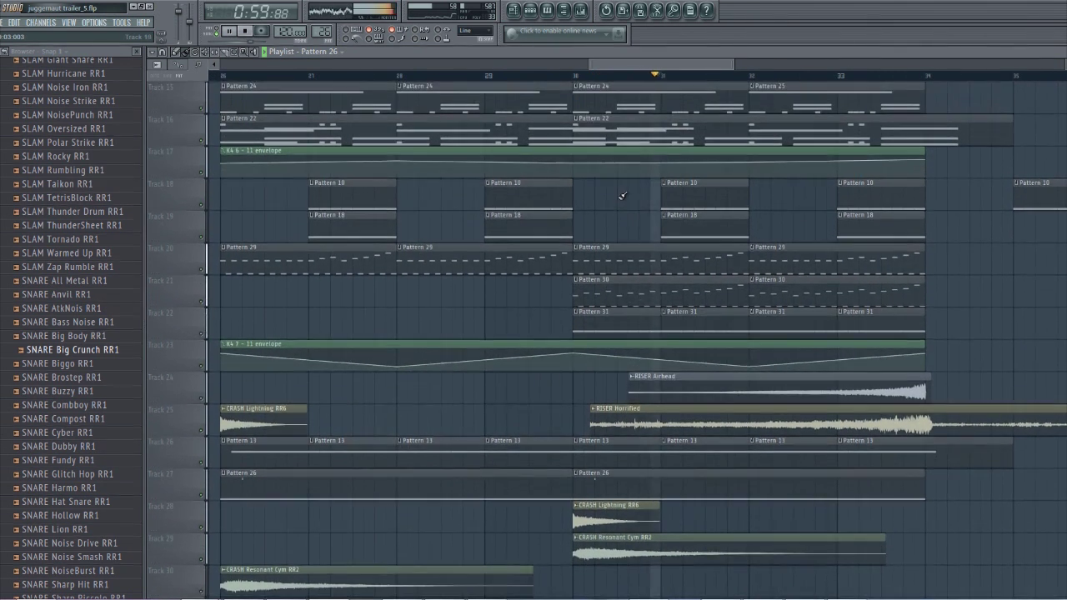
{"action": "left_click", "coordinate": [245, 32]}
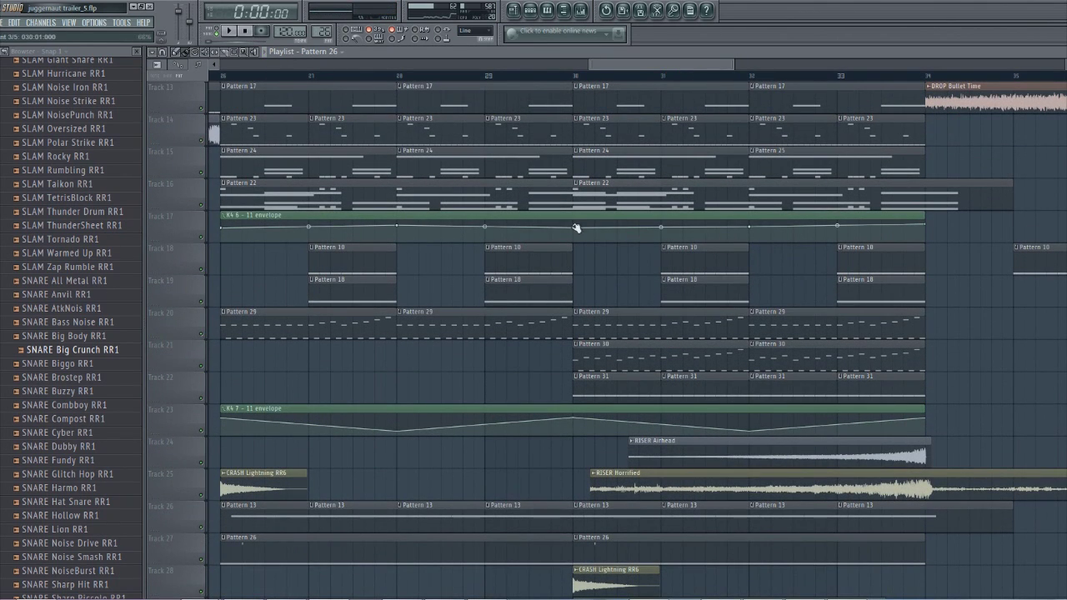
Step: Open and play Pattern 30, bring up its Tube Power patch of BASS Juggernaut in Kontakt 5, and return to the playlist
{"action": "double_click", "coordinate": [636, 364]}
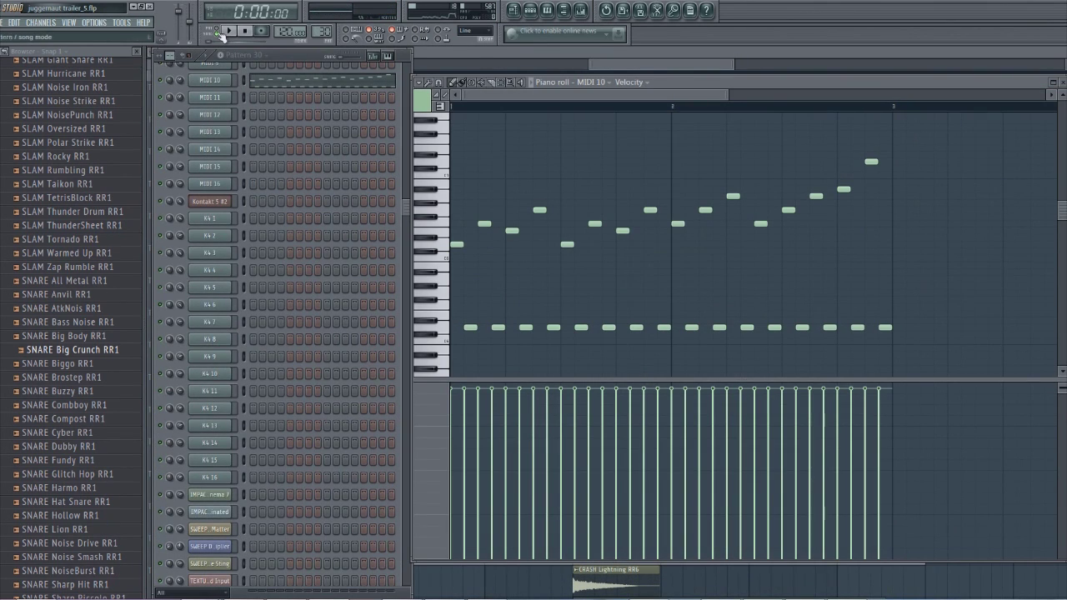
{"action": "left_click", "coordinate": [296, 68]}
{"action": "key", "text": "space"}
{"action": "scroll", "coordinate": [287, 170], "scroll_direction": "up", "scroll_amount": 5}
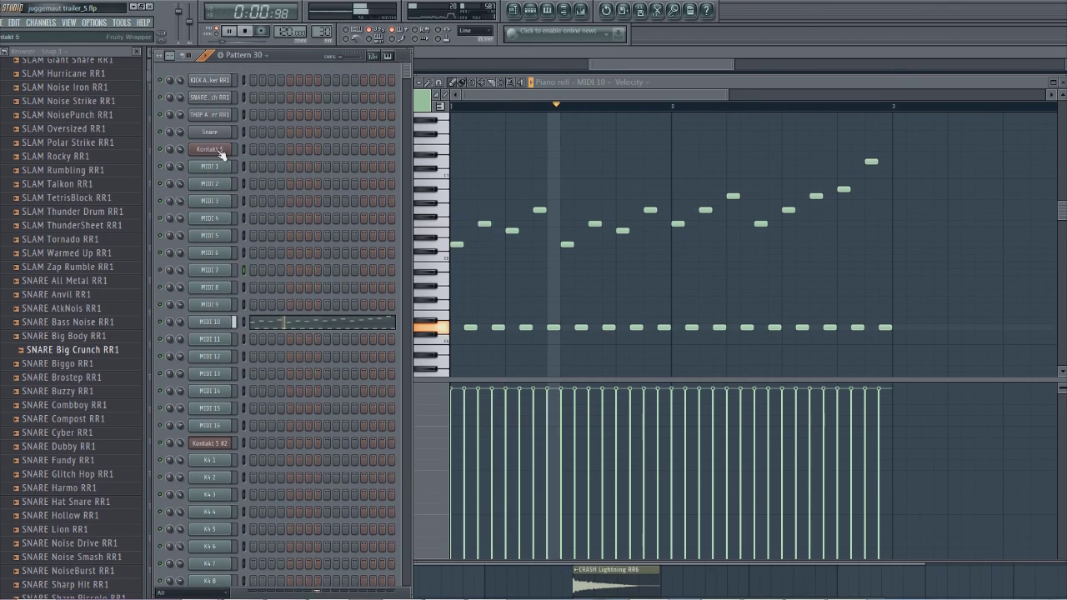
{"action": "left_click", "coordinate": [221, 155]}
{"action": "left_click_drag", "start_coordinate": [809, 400], "coordinate": [809, 425]}
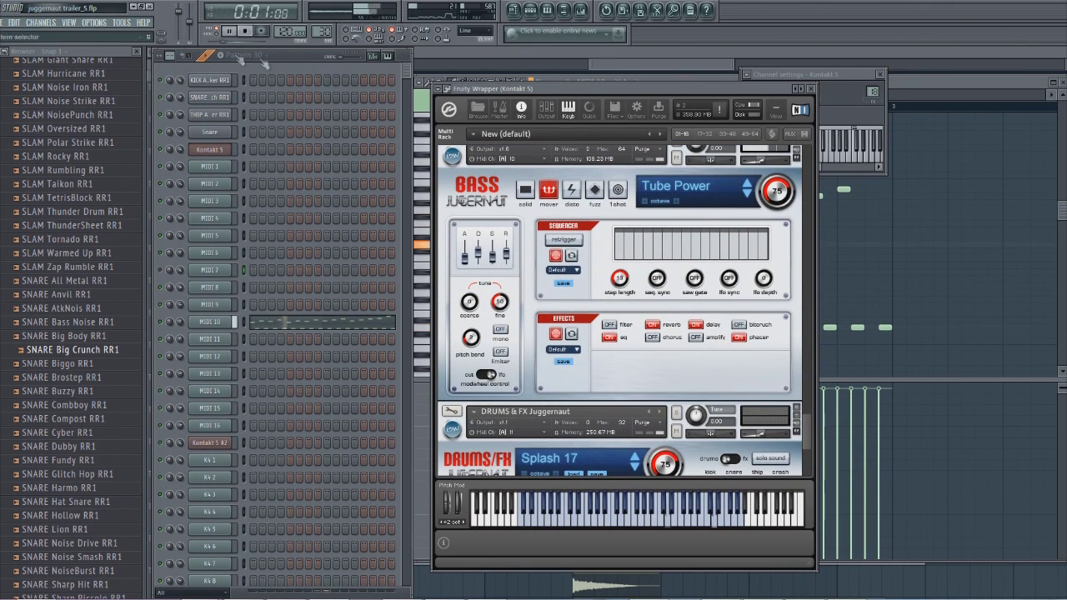
{"action": "key", "text": "space"}
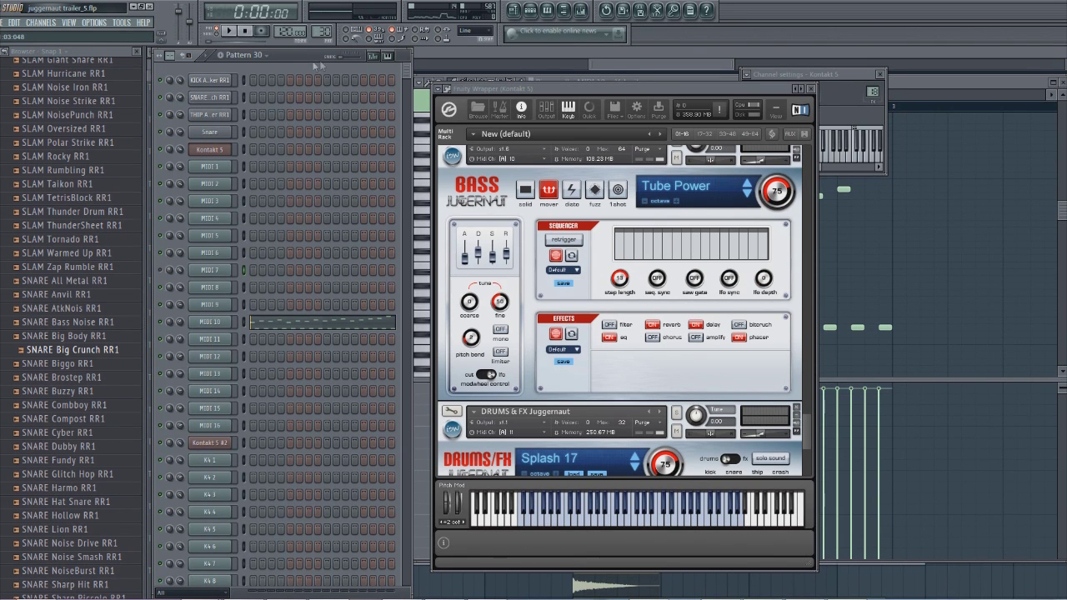
{"action": "key", "text": "F5"}
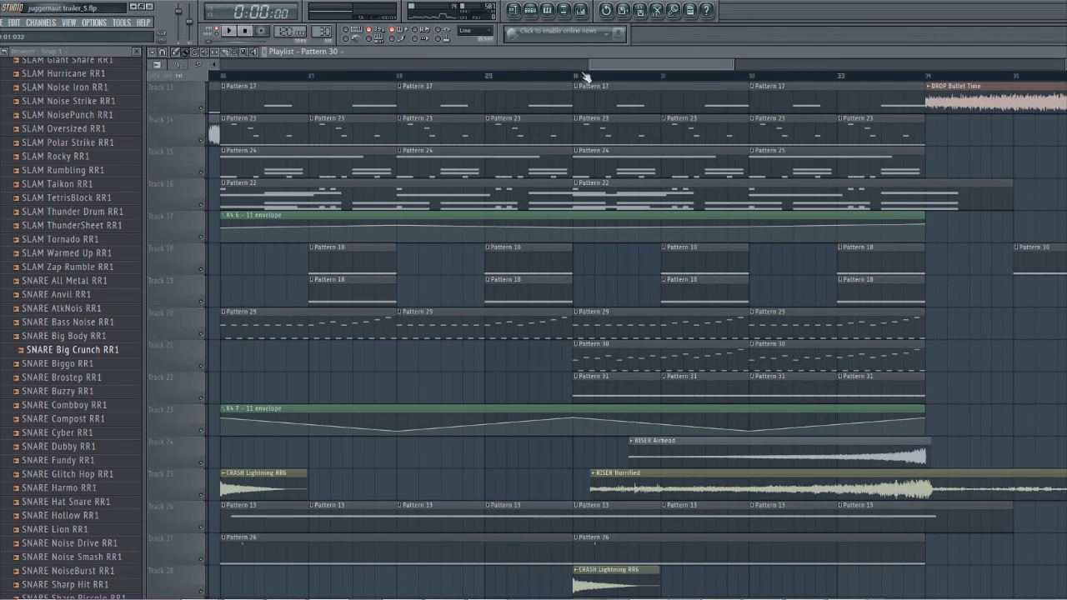
Step: Isolate Tracks 24 and 25 and play the RISER Airhead and RISER Horrified clips
{"action": "left_click_drag", "start_coordinate": [597, 66], "coordinate": [606, 66]}
{"action": "scroll", "coordinate": [612, 243], "scroll_direction": "down", "scroll_amount": 2}
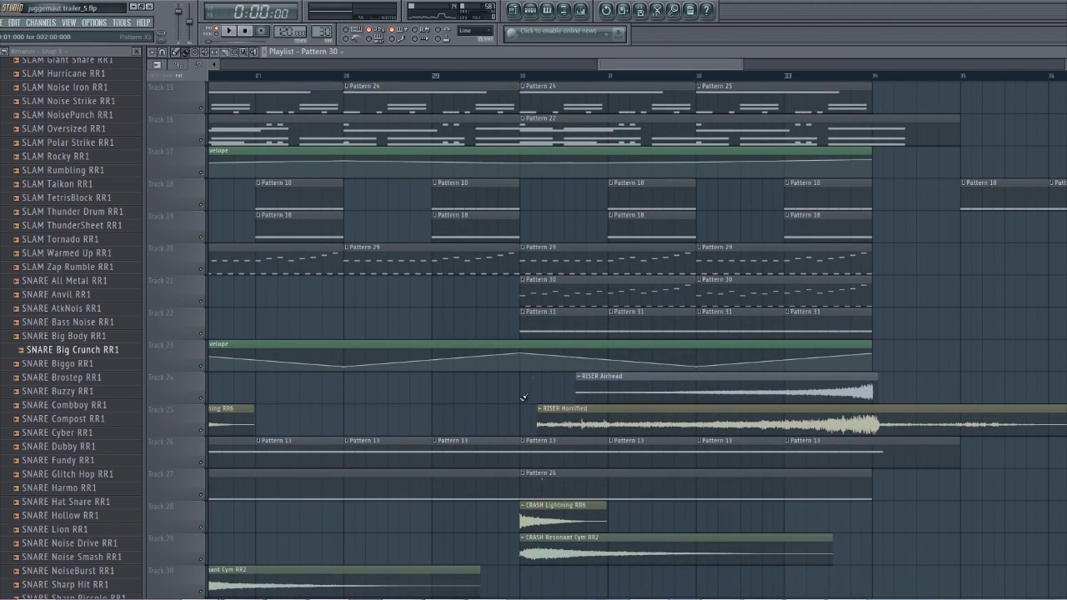
{"action": "left_click_drag", "start_coordinate": [197, 429], "coordinate": [197, 385]}
{"action": "left_click", "coordinate": [547, 77]}
{"action": "key", "text": "space"}
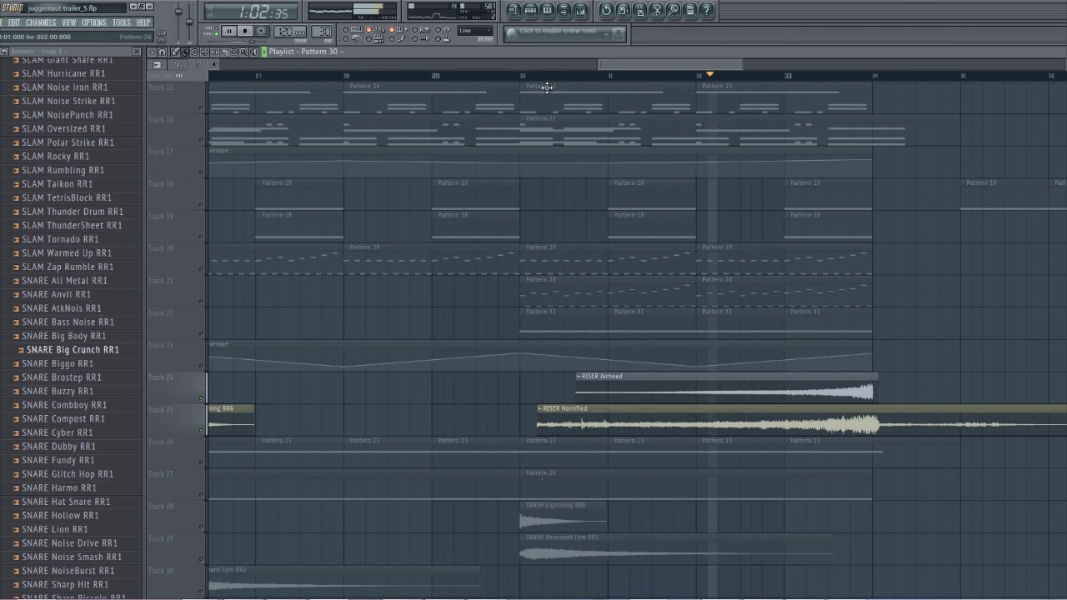
{"action": "scroll", "coordinate": [527, 247], "scroll_direction": "up", "scroll_amount": 5}
{"action": "scroll", "coordinate": [527, 246], "scroll_direction": "up", "scroll_amount": 3}
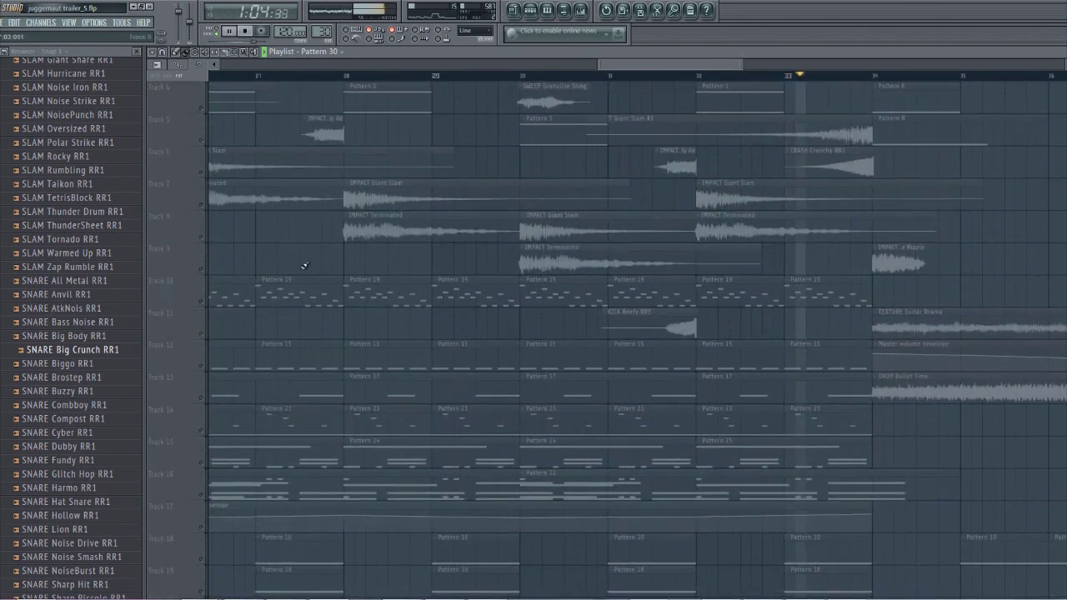
{"action": "key", "text": "space"}
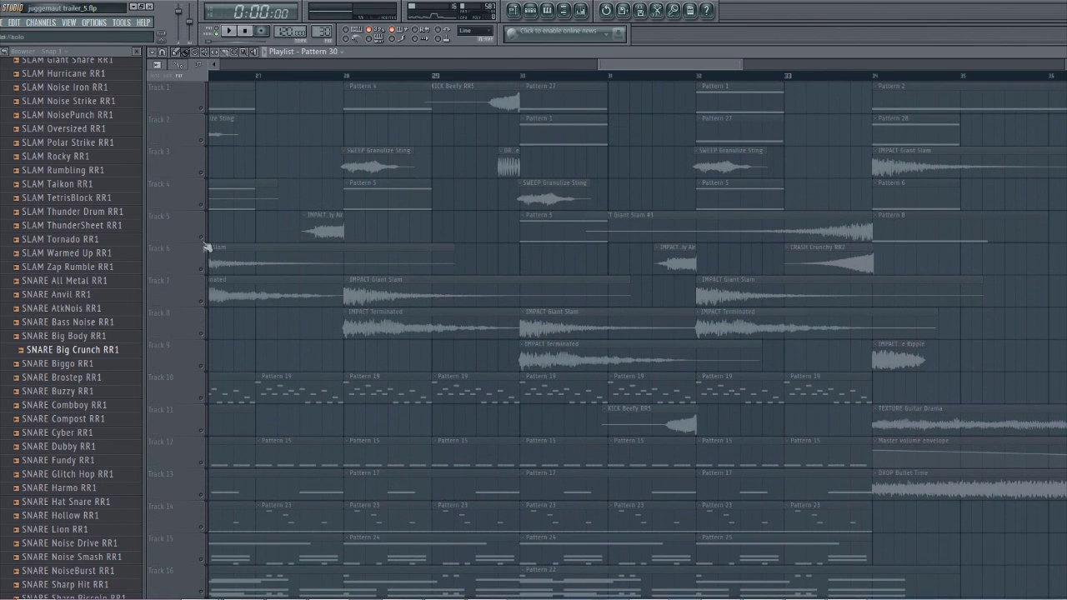
Step: Isolate Tracks 5 and 6 and play the reversed Giant Slam #3 and CRASH Crunchy RR2 swells leading into bar 34
{"action": "left_click", "coordinate": [206, 233]}
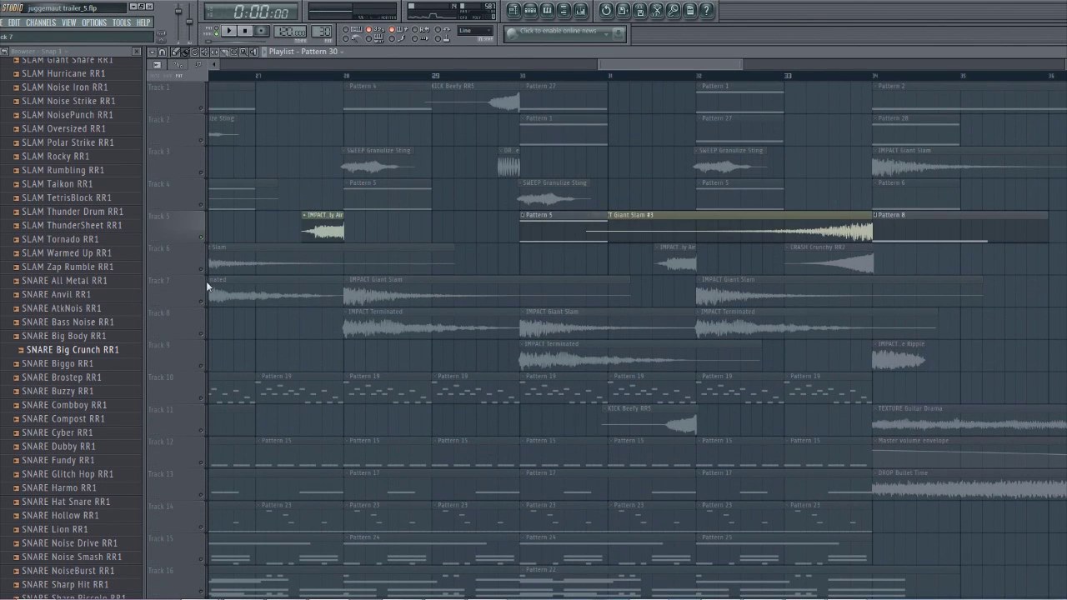
{"action": "left_click", "coordinate": [207, 269]}
{"action": "left_click", "coordinate": [782, 76]}
{"action": "key", "text": "space"}
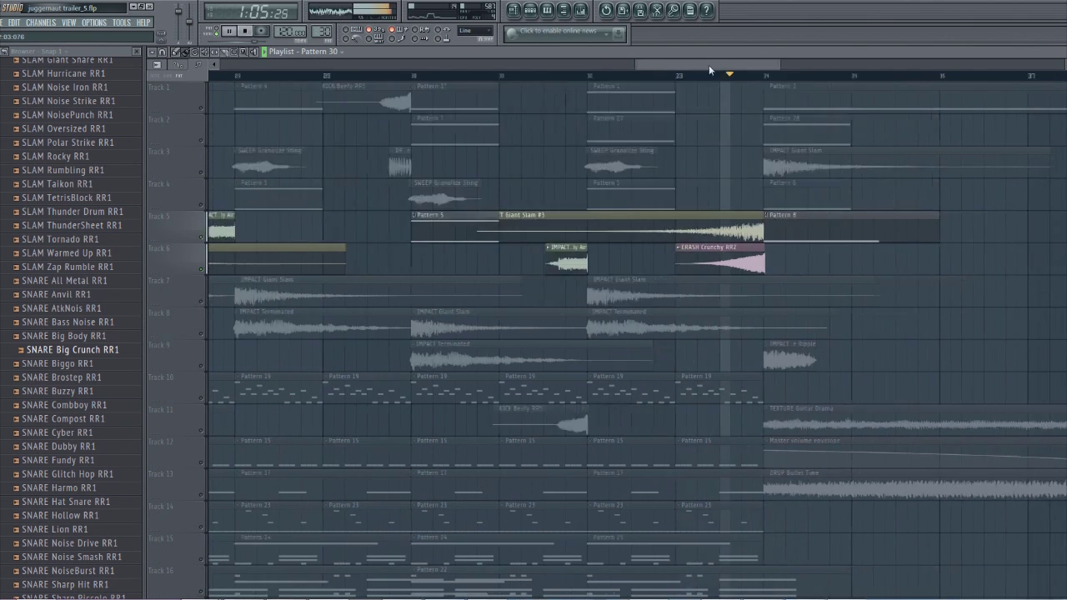
{"action": "scroll", "coordinate": [699, 70], "scroll_direction": "up", "scroll_amount": 2}
{"action": "key", "text": "space"}
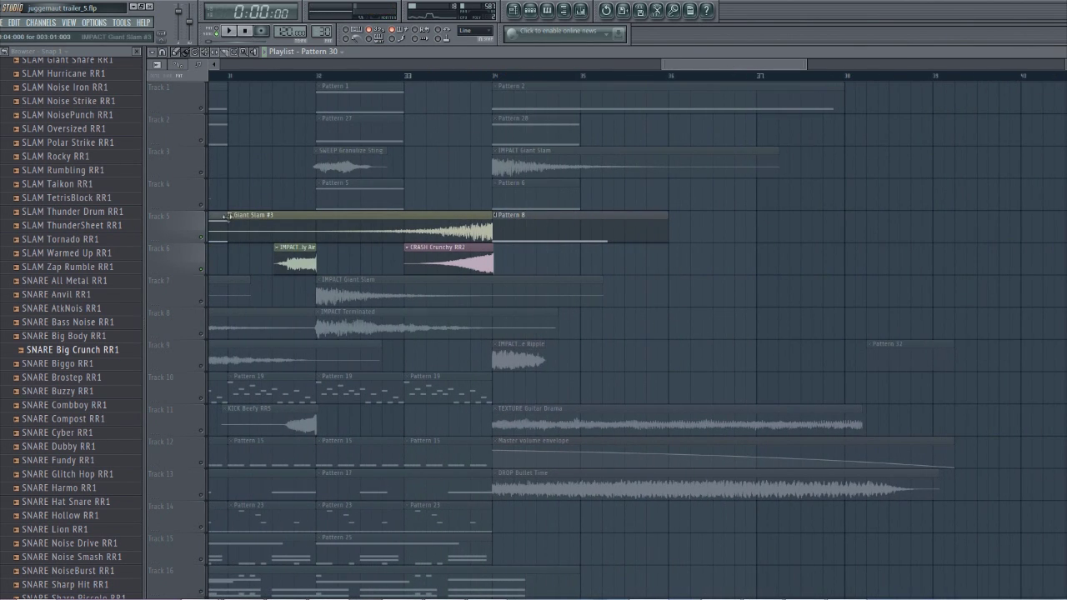
Step: Solo Track 1 and Track 2 in turn, playing Pattern 2 and Pattern 28 from bar 34
{"action": "left_click", "coordinate": [201, 110]}
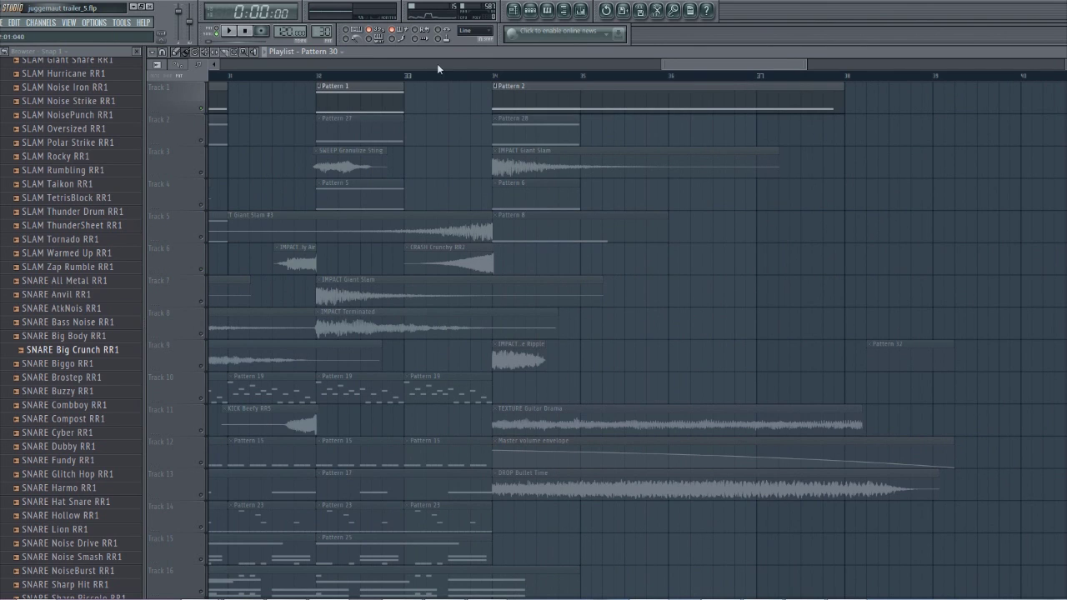
{"action": "key", "text": "space"}
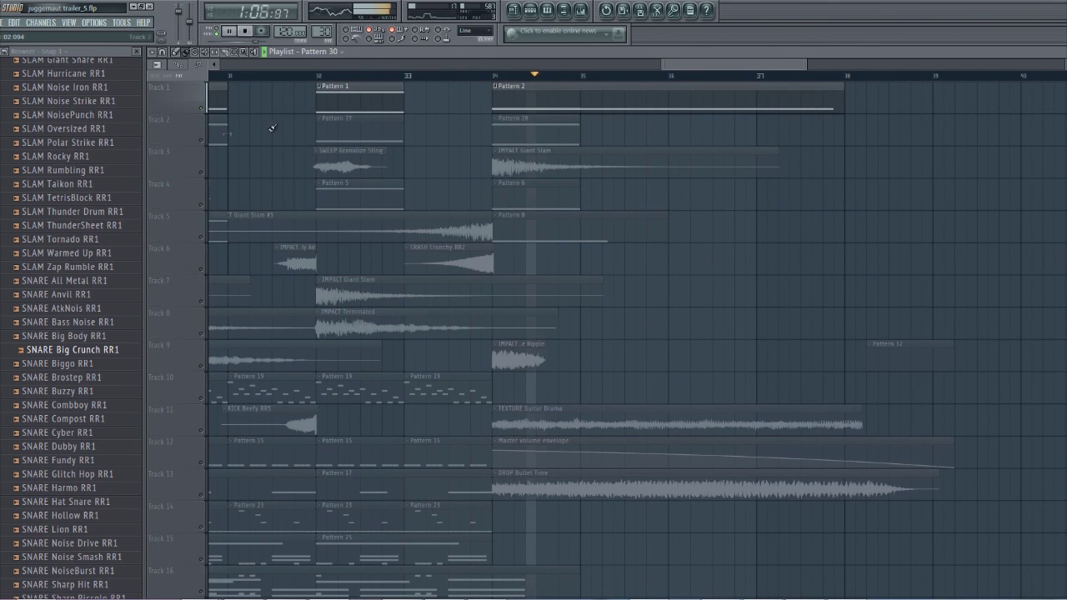
{"action": "left_click", "coordinate": [203, 141]}
{"action": "key", "text": "space"}
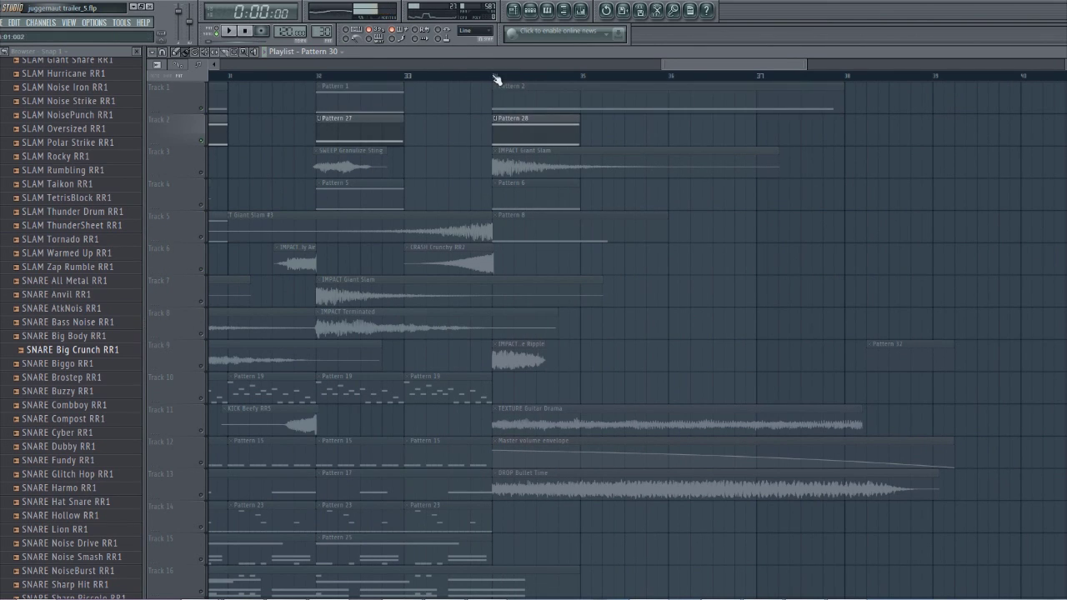
{"action": "key", "text": "space"}
{"action": "key", "text": "space"}
Step: Solo Tracks 3, 4 and 5 one after another and audition Pattern 8 at bar 34
{"action": "left_click", "coordinate": [202, 175]}
{"action": "left_click", "coordinate": [201, 206]}
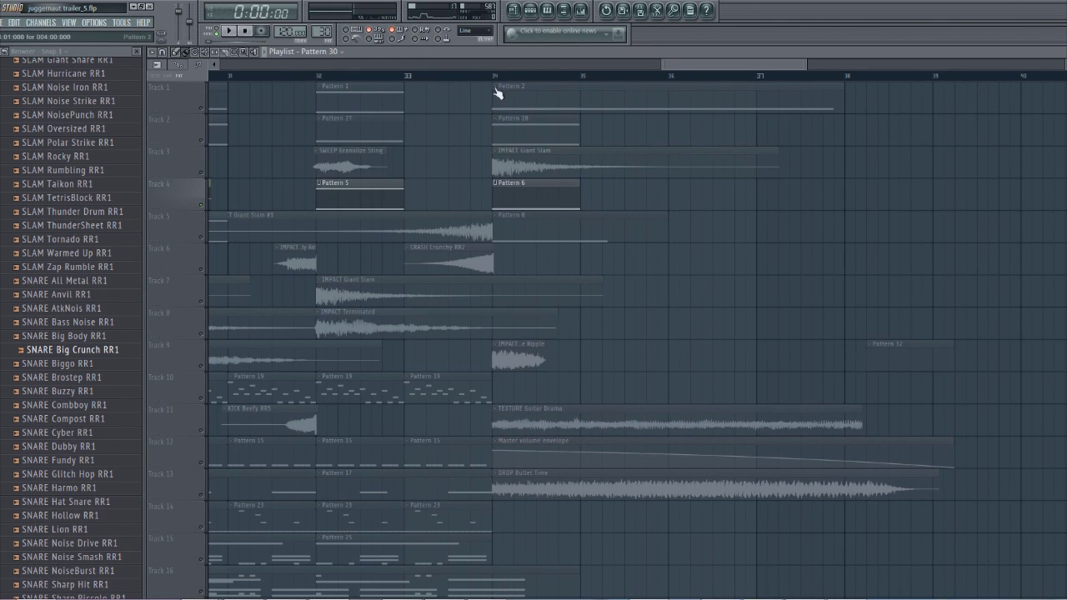
{"action": "left_click", "coordinate": [202, 238]}
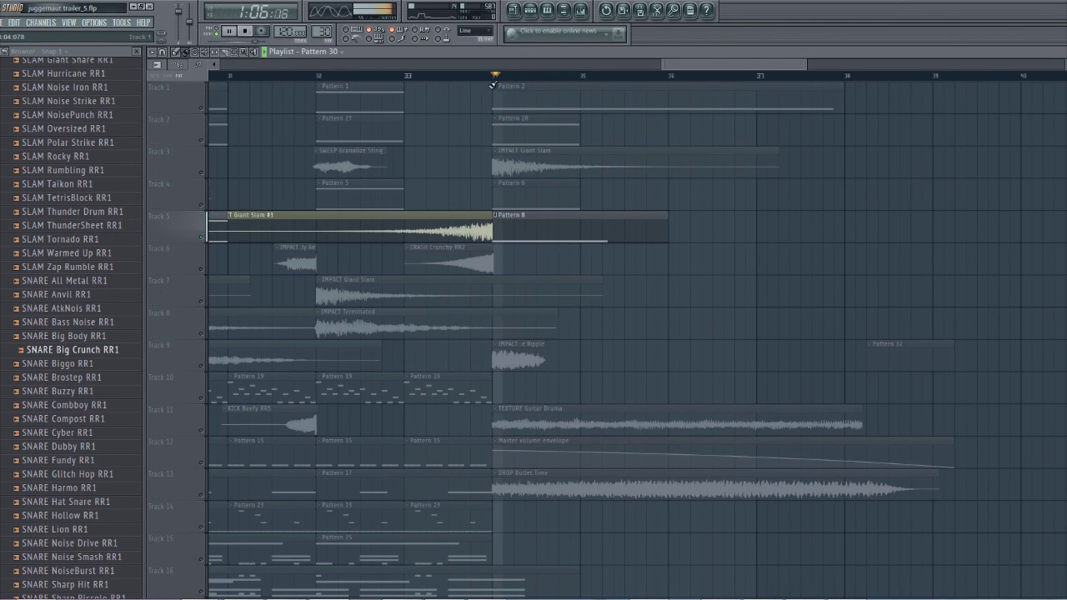
{"action": "key", "text": "space"}
Step: Solo Track 9 and play its IMPACT clip at bar 34
{"action": "right_click", "coordinate": [200, 366]}
{"action": "left_click", "coordinate": [225, 353]}
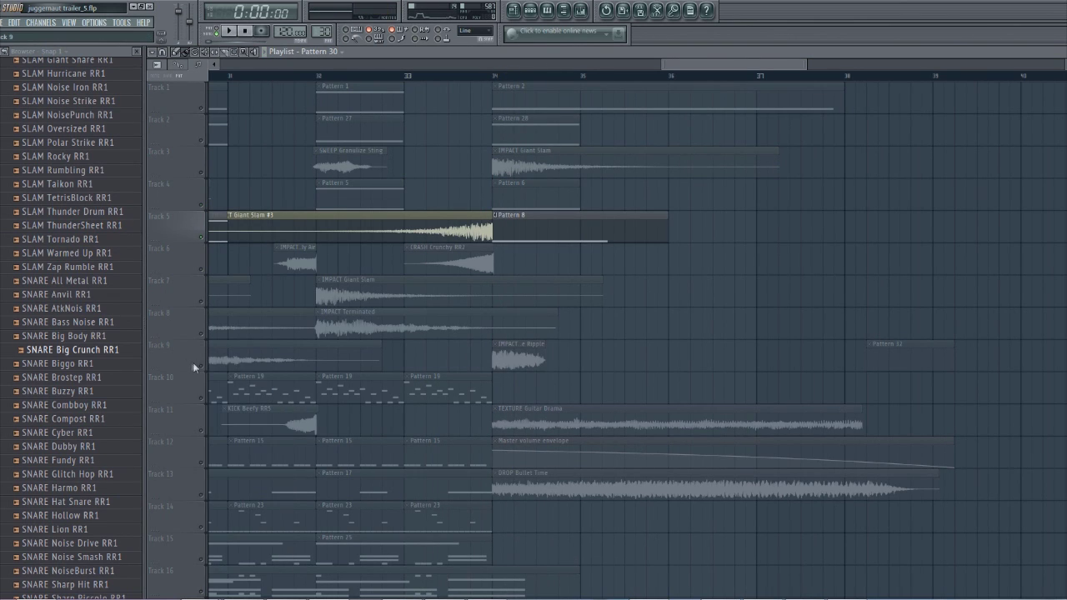
{"action": "left_click", "coordinate": [200, 365]}
{"action": "left_click", "coordinate": [491, 79]}
{"action": "key", "text": "space"}
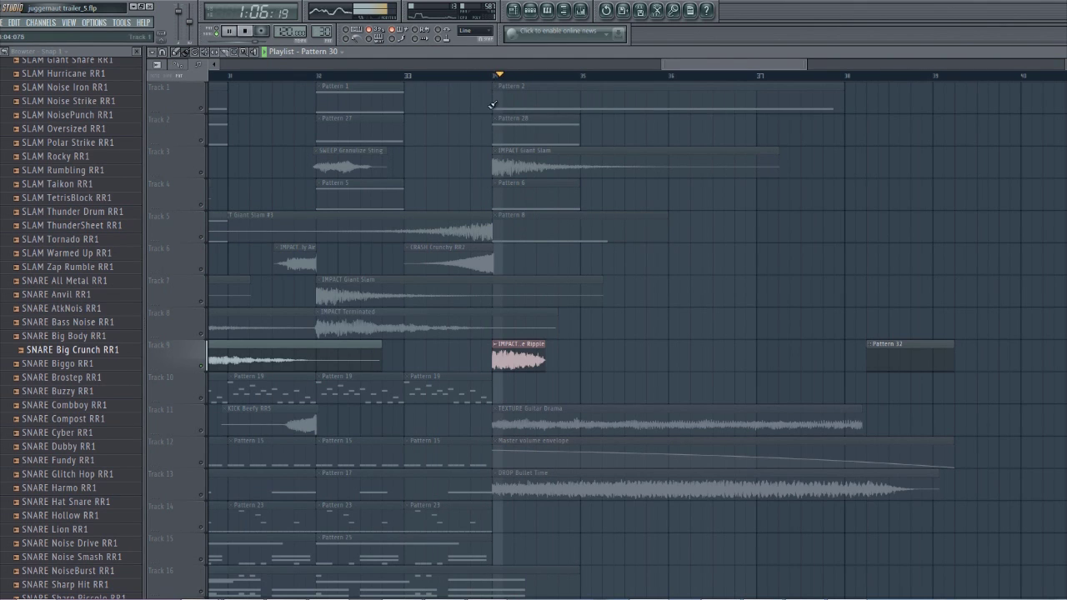
{"action": "scroll", "coordinate": [479, 182], "scroll_direction": "down", "scroll_amount": 3}
{"action": "key", "text": "space"}
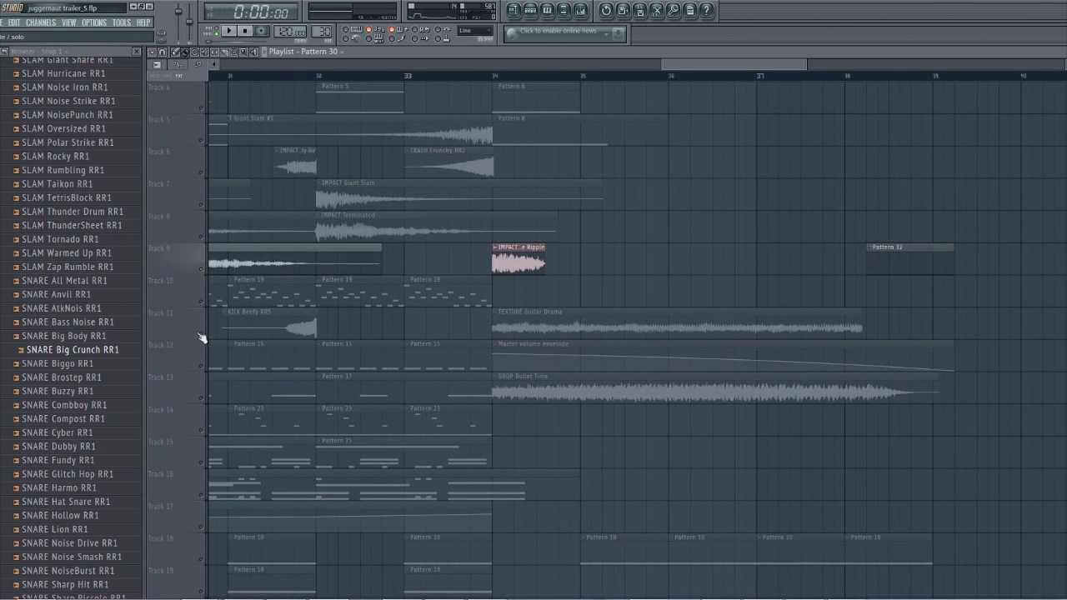
Step: Solo Track 11, play TEXTURE Guitar Drama, and check the clip's channel settings before returning to the playlist
{"action": "left_click", "coordinate": [203, 338]}
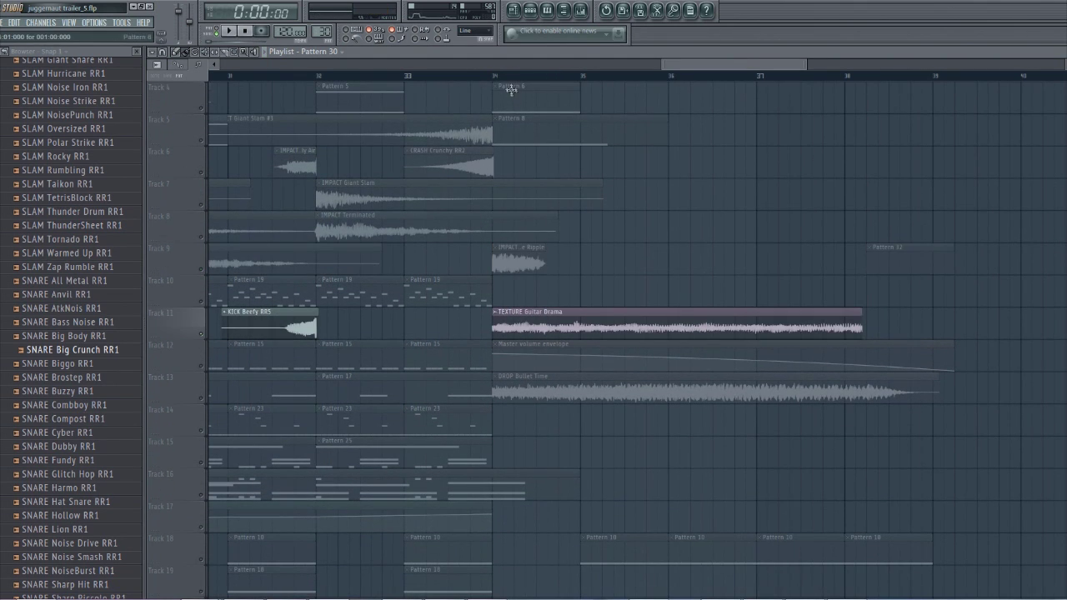
{"action": "left_click", "coordinate": [497, 78]}
{"action": "key", "text": "space"}
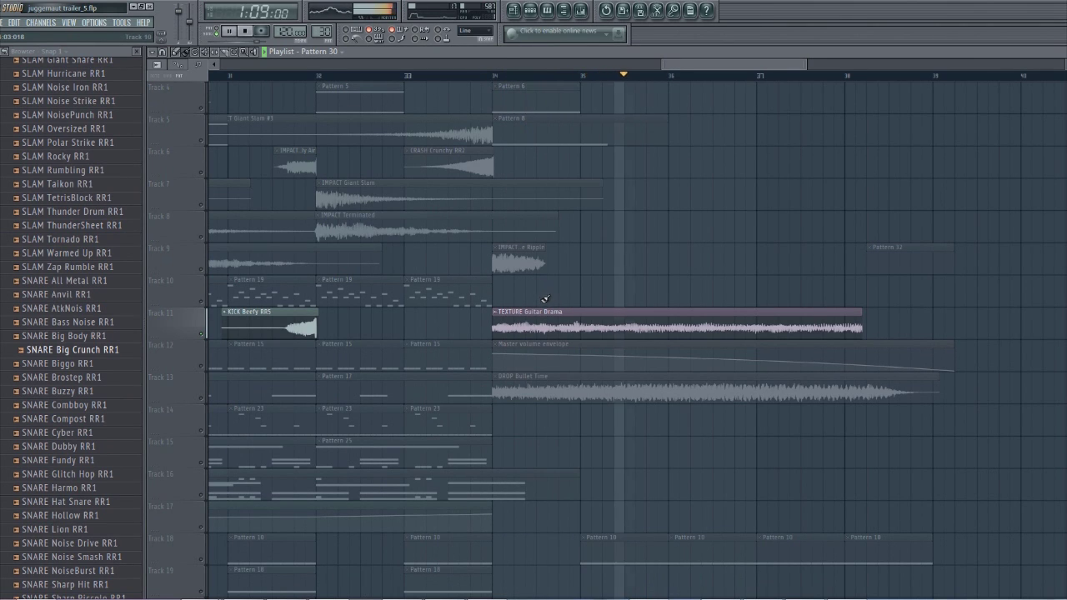
{"action": "key", "text": "space"}
{"action": "double_click", "coordinate": [550, 325]}
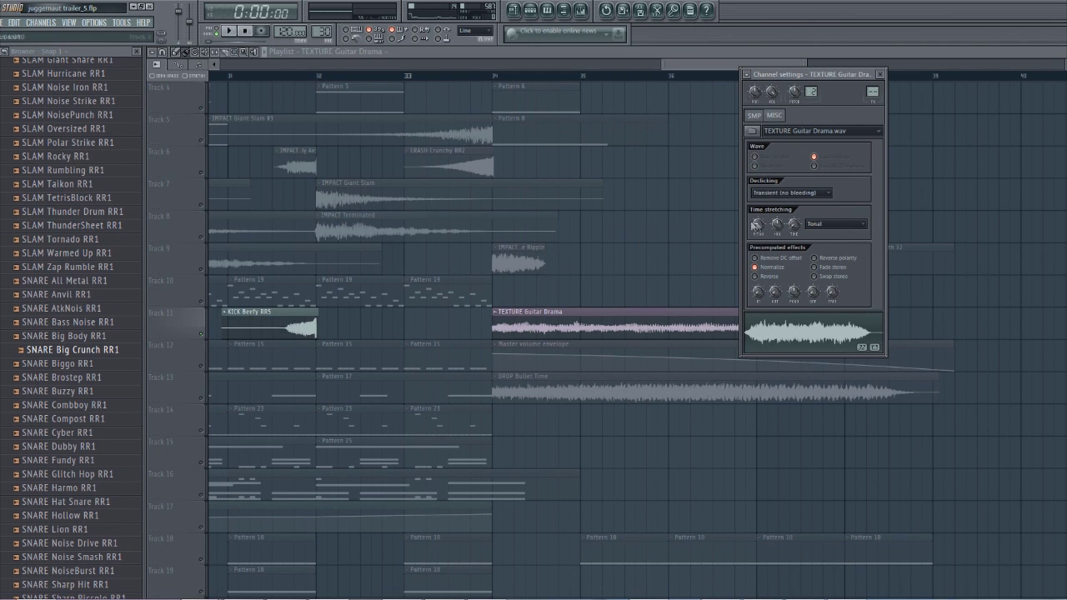
{"action": "left_click", "coordinate": [684, 64]}
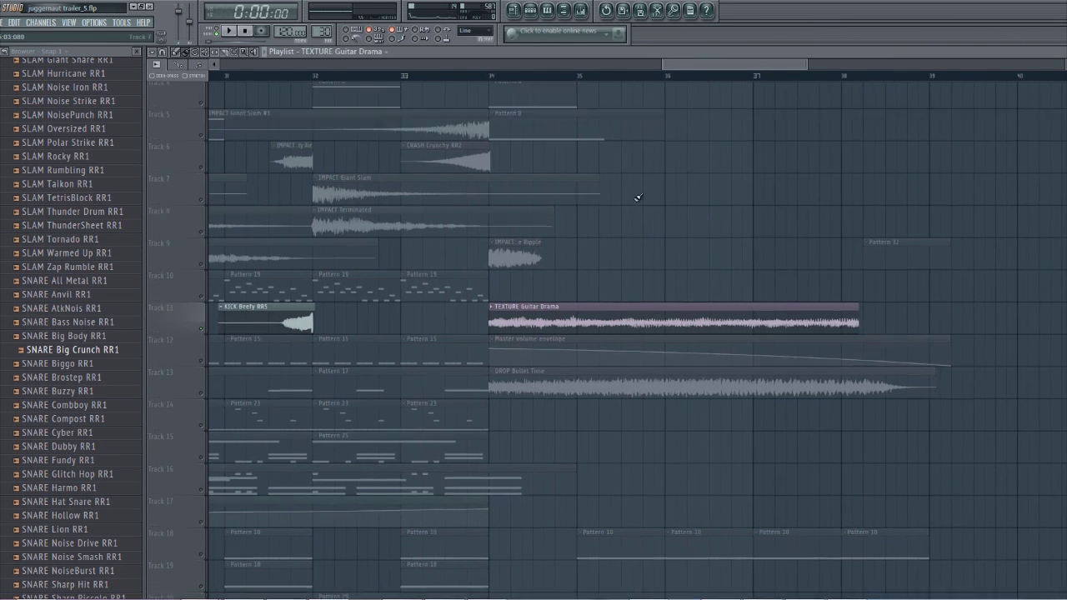
Step: Solo Track 18 and play its run of pattern clips from bar 35
{"action": "scroll", "coordinate": [543, 219], "scroll_direction": "down", "scroll_amount": 5}
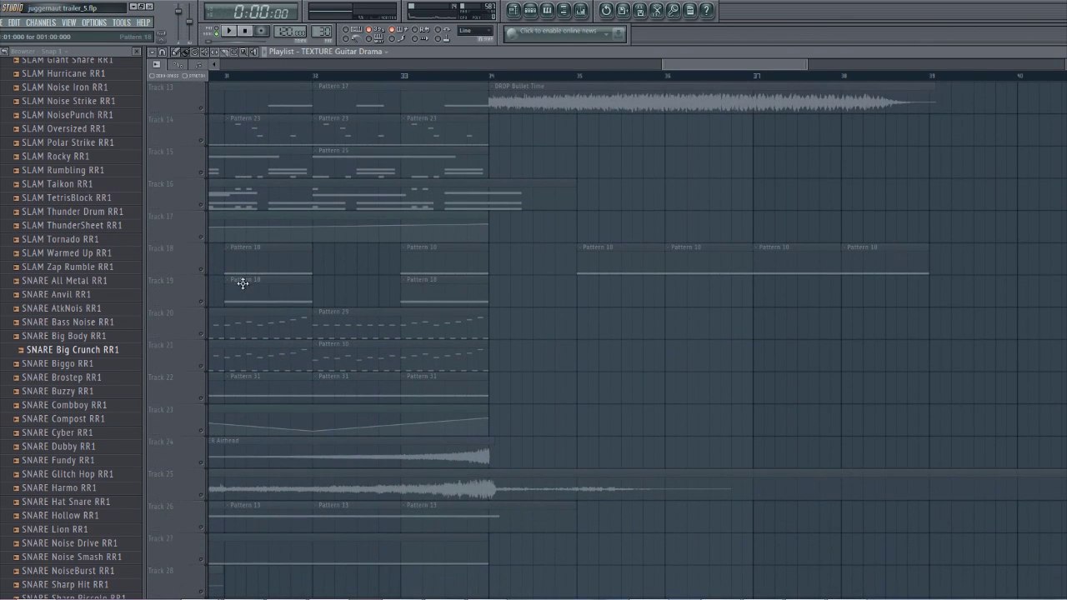
{"action": "left_click", "coordinate": [205, 274]}
{"action": "left_click", "coordinate": [578, 79]}
{"action": "key", "text": "space"}
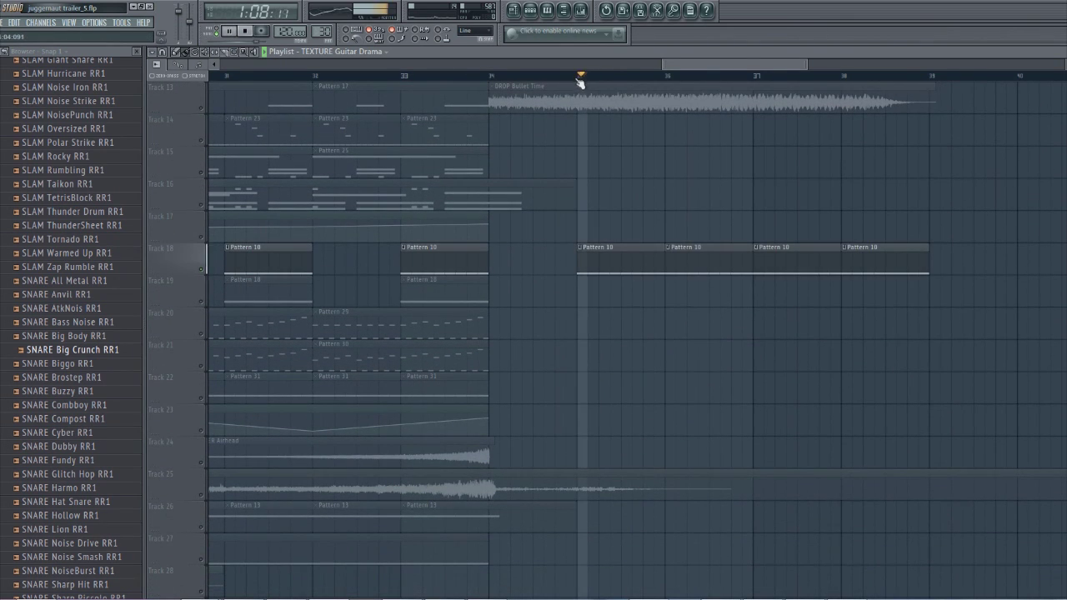
Step: Unmute all playlist tracks, stop playback, and look back through the arrangement to the section containing RISER Electronicity
{"action": "scroll", "coordinate": [201, 114], "scroll_direction": "up", "scroll_amount": 1}
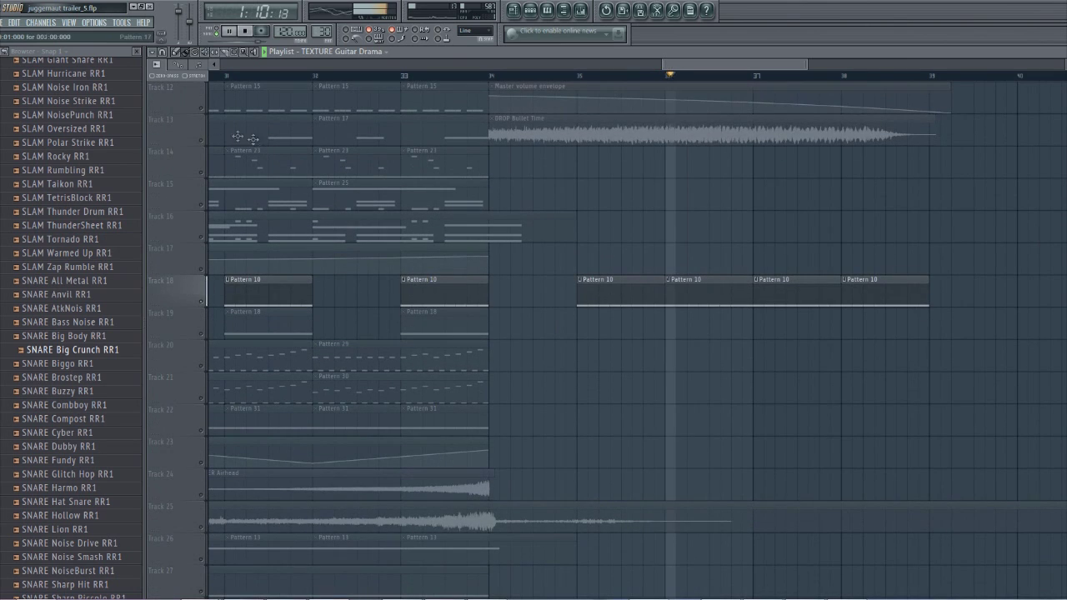
{"action": "right_click", "coordinate": [201, 109]}
{"action": "right_click", "coordinate": [202, 109]}
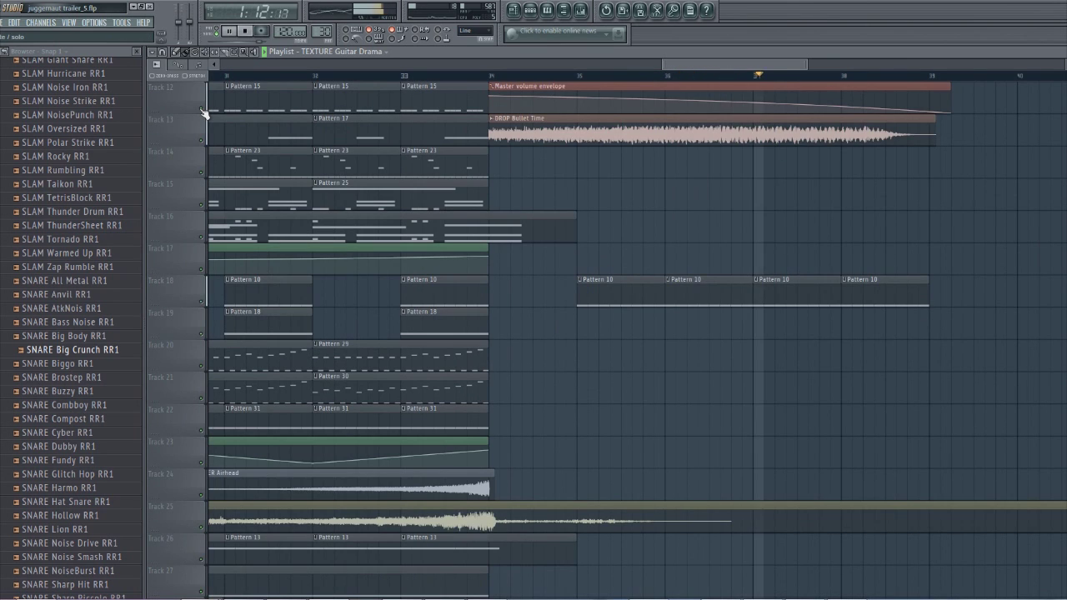
{"action": "key", "text": "space"}
{"action": "scroll", "coordinate": [509, 193], "scroll_direction": "up", "scroll_amount": 8}
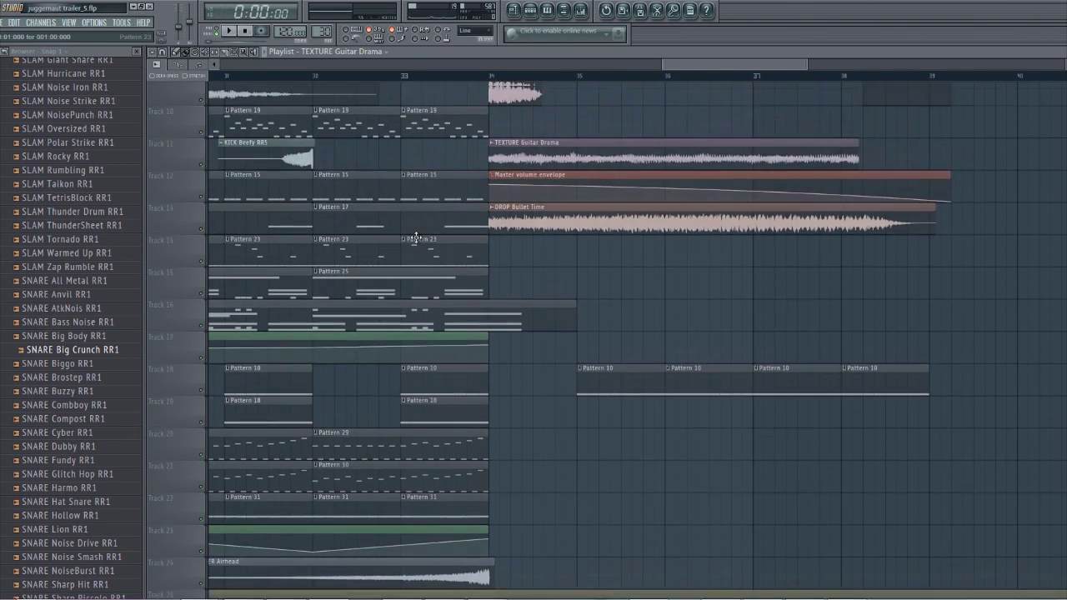
{"action": "scroll", "coordinate": [508, 192], "scroll_direction": "up", "scroll_amount": 3}
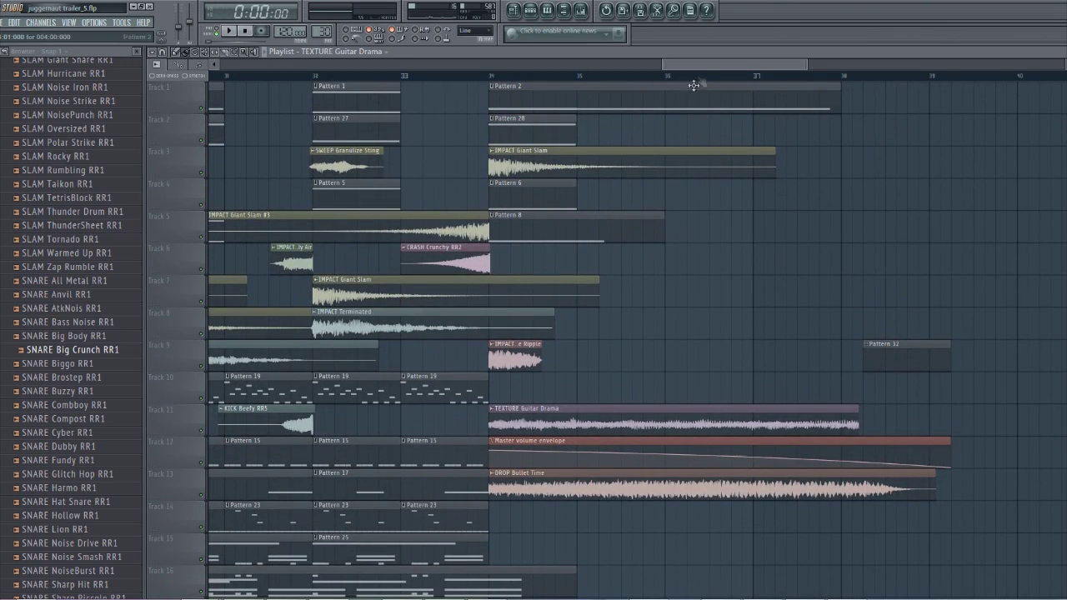
{"action": "left_click_drag", "start_coordinate": [690, 61], "coordinate": [500, 81]}
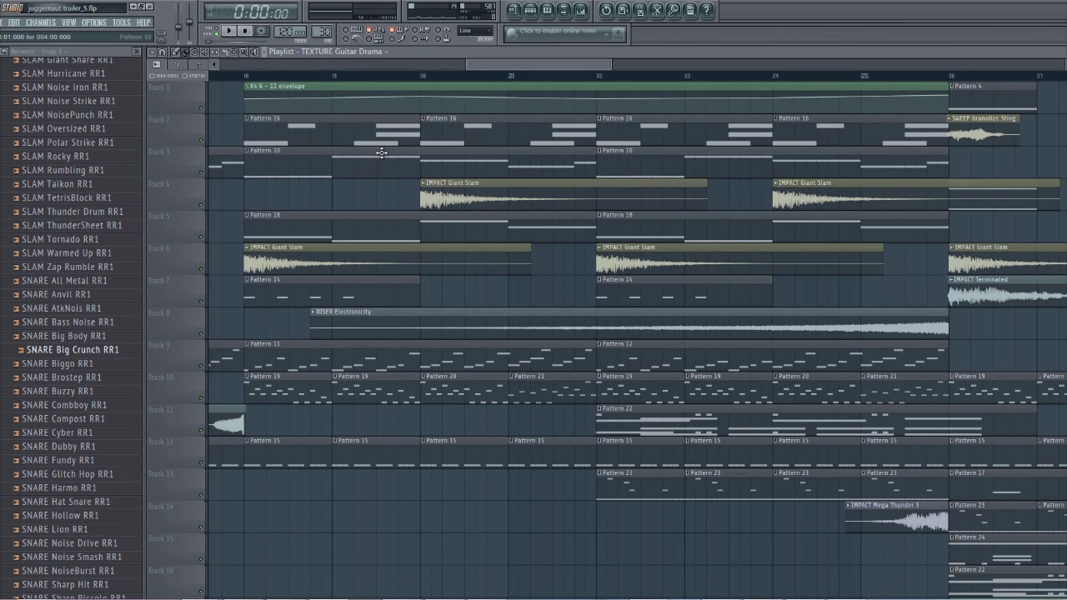
{"action": "left_click_drag", "start_coordinate": [484, 62], "coordinate": [501, 69]}
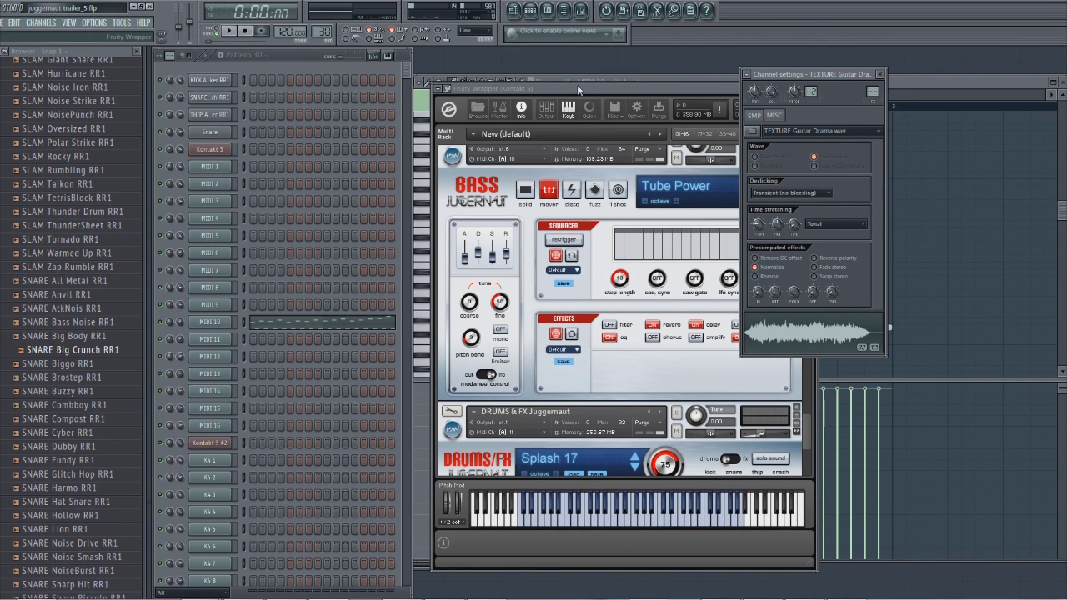
Step: Move the TEXTURE Guitar Drama channel settings clear of Kontakt and open the Kontakt 5 #2 instrument from the step sequencer
{"action": "left_click", "coordinate": [667, 86]}
{"action": "left_click_drag", "start_coordinate": [800, 75], "coordinate": [937, 80]}
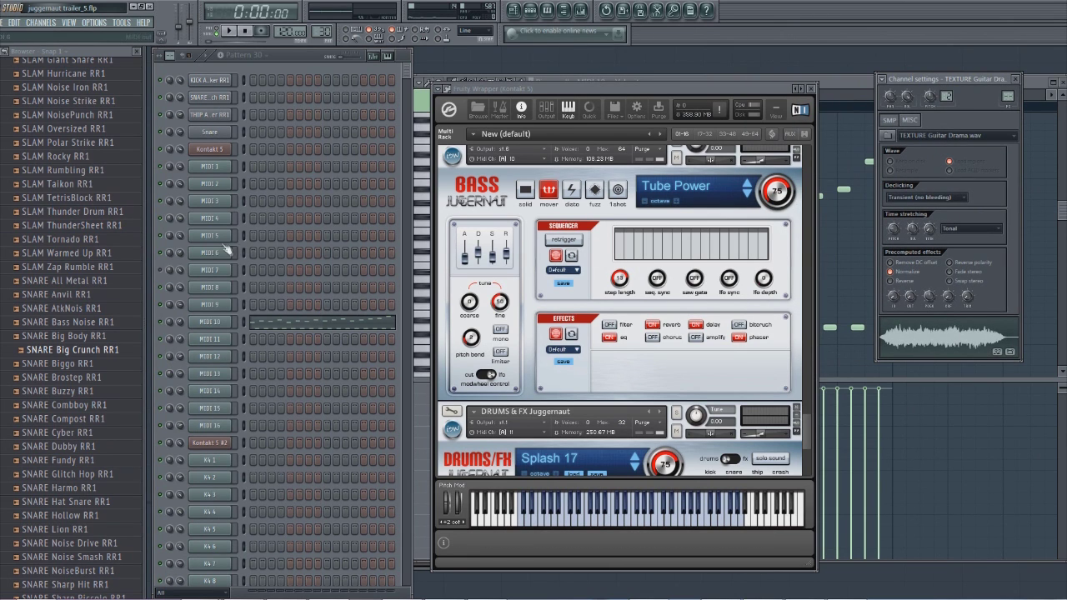
{"action": "left_click", "coordinate": [292, 69]}
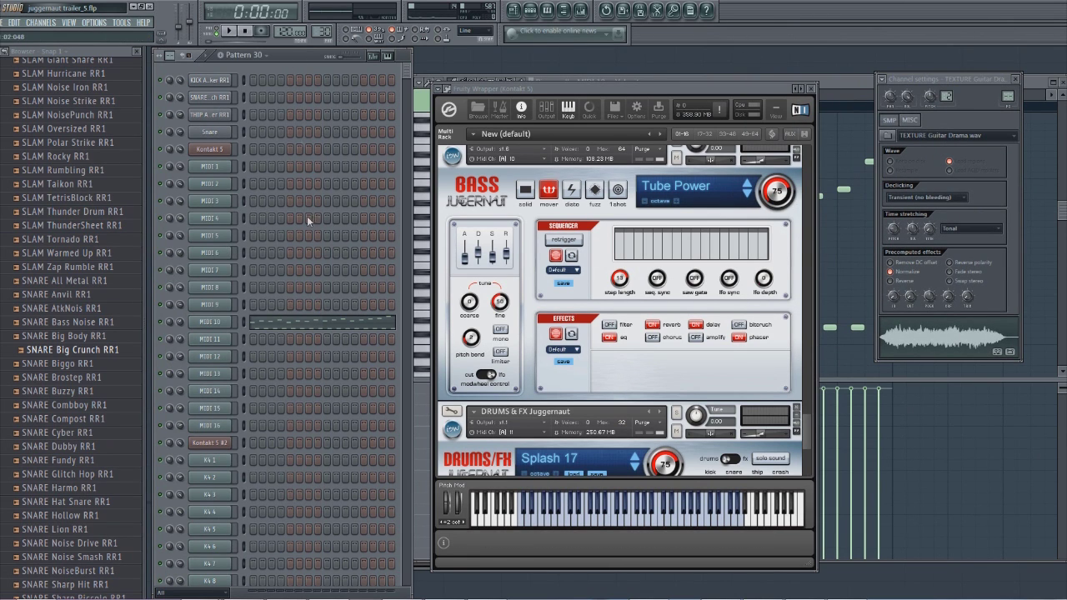
{"action": "scroll", "coordinate": [241, 346], "scroll_direction": "down", "scroll_amount": 1}
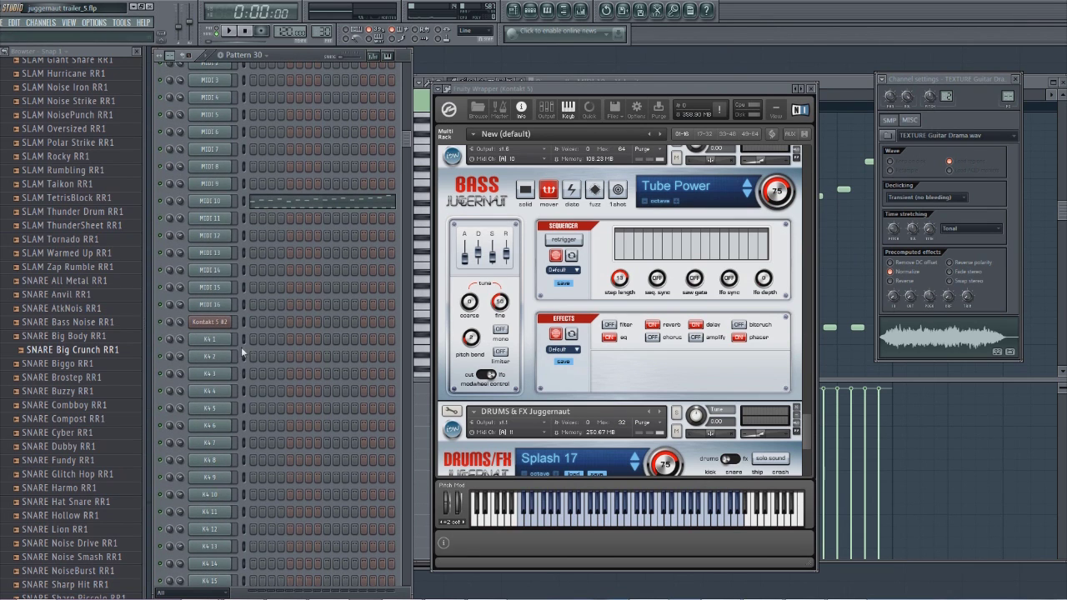
{"action": "left_click", "coordinate": [242, 355]}
{"action": "left_click", "coordinate": [232, 324]}
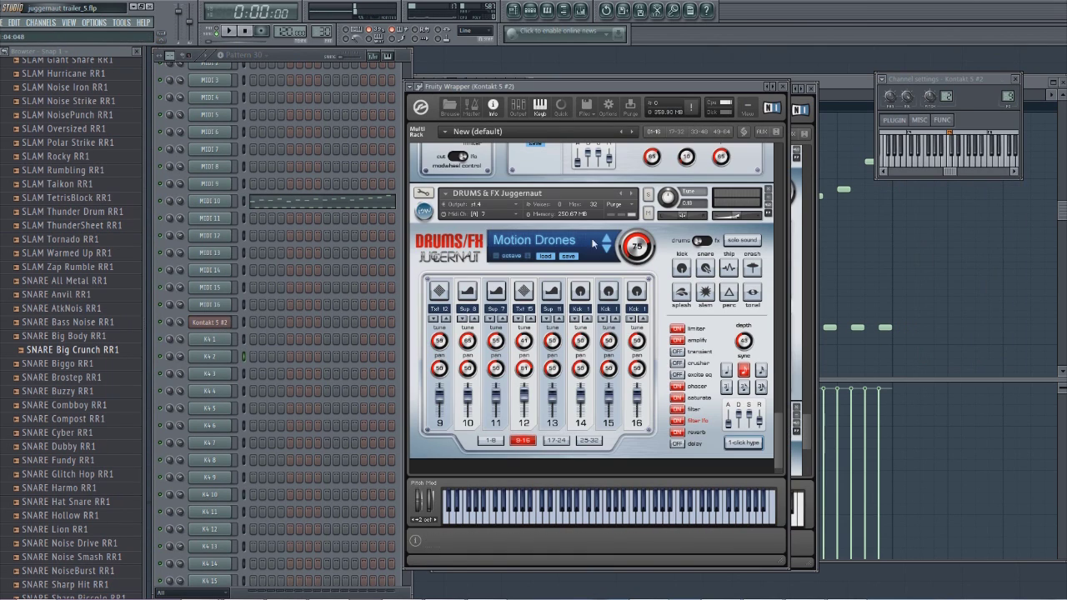
Step: Load the Pulser sequencer preset on the Unstable patch of BASS Juggernaut in Kontakt 5 #2
{"action": "left_click_drag", "start_coordinate": [782, 402], "coordinate": [780, 229]}
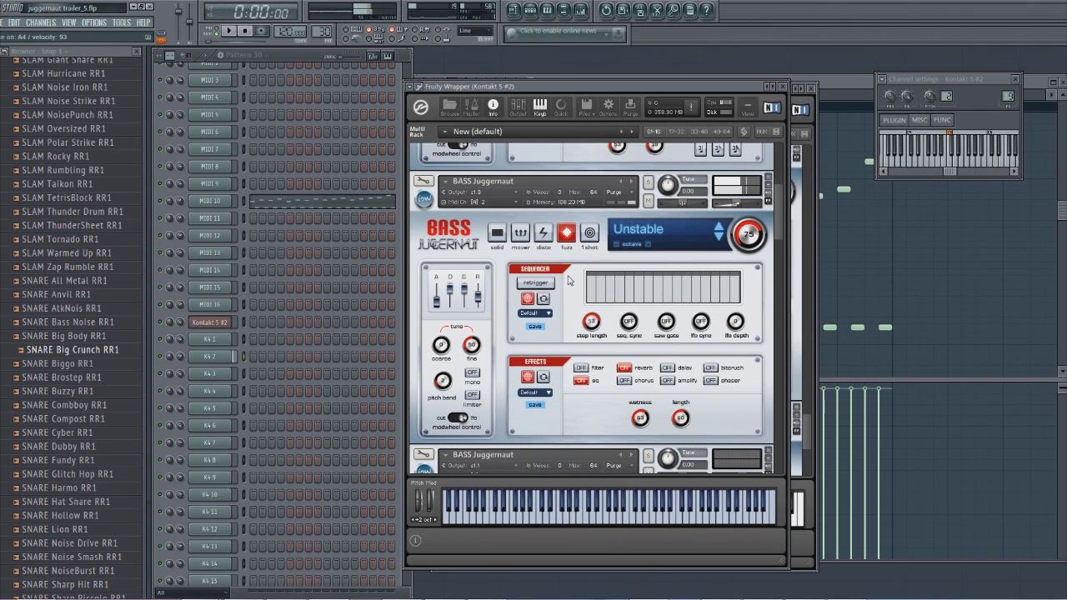
{"action": "left_click", "coordinate": [547, 314]}
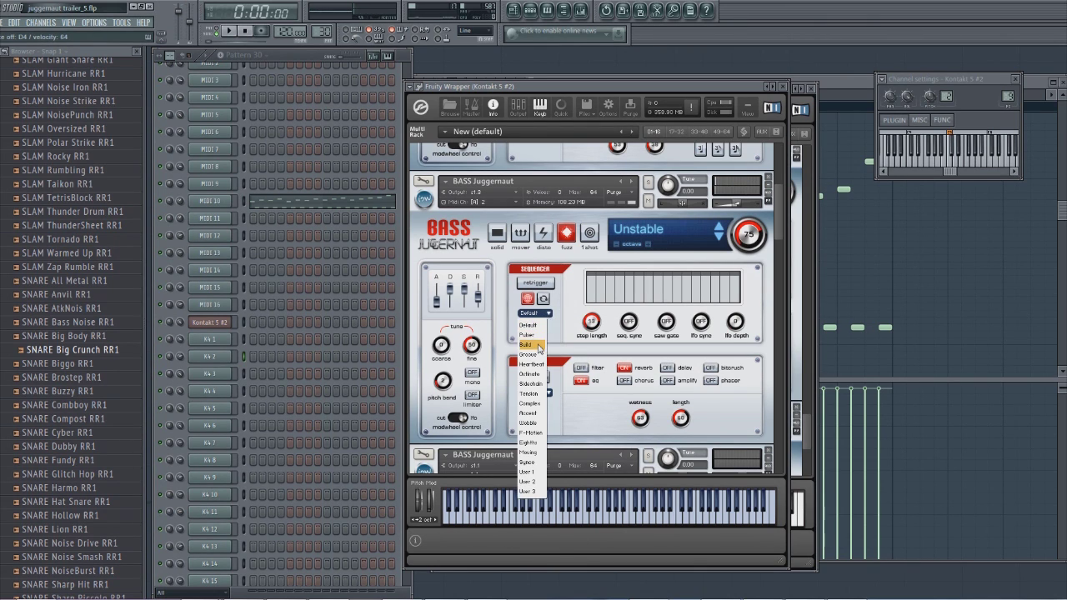
{"action": "left_click", "coordinate": [531, 341]}
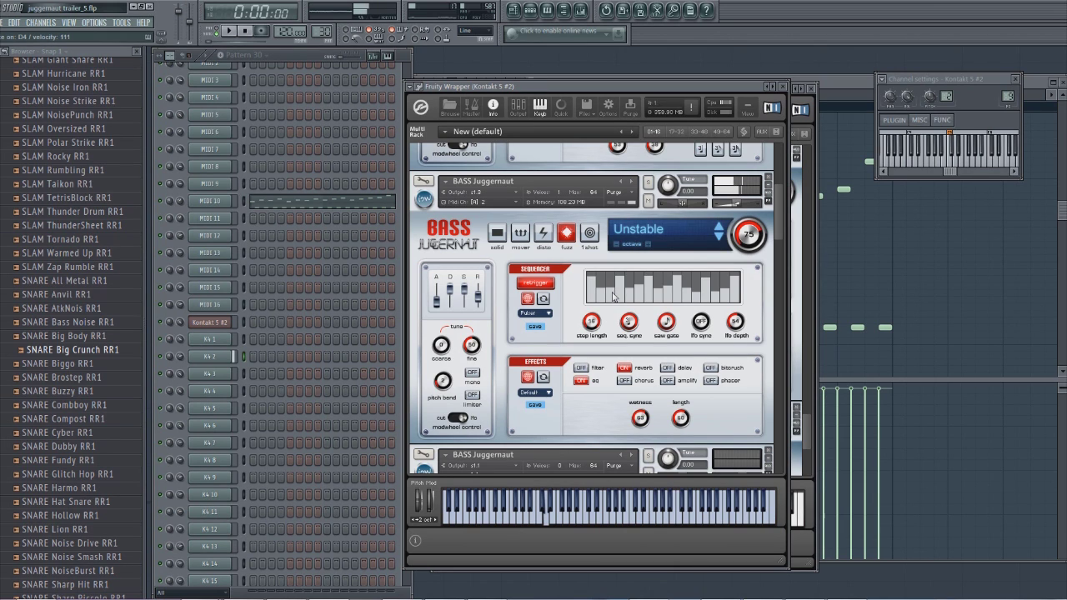
{"action": "left_click", "coordinate": [272, 350]}
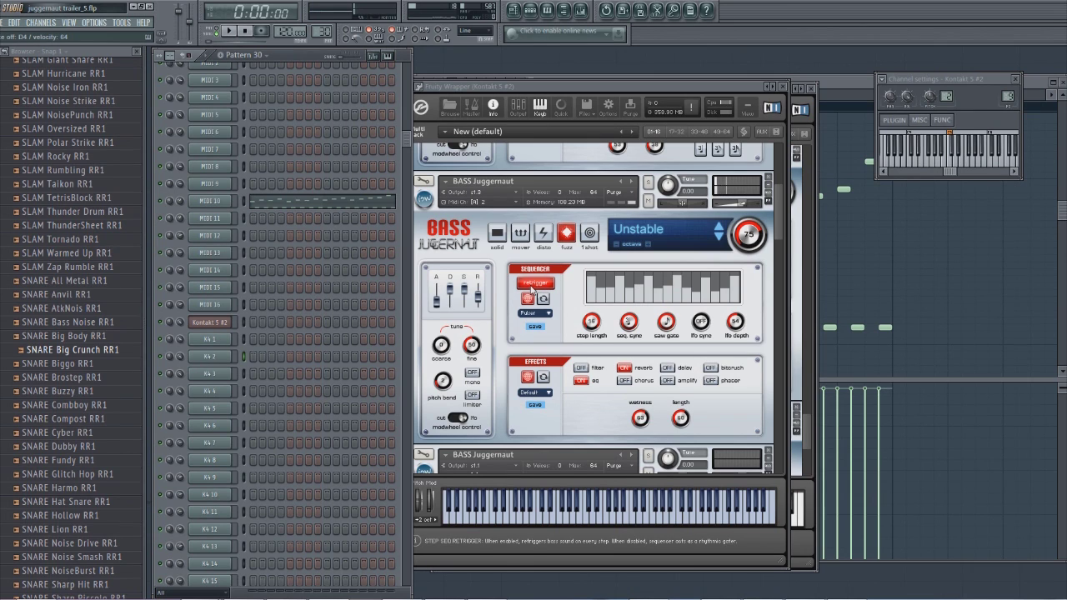
Step: Compare the Pulser sequence with retrigger off and on twice, and switch off its seq. sync
{"action": "left_click", "coordinate": [533, 285]}
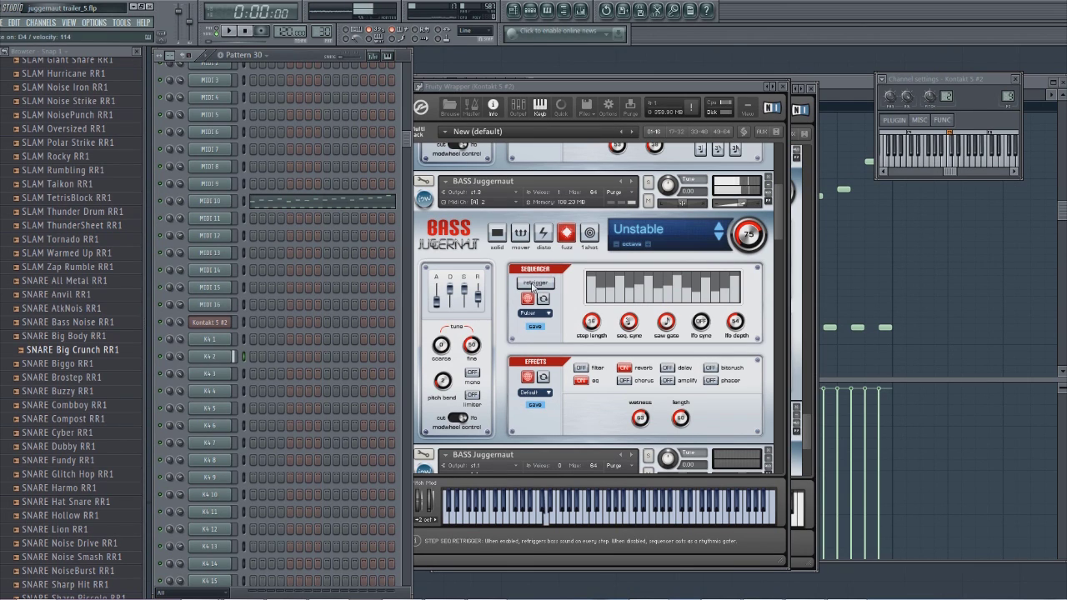
{"action": "left_click", "coordinate": [533, 285]}
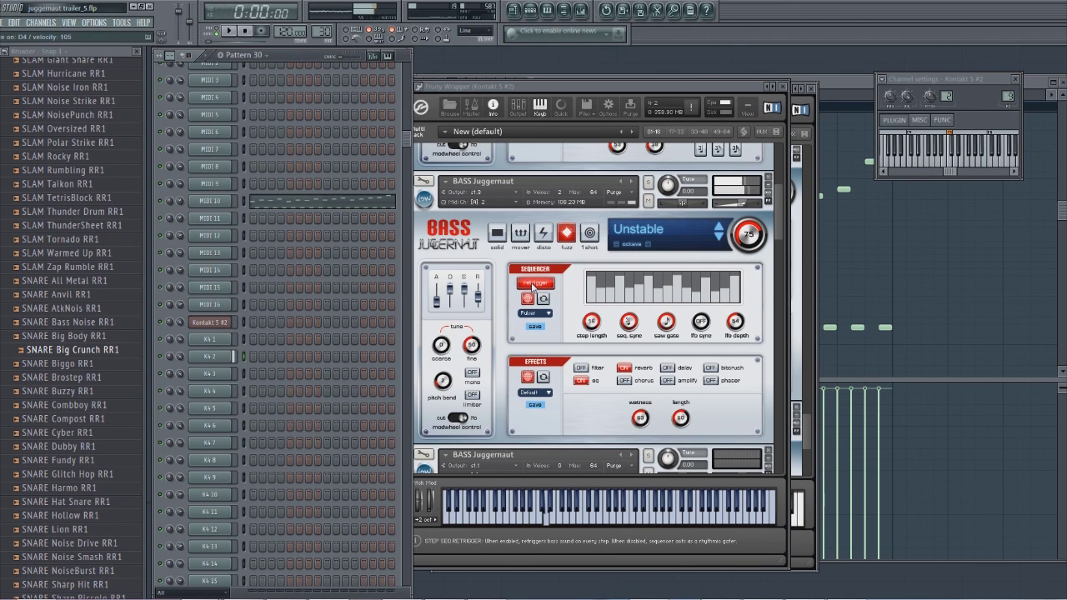
{"action": "left_click", "coordinate": [534, 284]}
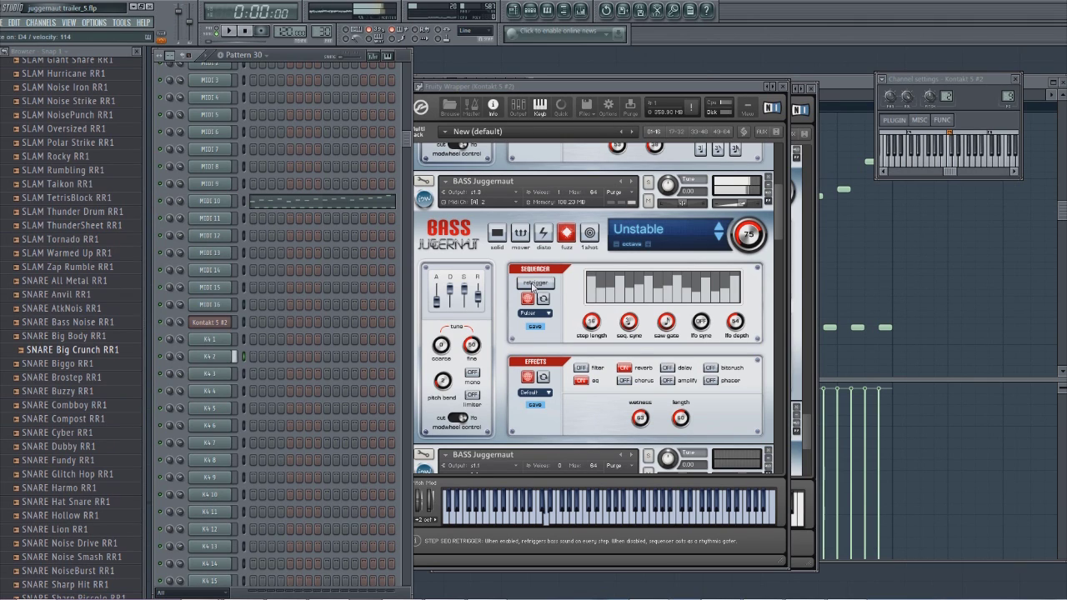
{"action": "left_click", "coordinate": [533, 284]}
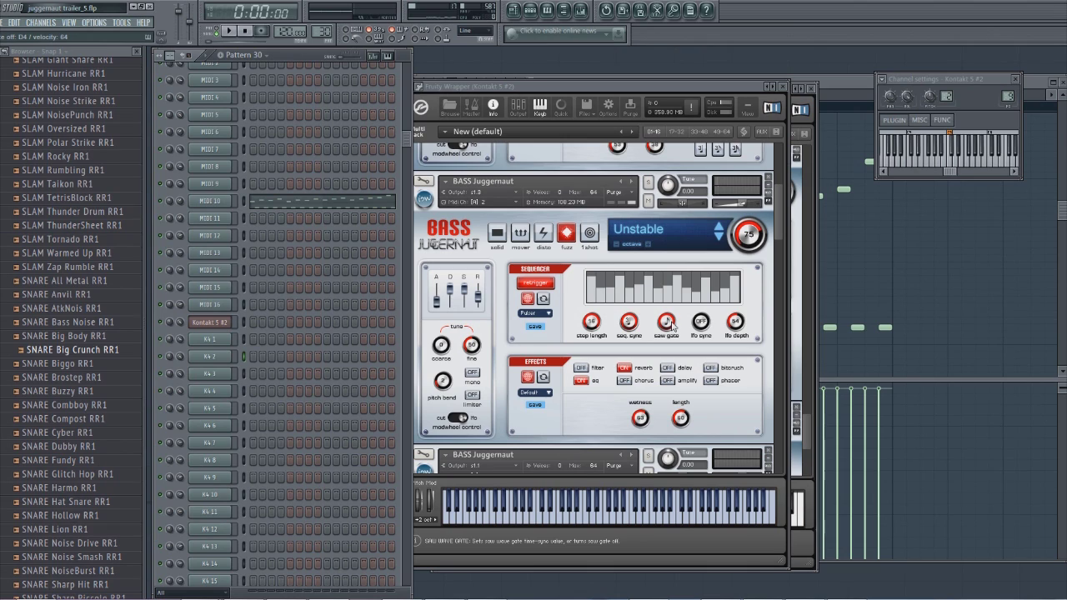
{"action": "left_click", "coordinate": [629, 322]}
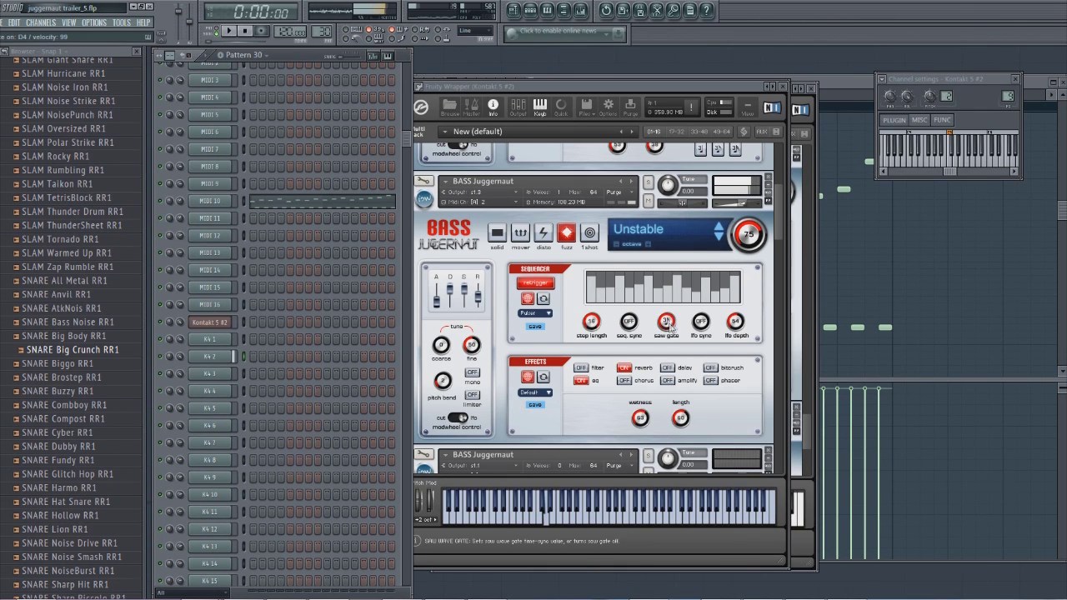
Step: Load the Groove sequencer preset and the Heartbeat preset in turn on the Unstable patch
{"action": "left_click", "coordinate": [534, 313]}
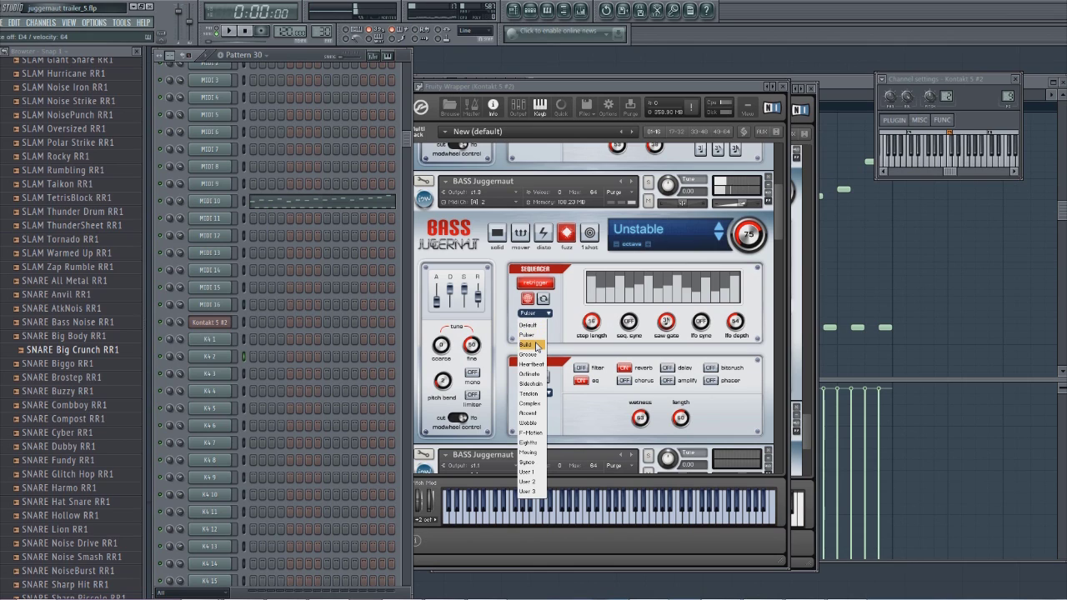
{"action": "left_click", "coordinate": [534, 354]}
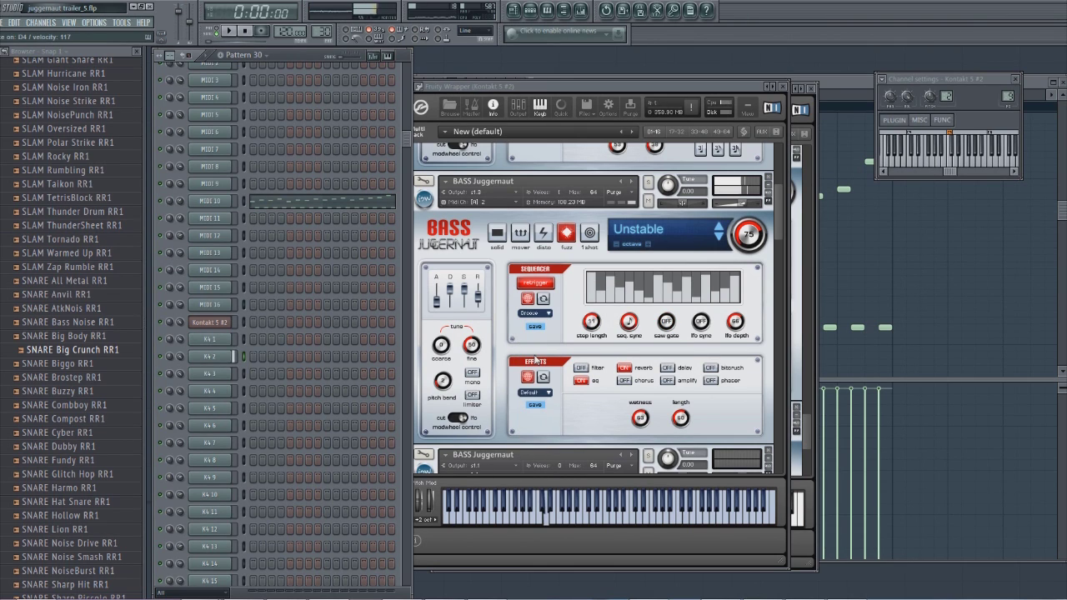
{"action": "left_click", "coordinate": [547, 315]}
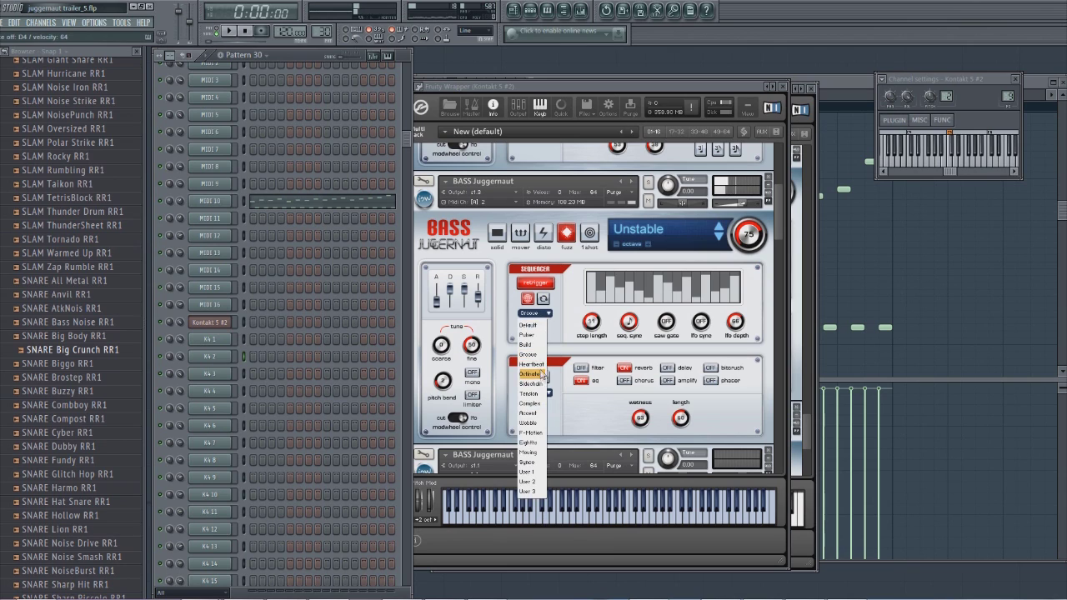
{"action": "left_click", "coordinate": [540, 373]}
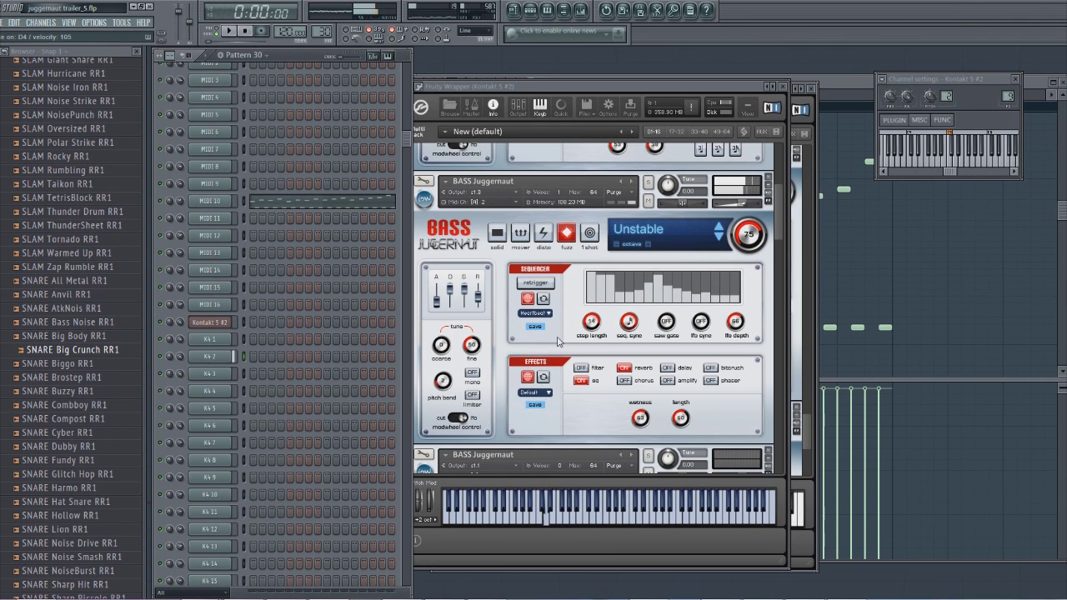
Step: Change the patch to Heavy Metals, switch to the solid category and step through its sounds to Supersub
{"action": "left_click", "coordinate": [719, 232]}
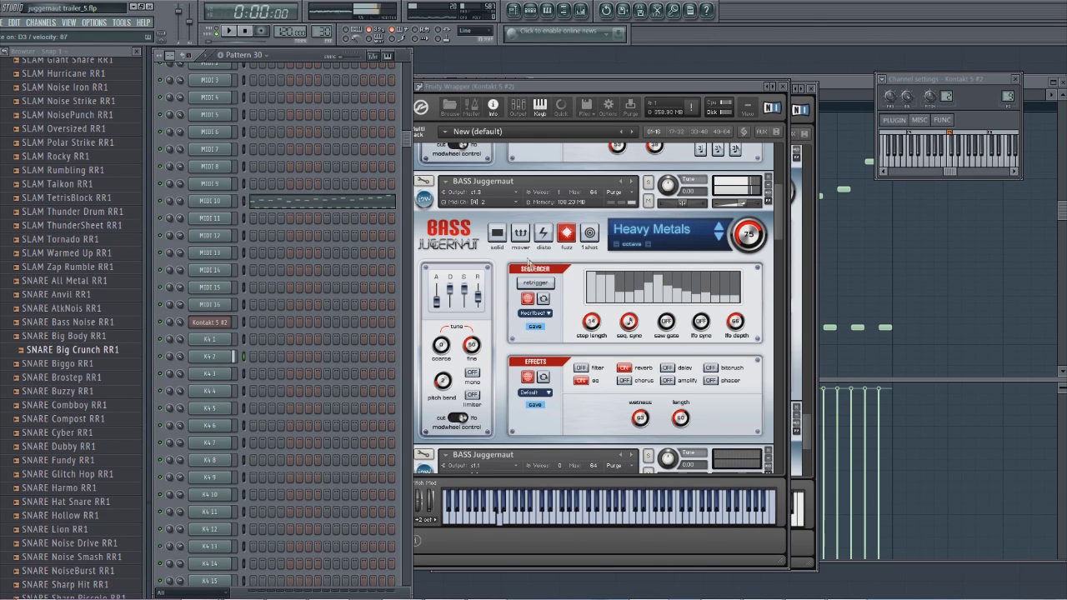
{"action": "left_click", "coordinate": [497, 234]}
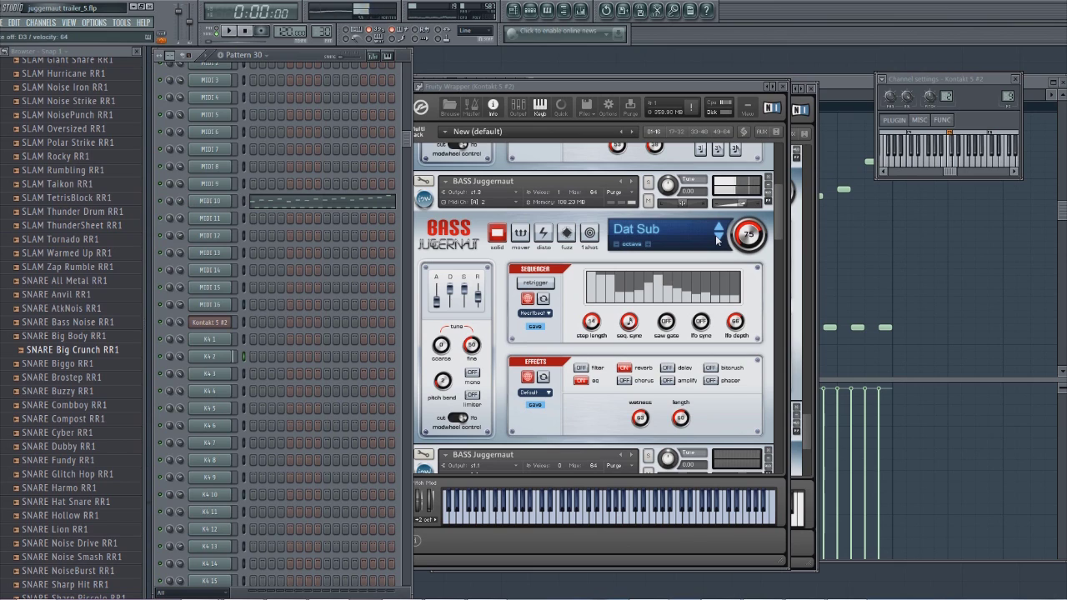
{"action": "left_click", "coordinate": [718, 238]}
{"action": "left_click", "coordinate": [718, 239]}
{"action": "left_click", "coordinate": [718, 240]}
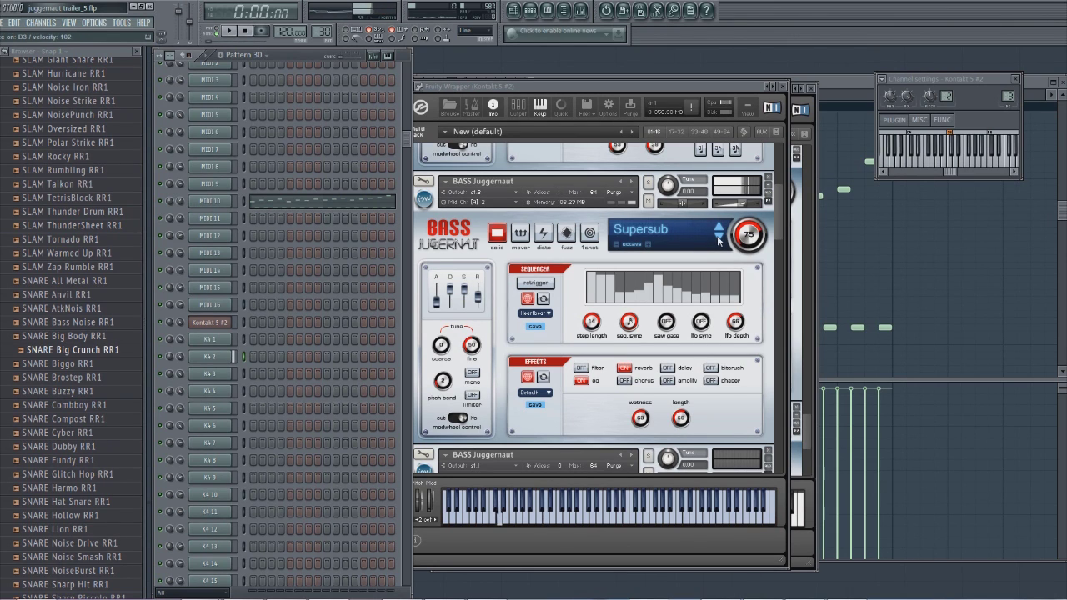
Step: Raise the Supersub patch's volume to 100 and load the Ostinato sequencer preset
{"action": "left_click_drag", "start_coordinate": [760, 247], "coordinate": [757, 215]}
{"action": "left_click", "coordinate": [538, 313]}
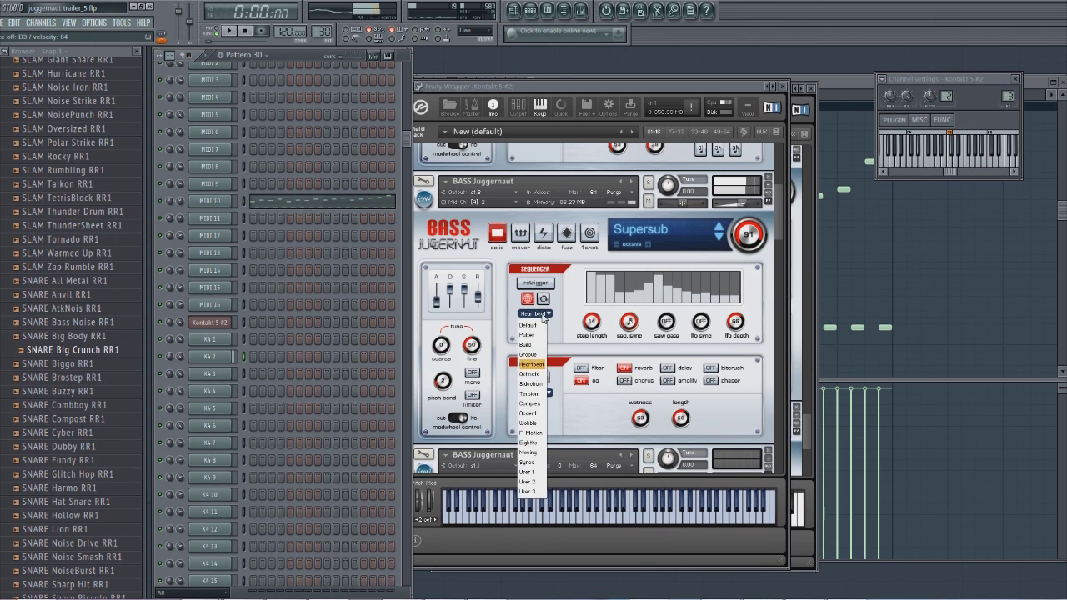
{"action": "left_click", "coordinate": [531, 374]}
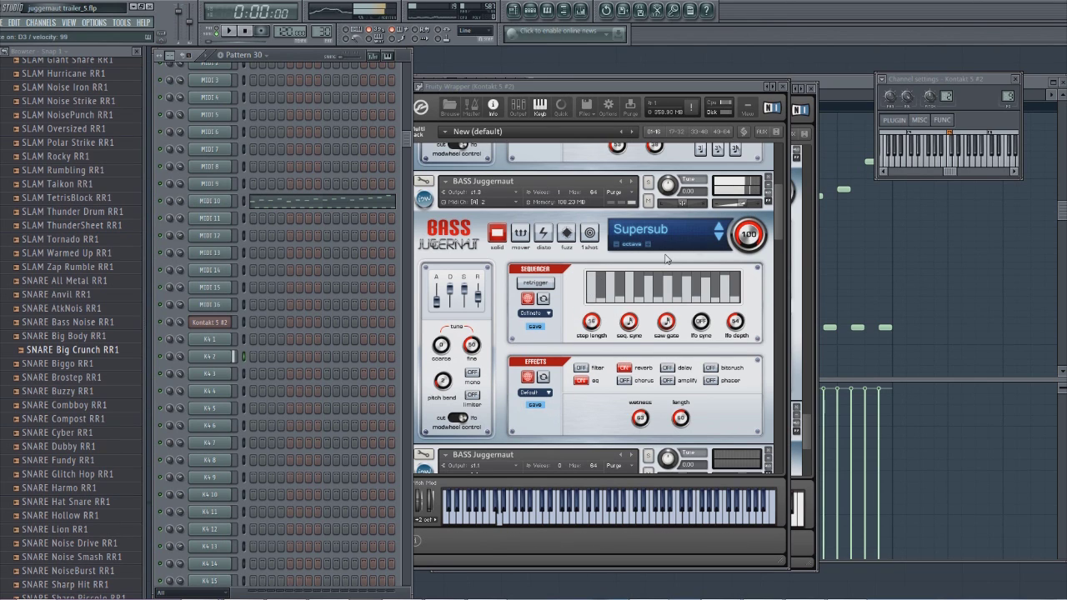
Step: Step through the solid patches Nuclear Analog and Underwater, and load the Wobble sequencer preset on Underwater
{"action": "left_click", "coordinate": [716, 240]}
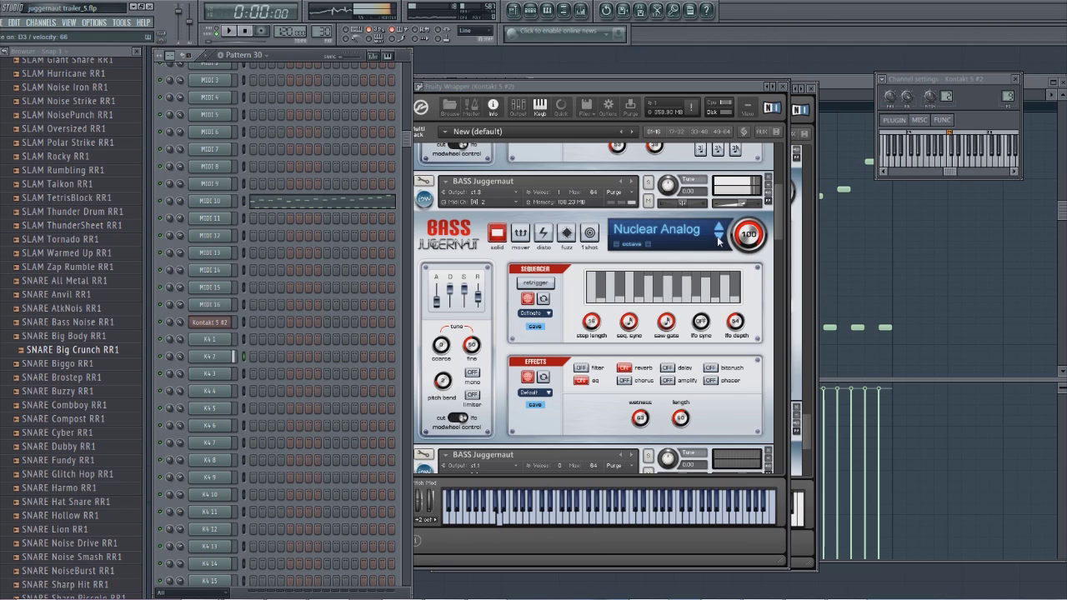
{"action": "left_click", "coordinate": [718, 241]}
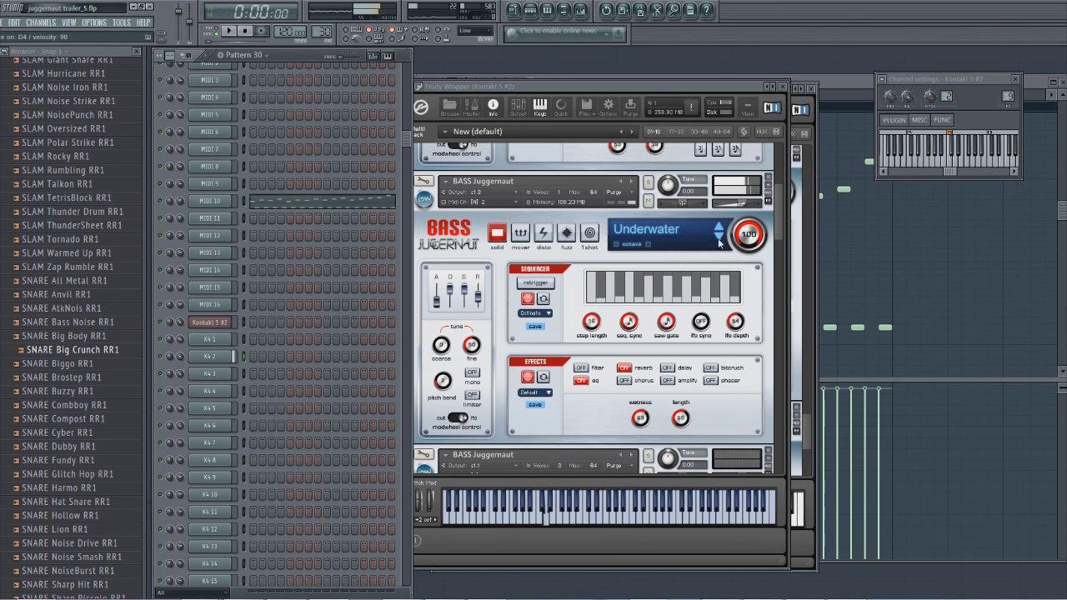
{"action": "left_click", "coordinate": [535, 312]}
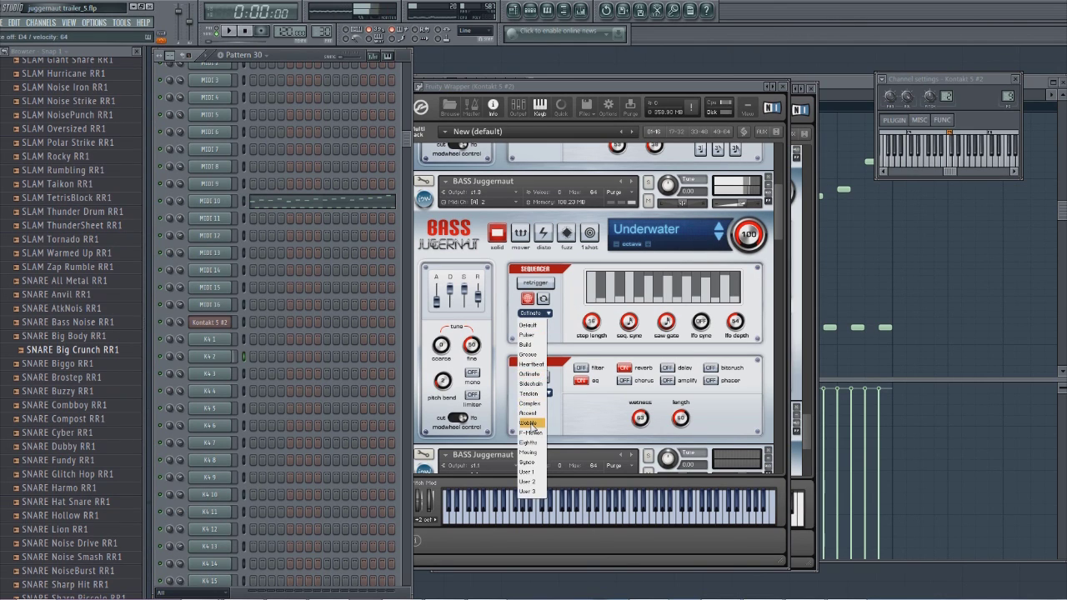
{"action": "left_click", "coordinate": [532, 428]}
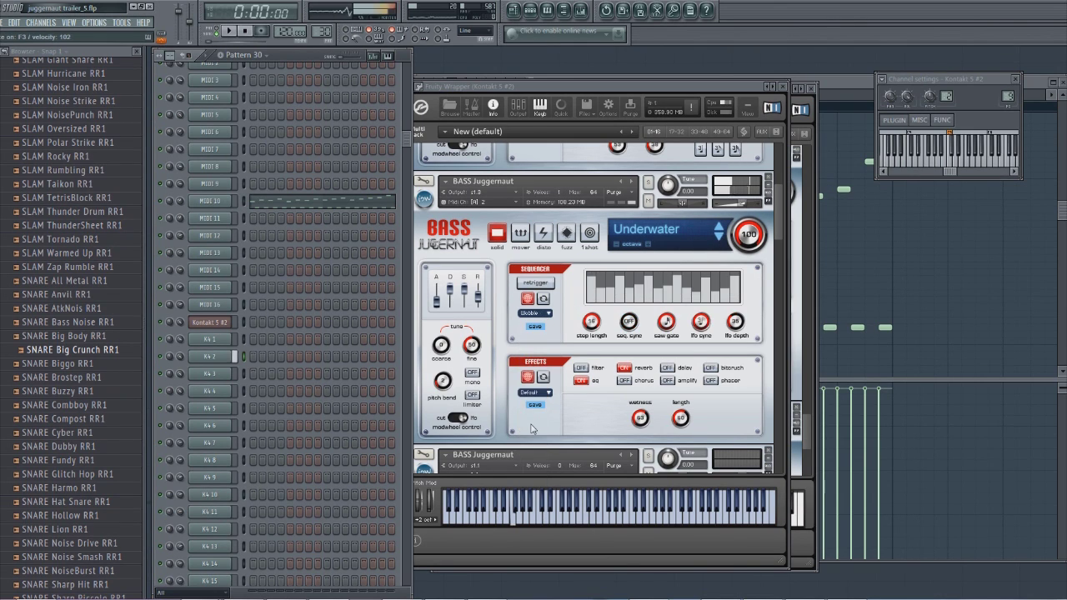
Step: Turn on the filter effect for the Underwater patch, lower its cutoff and adjust its resonance
{"action": "left_click", "coordinate": [581, 368]}
{"action": "left_click_drag", "start_coordinate": [651, 417], "coordinate": [650, 466]}
{"action": "left_click_drag", "start_coordinate": [687, 423], "coordinate": [690, 408]}
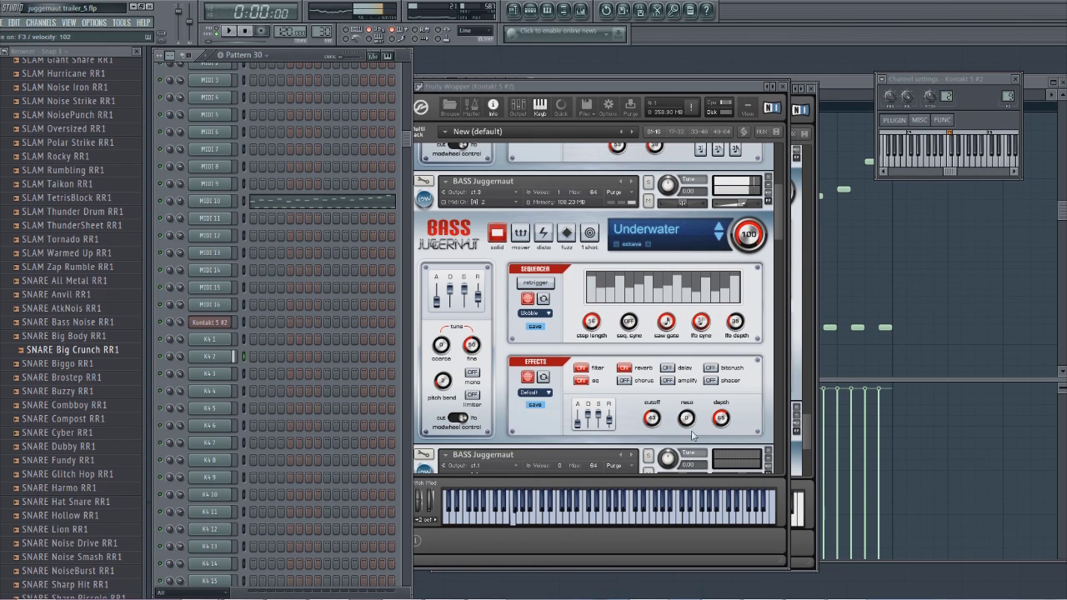
Step: Load the Eighths sequencer preset on the Underwater patch and turn the filter effect off
{"action": "left_click", "coordinate": [535, 312]}
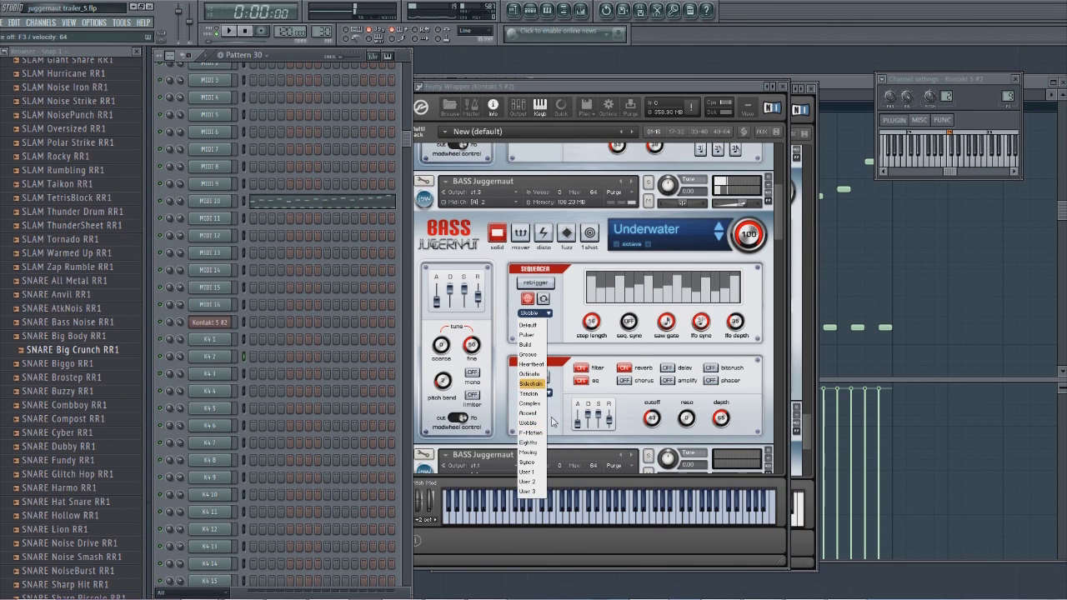
{"action": "left_click", "coordinate": [531, 442]}
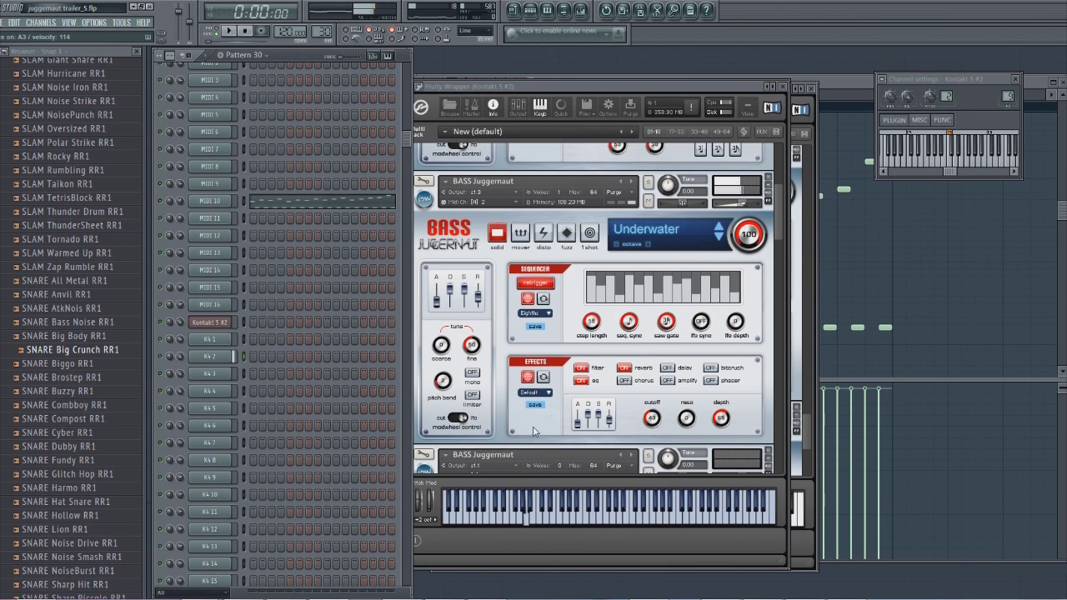
{"action": "left_click", "coordinate": [600, 367]}
Step: Step through the Tape Saw and Tape Square patches, and turn off the reverb on Tape Square
{"action": "left_click", "coordinate": [720, 240]}
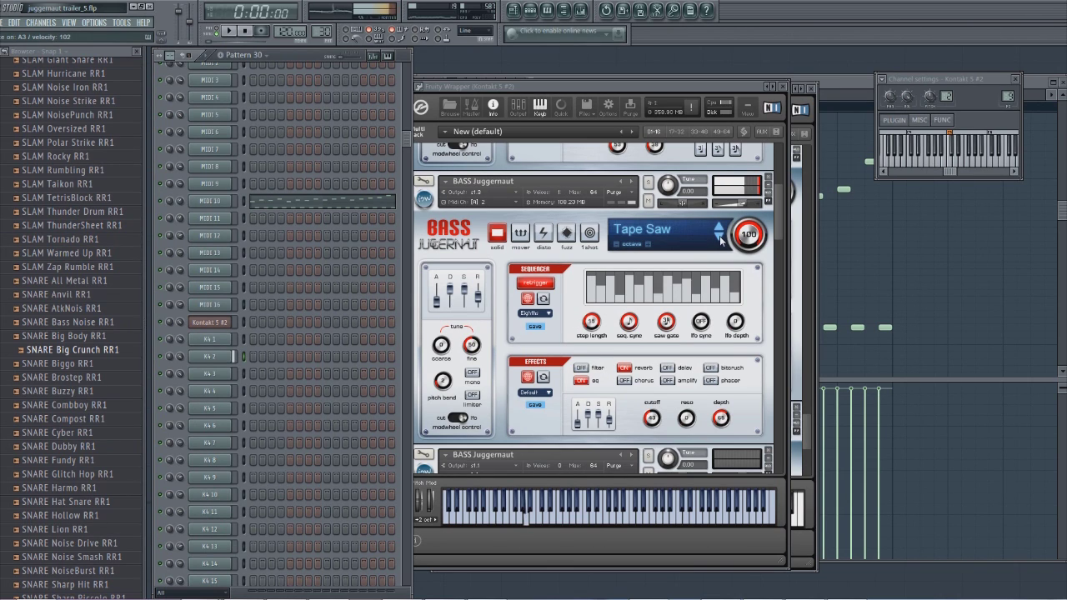
{"action": "left_click", "coordinate": [720, 240]}
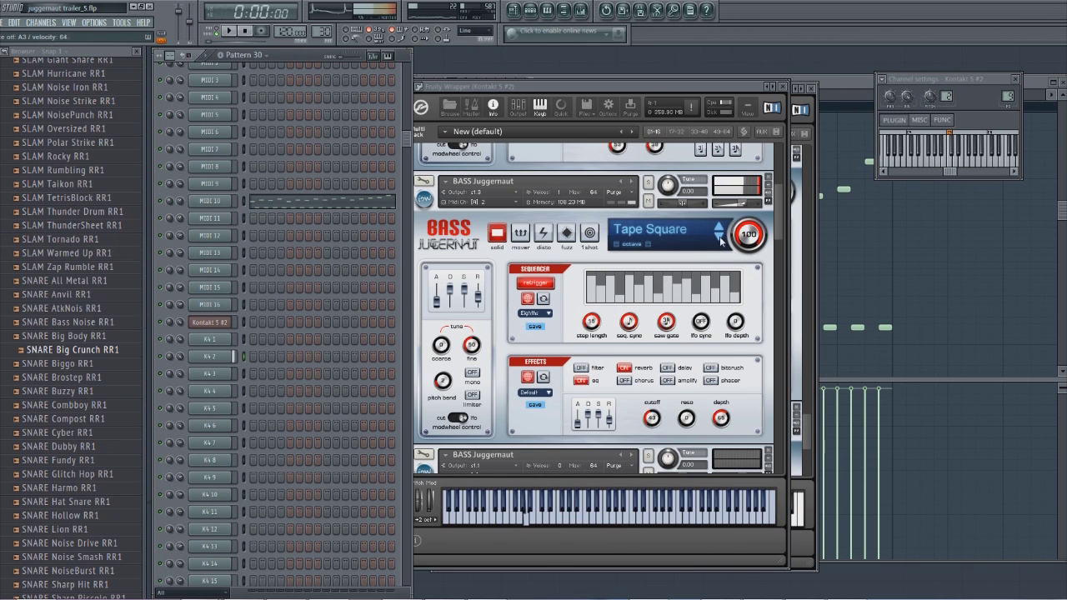
{"action": "left_click", "coordinate": [625, 368]}
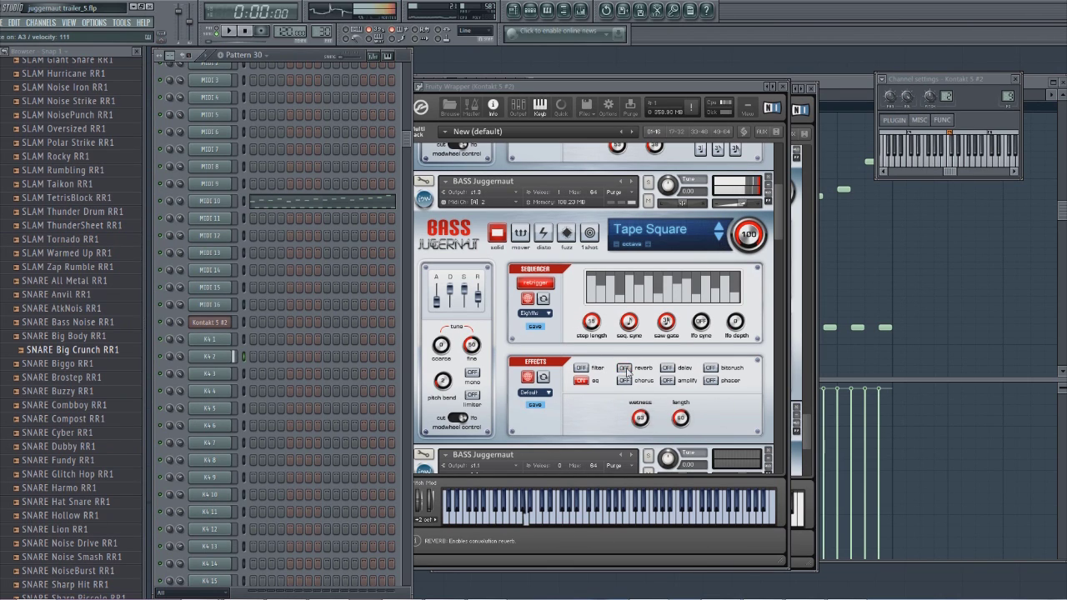
Step: Load the Synco sequencer preset, and change the patch to Thick Sub and to Dark Dub FM in the disto category
{"action": "left_click", "coordinate": [534, 313]}
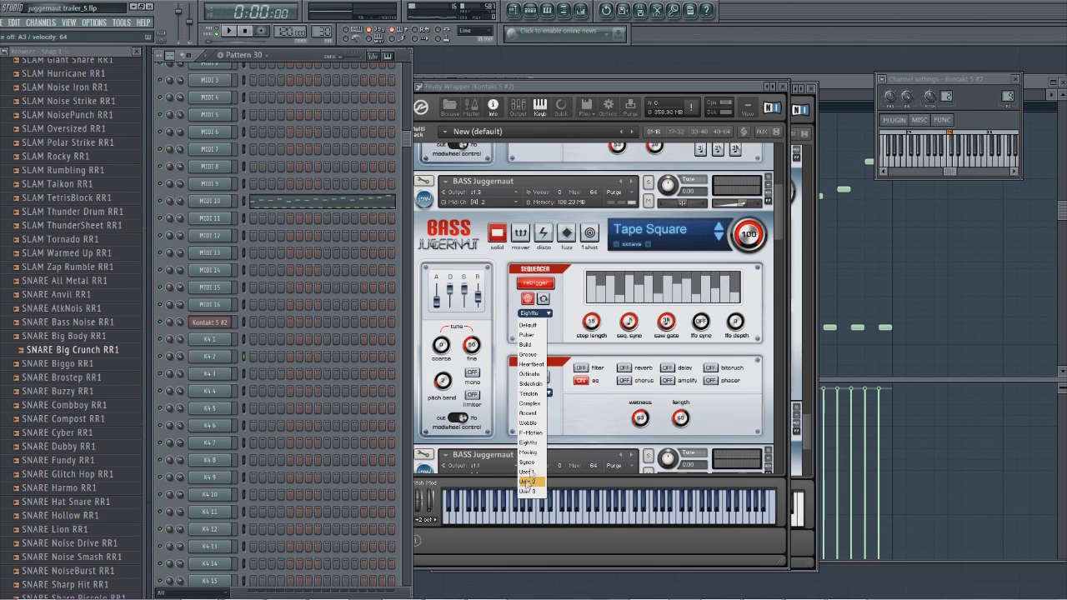
{"action": "left_click", "coordinate": [530, 461]}
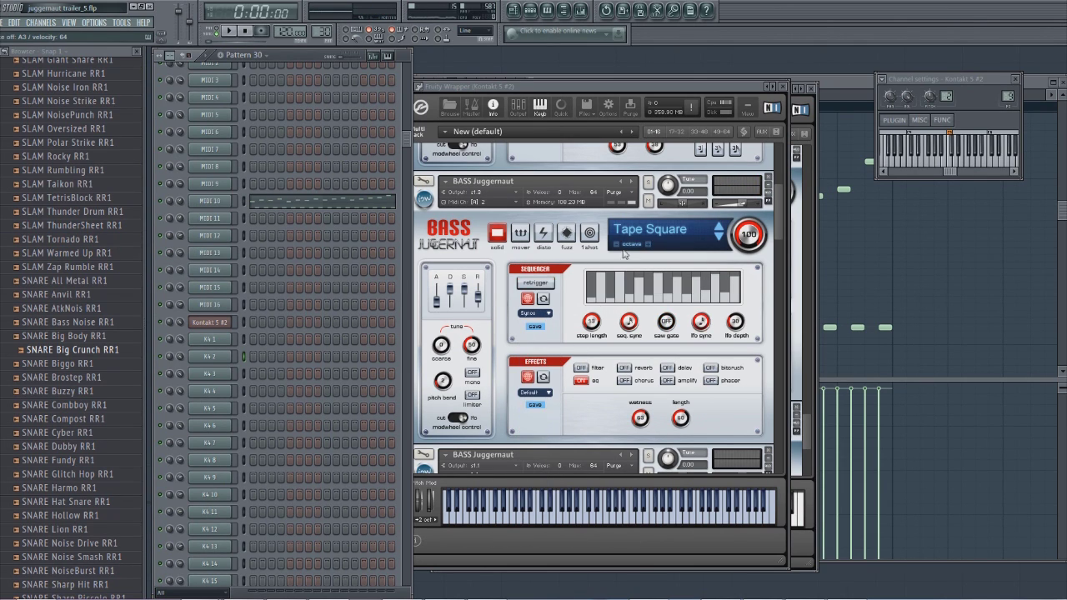
{"action": "left_click", "coordinate": [719, 238]}
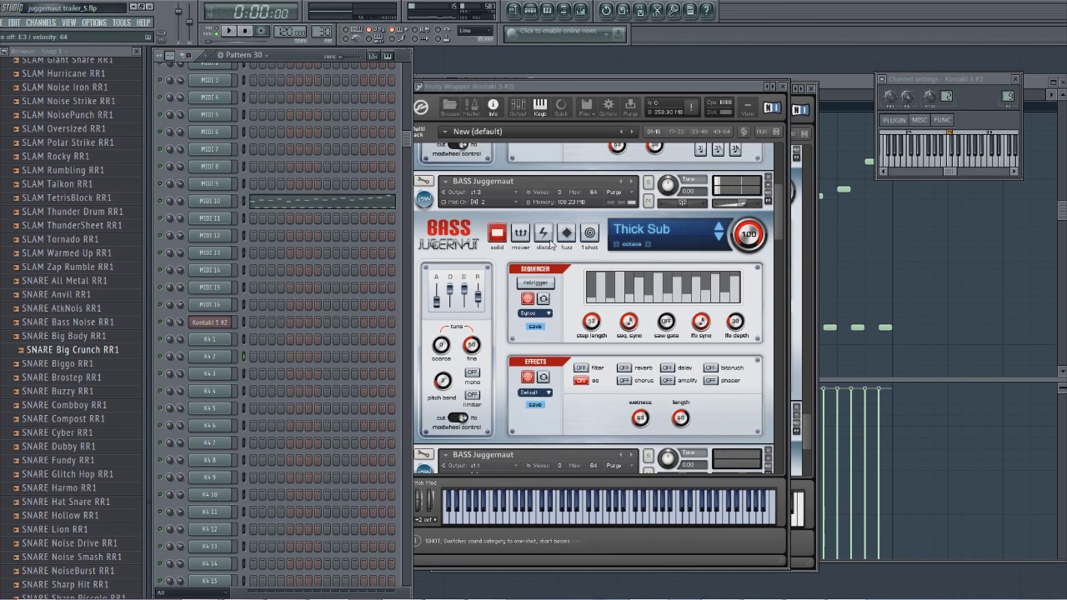
{"action": "left_click", "coordinate": [681, 240]}
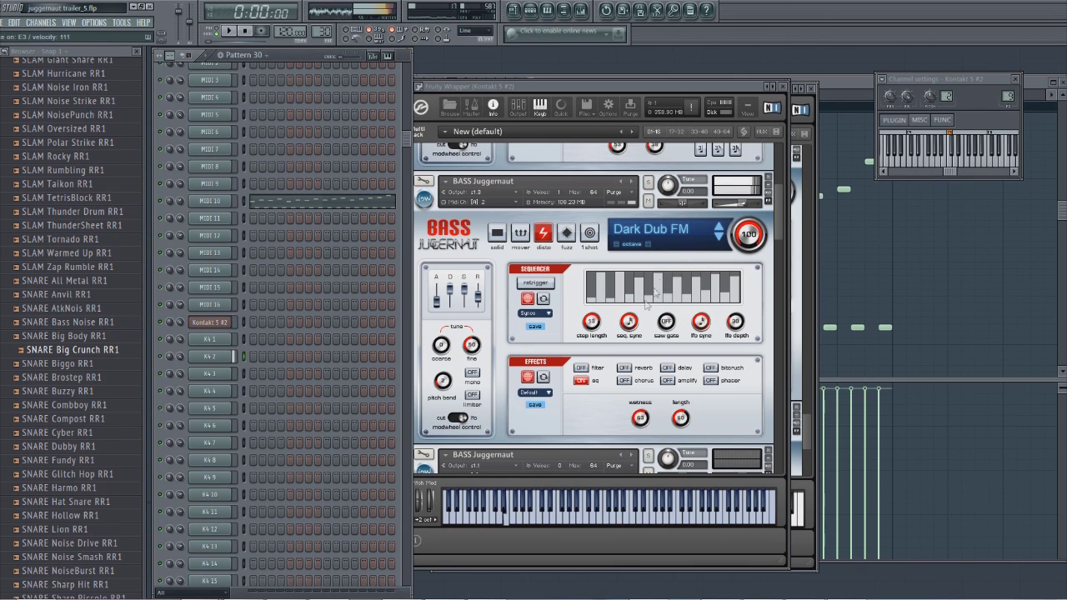
Step: Turn on the filter, delay and reverb effects for Dark Dub FM, and try the amplify effect before turning it off
{"action": "left_click", "coordinate": [581, 368]}
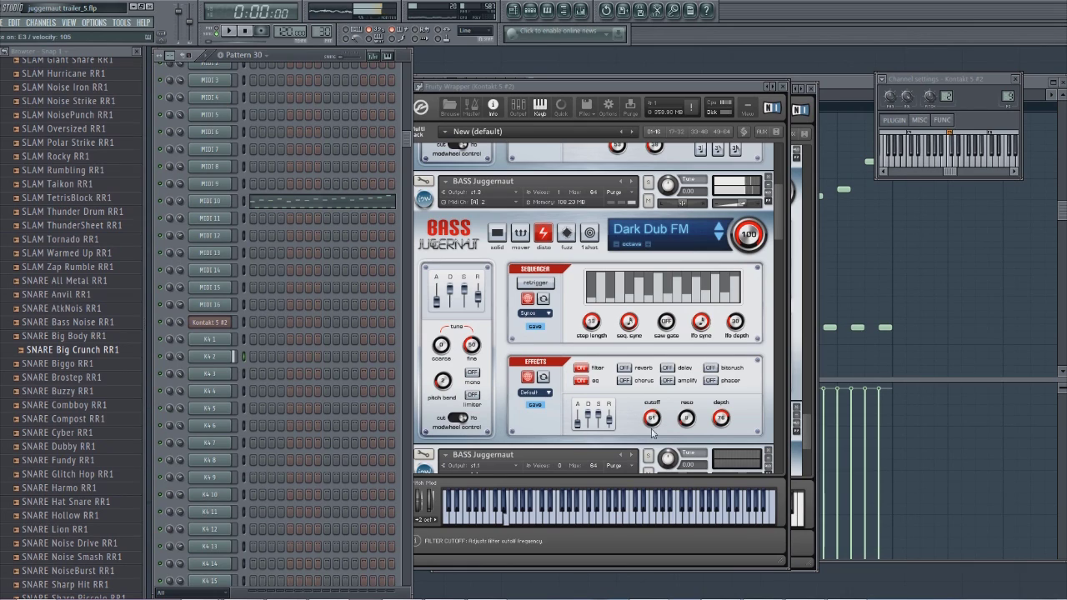
{"action": "left_click", "coordinate": [668, 367]}
{"action": "left_click", "coordinate": [623, 368]}
{"action": "left_click", "coordinate": [666, 380]}
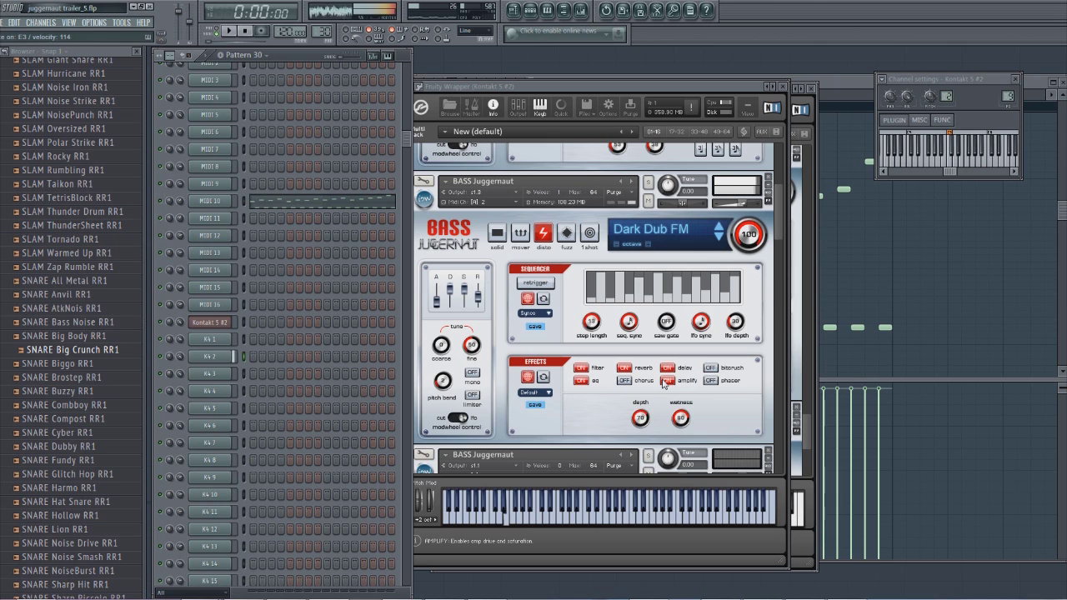
{"action": "left_click", "coordinate": [666, 380]}
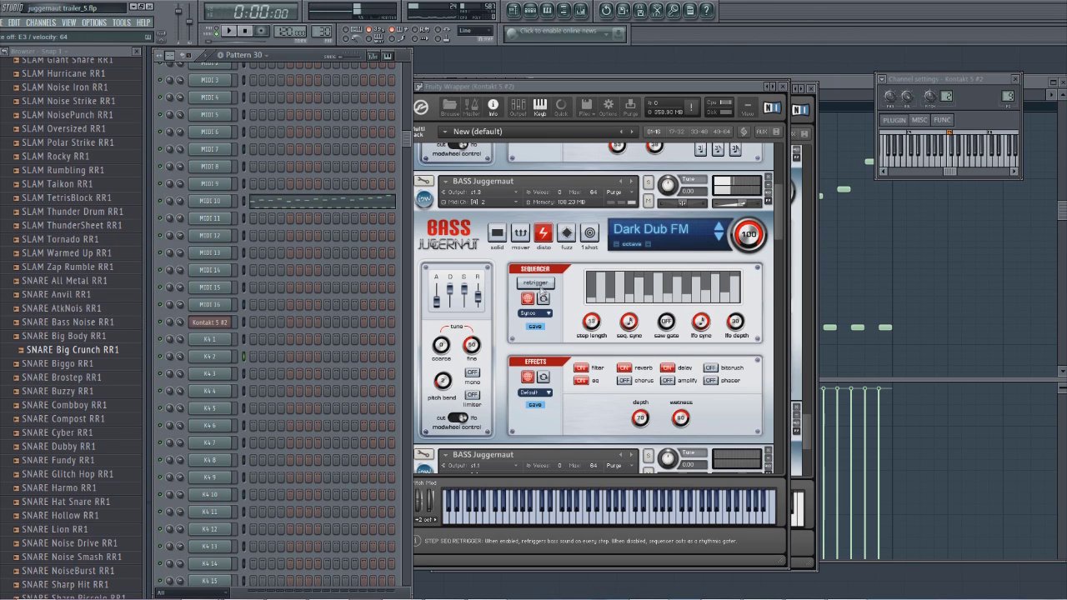
Step: Look over the sequencer presets without loading one, switch to the fuzz category and step through its patches to Terminal
{"action": "left_click", "coordinate": [546, 314]}
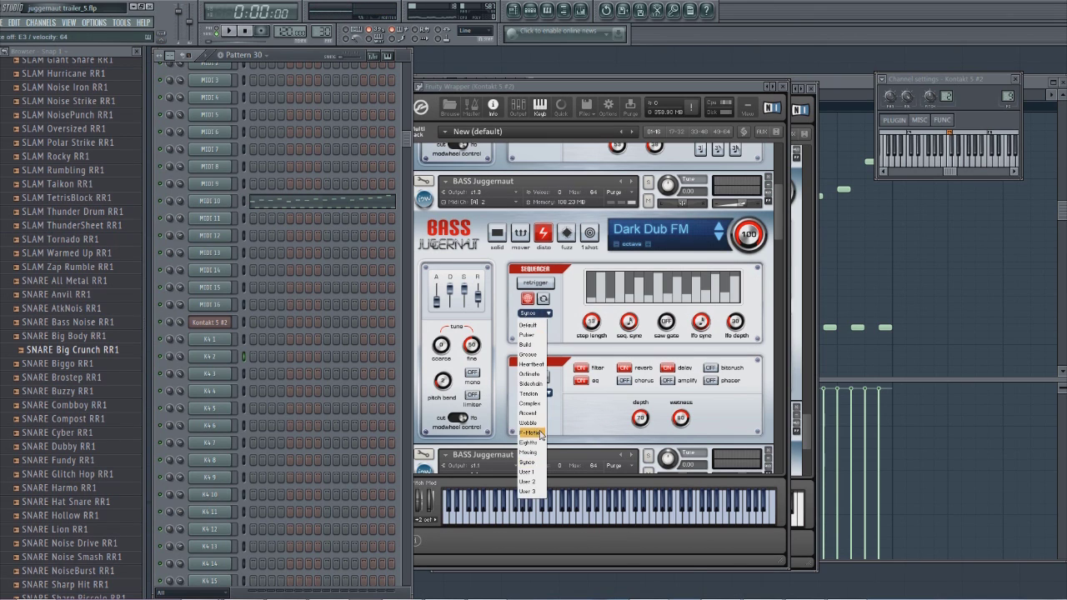
{"action": "left_click", "coordinate": [579, 264]}
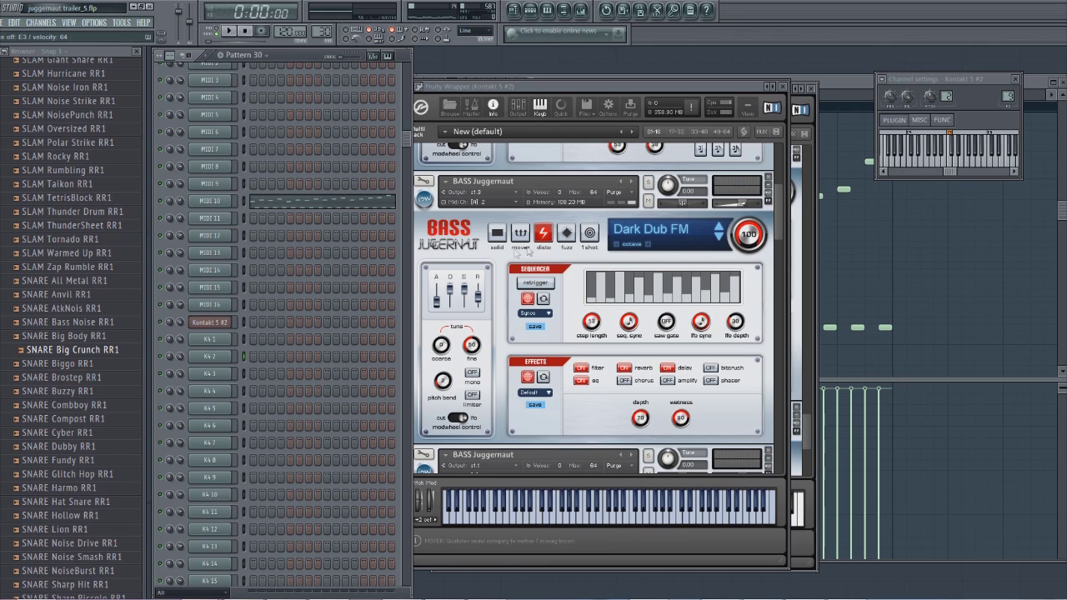
{"action": "left_click", "coordinate": [566, 233]}
{"action": "left_click", "coordinate": [717, 238]}
{"action": "left_click", "coordinate": [717, 237]}
{"action": "left_click", "coordinate": [718, 237]}
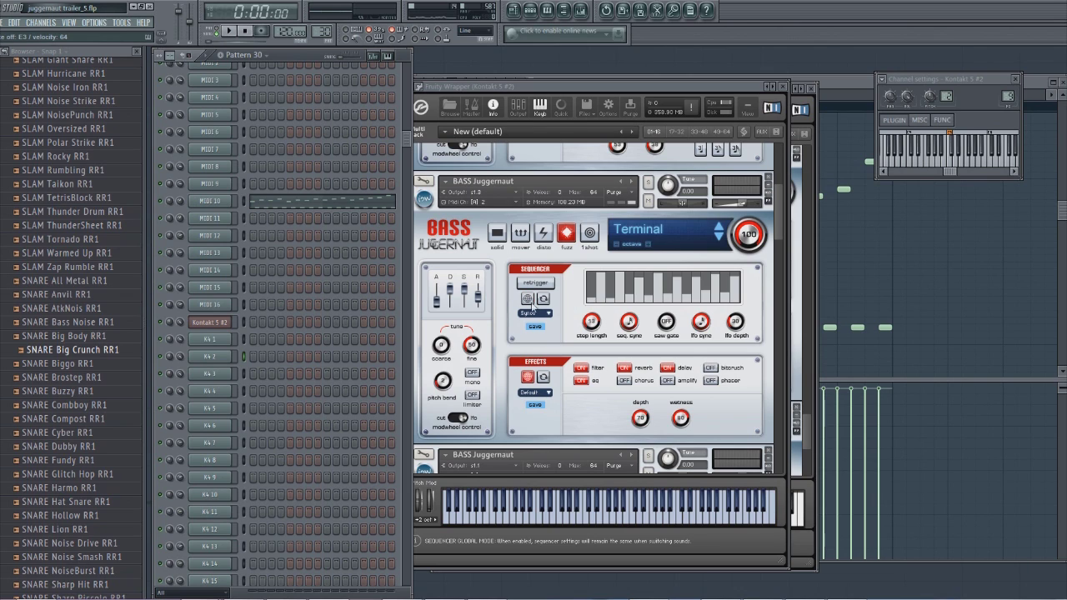
Step: Reset both the sequencer and the effects to their default settings on the Terminal patch
{"action": "left_click", "coordinate": [542, 300]}
{"action": "left_click", "coordinate": [543, 378]}
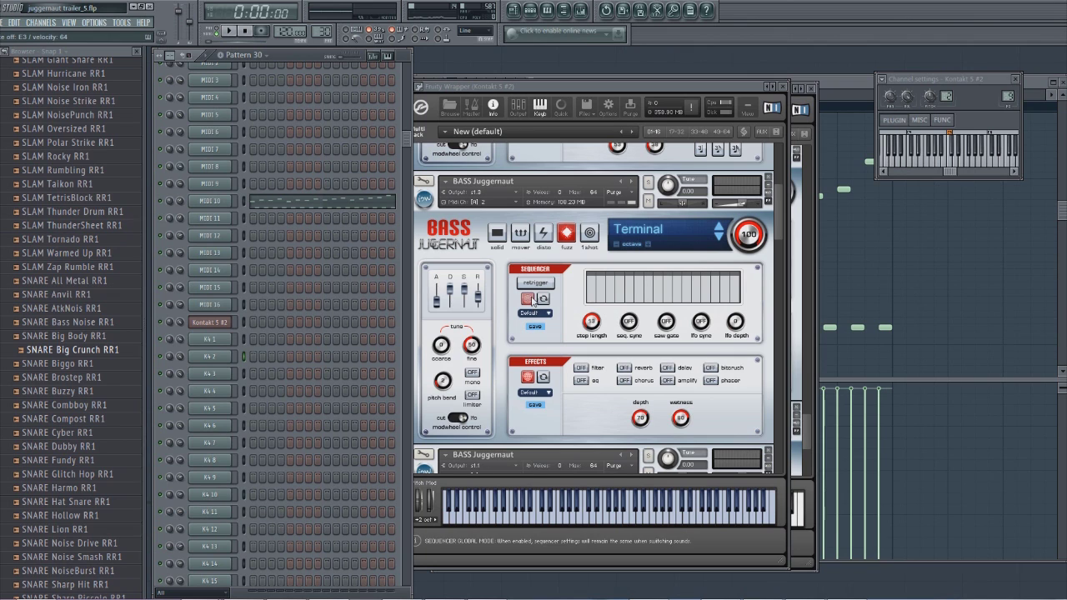
Step: Switch the BASS Juggernaut patch to the 1shot category and step through to Sub Heavy, then return to the solid category
{"action": "left_click_drag", "start_coordinate": [578, 88], "coordinate": [597, 79]}
{"action": "left_click", "coordinate": [608, 224]}
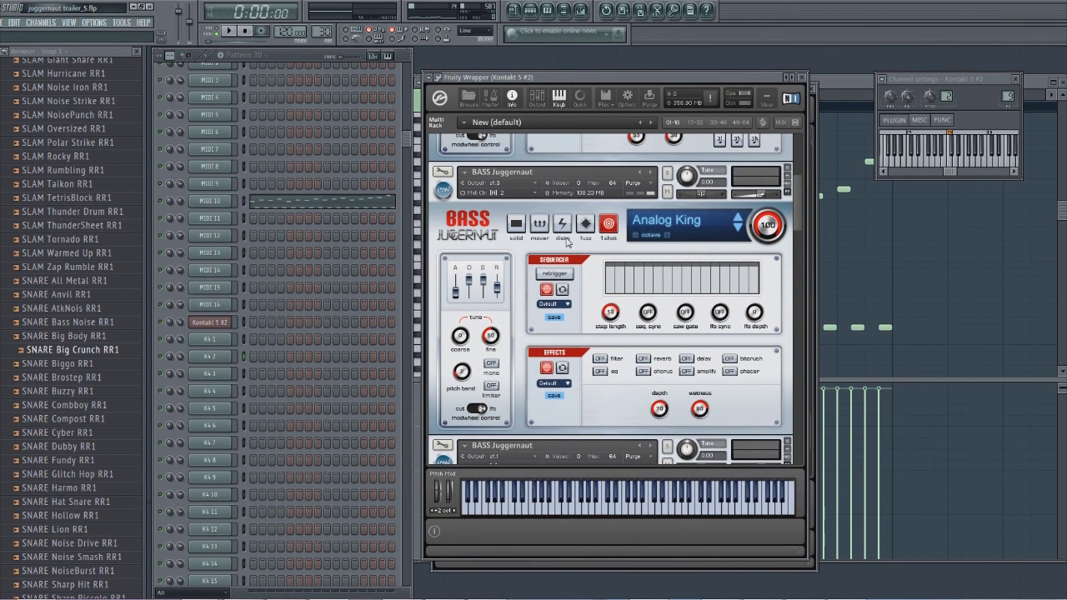
{"action": "left_click", "coordinate": [738, 227]}
{"action": "left_click", "coordinate": [738, 231]}
{"action": "left_click", "coordinate": [738, 231]}
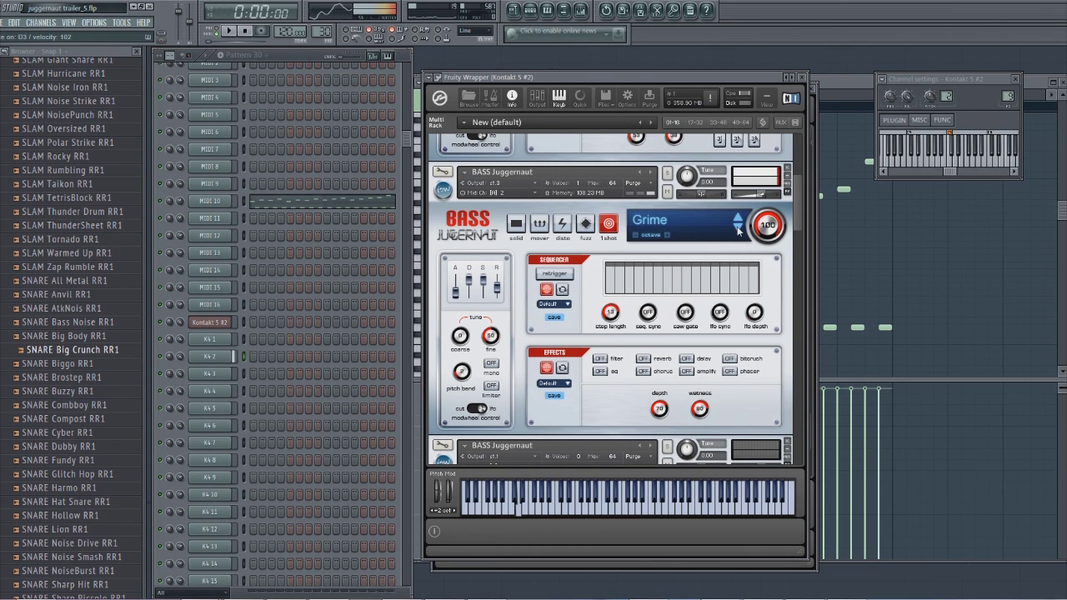
{"action": "left_click", "coordinate": [738, 231]}
{"action": "left_click", "coordinate": [737, 231]}
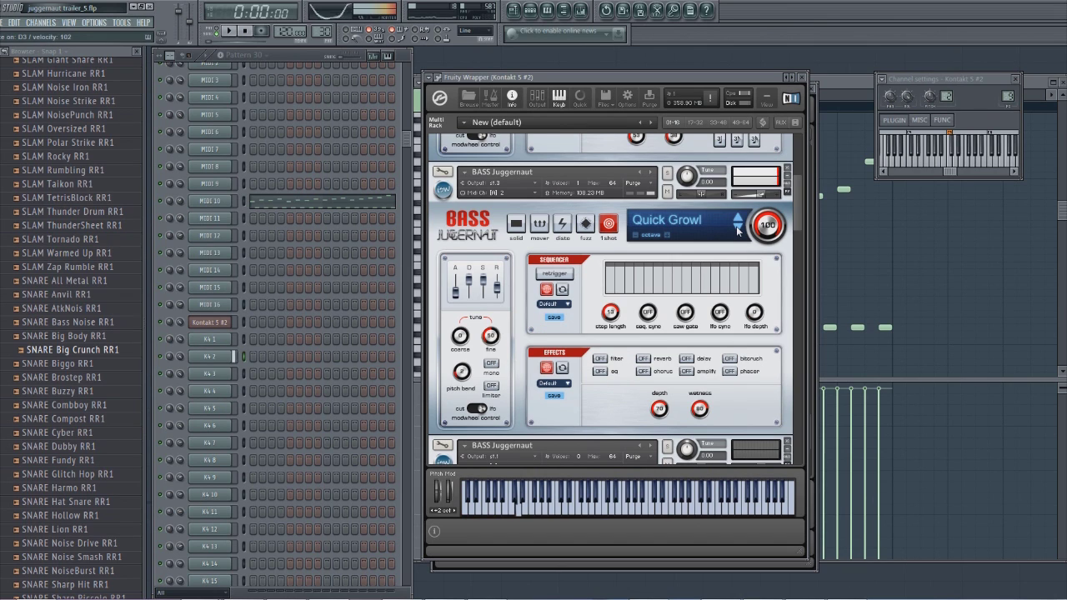
{"action": "left_click", "coordinate": [737, 230]}
{"action": "left_click", "coordinate": [738, 231]}
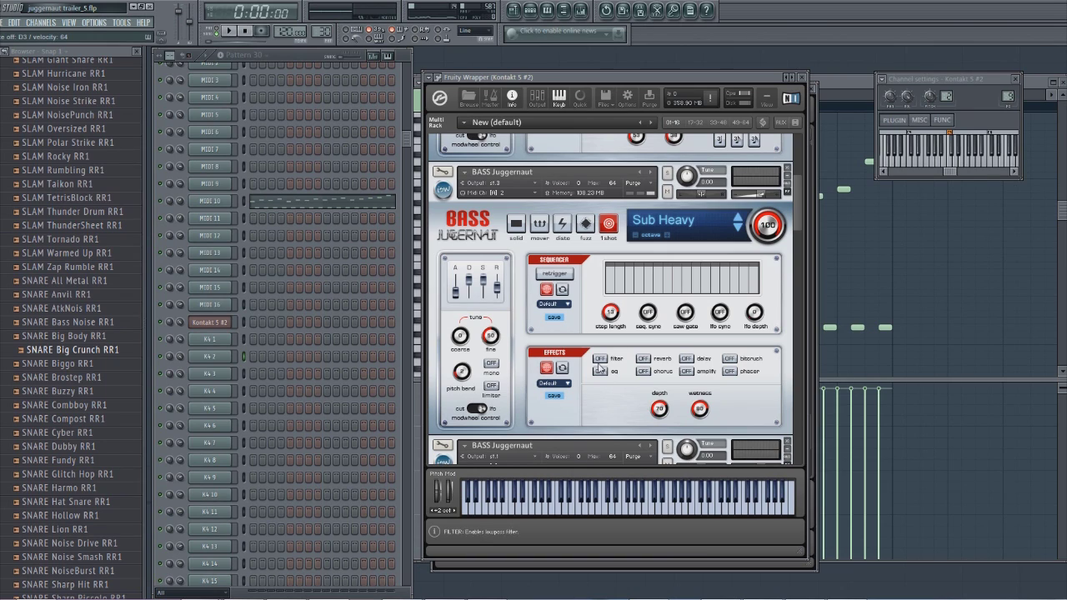
{"action": "left_click", "coordinate": [514, 228]}
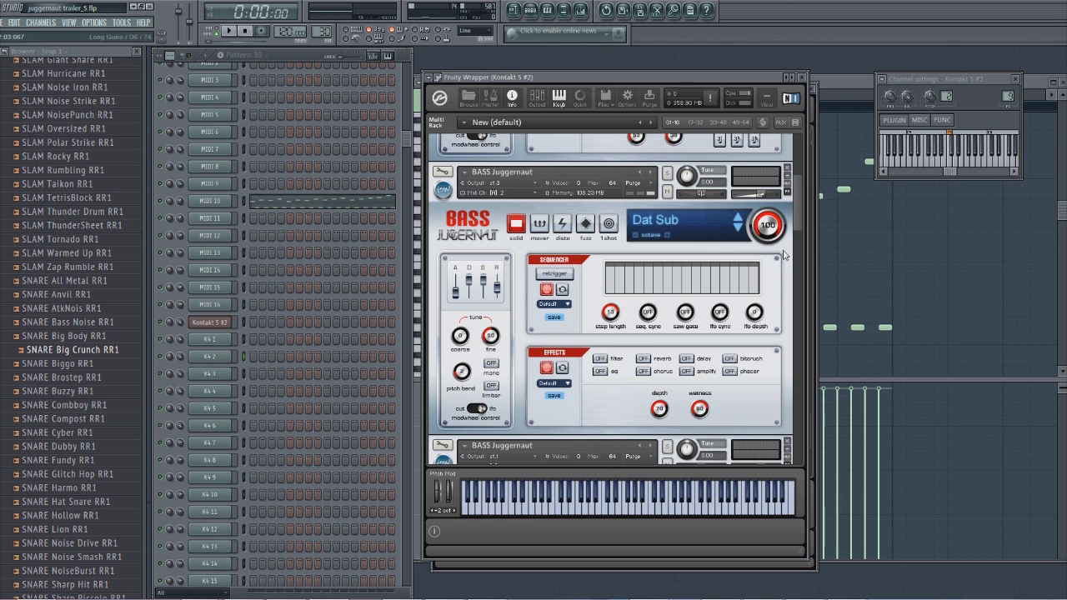
Step: Open the first Kontakt 5 channel and bring up its DRUMS & FX Juggernaut instrument holding the Crunch Kit
{"action": "scroll", "coordinate": [798, 195], "scroll_direction": "up", "scroll_amount": 3}
{"action": "scroll", "coordinate": [798, 186], "scroll_direction": "up", "scroll_amount": 2}
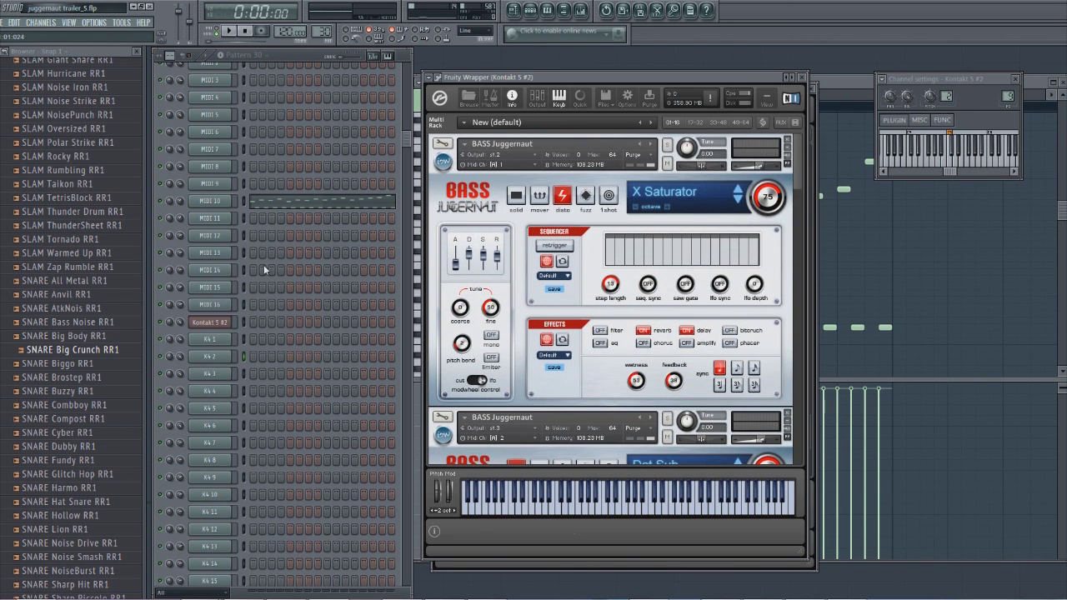
{"action": "scroll", "coordinate": [796, 250], "scroll_direction": "down", "scroll_amount": 1}
{"action": "scroll", "coordinate": [796, 250], "scroll_direction": "up", "scroll_amount": 1}
{"action": "scroll", "coordinate": [279, 159], "scroll_direction": "up", "scroll_amount": 7}
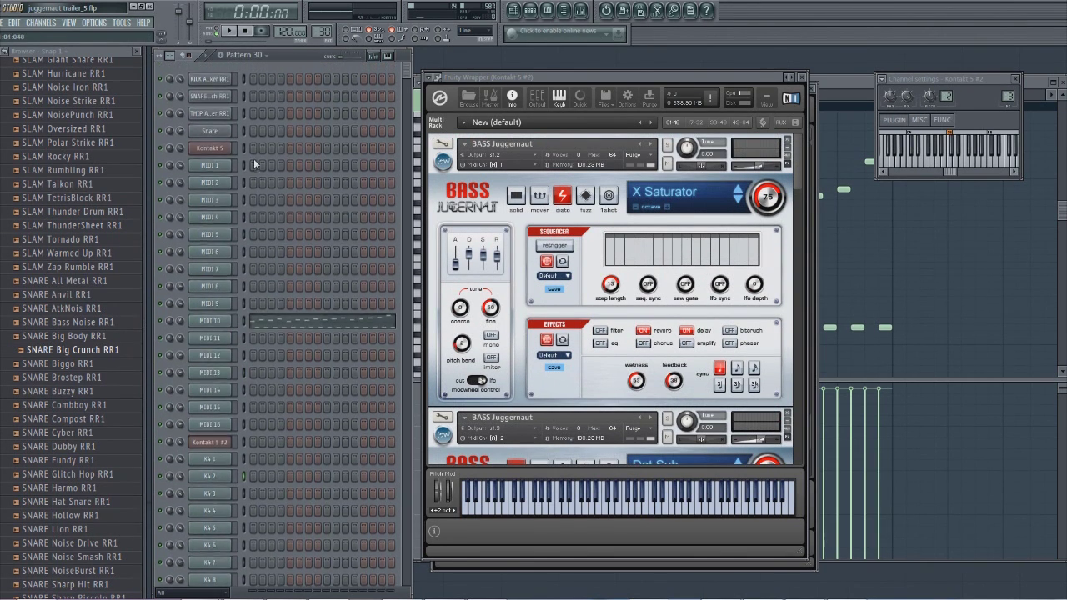
{"action": "left_click", "coordinate": [209, 149]}
{"action": "left_click_drag", "start_coordinate": [806, 435], "coordinate": [808, 138]}
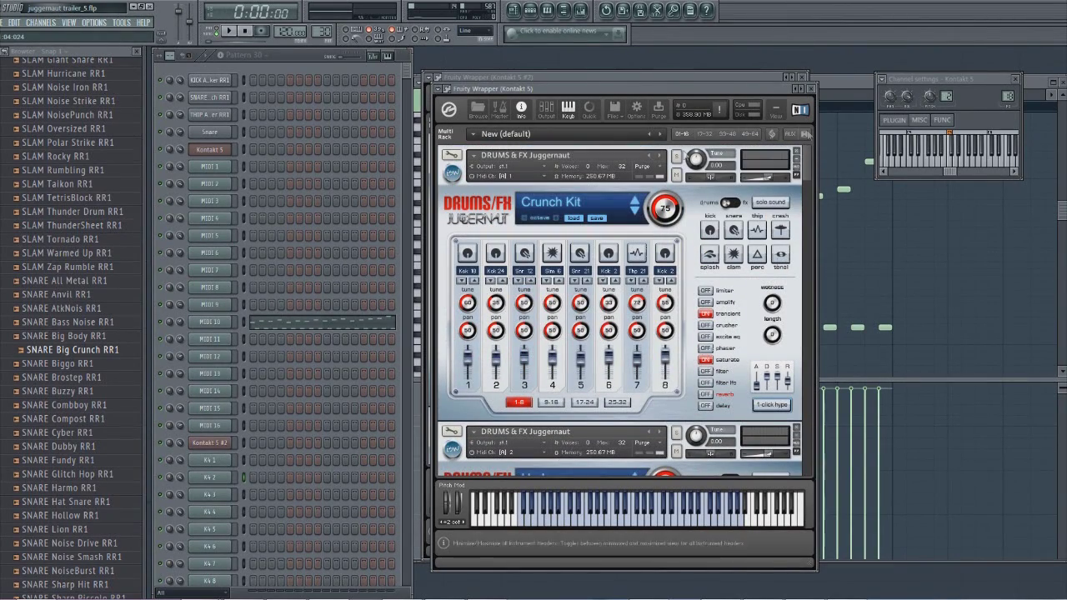
Step: Look over the Crunch Kit's drum channel banks from 9-16 through 25-32, and go back to bank 1-8
{"action": "left_click_drag", "start_coordinate": [467, 363], "coordinate": [497, 363]}
{"action": "left_click", "coordinate": [559, 405]}
{"action": "left_click", "coordinate": [590, 404]}
{"action": "left_click", "coordinate": [613, 405]}
{"action": "left_click", "coordinate": [551, 402]}
{"action": "left_click", "coordinate": [519, 402]}
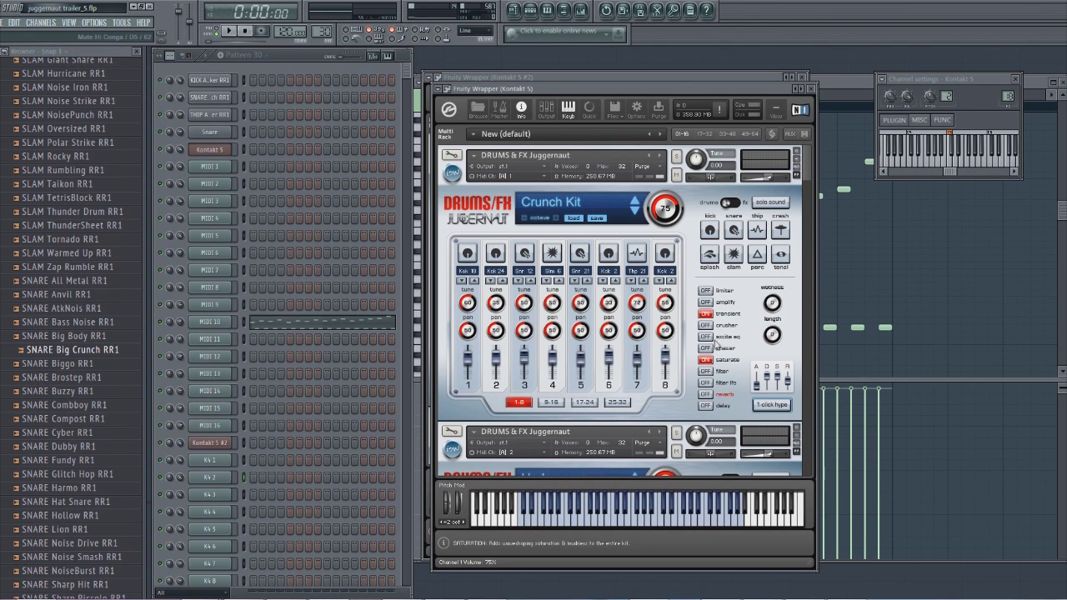
Step: Browse the Dance & Trance and Small & Underscore folders of saved drum kits, and load Initialize.nka from the Data folder
{"action": "left_click", "coordinate": [573, 218]}
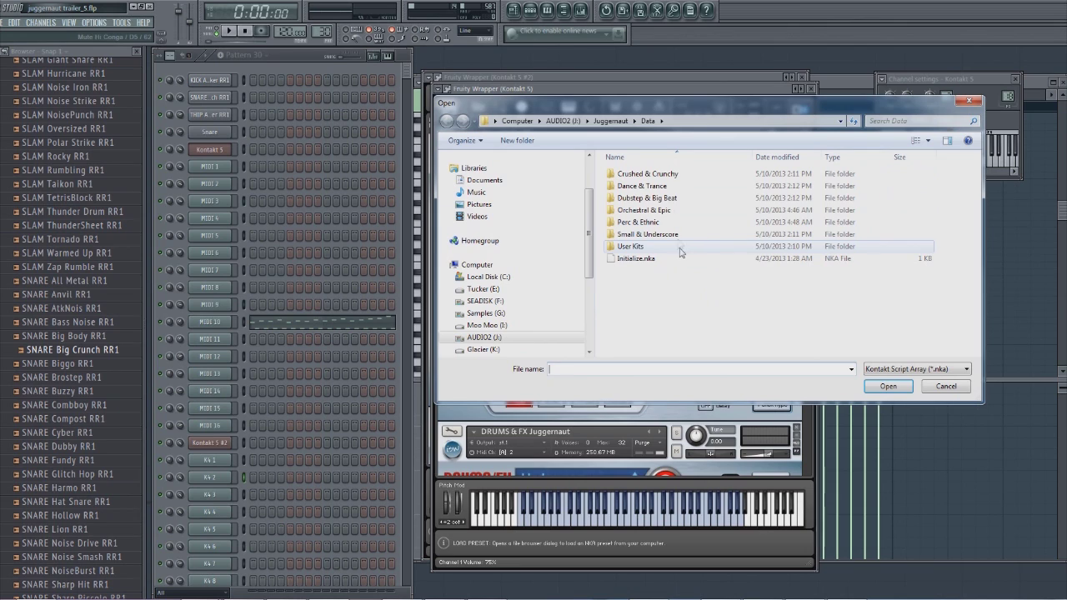
{"action": "double_click", "coordinate": [675, 187]}
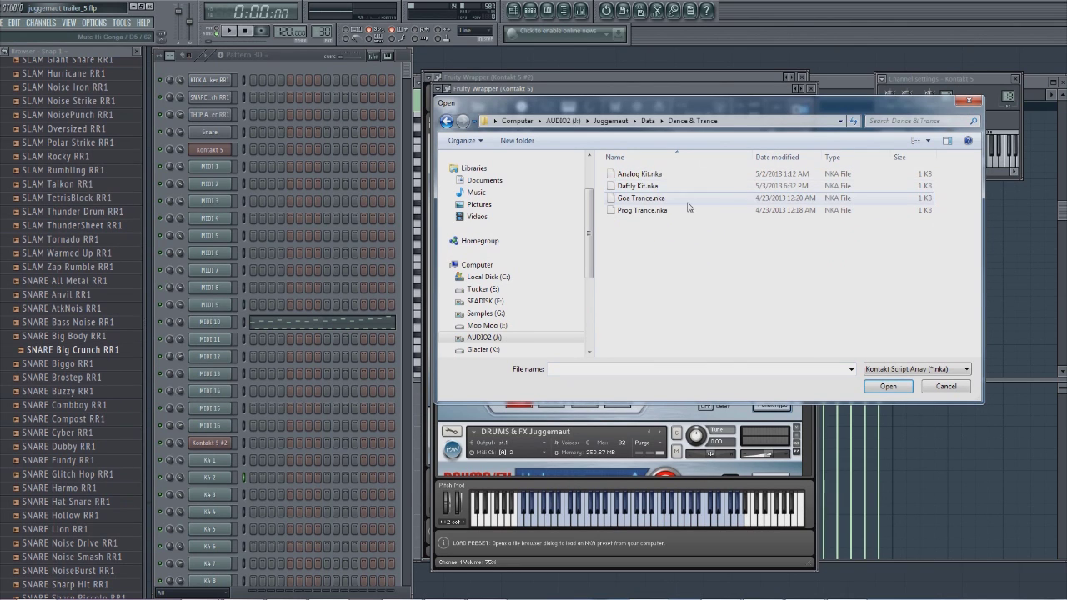
{"action": "key", "text": "BackSpace"}
{"action": "double_click", "coordinate": [688, 205]}
{"action": "key", "text": "BackSpace"}
{"action": "key", "text": "Down"}
{"action": "key", "text": "Down"}
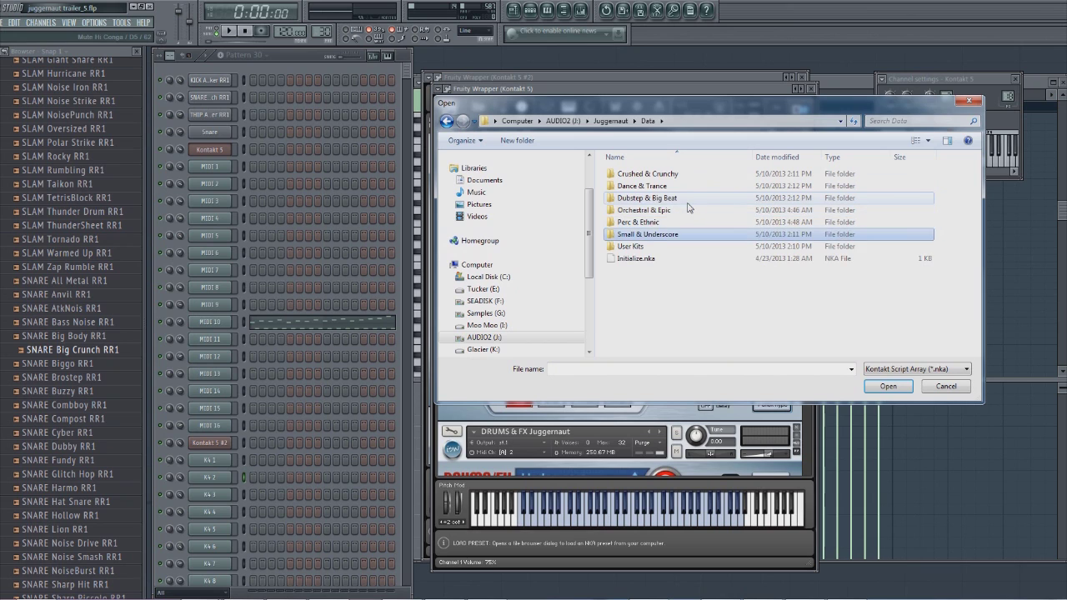
{"action": "key", "text": "Return"}
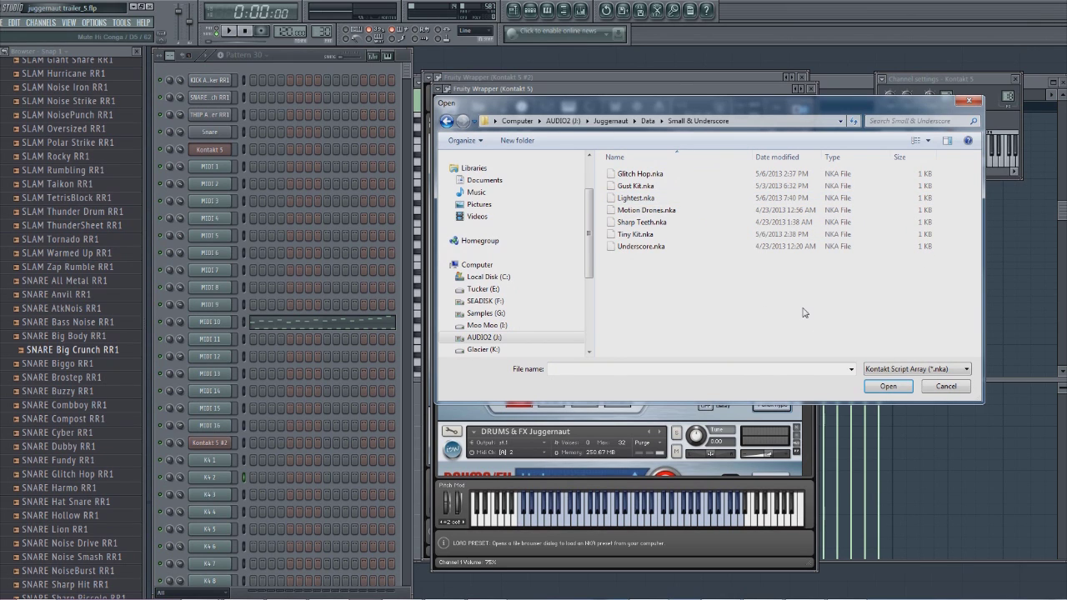
{"action": "key", "text": "BackSpace"}
{"action": "key", "text": "Down"}
{"action": "key", "text": "Down"}
{"action": "key", "text": "Return"}
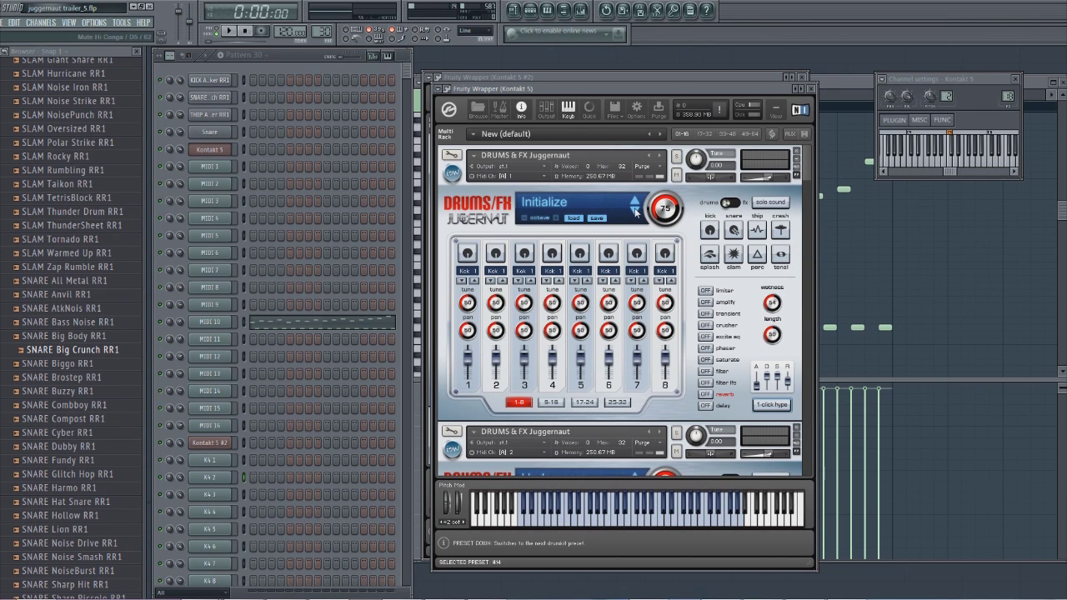
Step: Step forward through the drum kit presets and back up past Big Hits to Initialize
{"action": "left_click", "coordinate": [633, 213]}
{"action": "left_click", "coordinate": [633, 213]}
{"action": "left_click", "coordinate": [633, 213]}
{"action": "left_click", "coordinate": [633, 212]}
{"action": "left_click", "coordinate": [633, 213]}
{"action": "left_click", "coordinate": [633, 213]}
{"action": "left_click", "coordinate": [634, 212]}
{"action": "left_click", "coordinate": [633, 212]}
{"action": "left_click", "coordinate": [634, 202]}
{"action": "left_click", "coordinate": [633, 202]}
{"action": "left_click", "coordinate": [633, 202]}
{"action": "left_click", "coordinate": [633, 203]}
{"action": "left_click", "coordinate": [633, 203]}
{"action": "left_click", "coordinate": [634, 203]}
{"action": "left_click", "coordinate": [633, 202]}
{"action": "left_click", "coordinate": [634, 203]}
{"action": "left_click", "coordinate": [634, 203]}
{"action": "left_click", "coordinate": [633, 202]}
{"action": "left_click", "coordinate": [634, 203]}
{"action": "left_click", "coordinate": [634, 203]}
{"action": "left_click", "coordinate": [634, 203]}
{"action": "left_click", "coordinate": [633, 202]}
{"action": "left_click", "coordinate": [633, 203]}
{"action": "left_click", "coordinate": [633, 203]}
{"action": "left_click", "coordinate": [634, 202]}
{"action": "left_click", "coordinate": [634, 203]}
{"action": "left_click", "coordinate": [633, 203]}
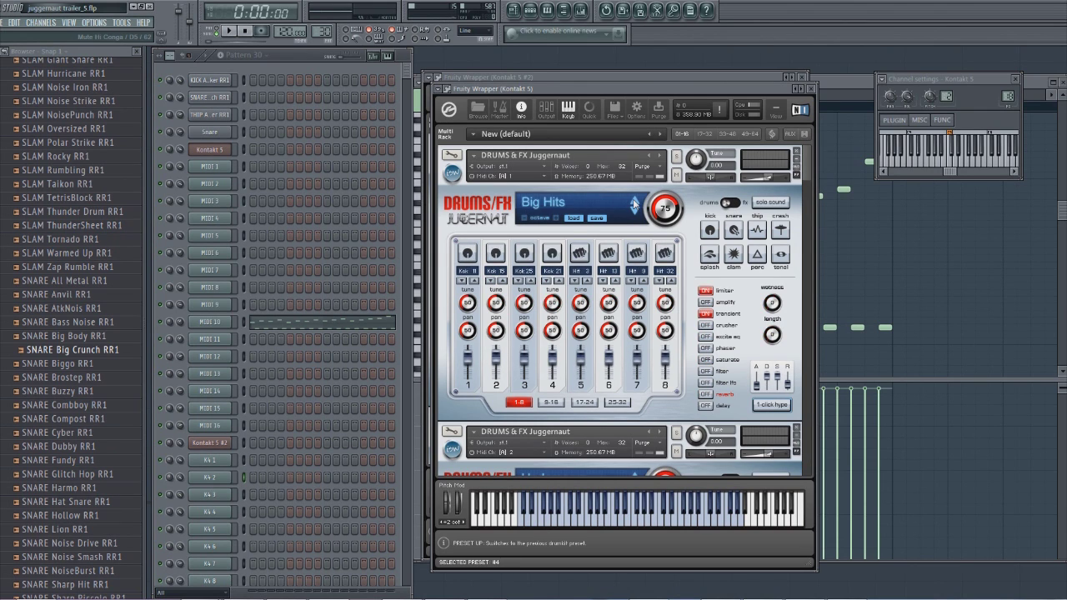
{"action": "left_click", "coordinate": [633, 202]}
{"action": "left_click", "coordinate": [634, 202]}
{"action": "left_click", "coordinate": [634, 202]}
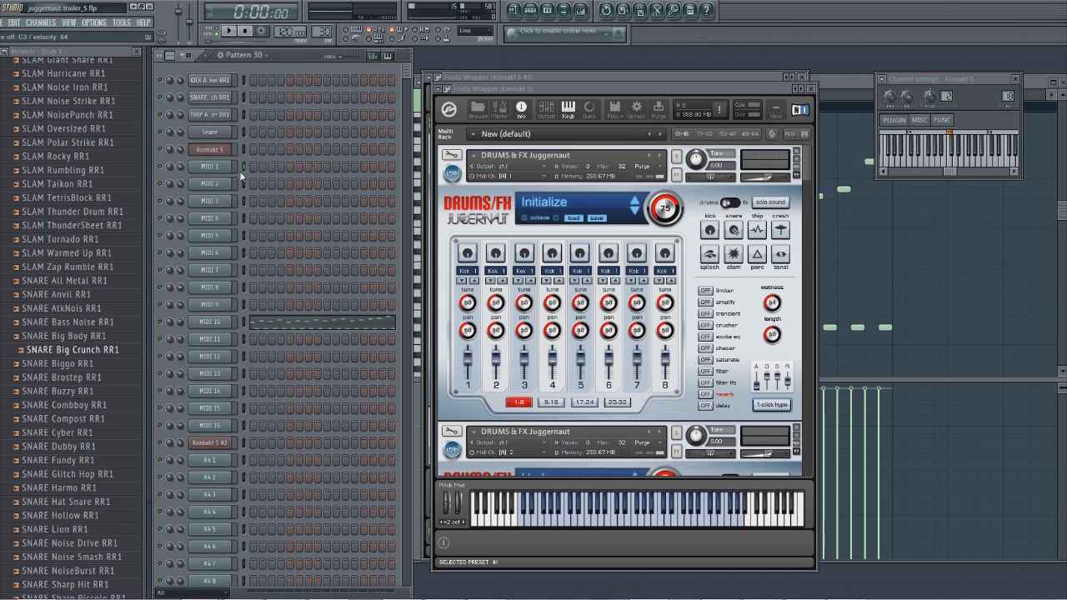
Step: Assign the slam sound type to drum channel 1 and show the kick category for auditioning its sounds
{"action": "left_click", "coordinate": [472, 257]}
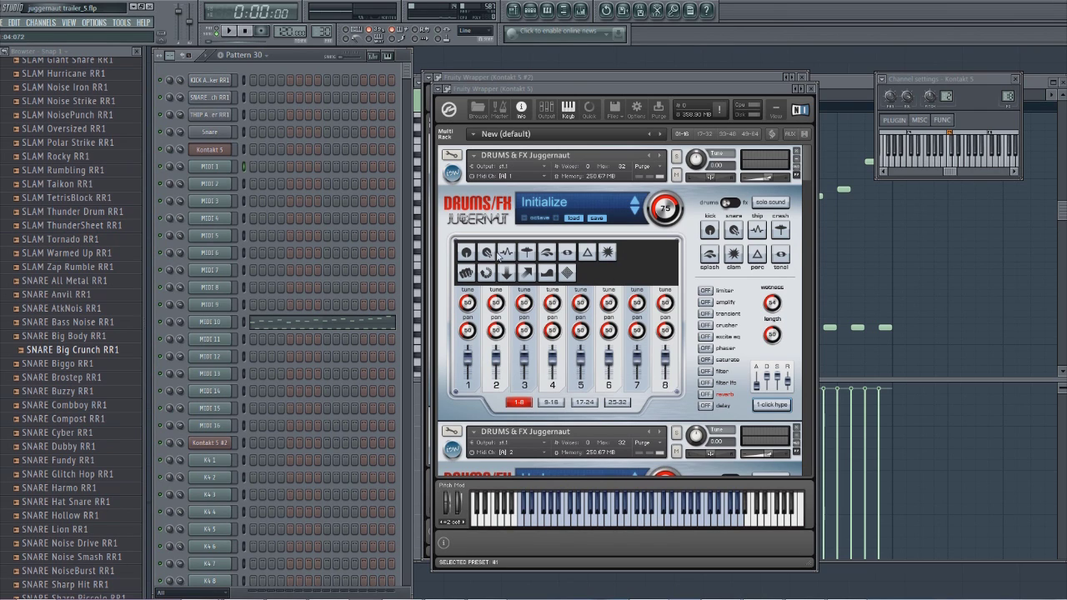
{"action": "left_click", "coordinate": [607, 254]}
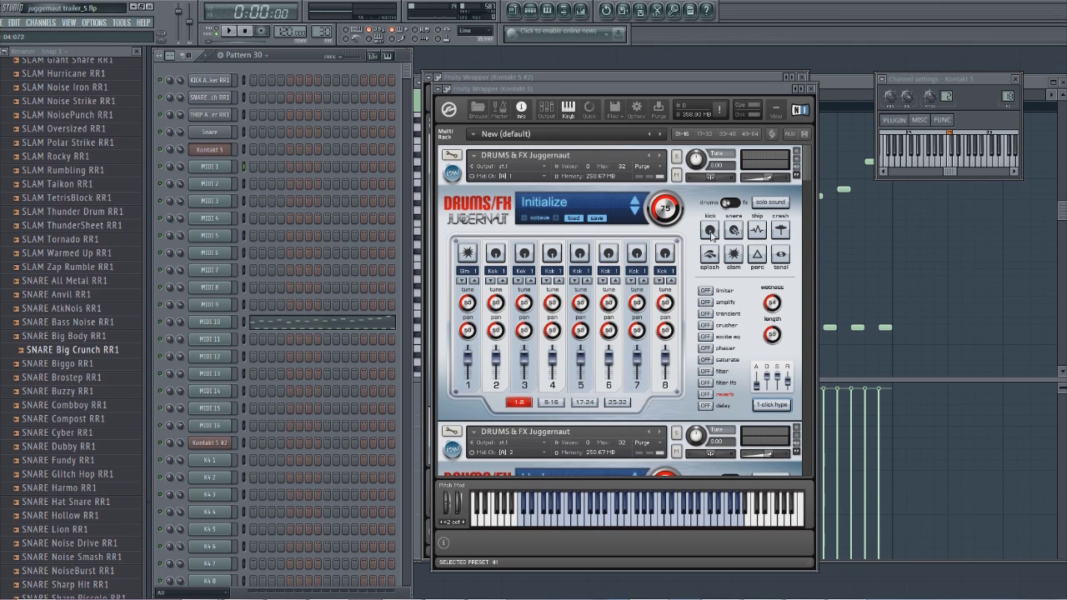
{"action": "left_click", "coordinate": [716, 231]}
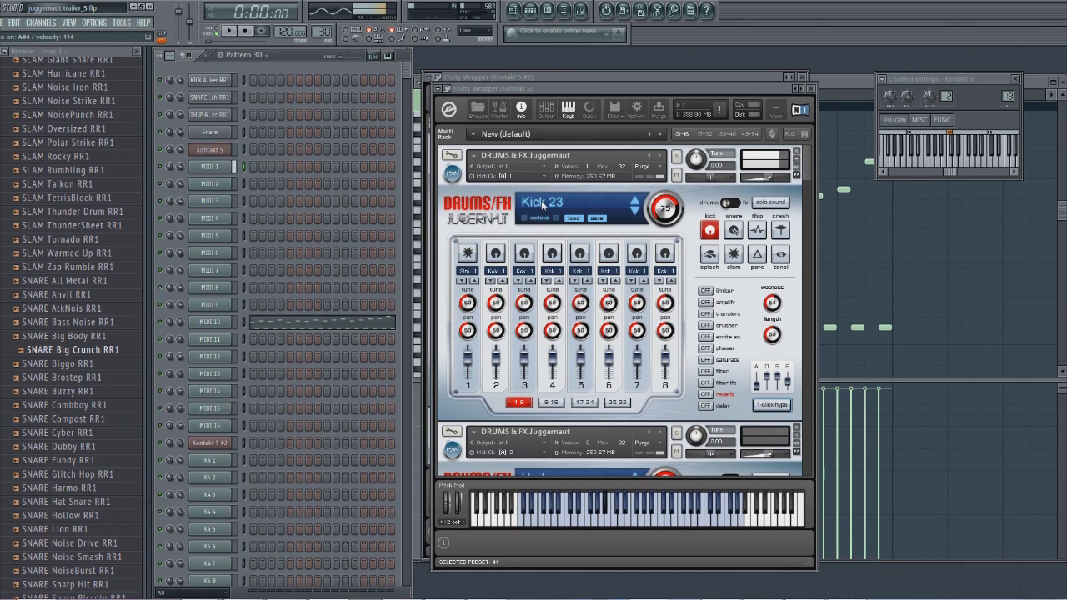
Step: Assign the kick sound type to drum channel 3 and set its sound number to 23
{"action": "left_click", "coordinate": [469, 259]}
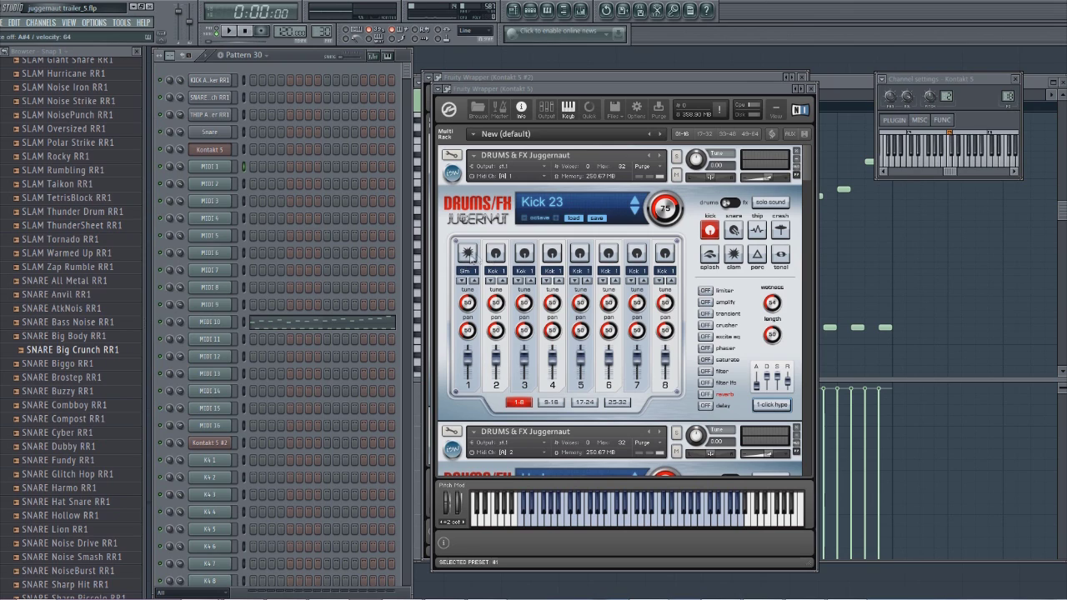
{"action": "left_click", "coordinate": [528, 257]}
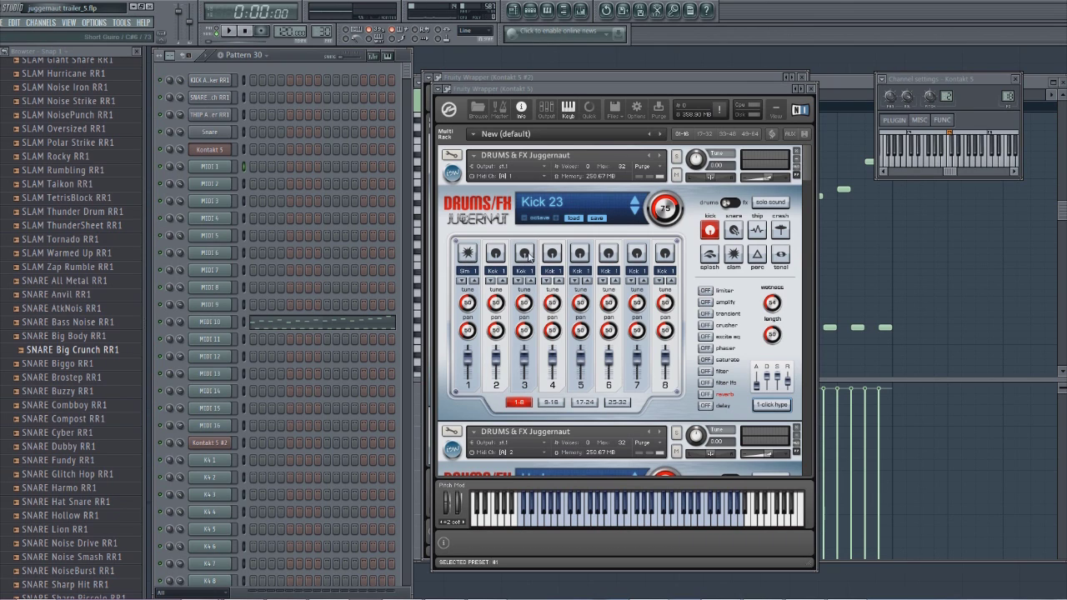
{"action": "right_click", "coordinate": [528, 257]}
{"action": "left_click", "coordinate": [466, 253]}
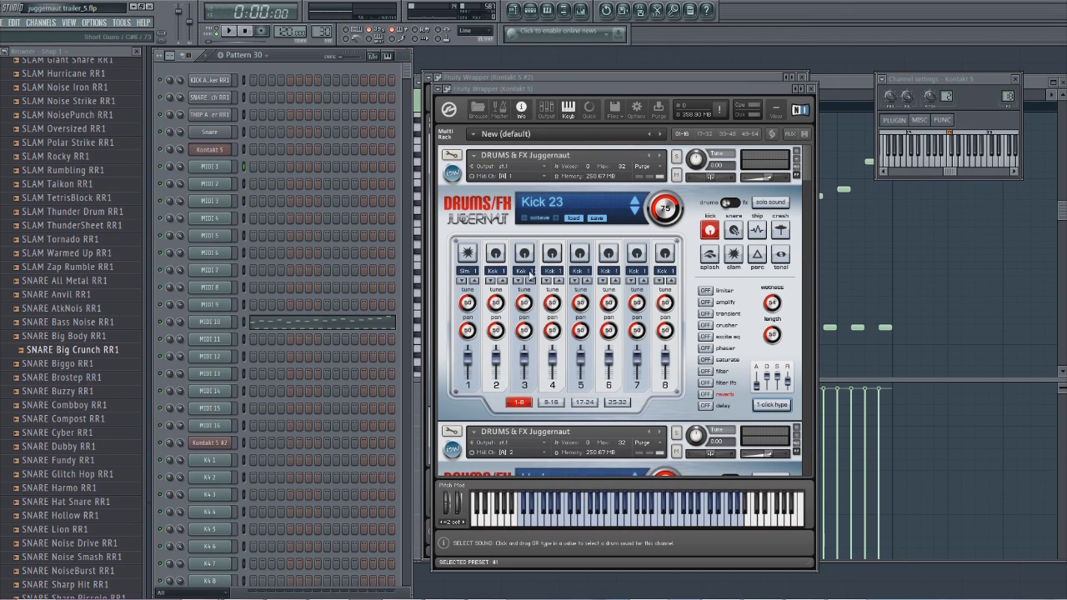
{"action": "left_click", "coordinate": [525, 272]}
{"action": "type", "text": "23"}
{"action": "key", "text": "Return"}
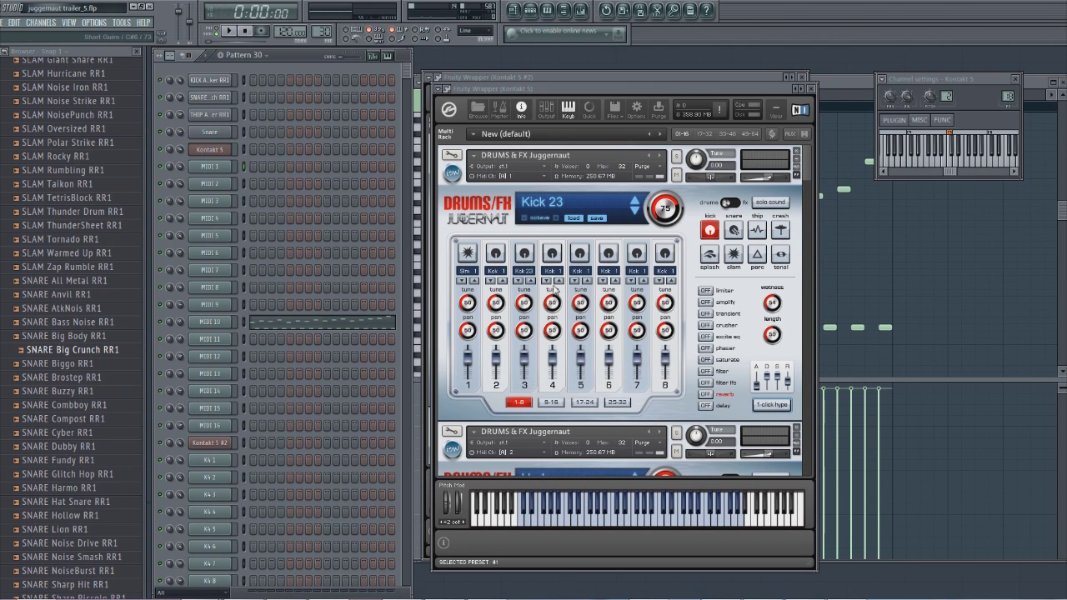
Step: Try other kick numbers on drum channel 3, return it to kick 23, and try the octave controls
{"action": "mouse_move", "coordinate": [530, 275]}
{"action": "left_mouse_down"}
{"action": "mouse_move", "coordinate": [532, 292]}
{"action": "mouse_move", "coordinate": [540, 267]}
{"action": "mouse_move", "coordinate": [538, 290]}
{"action": "left_mouse_up"}
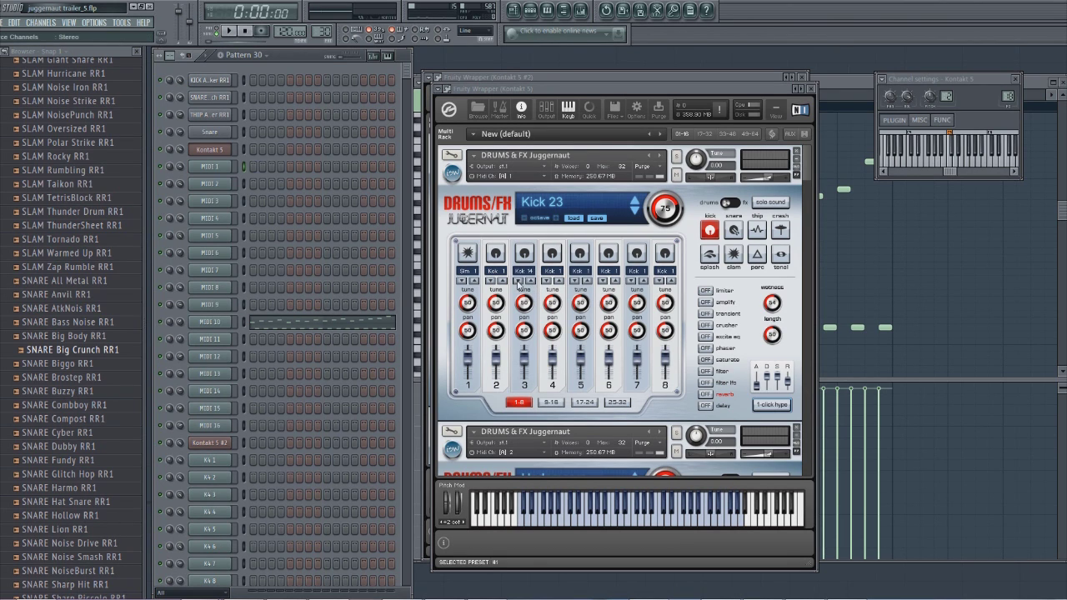
{"action": "left_click", "coordinate": [530, 281]}
{"action": "left_click", "coordinate": [530, 283]}
{"action": "left_click", "coordinate": [529, 283]}
{"action": "left_click", "coordinate": [556, 218]}
{"action": "left_click", "coordinate": [525, 217]}
{"action": "left_click", "coordinate": [526, 220]}
{"action": "left_click", "coordinate": [526, 221]}
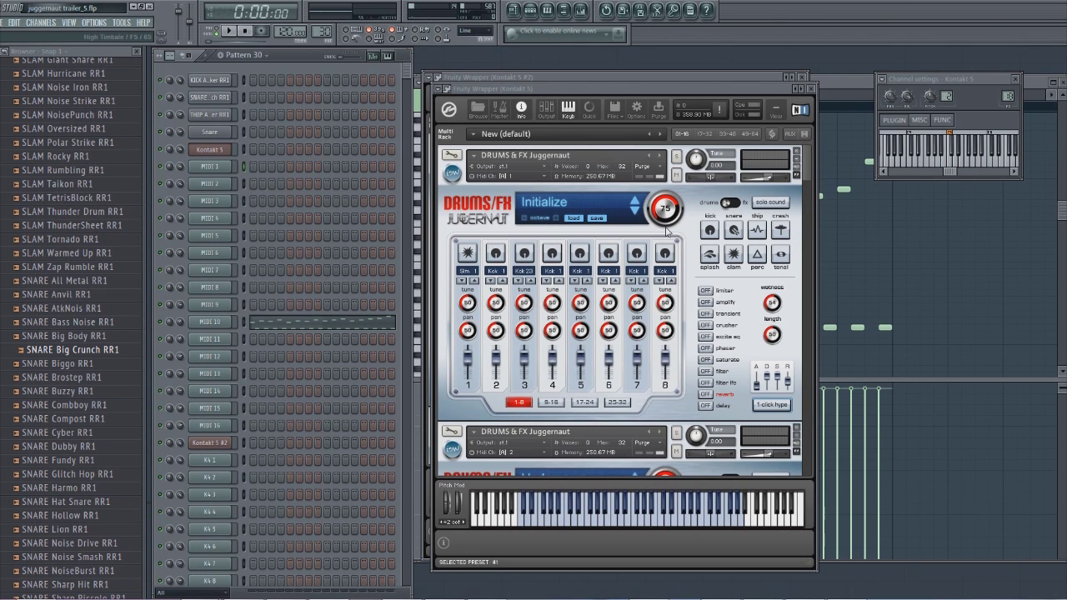
Step: Turn on solo sound for Tonal 10 in the drums tonal category, and for the texture category of the fx sounds
{"action": "left_click", "coordinate": [780, 254]}
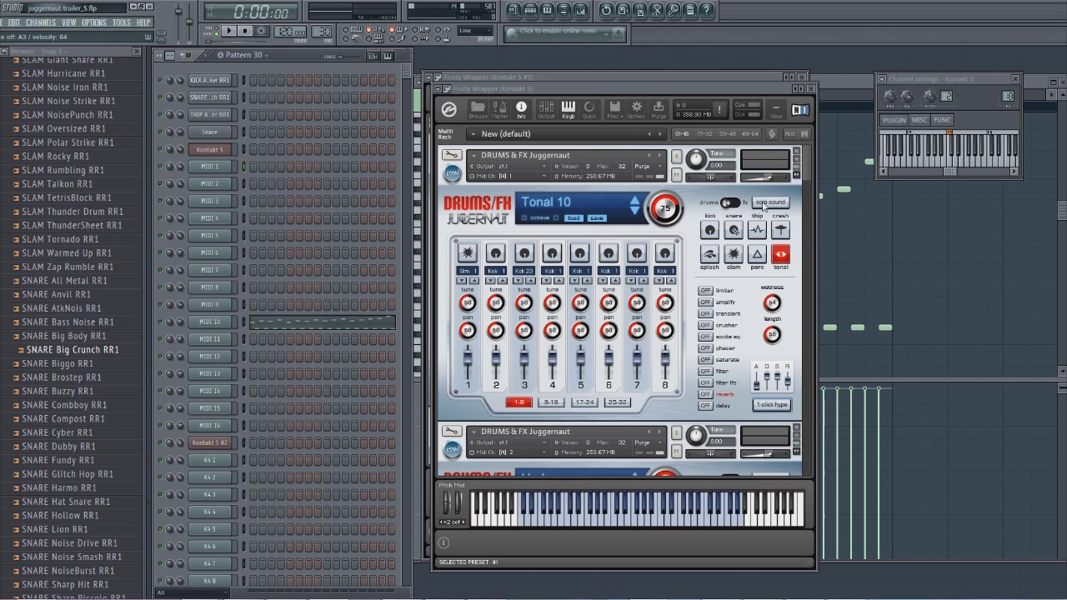
{"action": "left_click", "coordinate": [763, 205]}
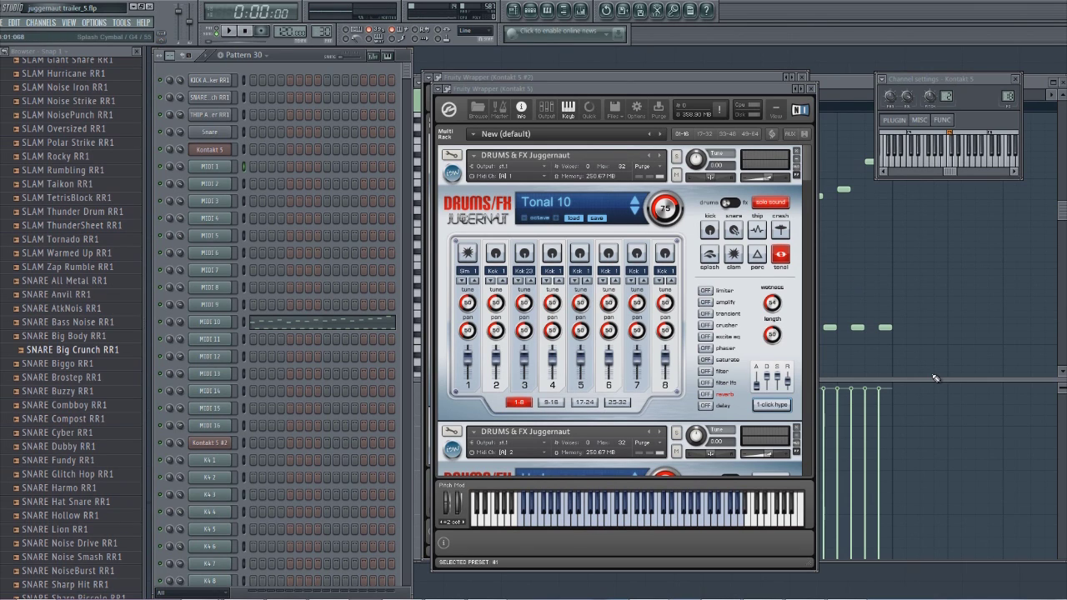
{"action": "left_click", "coordinate": [730, 202]}
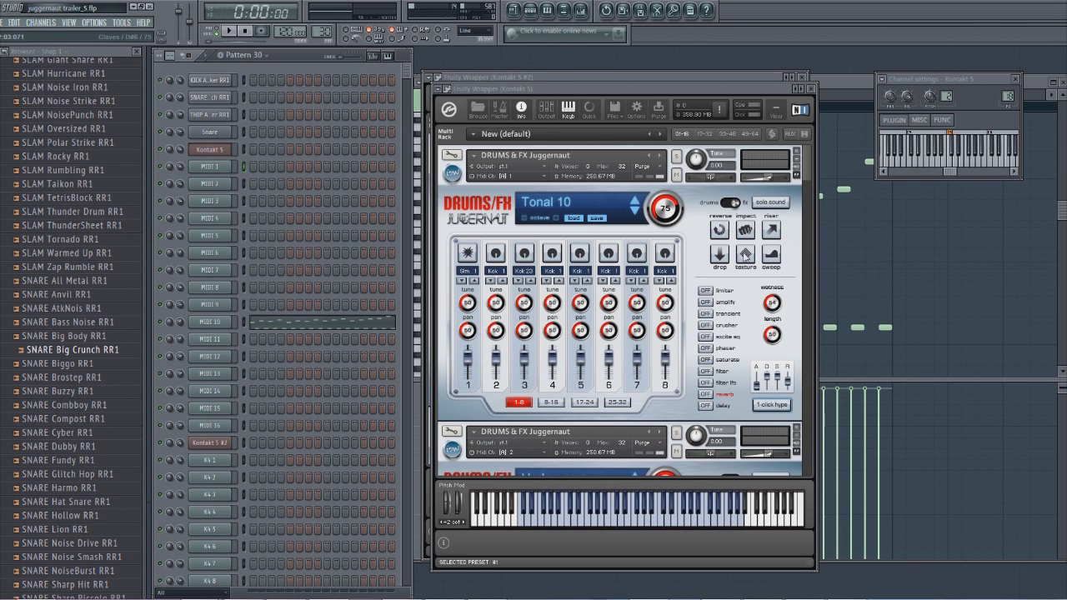
{"action": "left_click", "coordinate": [747, 256]}
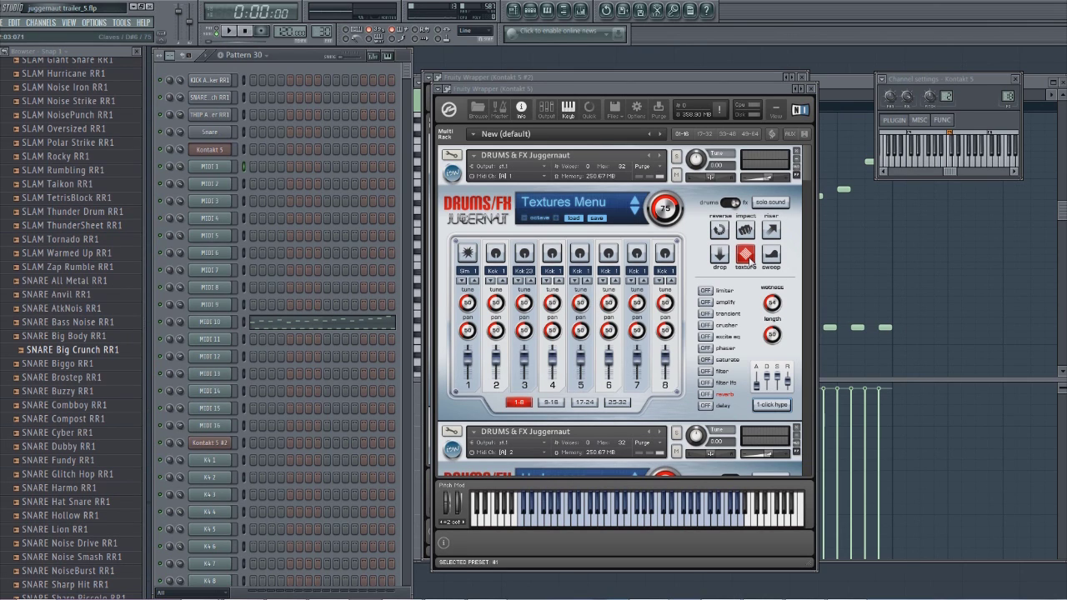
{"action": "left_click", "coordinate": [768, 204]}
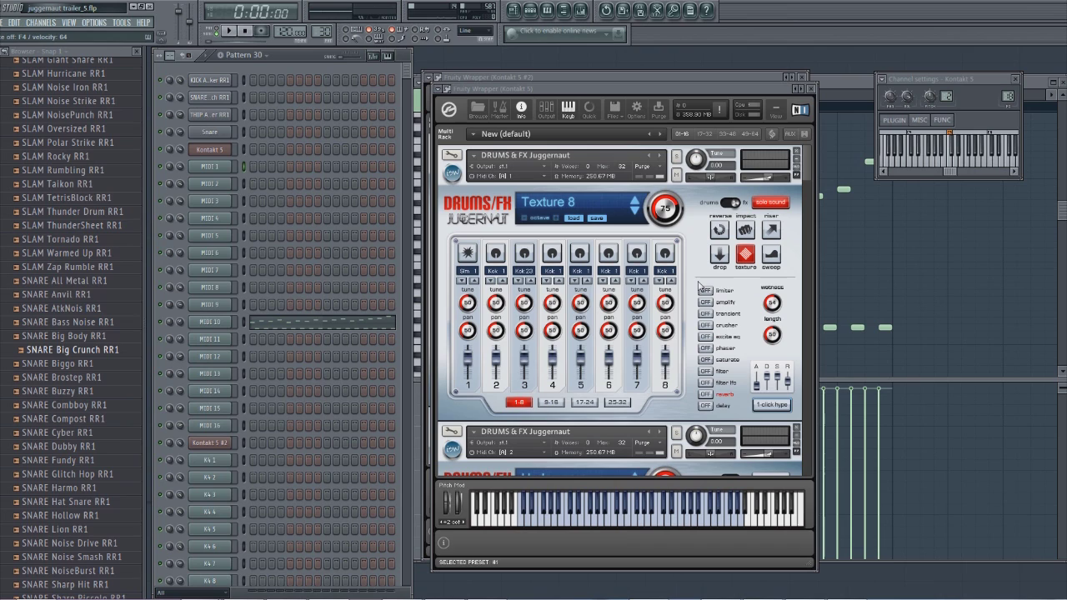
Step: Return the sound categories to drums, and turn the transient effect on and off again
{"action": "left_click", "coordinate": [730, 203]}
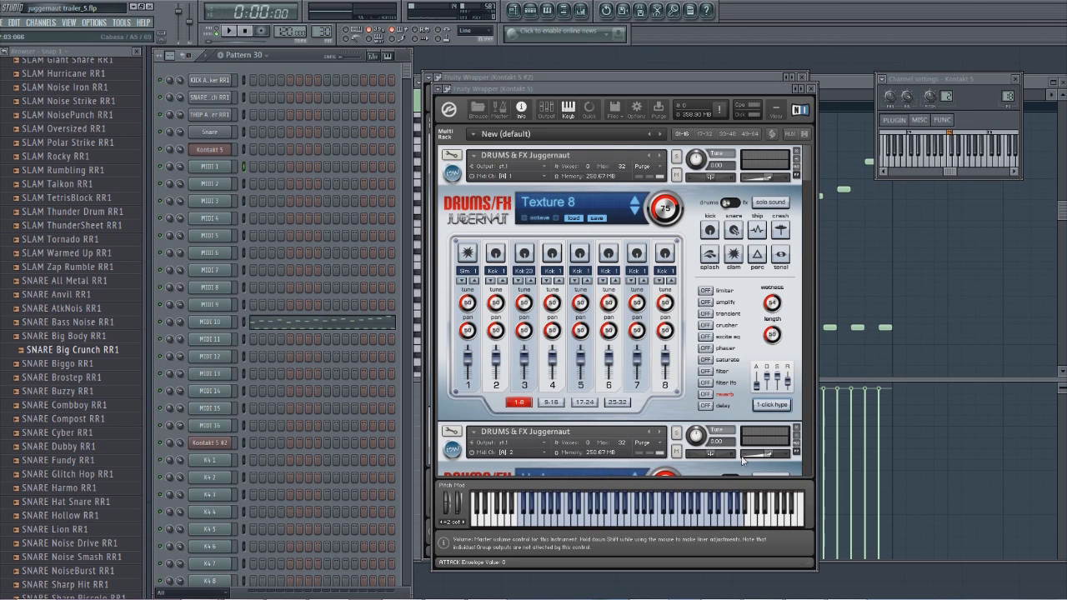
{"action": "left_click", "coordinate": [705, 314]}
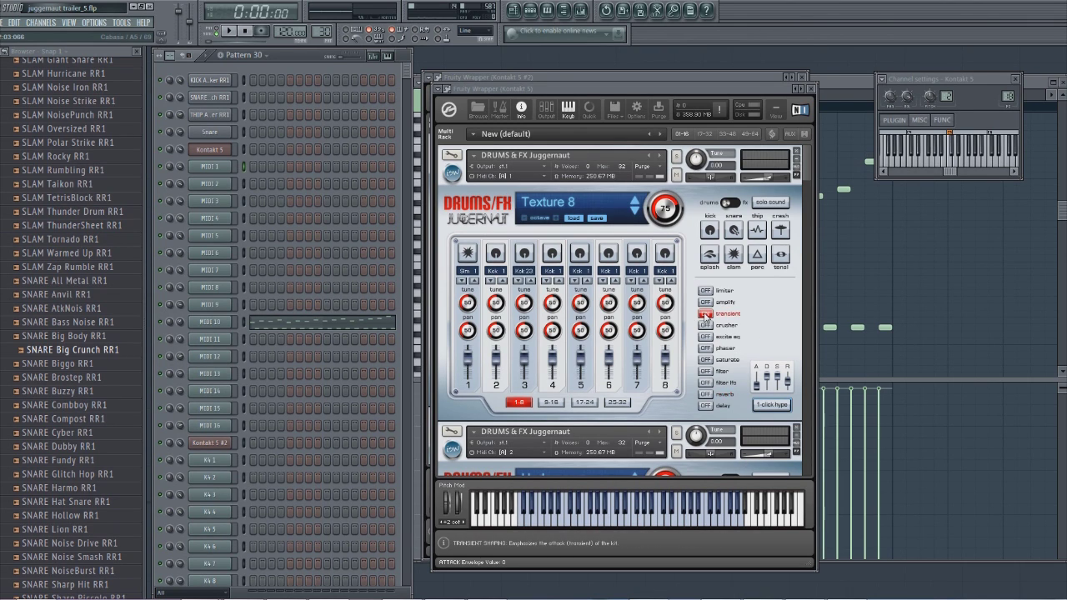
{"action": "left_click", "coordinate": [705, 315]}
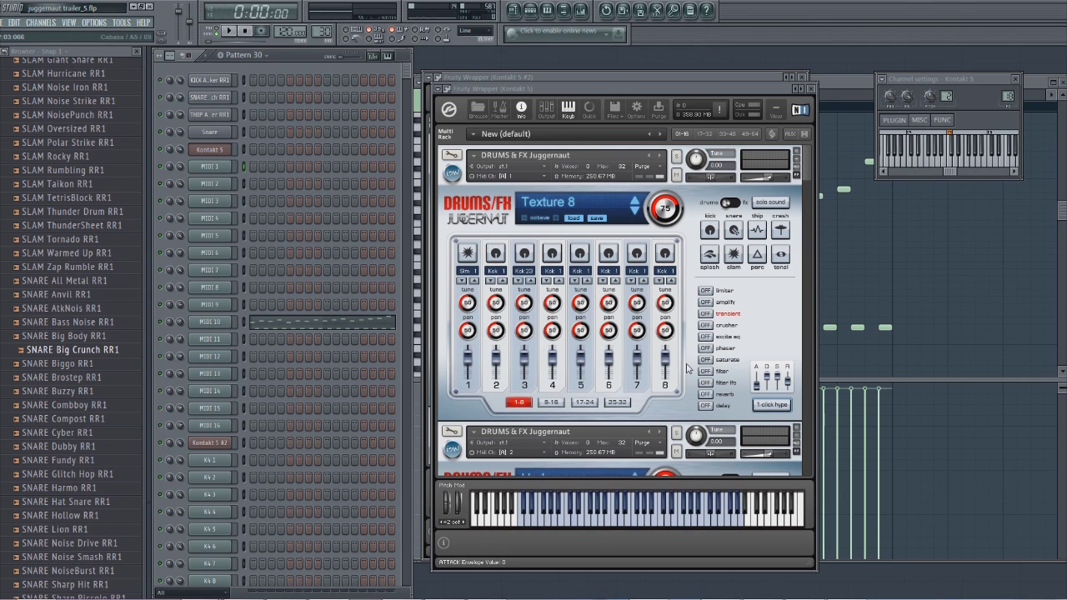
Step: Step through the kit presets to reload Initialize, resetting all drum channels
{"action": "left_click", "coordinate": [635, 206]}
{"action": "left_click", "coordinate": [637, 213]}
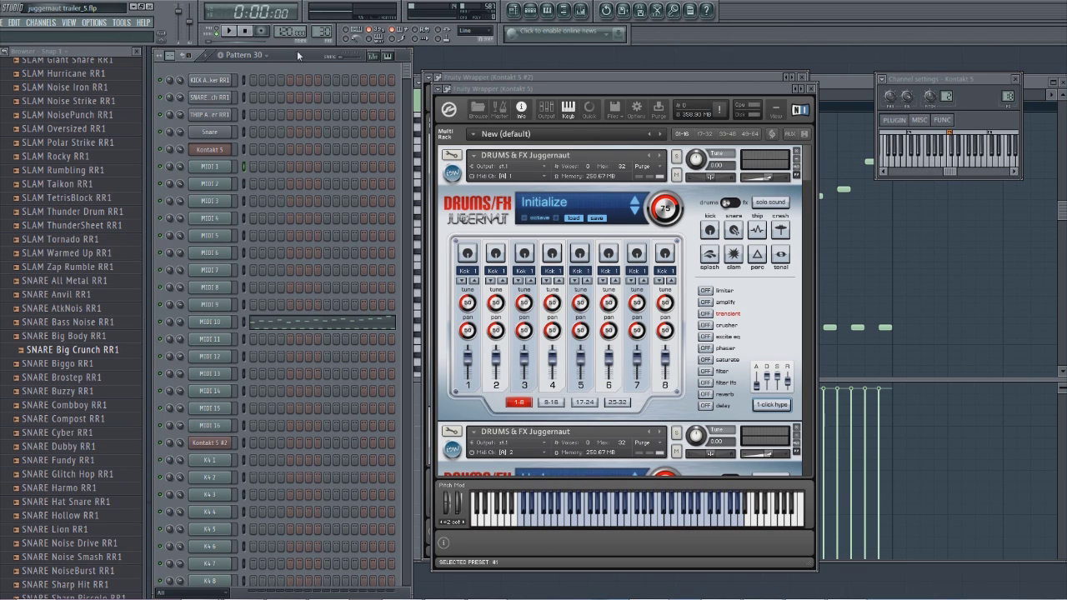
{"action": "scroll", "coordinate": [341, 164], "scroll_direction": "down", "scroll_amount": 2}
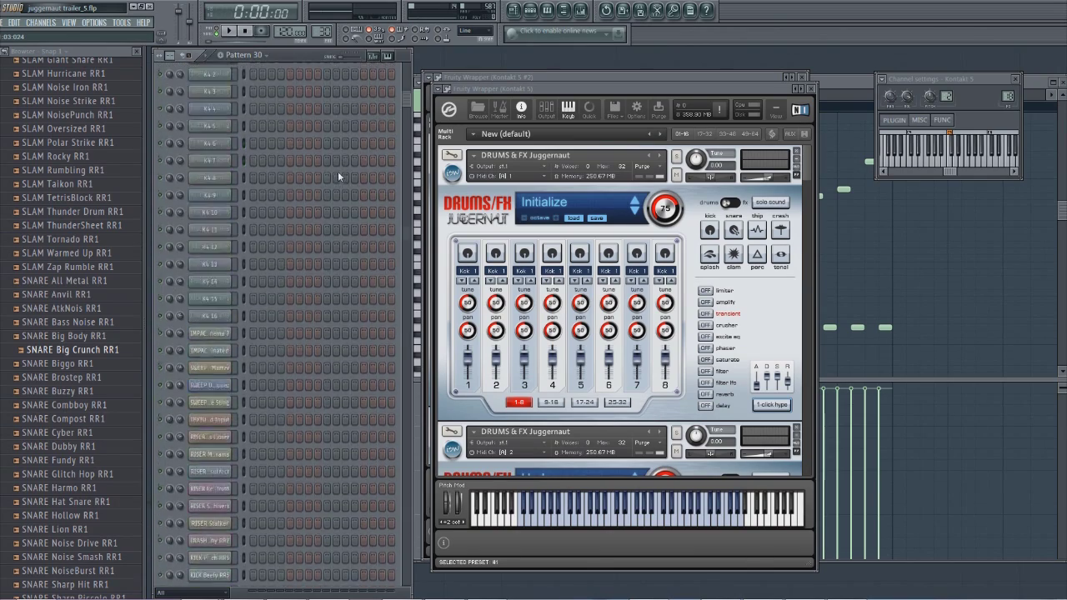
Step: Look over the DRUMS & FX Juggernaut rack, and open the Kontakt 5 #2 channel with the BASS Juggernaut patches
{"action": "scroll", "coordinate": [338, 171], "scroll_direction": "up", "scroll_amount": 2}
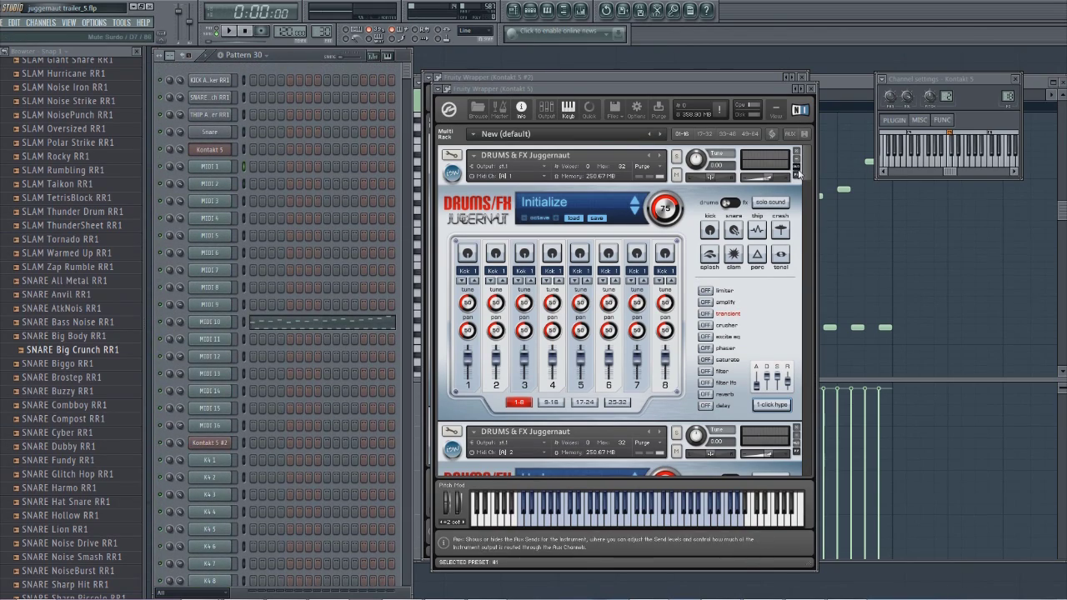
{"action": "left_click_drag", "start_coordinate": [804, 170], "coordinate": [802, 300]}
{"action": "left_click", "coordinate": [209, 442]}
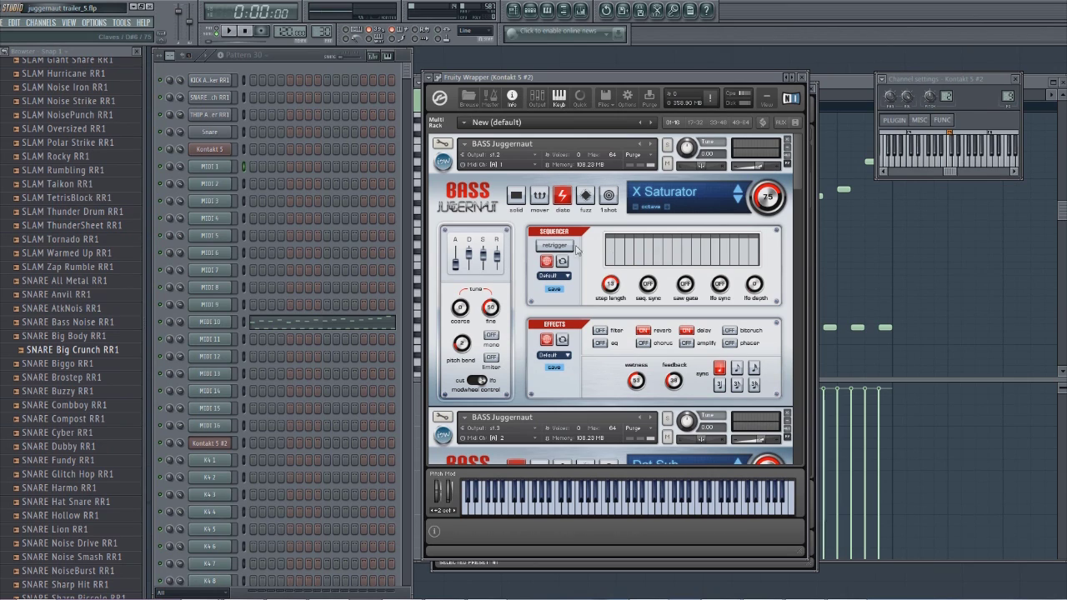
Step: Try the Pulser and Heartbeat sequencer presets on the X Saturator bass, and draw across the sequencer's step levels
{"action": "left_click", "coordinate": [567, 278]}
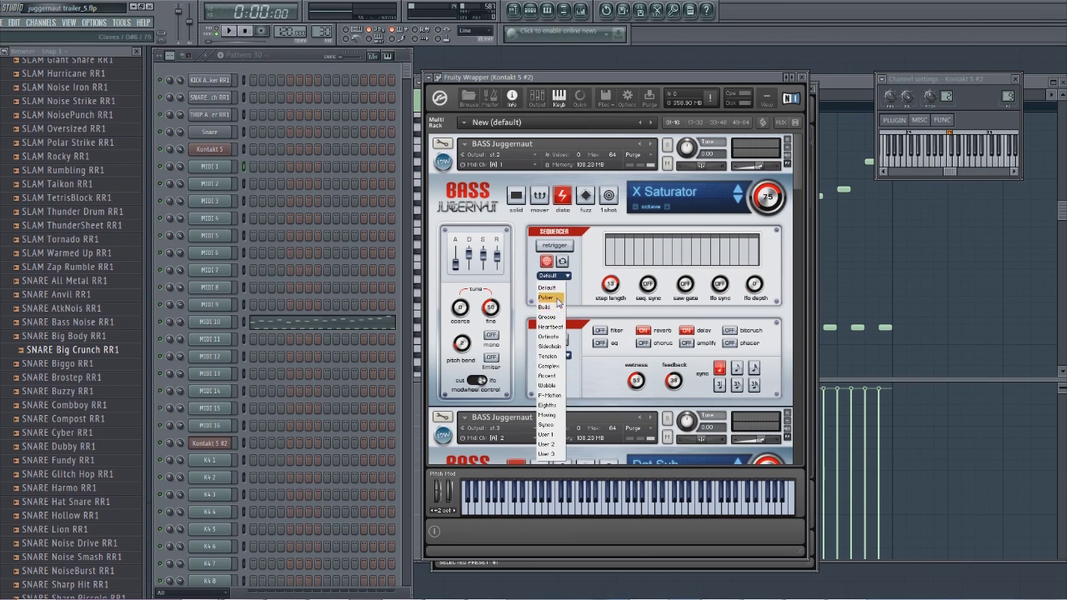
{"action": "left_click", "coordinate": [553, 299]}
{"action": "left_click", "coordinate": [566, 279]}
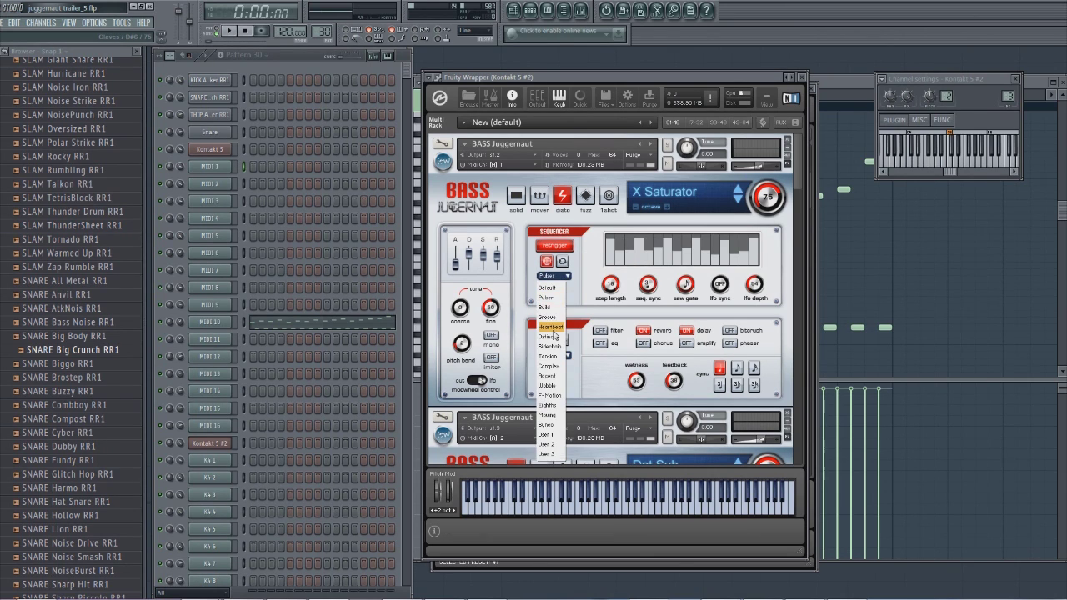
{"action": "left_click", "coordinate": [551, 327]}
{"action": "mouse_move", "coordinate": [620, 267]}
{"action": "left_mouse_down"}
{"action": "mouse_move", "coordinate": [748, 247]}
{"action": "mouse_move", "coordinate": [614, 246]}
{"action": "mouse_move", "coordinate": [757, 258]}
{"action": "left_mouse_up"}
Step: Return the X Saturator bass sequencer to the Default preset
{"action": "left_click", "coordinate": [565, 275]}
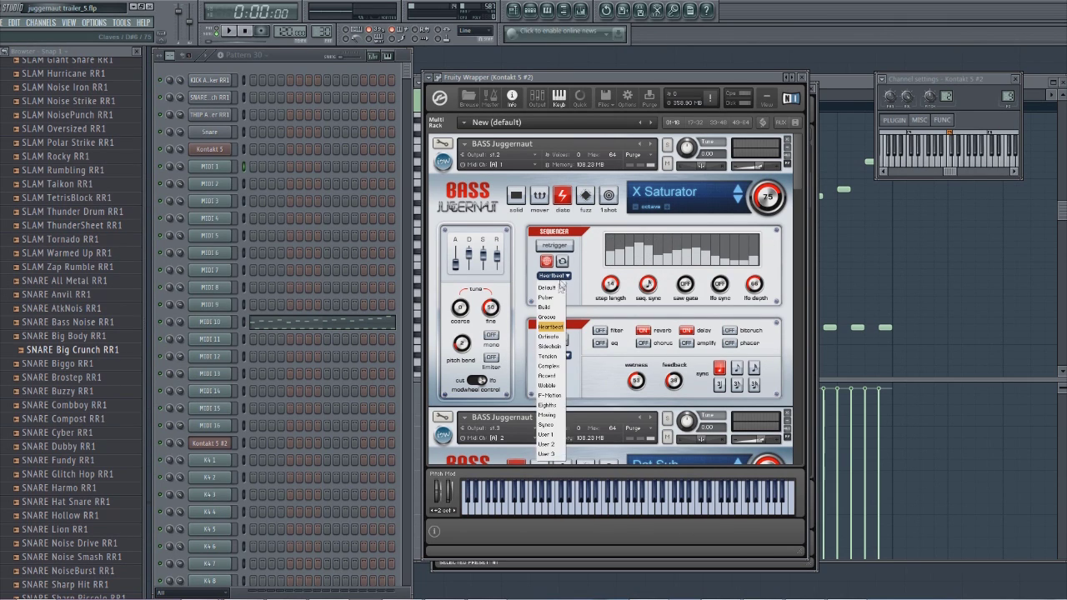
{"action": "left_click", "coordinate": [548, 322]}
{"action": "scroll", "coordinate": [556, 275], "scroll_direction": "up", "scroll_amount": 1}
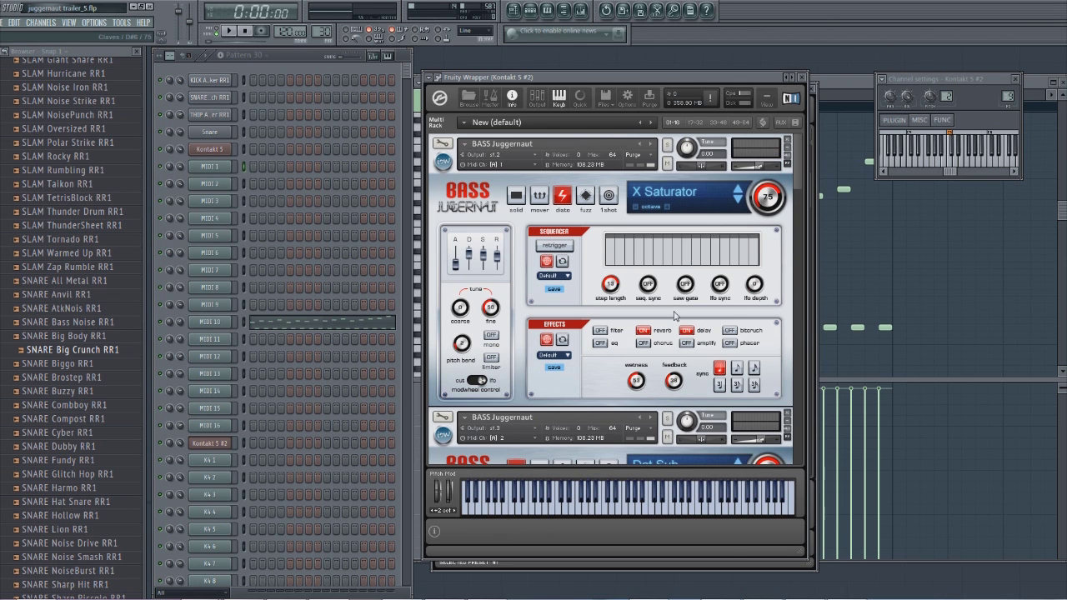
{"action": "scroll", "coordinate": [796, 174], "scroll_direction": "down", "scroll_amount": 1}
{"action": "scroll", "coordinate": [796, 173], "scroll_direction": "up", "scroll_amount": 1}
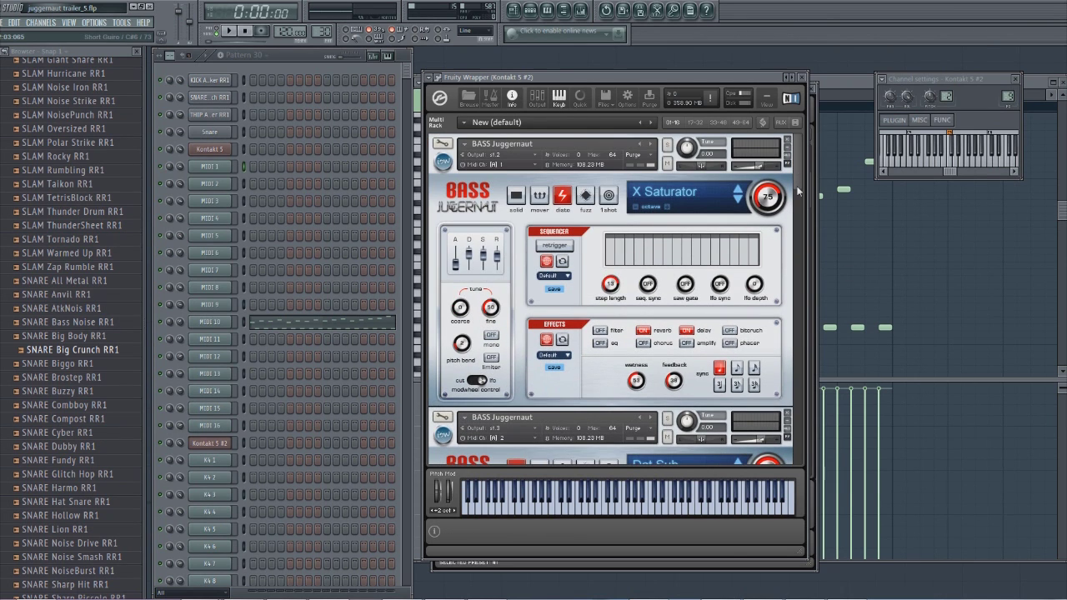